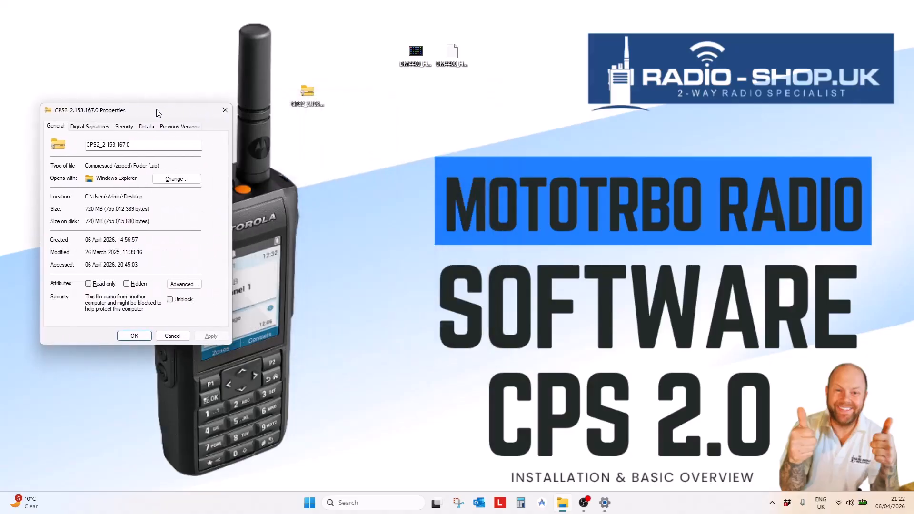
- Close the Properties dialog of the 720 MB CPS2_2.153.167.0 zip on the Desktop
left_click(226, 112)
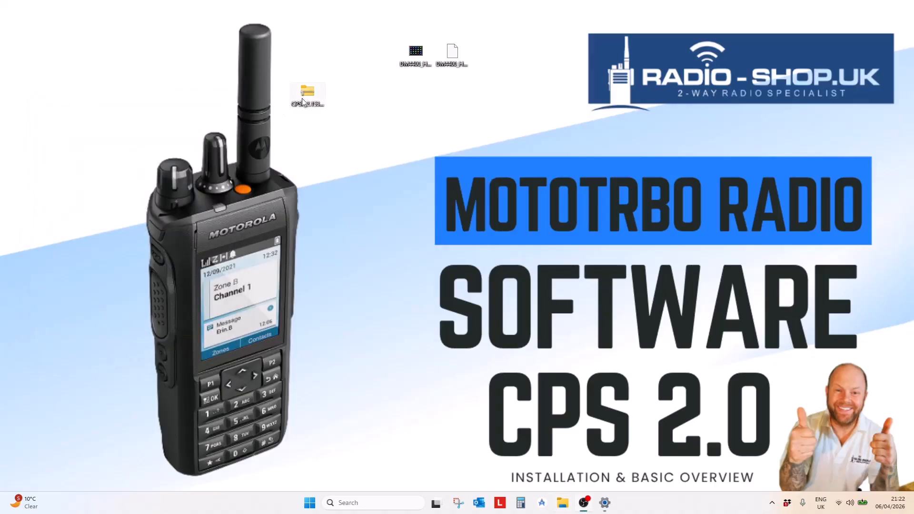
- Extract all files from the CPS2_2.153.167.0 zip and position the opened folder window
right_click(302, 98)
left_click(353, 196)
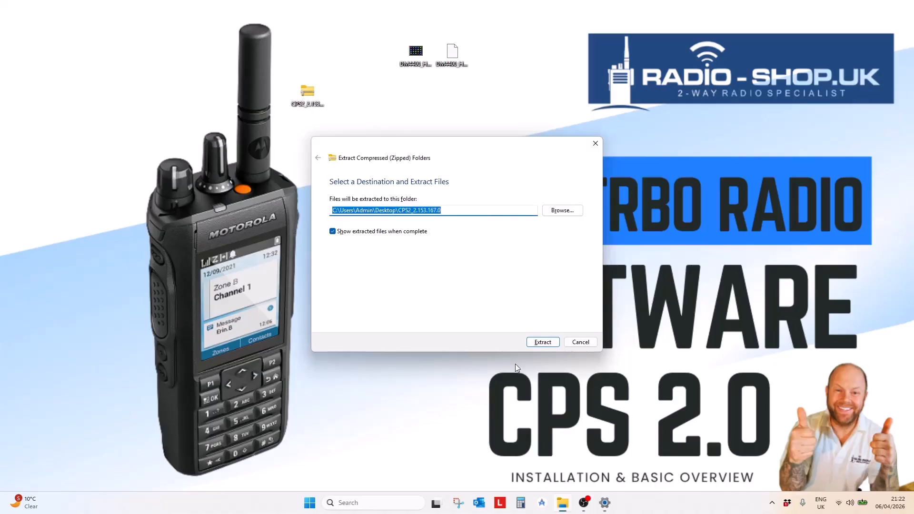
left_click(543, 343)
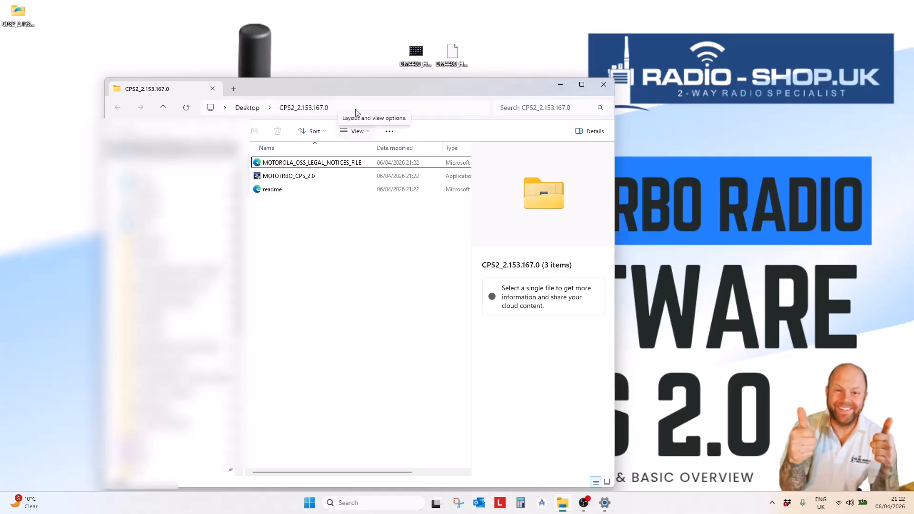
left_click_drag(339, 89, 265, 63)
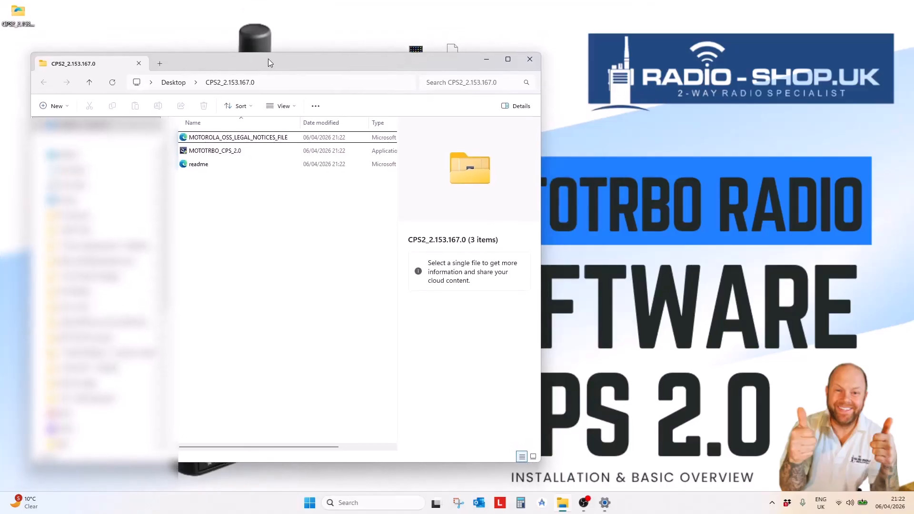
left_click_drag(270, 62, 273, 63)
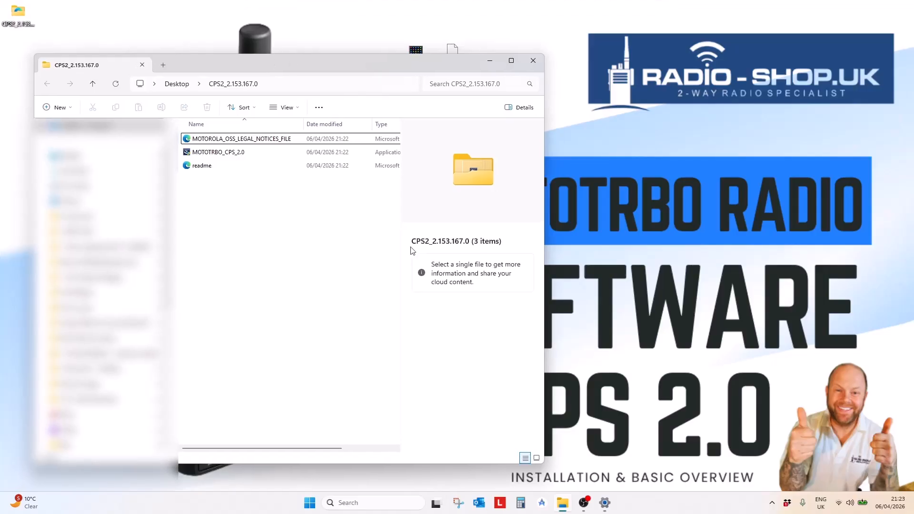
- Run the MOTOTRBO_CPS_2.0 installer as administrator with English (United States) as its language
double_click(222, 153)
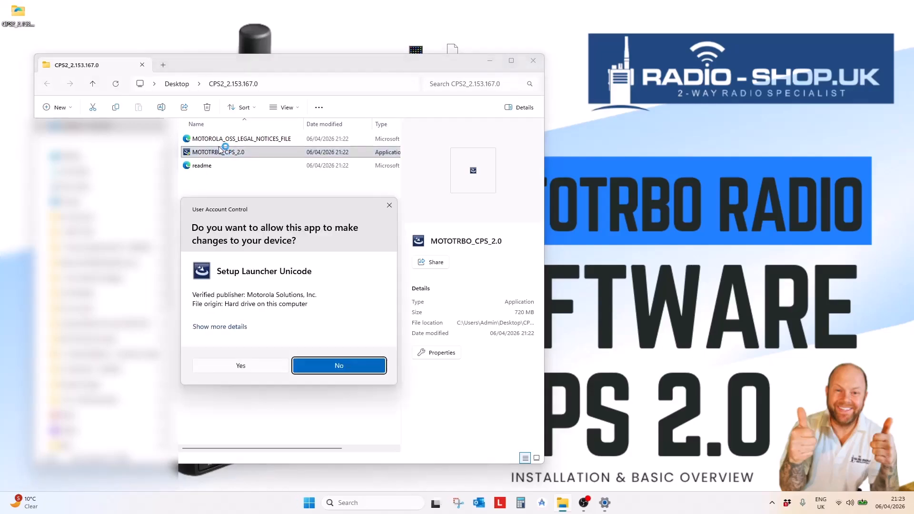
left_click(241, 366)
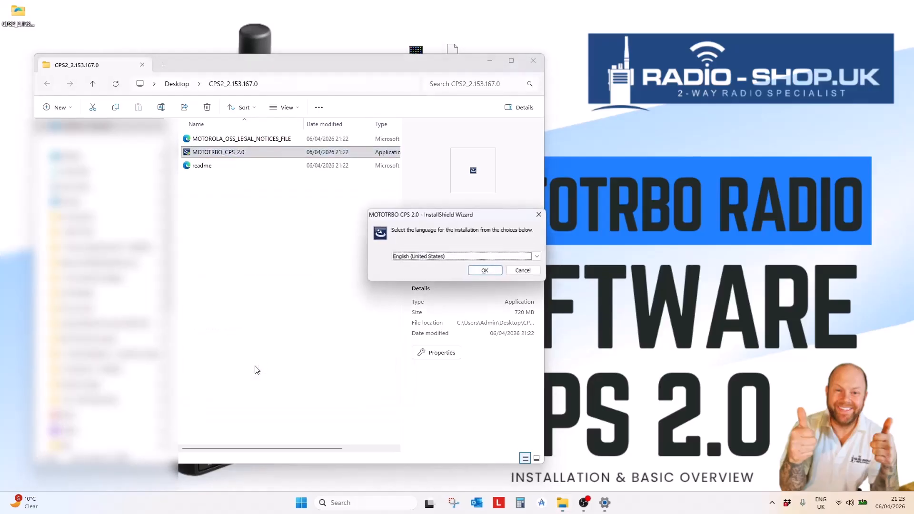
left_click(538, 257)
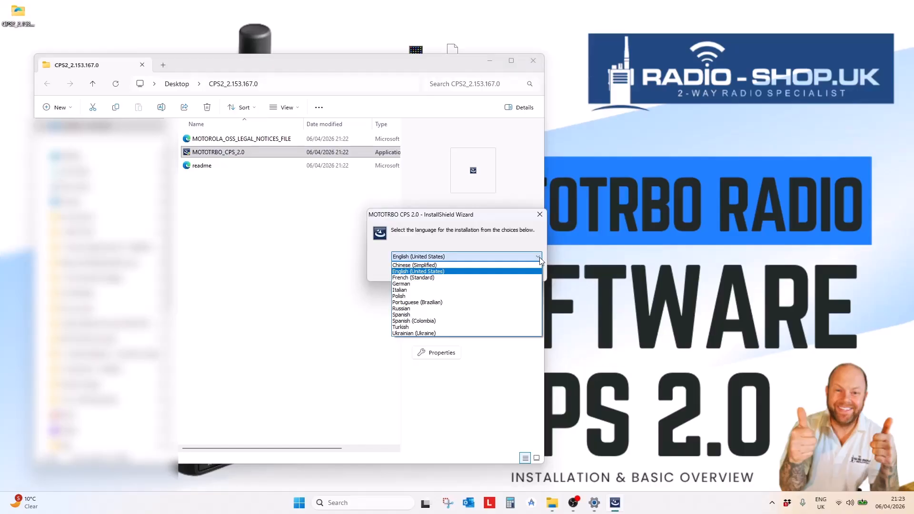
left_click(539, 257)
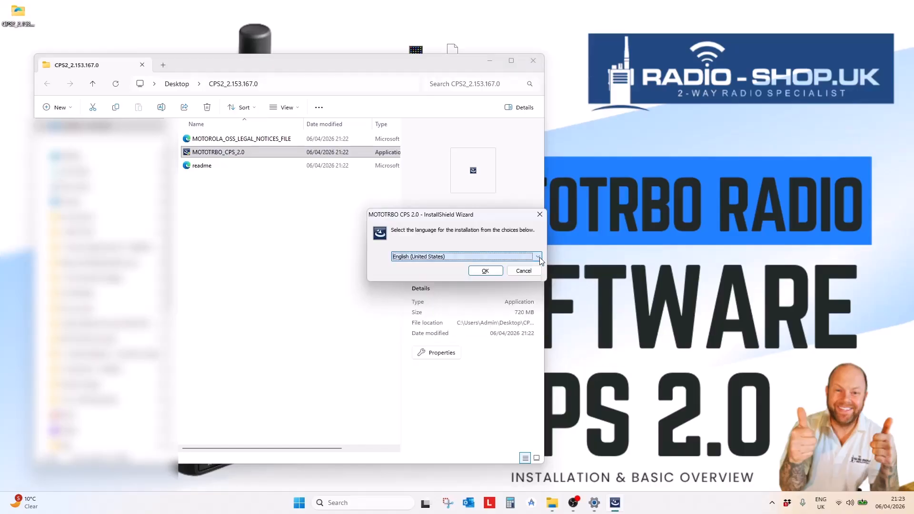
left_click(474, 268)
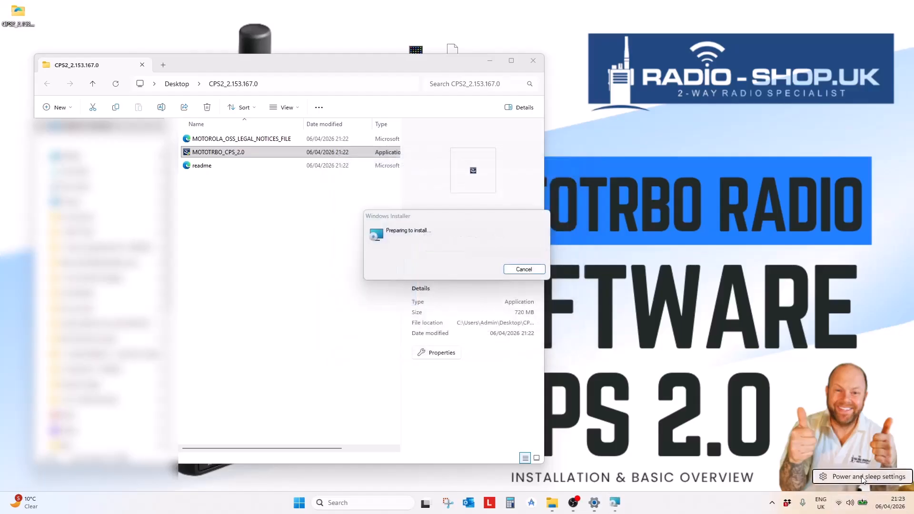
- Keep the plugged-in Power Mode on Best Performance in Power & battery settings
left_click(862, 477)
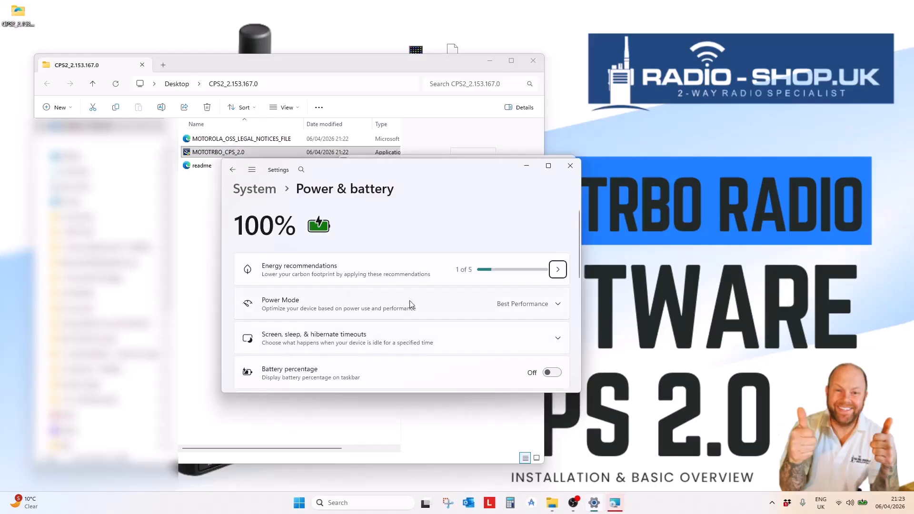
left_click(452, 307)
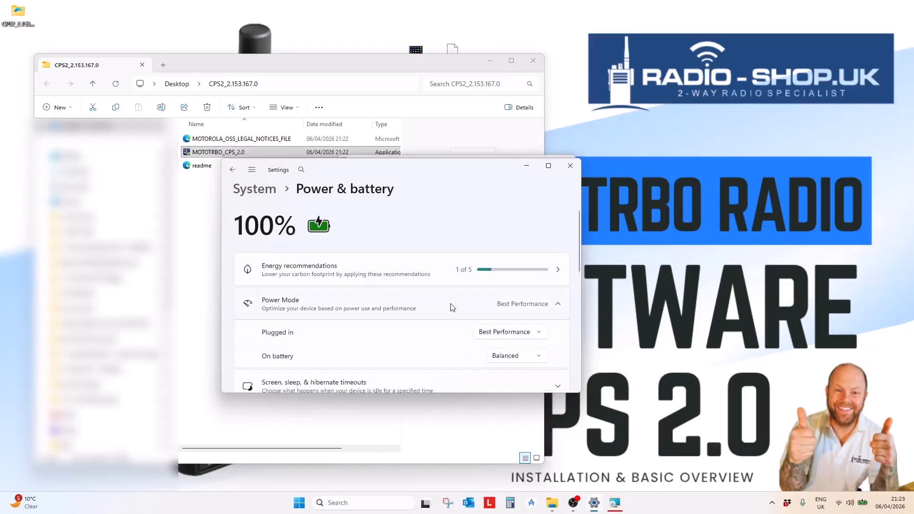
left_click(527, 333)
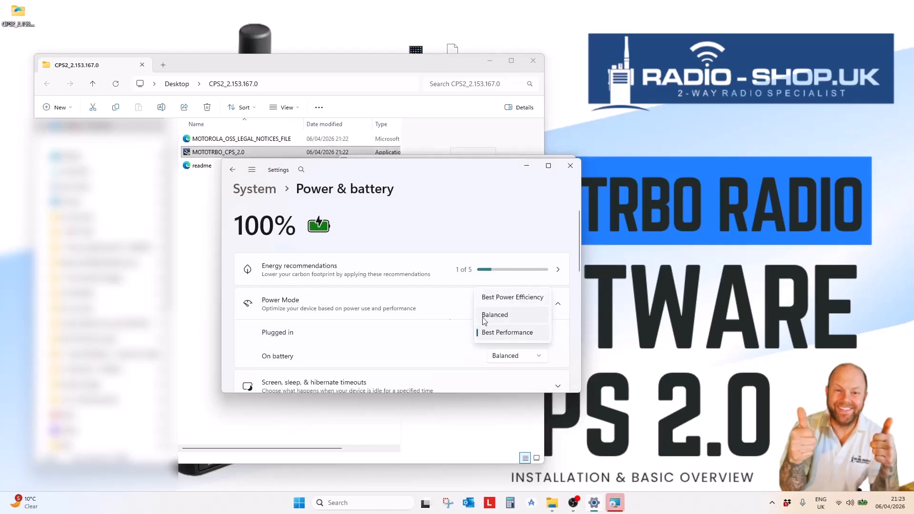
left_click(427, 309)
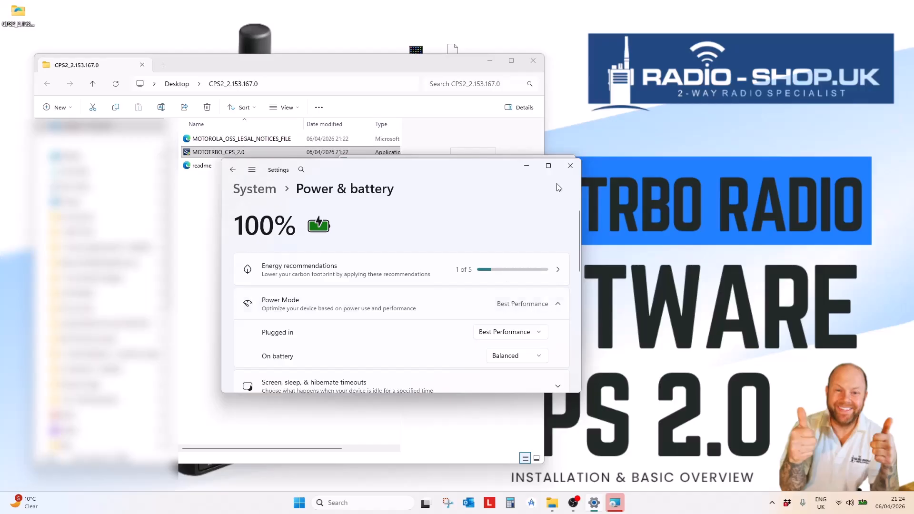
- Close Settings, accept the licence, and install MOTOTRBO CPS 2.0 to the default folder
left_click(571, 167)
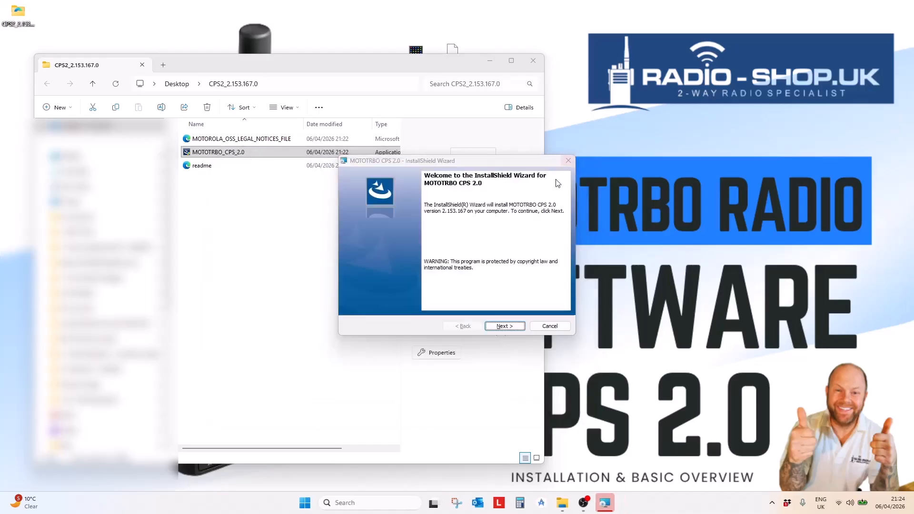
left_click(504, 326)
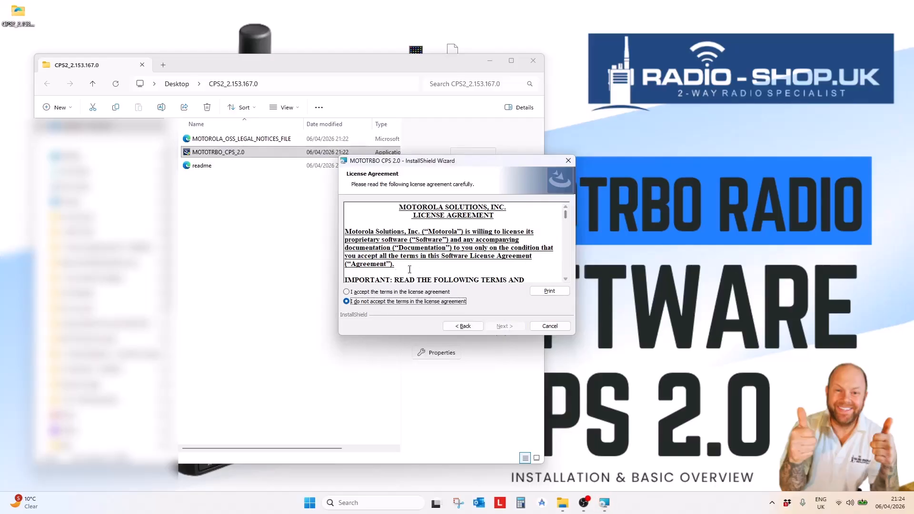
left_click(366, 292)
left_click(507, 330)
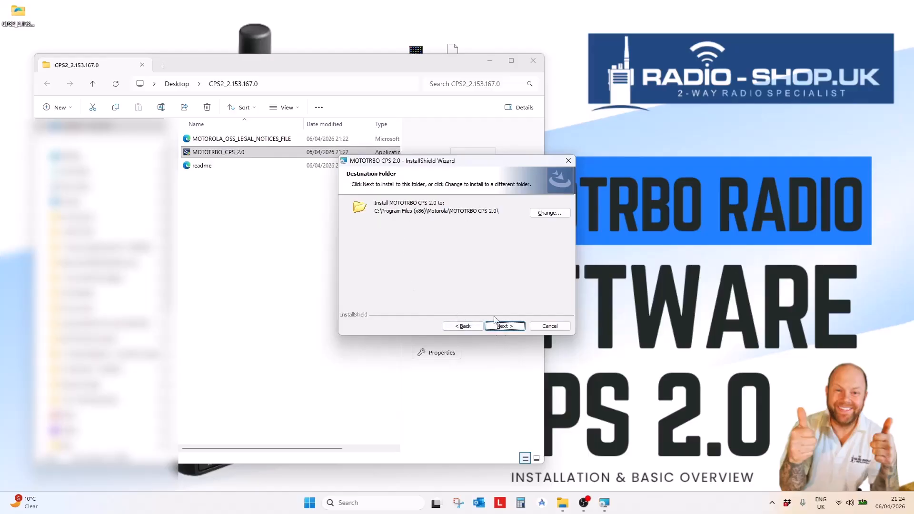
left_click(498, 327)
left_click(499, 327)
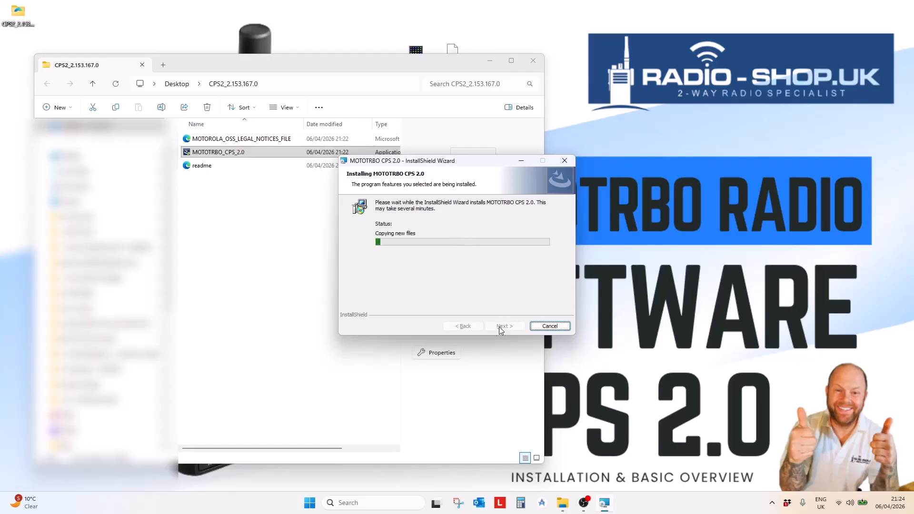
- Minimize the CPS2 folder window and shift the DM4400 file icons left on the desktop
left_click_drag(473, 62, 386, 214)
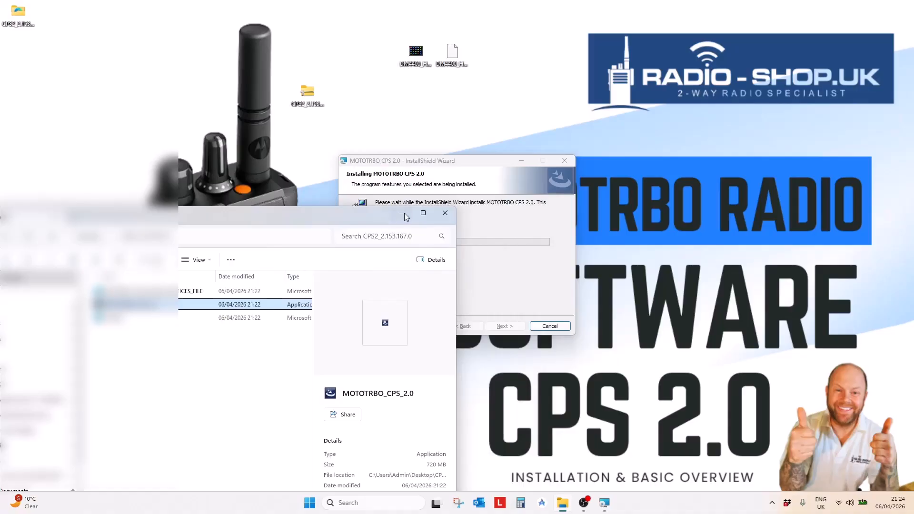
left_click(405, 217)
left_click_drag(414, 53, 353, 57)
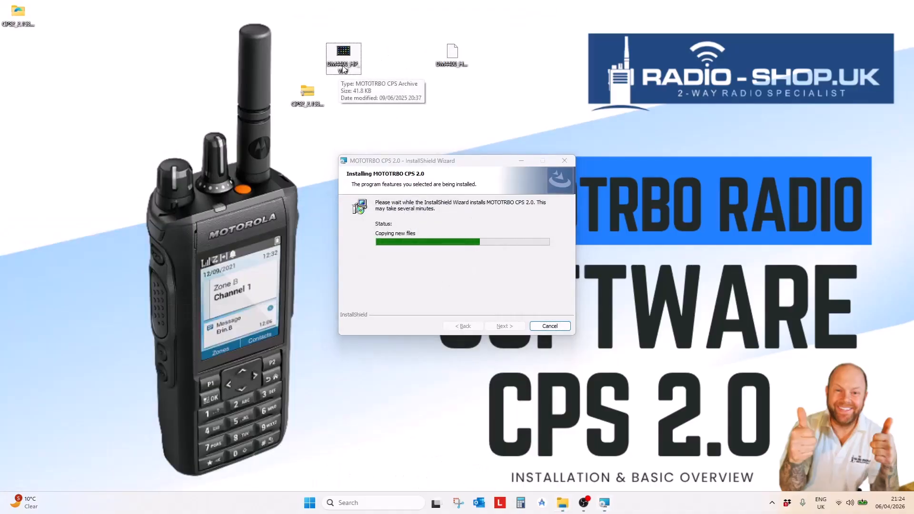
left_click_drag(453, 56, 416, 57)
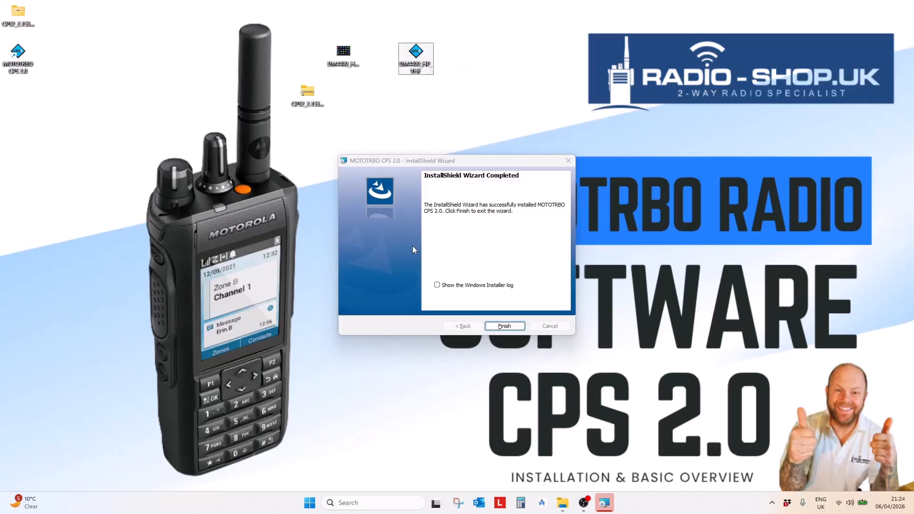
- Finish the installer, arrange the desktop icons, and launch MOTOTRBO CPS 2.0 from its new shortcut
left_click(512, 326)
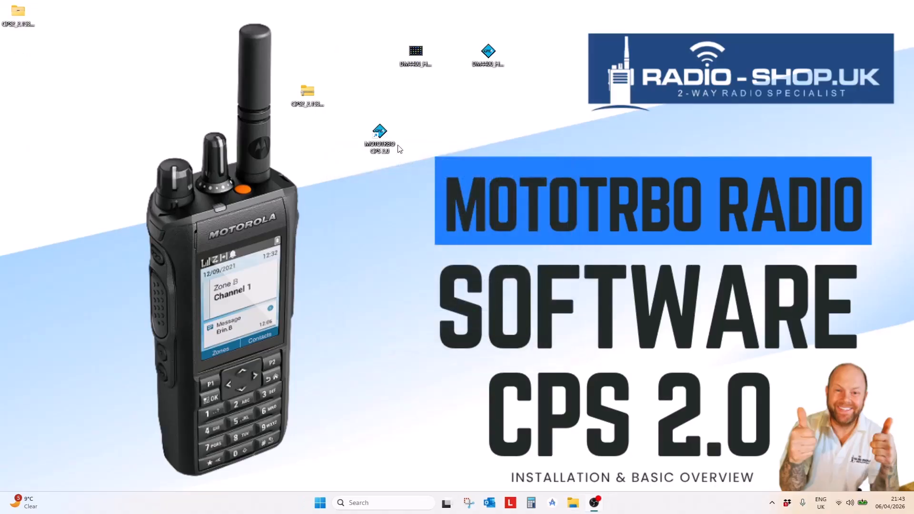
left_click_drag(393, 121, 395, 123)
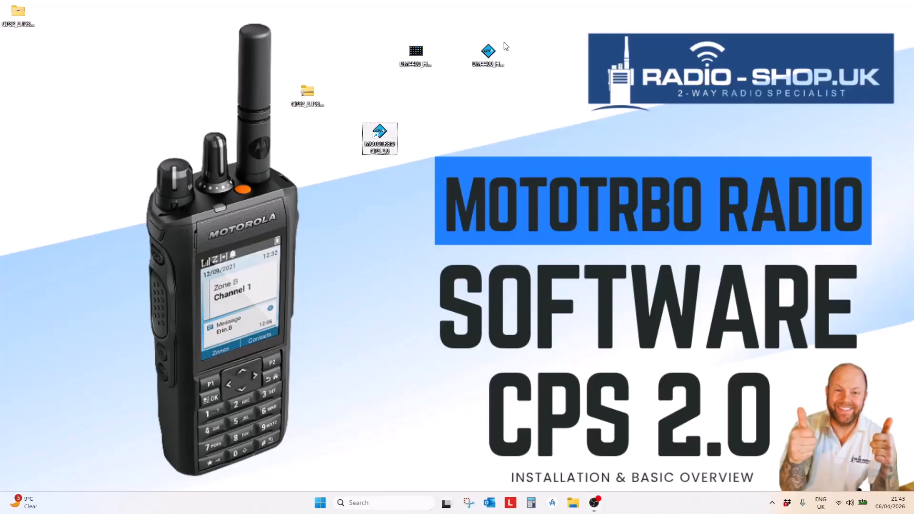
left_click_drag(492, 51, 497, 92)
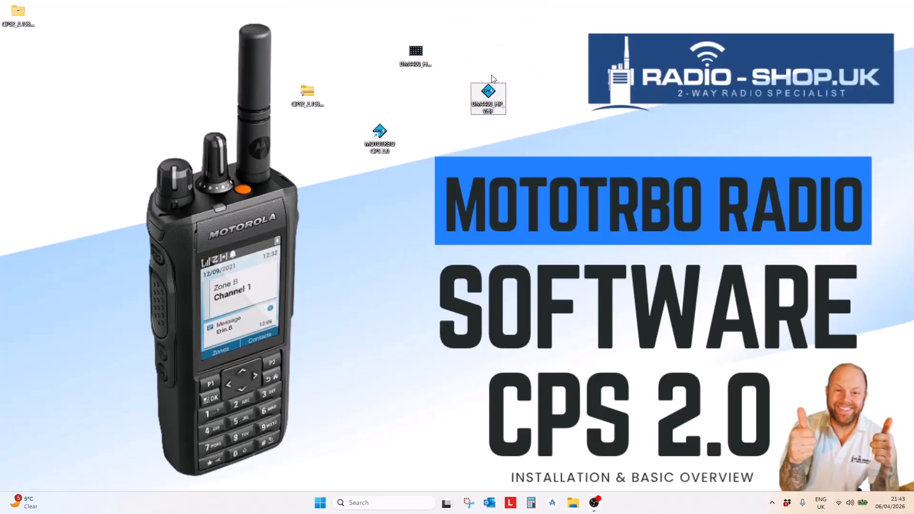
double_click(387, 135)
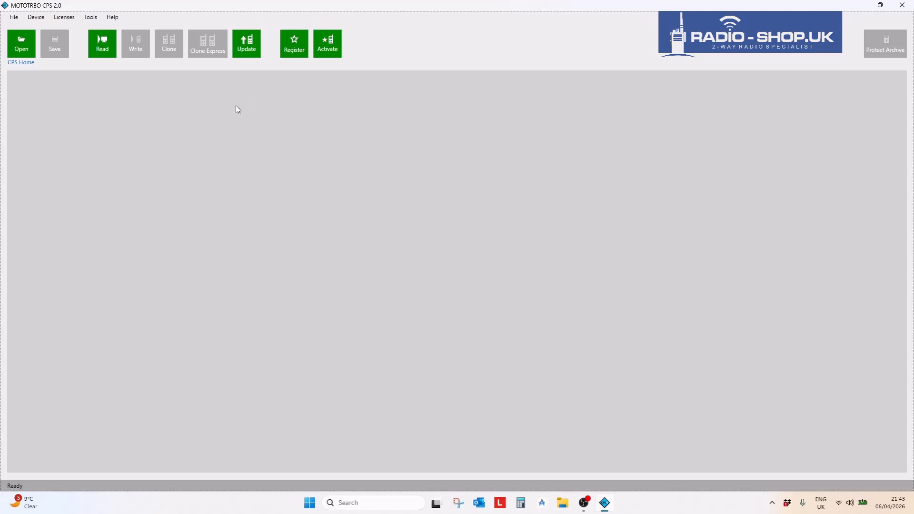
- Open the DM4400_HP_VHF archive from the Desktop in MOTOTRBO CPS 2.0
left_click(19, 42)
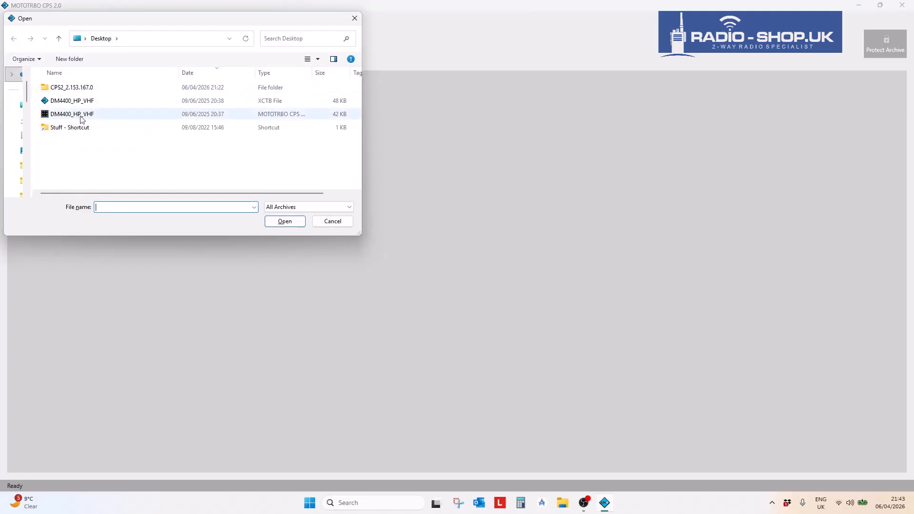
left_click(82, 115)
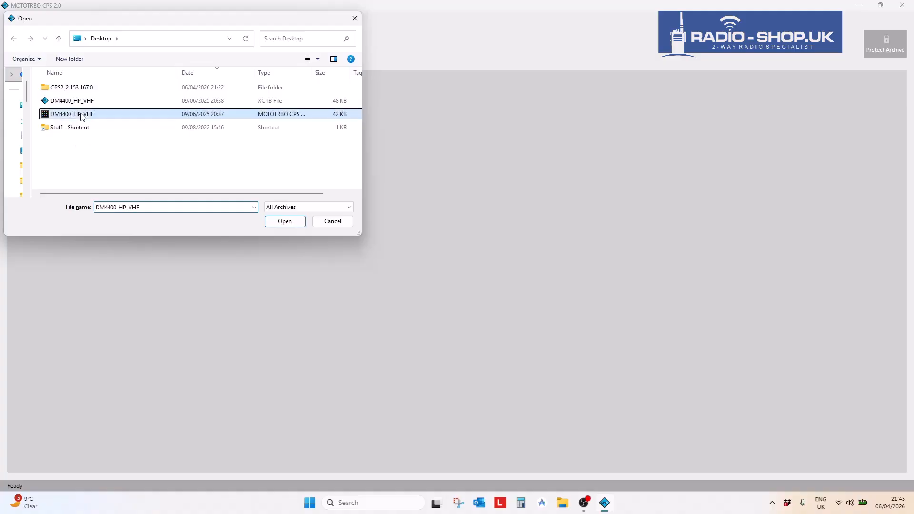
left_click(291, 223)
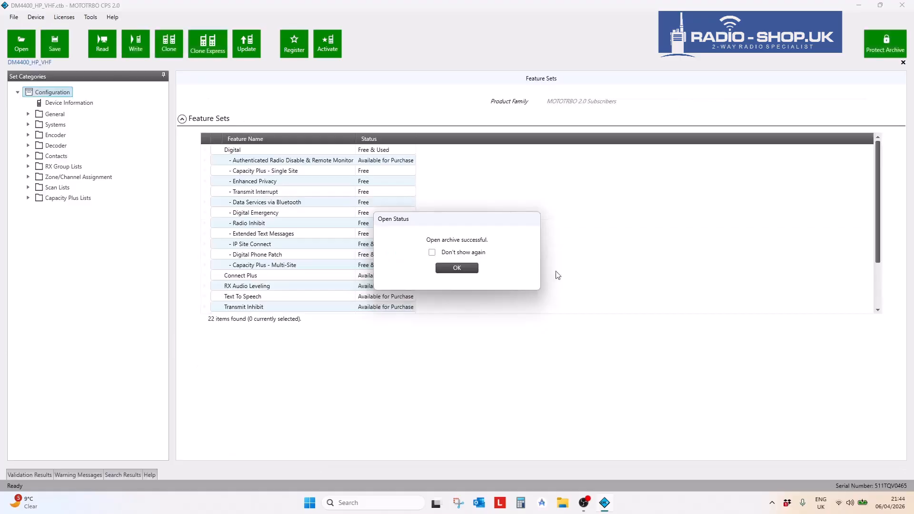
- Save the codeplug as 'DM4400_HP_VHF test' and place its new archive icon on the desktop
left_click(469, 267)
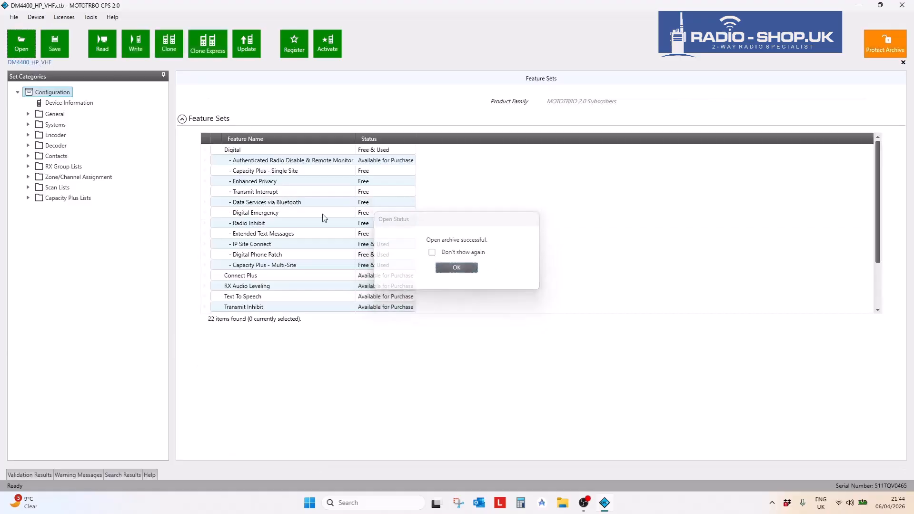
left_click(14, 16)
left_click(33, 49)
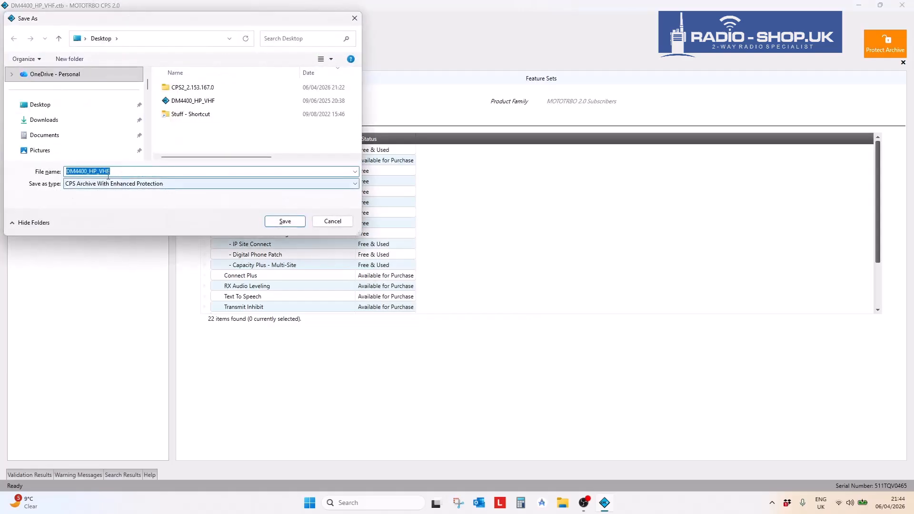
left_click(134, 172)
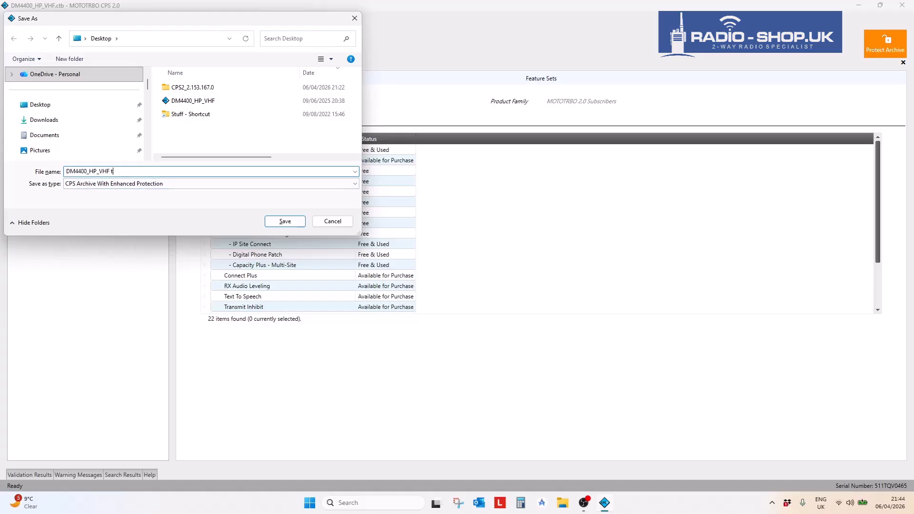
left_click(276, 220)
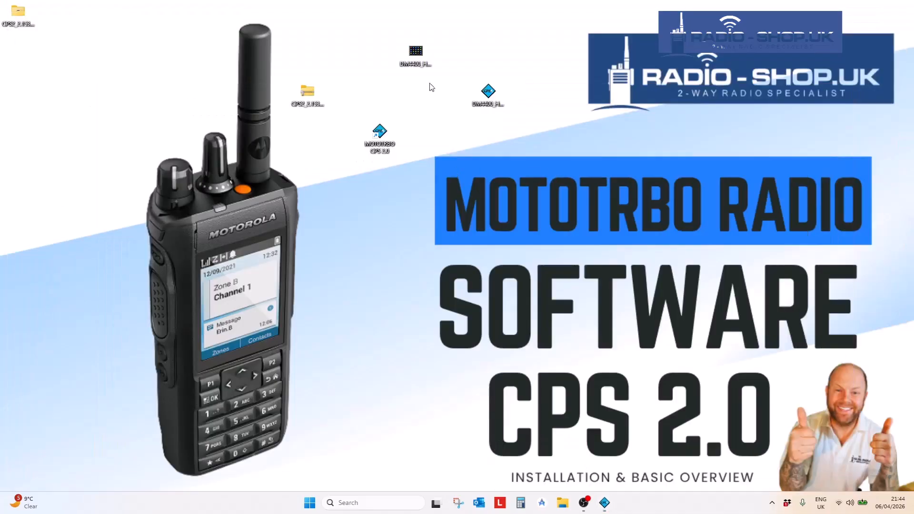
left_click_drag(415, 51, 349, 56)
left_click_drag(18, 55, 375, 60)
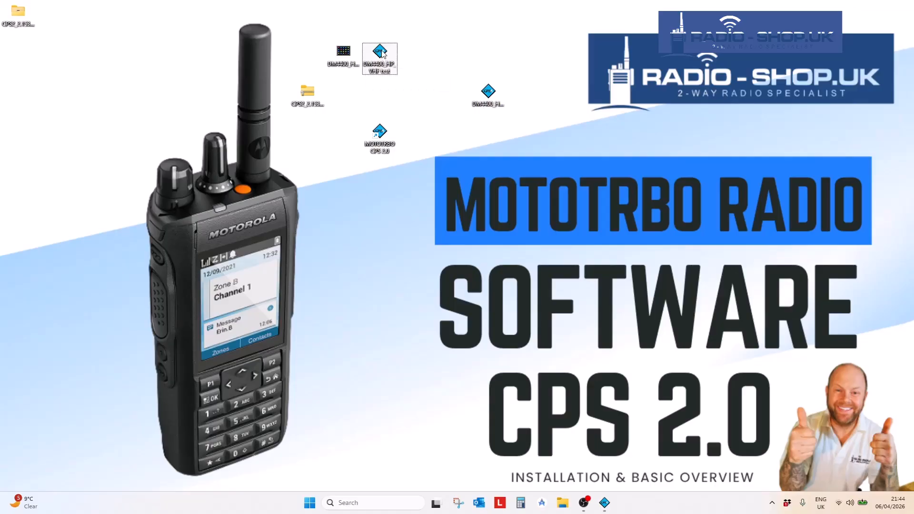
- Rearrange the two DM4400 archive icons and restore the CPS window with the test codeplug
left_click_drag(381, 54, 452, 53)
mouse_move(343, 53)
left_mouse_down()
mouse_move(315, 52)
mouse_move(358, 55)
left_mouse_up()
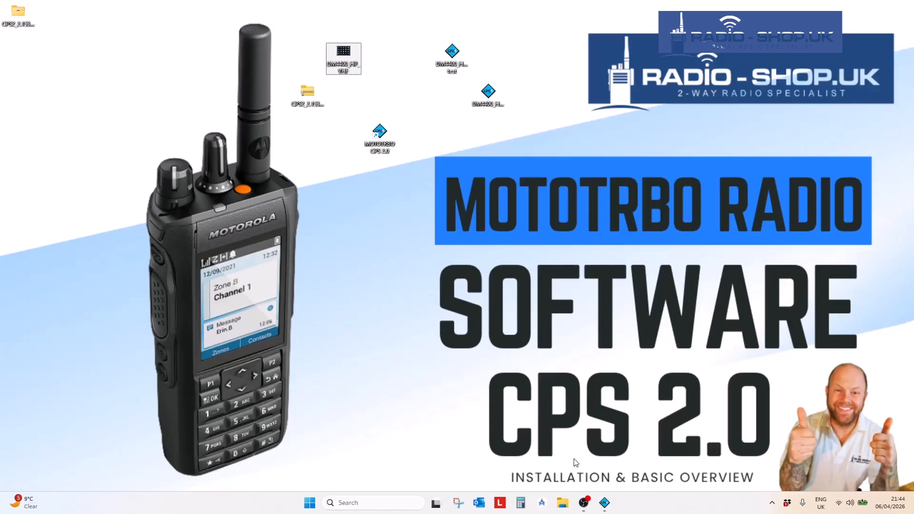
left_click(605, 504)
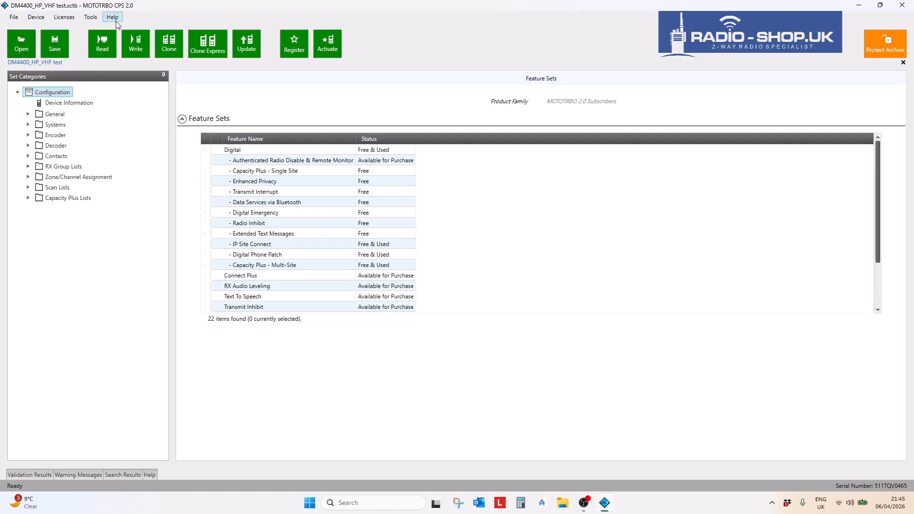
left_click(7, 19)
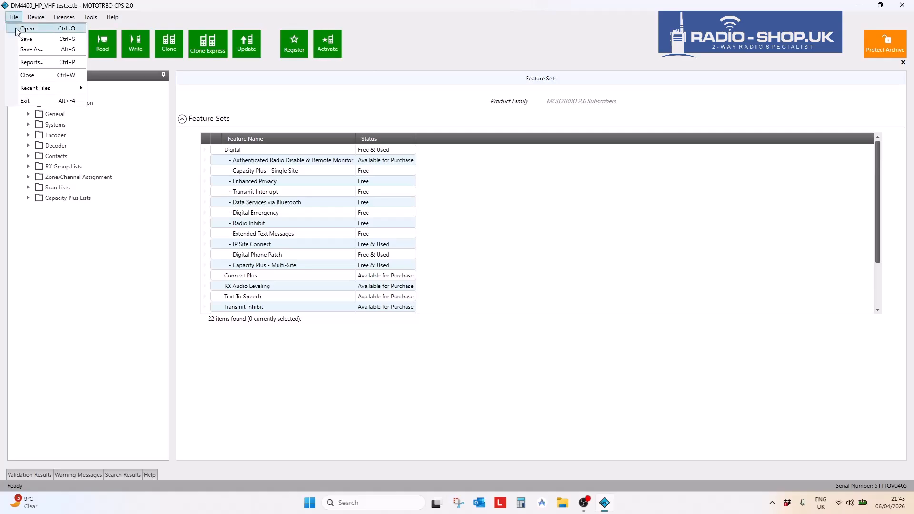
left_click(31, 62)
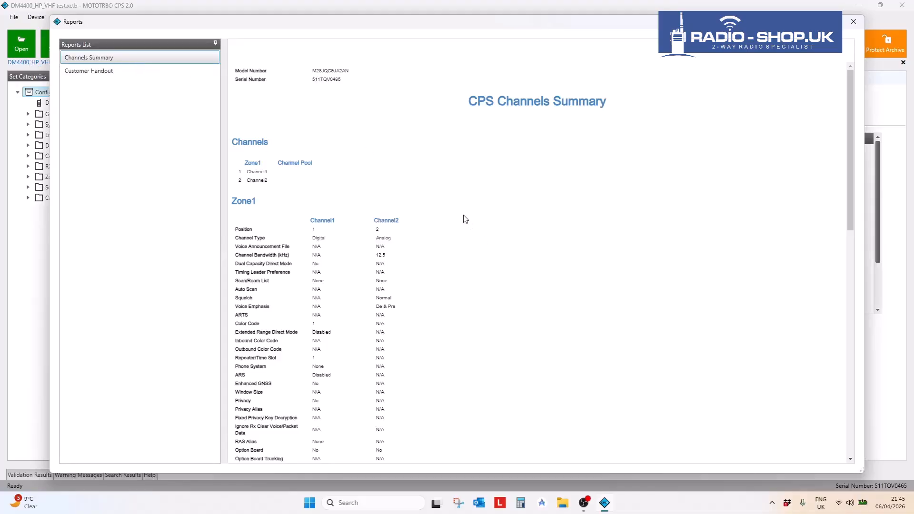
scroll(457, 212, "down", 15)
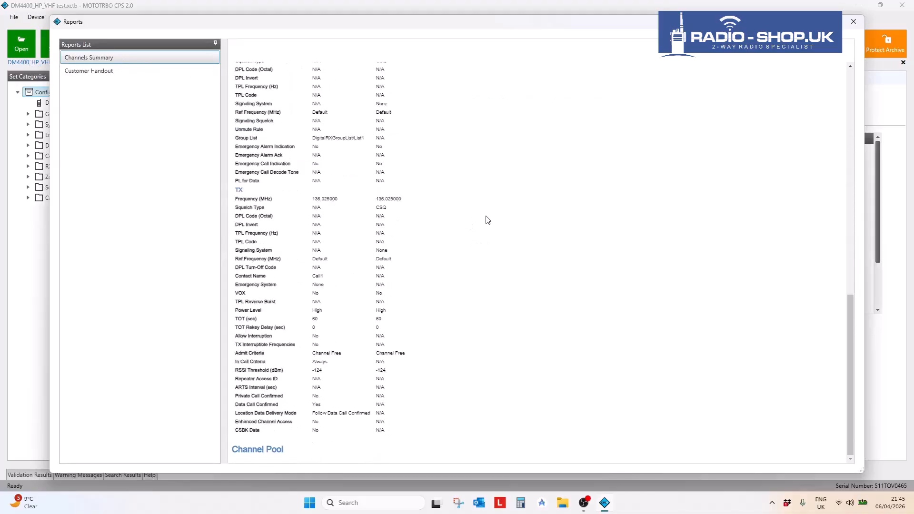
scroll(476, 216, "up", 15)
scroll(505, 227, "down", 3)
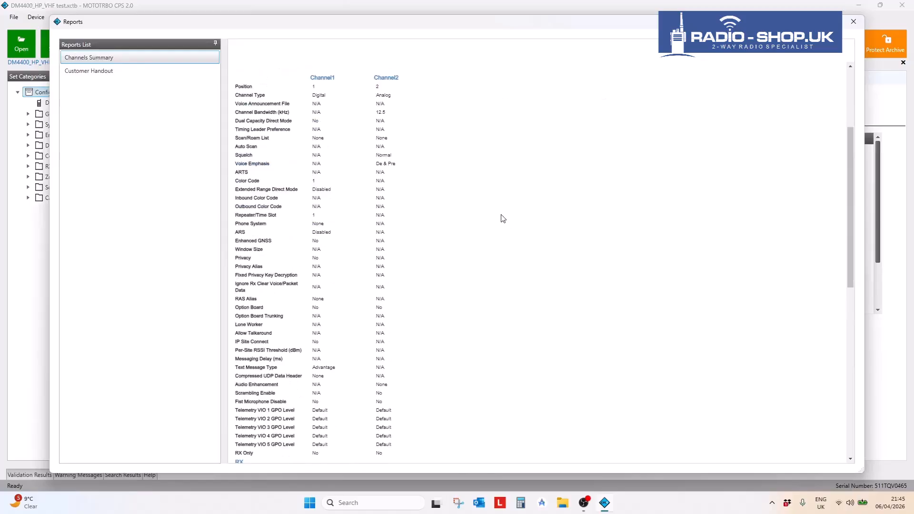
scroll(504, 217, "down", 1)
scroll(507, 215, "up", 5)
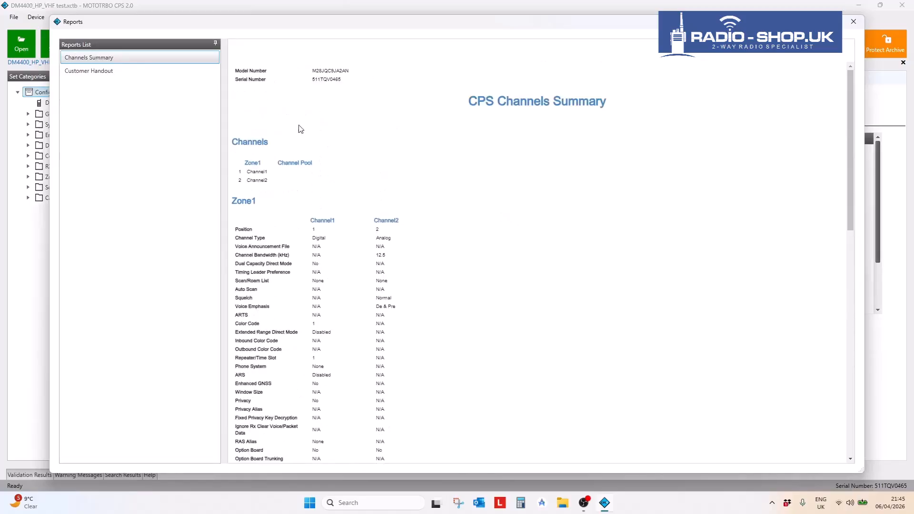
left_click(92, 71)
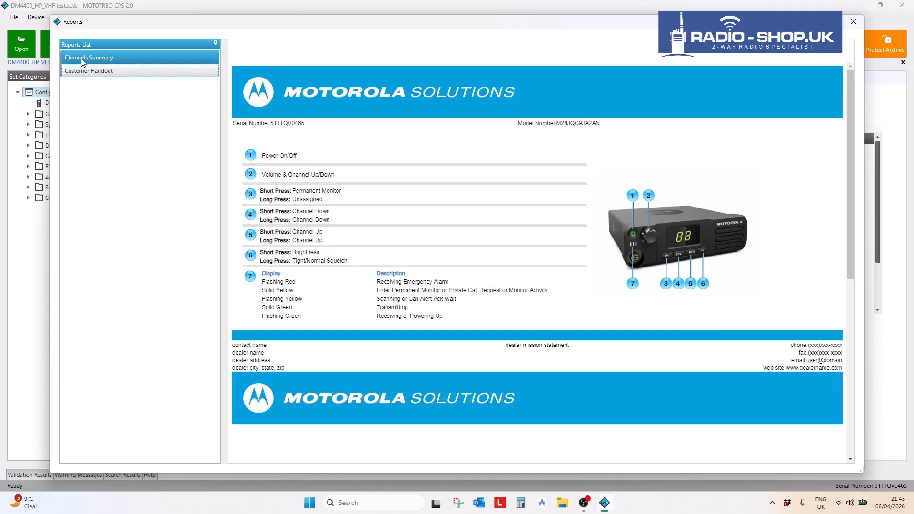
left_click_drag(190, 27, 356, 17)
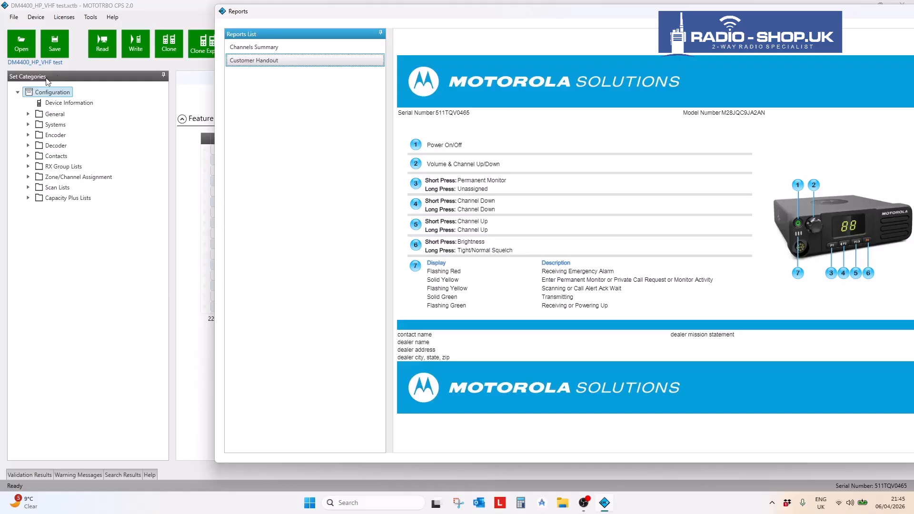
left_click_drag(474, 10, 308, 10)
left_click(91, 49)
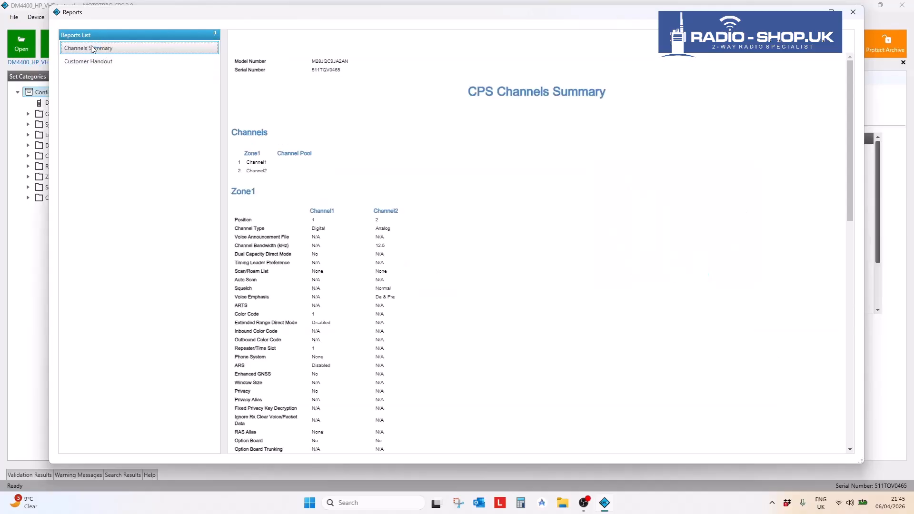
scroll(513, 304, "down", 20)
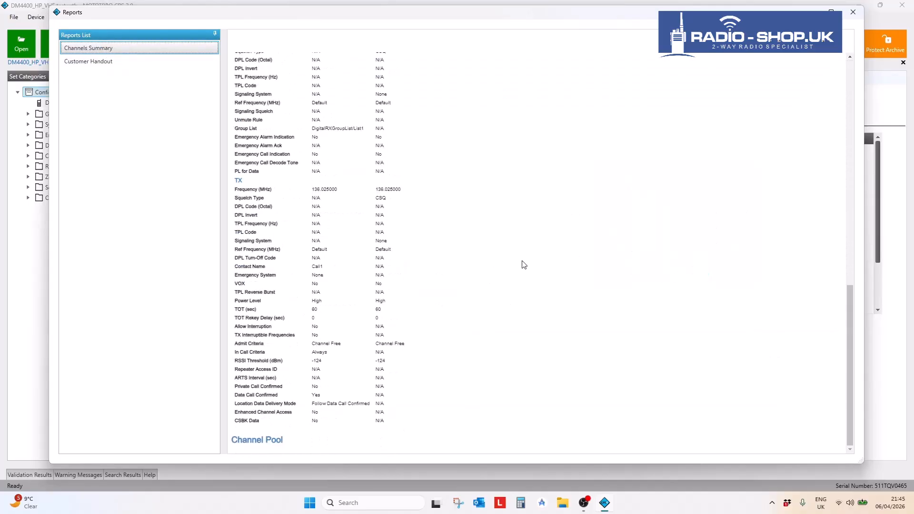
scroll(525, 268, "up", 20)
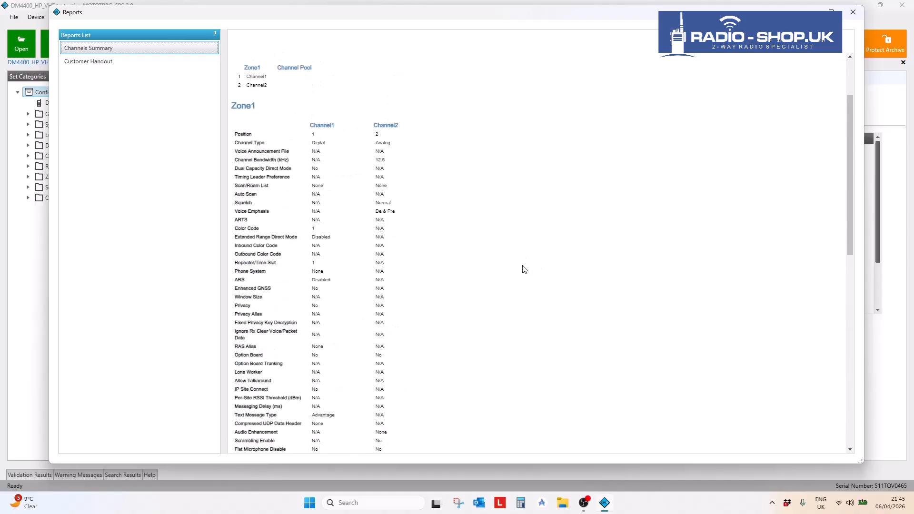
left_click(852, 12)
- Show Device Information: model M28JQC9JA2AN, 136–174 MHz, firmware R02.30.21, and select the serial number
left_click(42, 19)
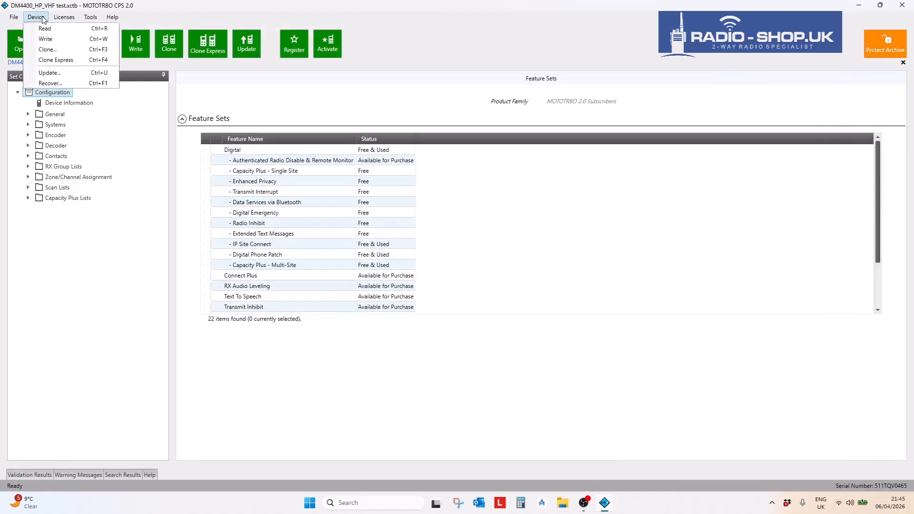
mouse_move(8, 18)
left_click(75, 105)
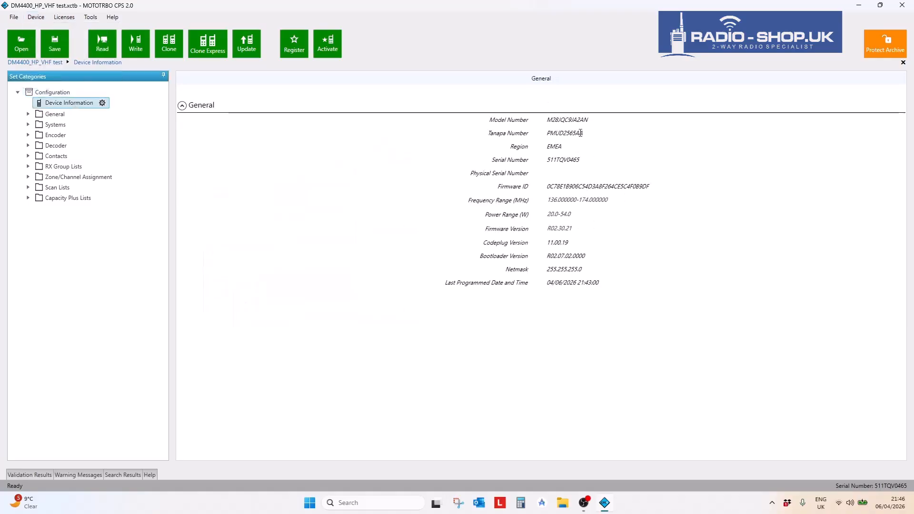
double_click(583, 161)
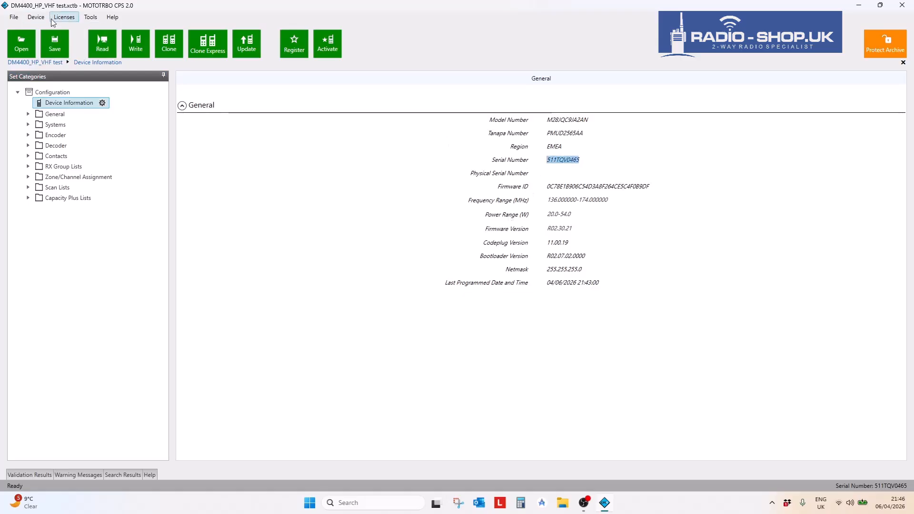
- Attempt a Device > Update and dismiss the no-radio-detected error
left_click(35, 17)
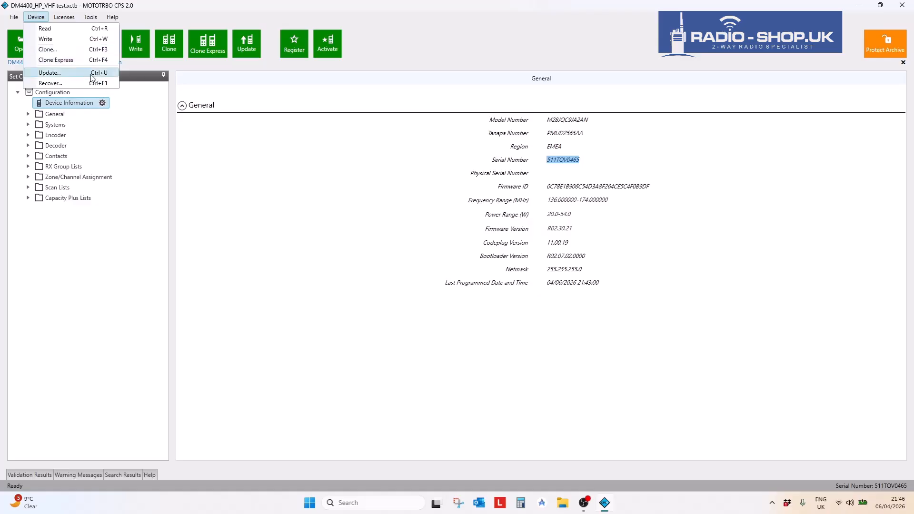
left_click(54, 74)
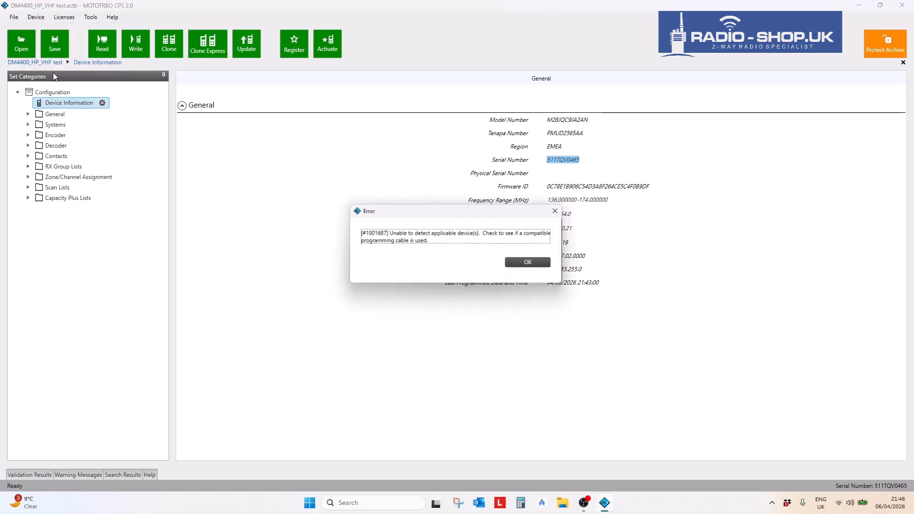
left_click(526, 265)
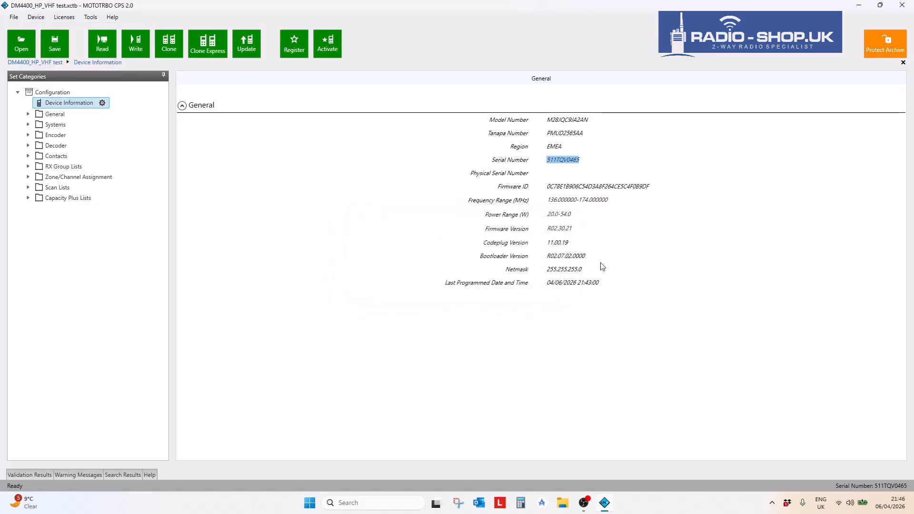
left_click(37, 17)
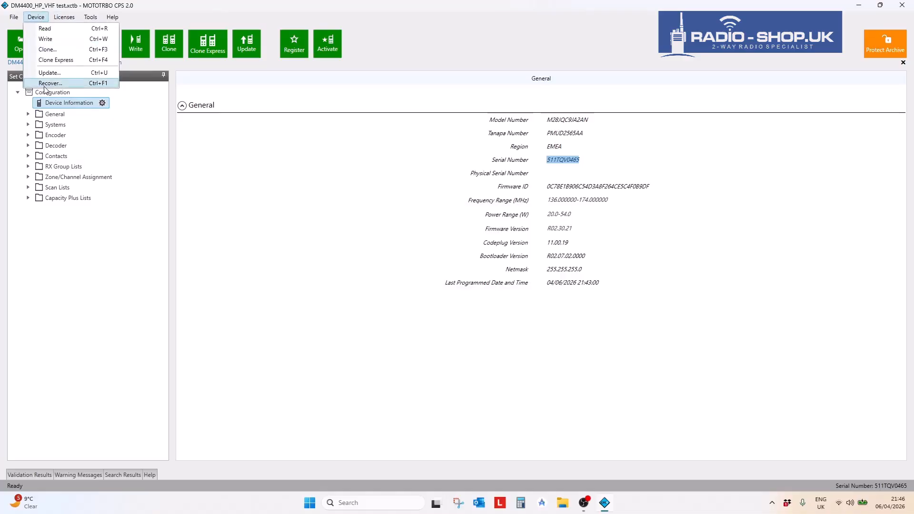
mouse_move(67, 18)
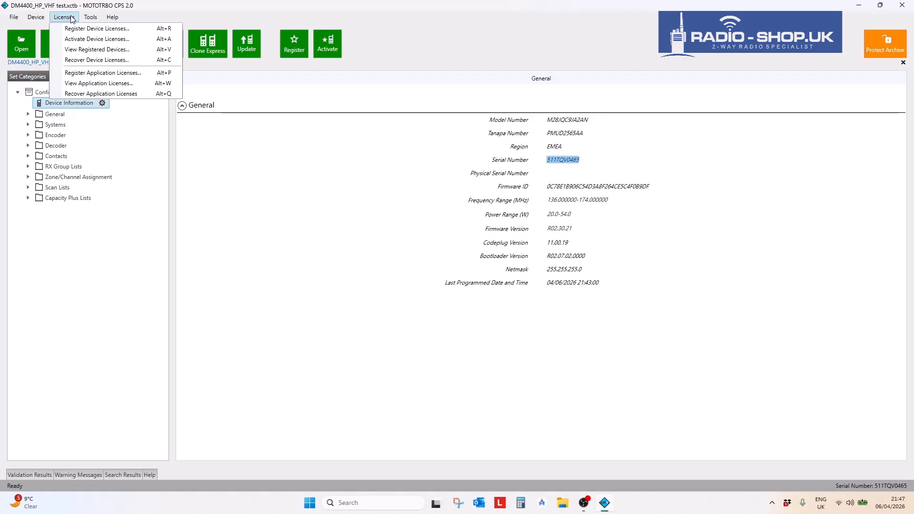
mouse_move(95, 18)
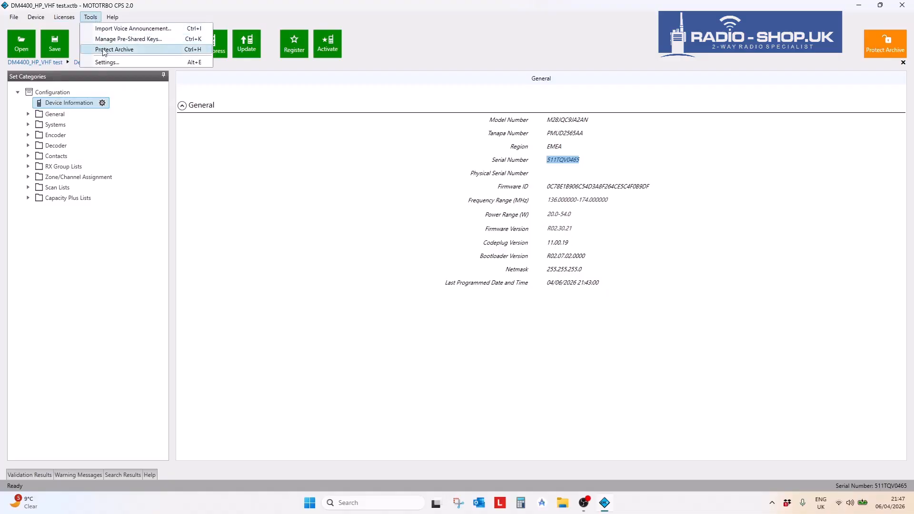
left_click(109, 62)
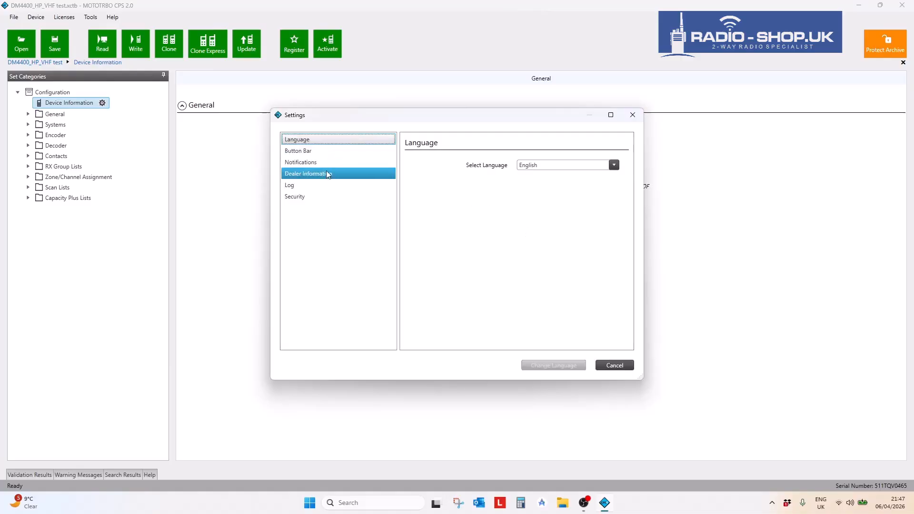
left_click(614, 165)
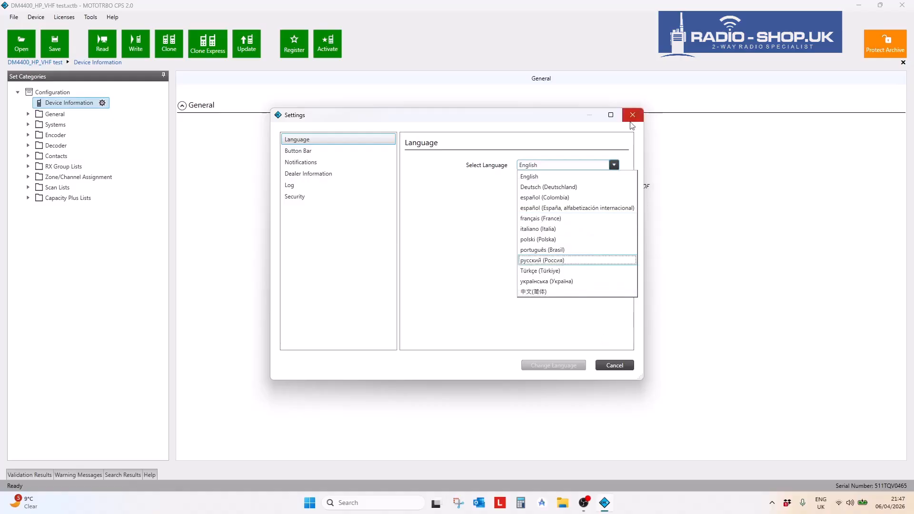
left_click(619, 144)
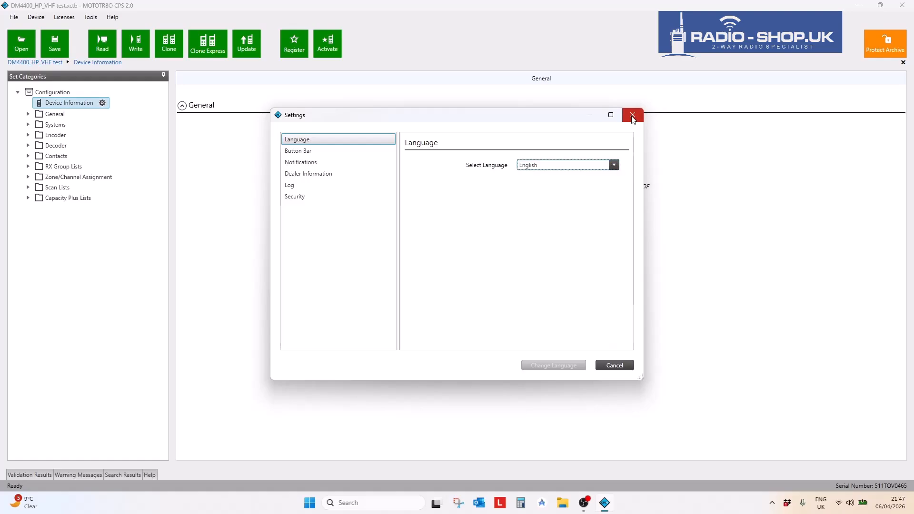
left_click(611, 365)
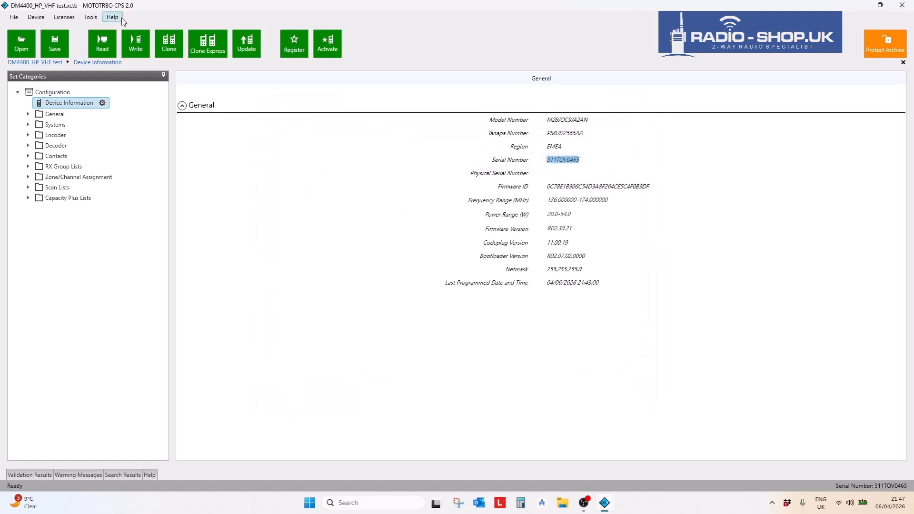
left_click(122, 18)
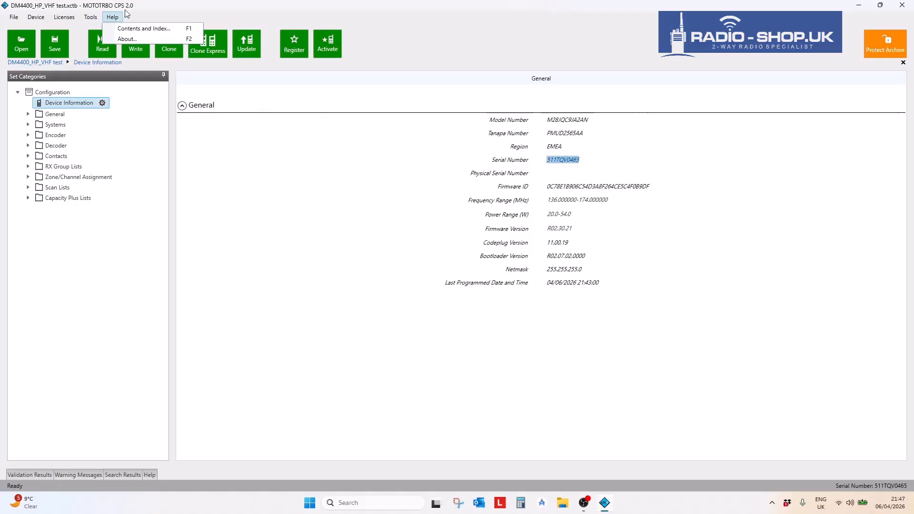
left_click(132, 27)
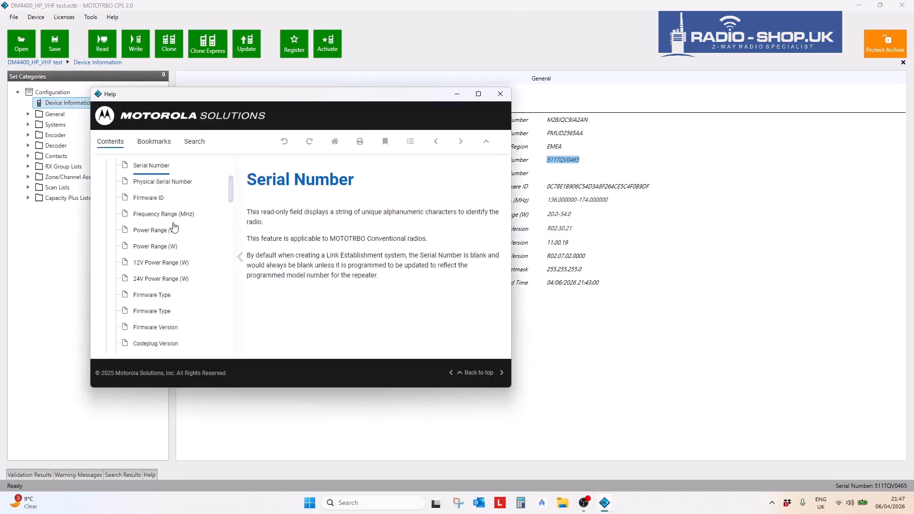
mouse_move(231, 189)
left_mouse_down()
mouse_move(235, 215)
mouse_move(238, 162)
mouse_move(237, 184)
left_mouse_up()
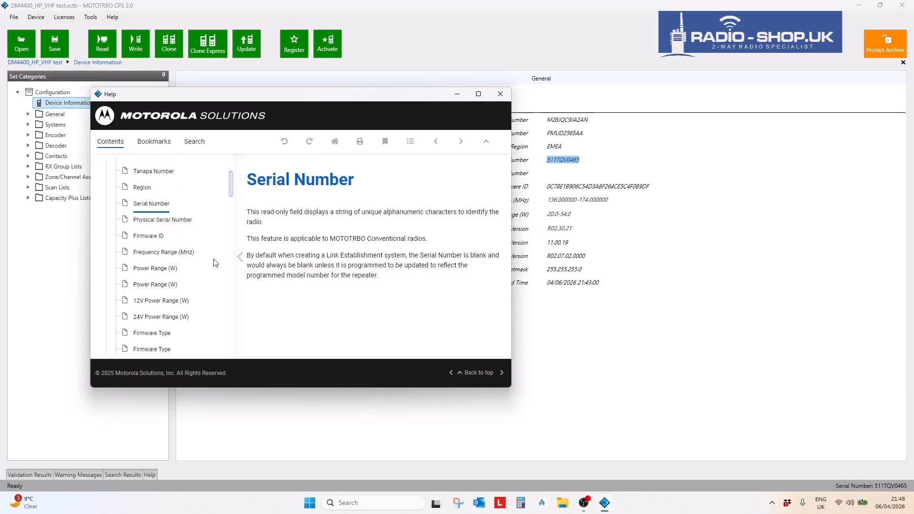
left_click_drag(313, 95, 238, 100)
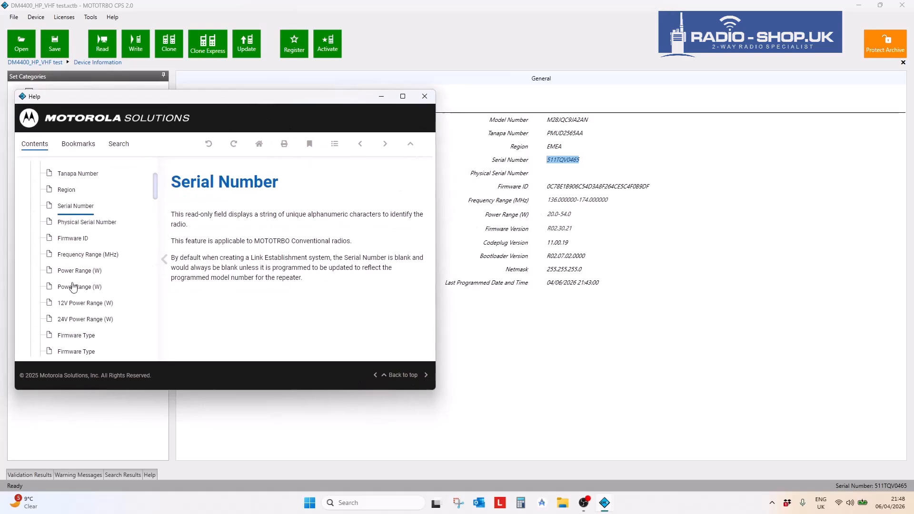
left_click(121, 146)
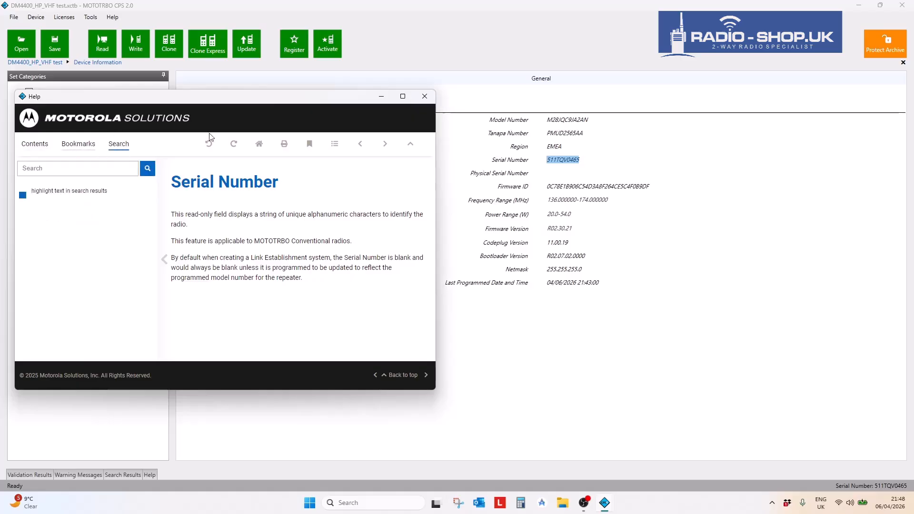
left_click(482, 245)
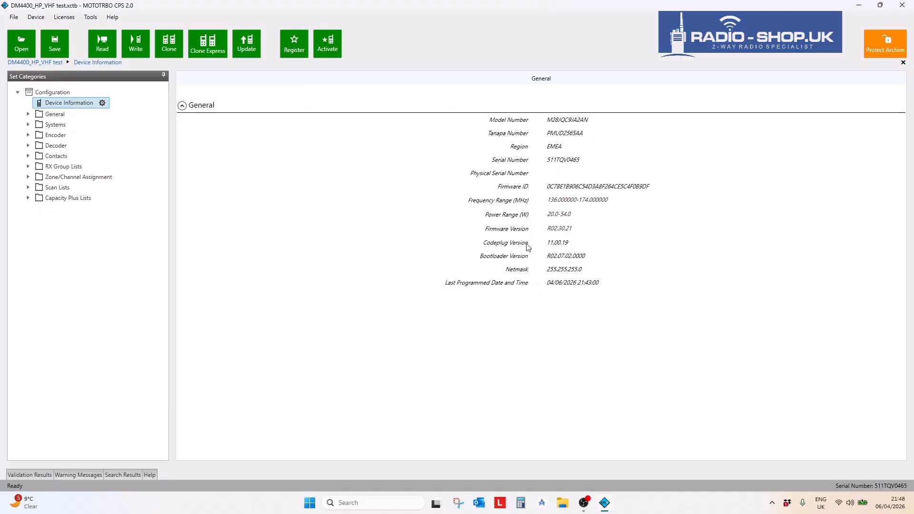
left_click_drag(574, 244, 546, 245)
left_click(112, 17)
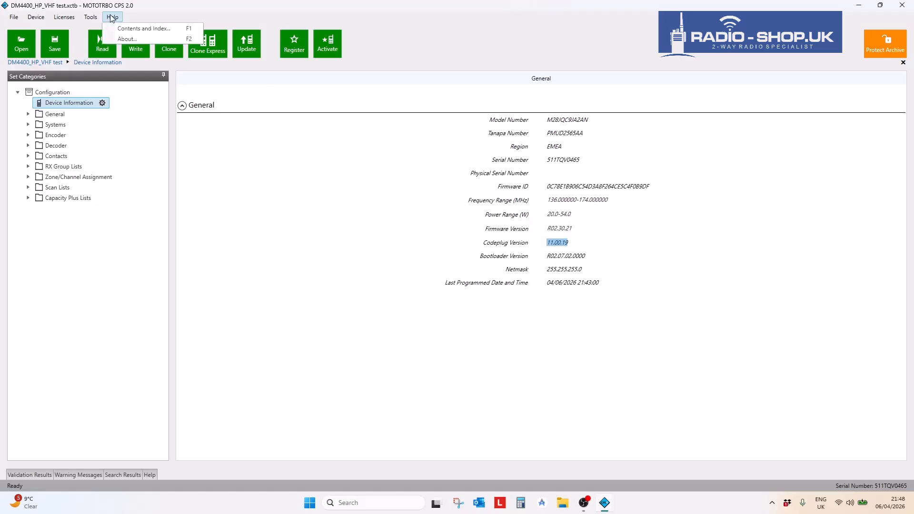
left_click(129, 31)
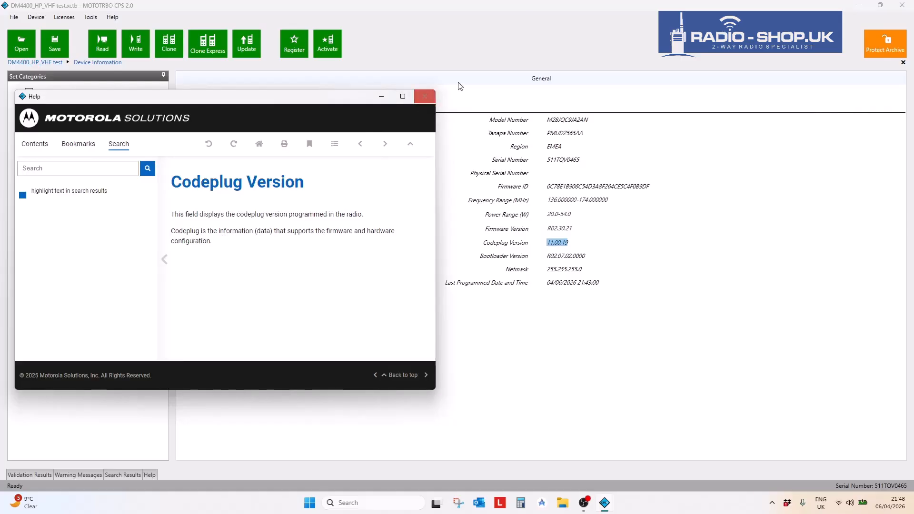
left_click(425, 97)
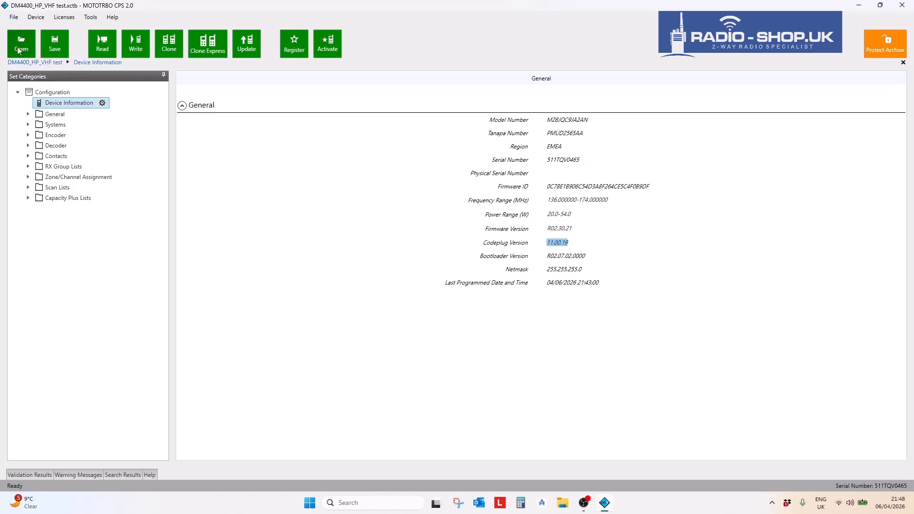
- Look through the File menu, dismiss it without choosing anything, and clear the Codeplug Version selection
left_click(15, 17)
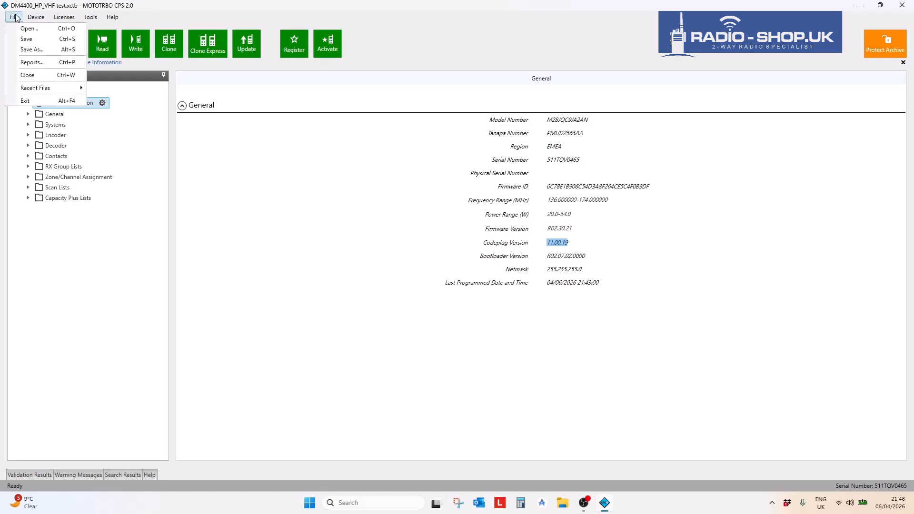
mouse_move(37, 19)
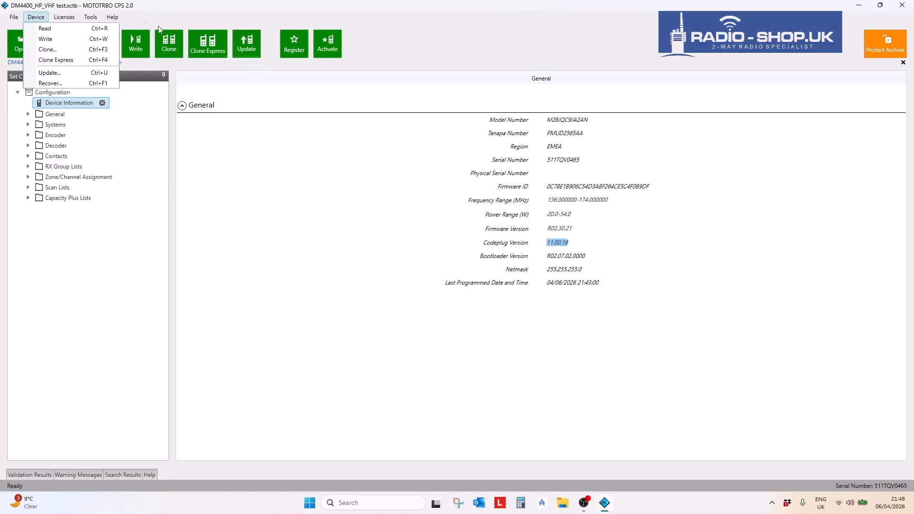
left_click(92, 19)
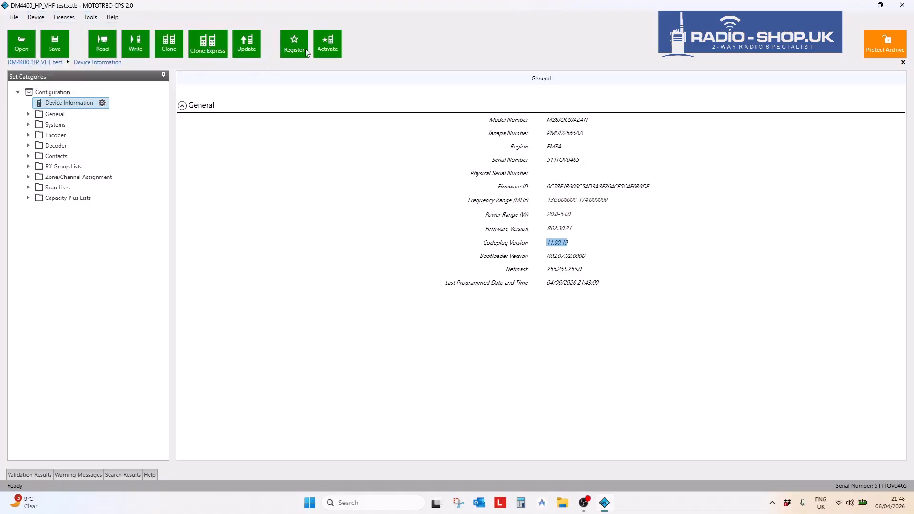
left_click(332, 168)
- Expand General, Systems, Encoder, Decoder, Contacts and RX Group Lists, then collapse all except General
left_click(27, 114)
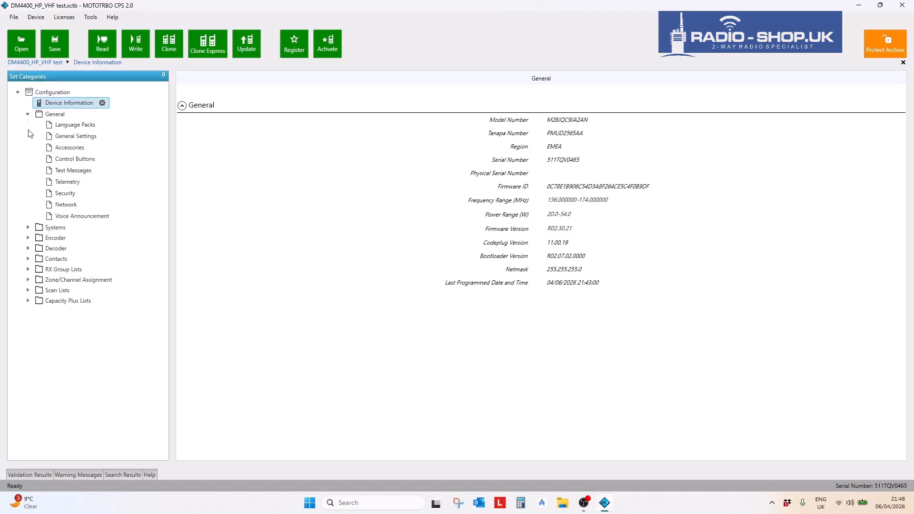
left_click(28, 227)
left_click(28, 330)
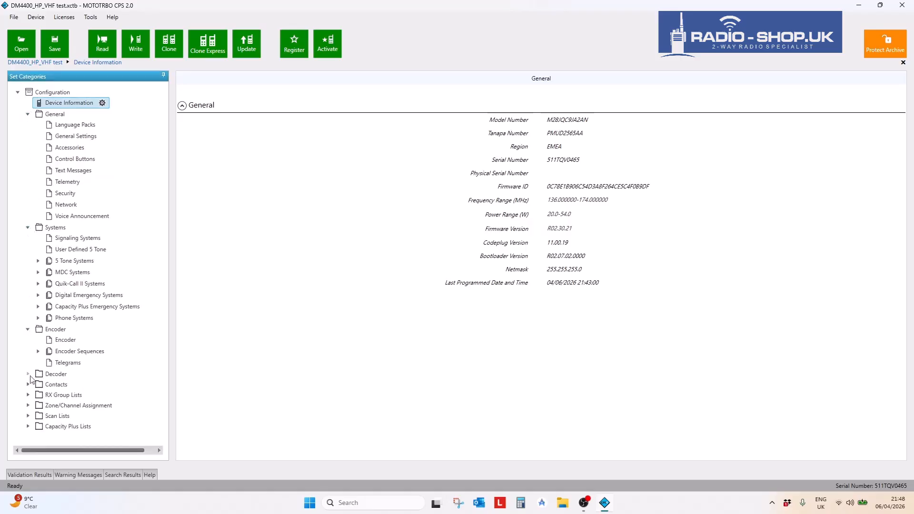
left_click(28, 374)
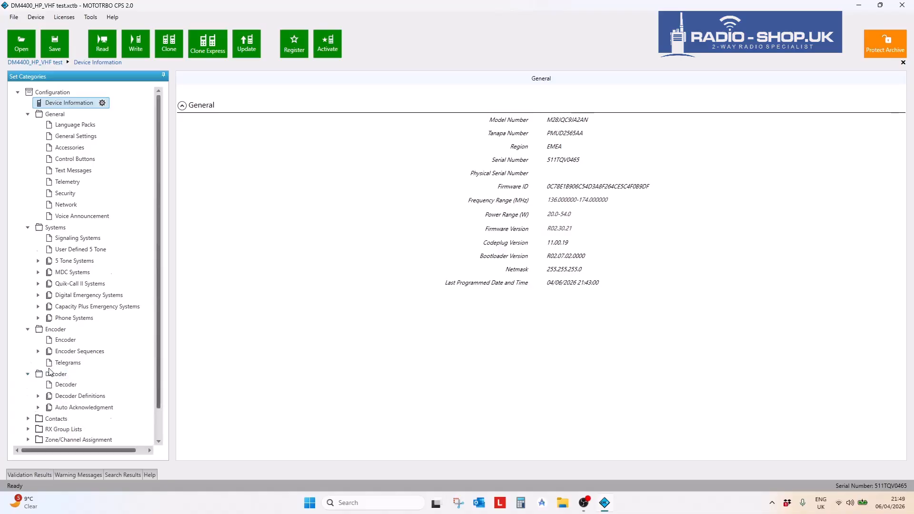
left_click(28, 419)
left_click(28, 419)
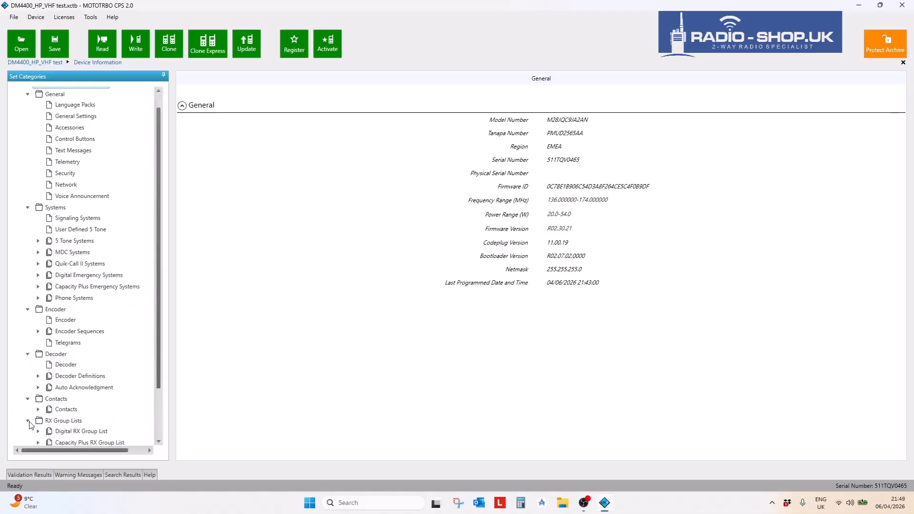
left_click(28, 419)
left_click(27, 400)
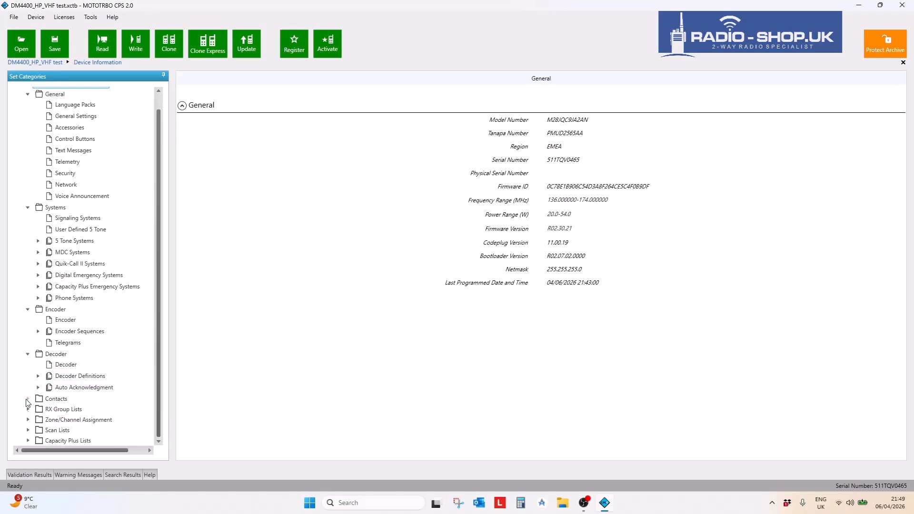
left_click(28, 355)
left_click(27, 329)
left_click(28, 227)
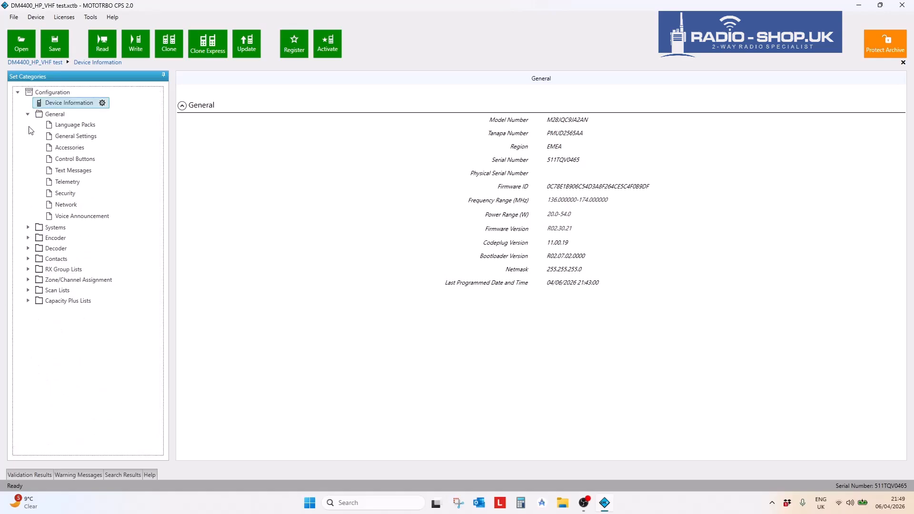
left_click(55, 103)
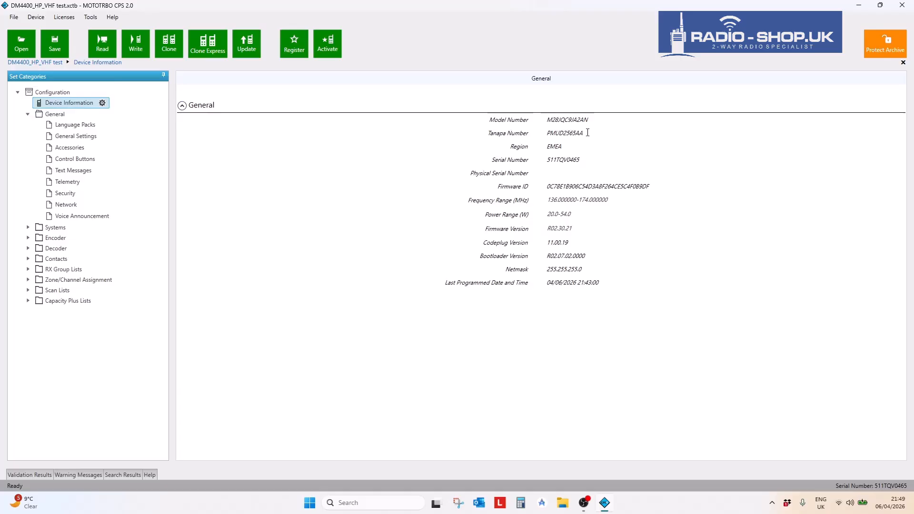
- Highlight the Model Number and Frequency Range values, then open General Settings under General
left_click_drag(592, 120, 535, 123)
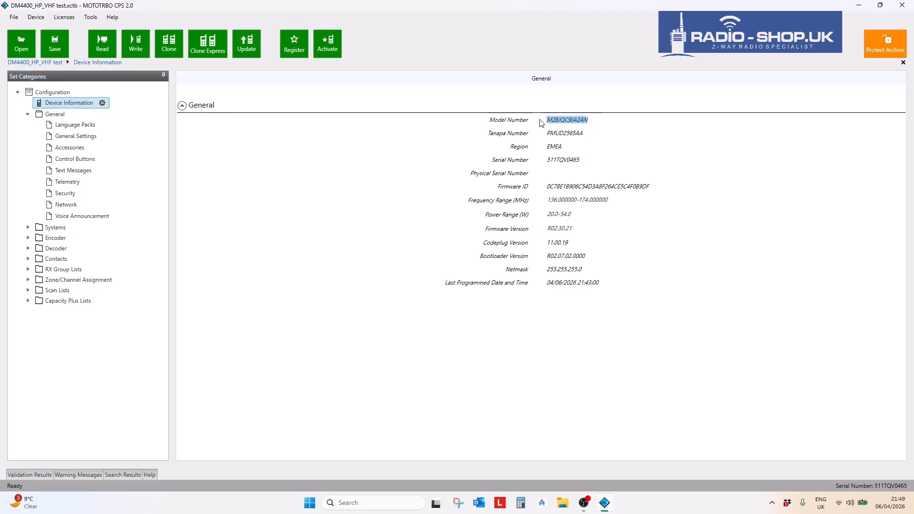
left_click_drag(605, 117, 549, 117)
left_click_drag(598, 122, 550, 121)
left_click_drag(612, 199, 545, 200)
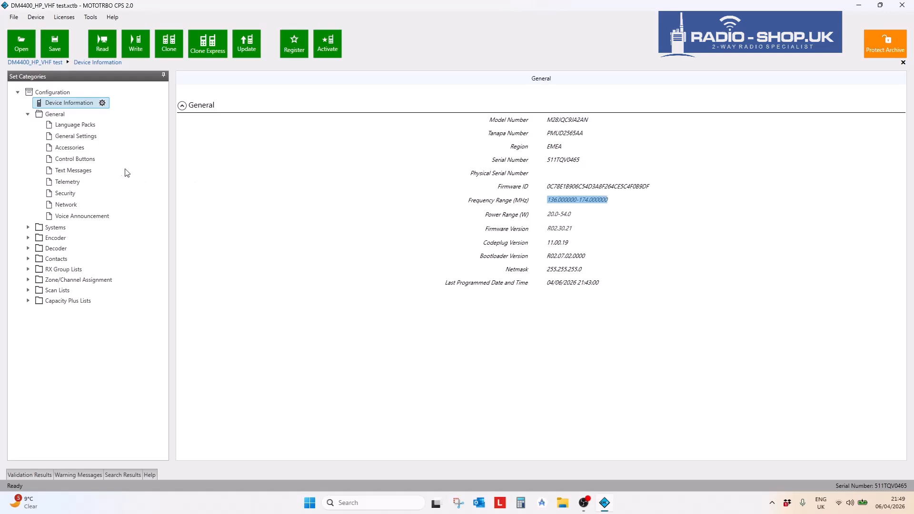
left_click(63, 140)
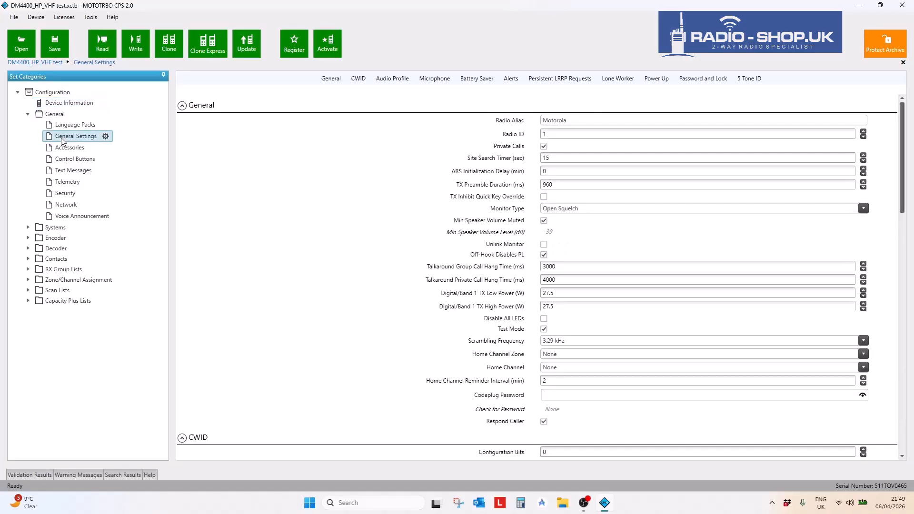
double_click(563, 122)
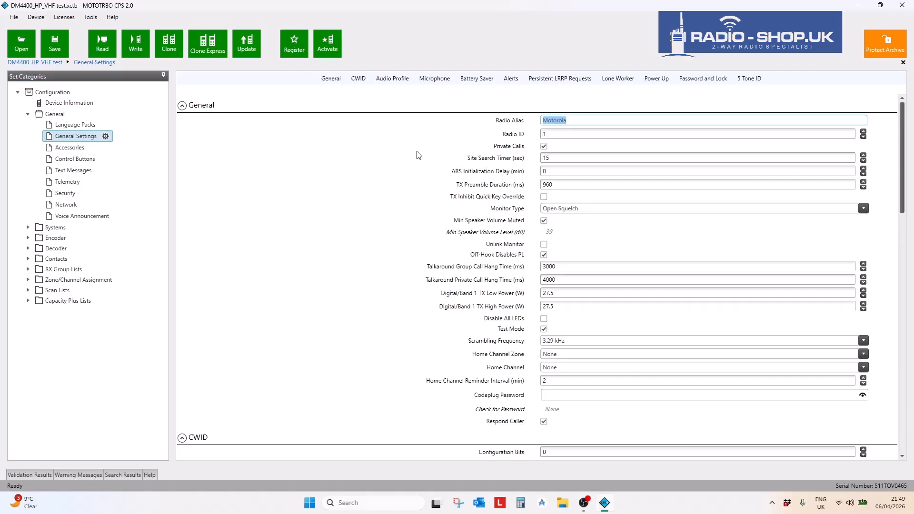
left_click(543, 135)
key("shift+Tab")
key("Tab")
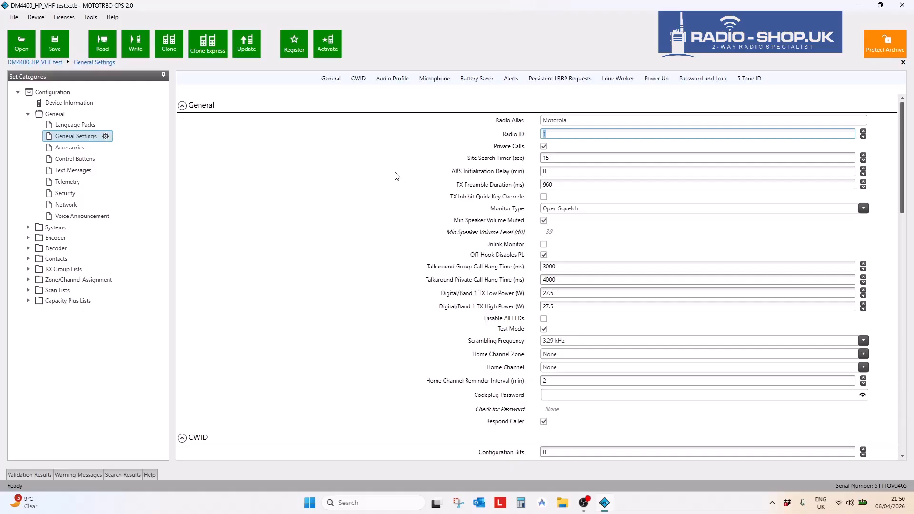
scroll(348, 260, "down", 2)
scroll(350, 259, "down", 11)
scroll(366, 253, "down", 13)
scroll(378, 250, "down", 9)
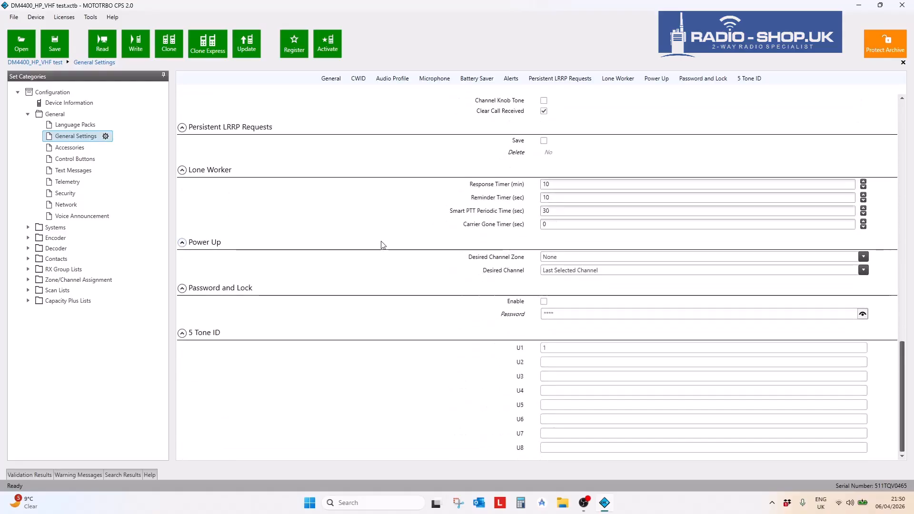
scroll(386, 245, "up", 13)
scroll(391, 248, "up", 15)
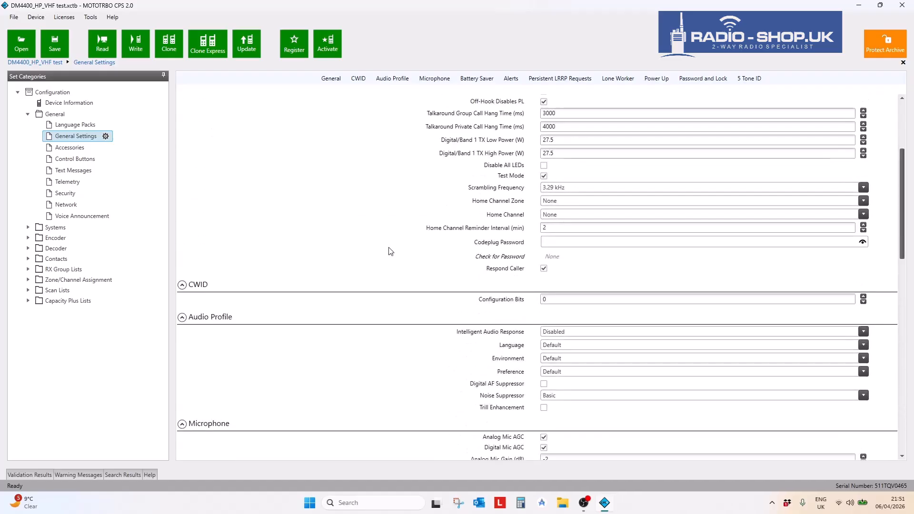
scroll(391, 252, "up", 3)
scroll(390, 252, "up", 1)
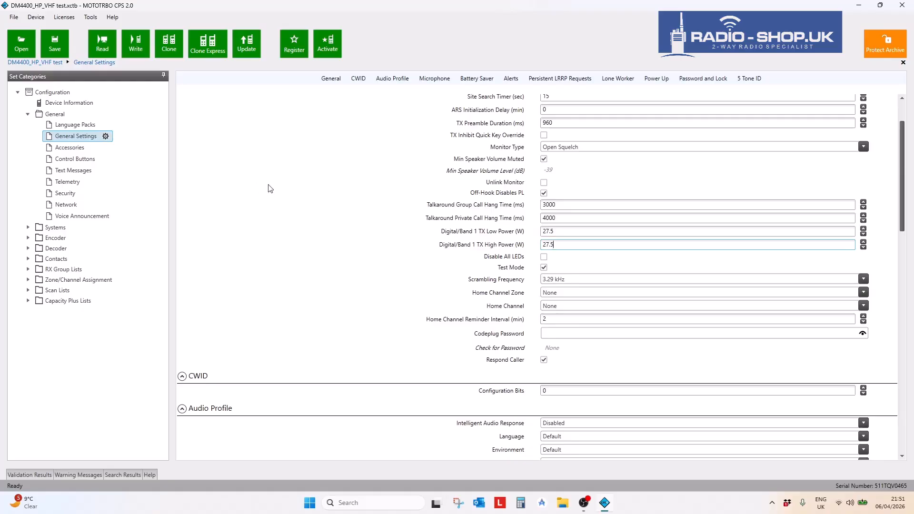
scroll(241, 248, "down", 3)
scroll(272, 246, "up", 6)
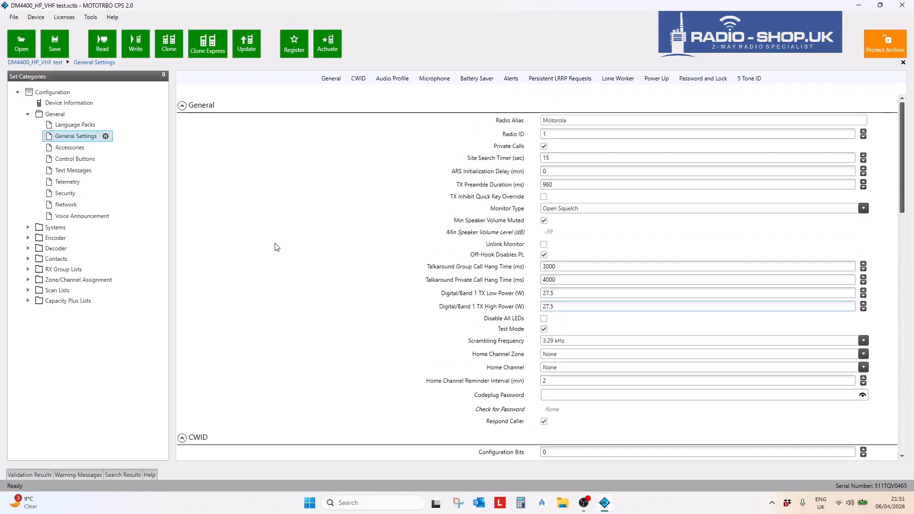
- Cycle through the Validation Results, Warning Messages, Search Results and Help panels, enlarging the Help panel
left_click(30, 475)
left_click(68, 475)
left_click(119, 475)
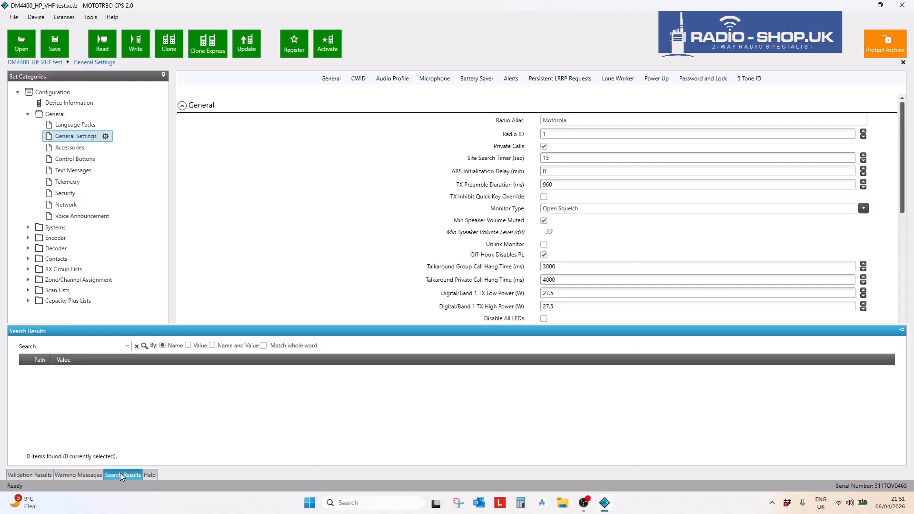
left_click(150, 475)
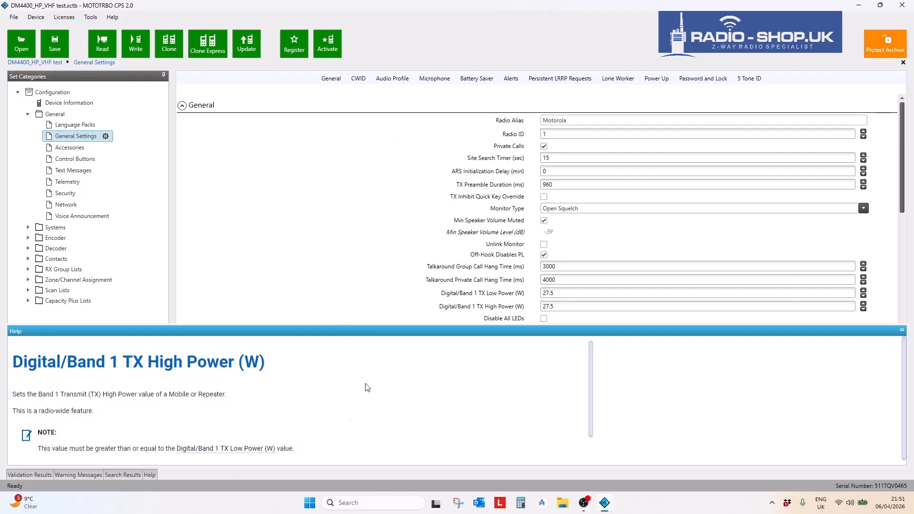
scroll(439, 352, "down", 1)
left_click_drag(400, 324, 393, 280)
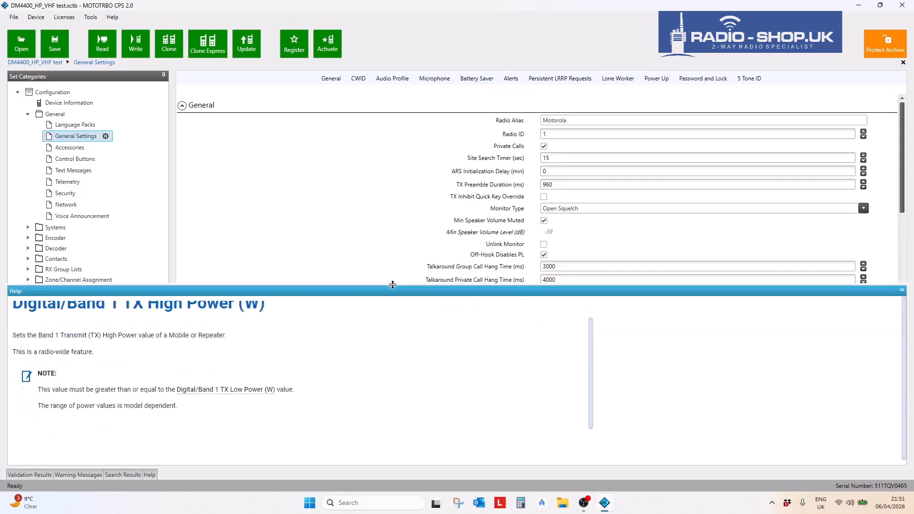
- Pin the Help panel and view help for Talkaround Group Call Hang Time, TX Preamble Duration and Site Search Timer
left_click(582, 267)
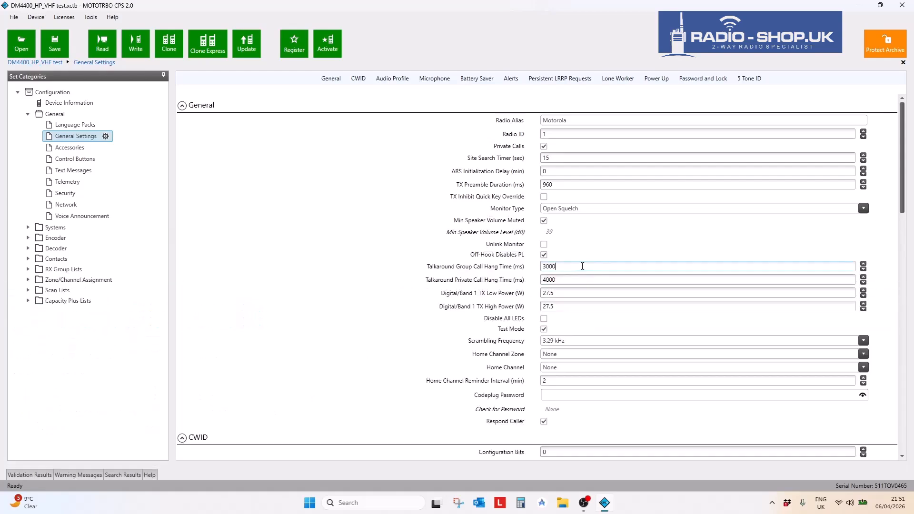
left_click(150, 475)
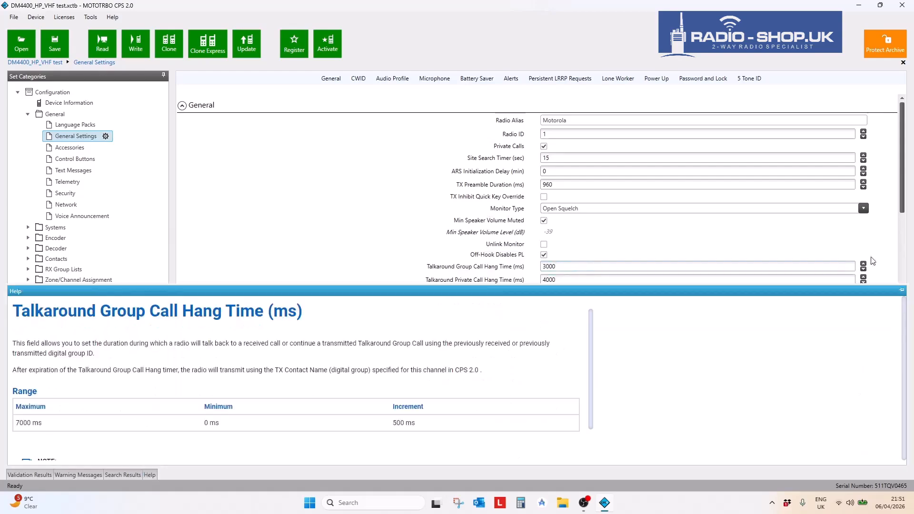
left_click(902, 292)
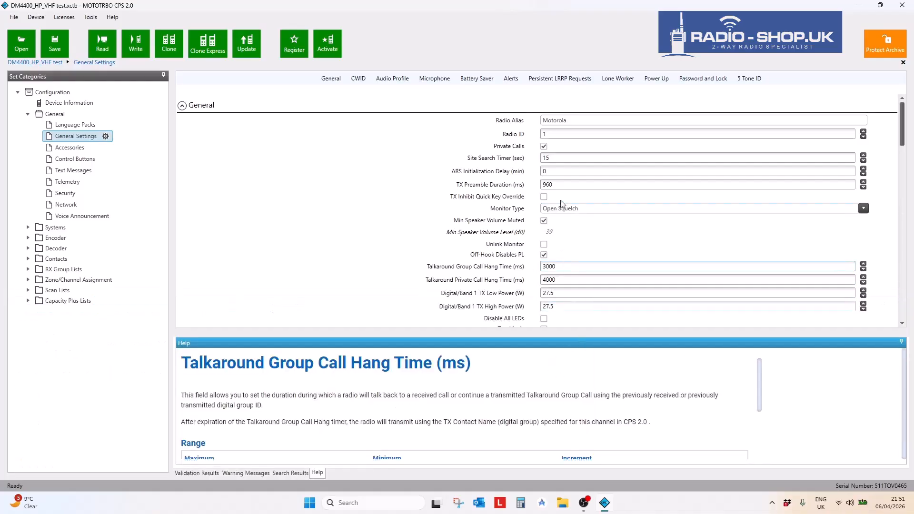
left_click(564, 184)
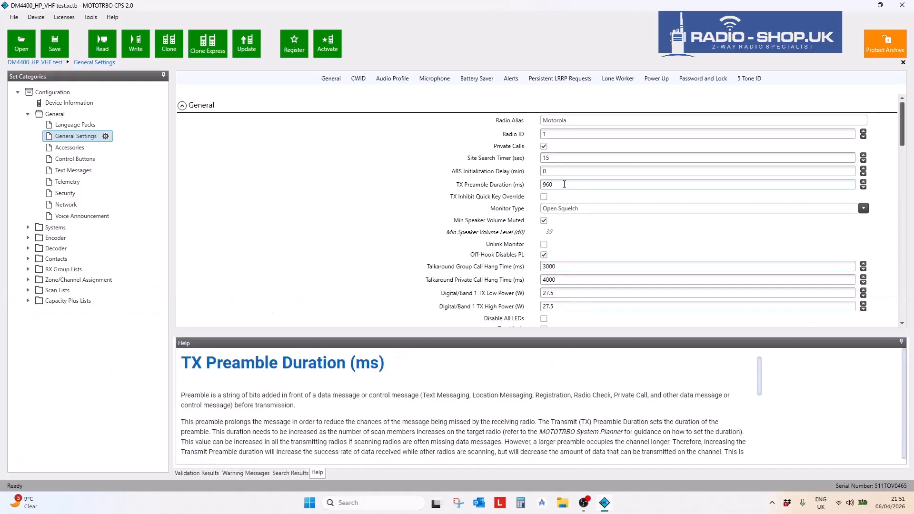
left_click(567, 157)
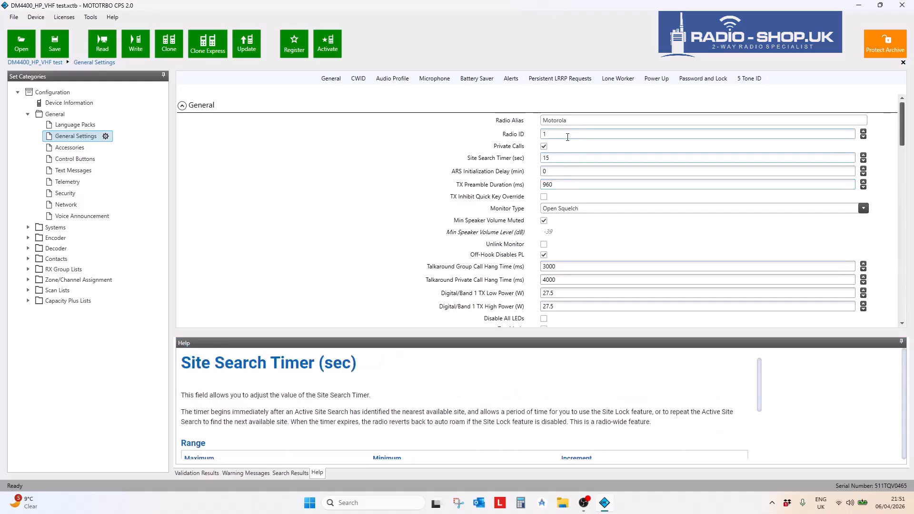
scroll(426, 395, "down", 3)
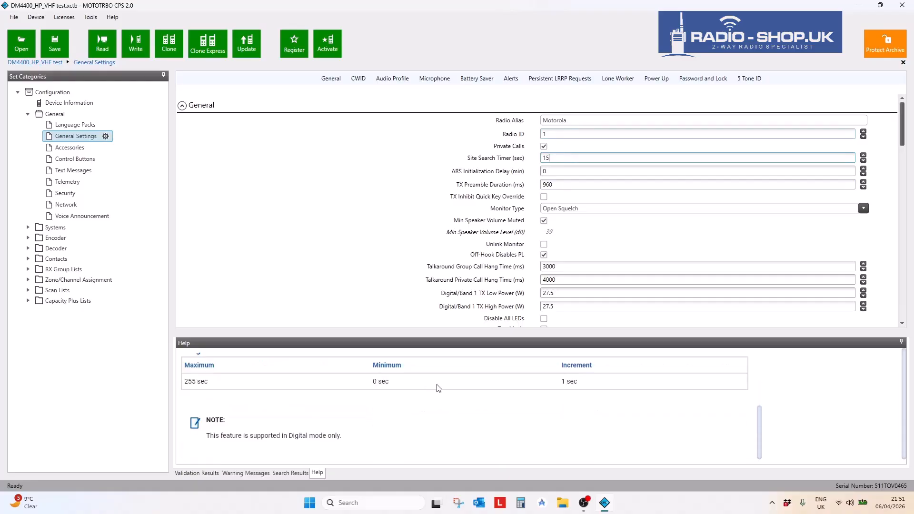
scroll(484, 412, "down", 1)
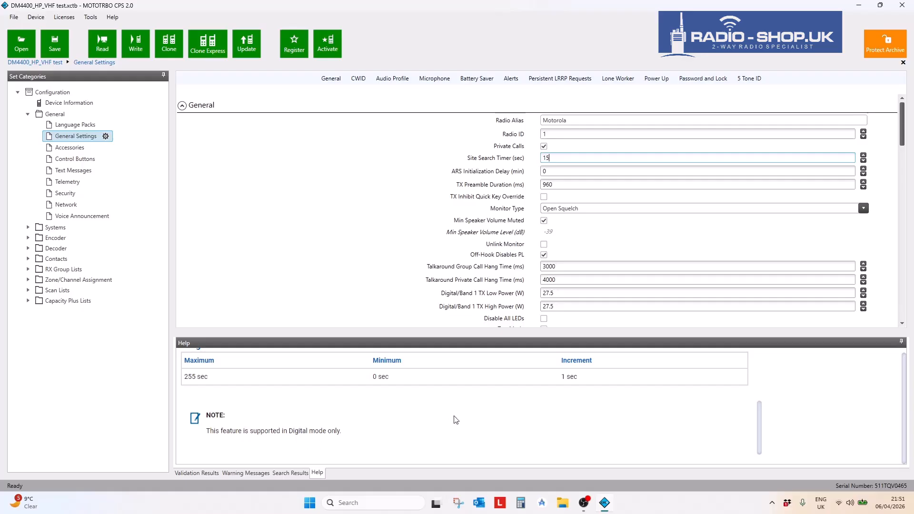
scroll(461, 411, "up", 3)
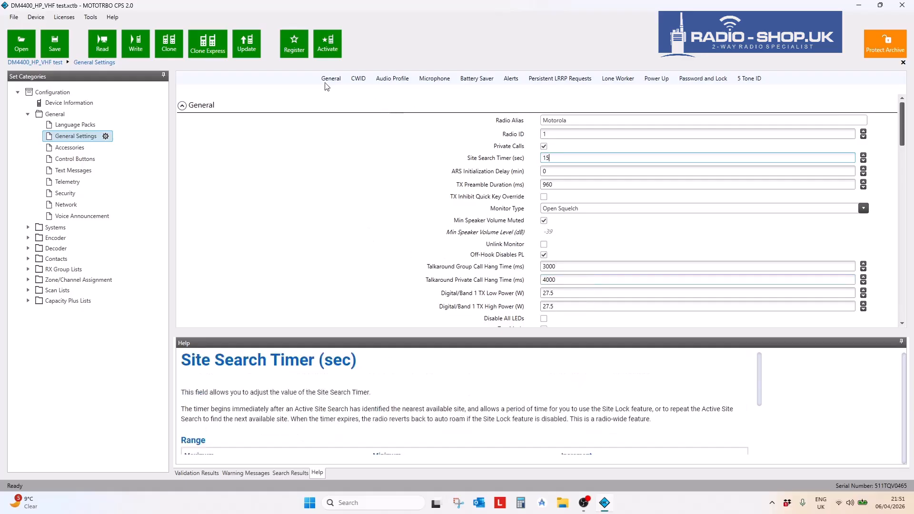
- Jump through the Audio Profile, Microphone, Battery Saver, Alerts, Persistent LRRP Requests, Power Up and Password and Lock sections
left_click(383, 79)
left_click(434, 79)
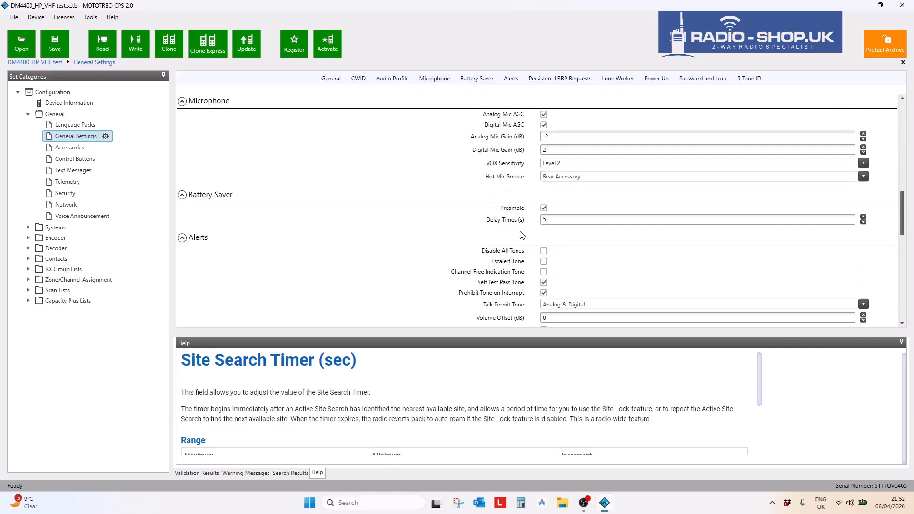
left_click(478, 79)
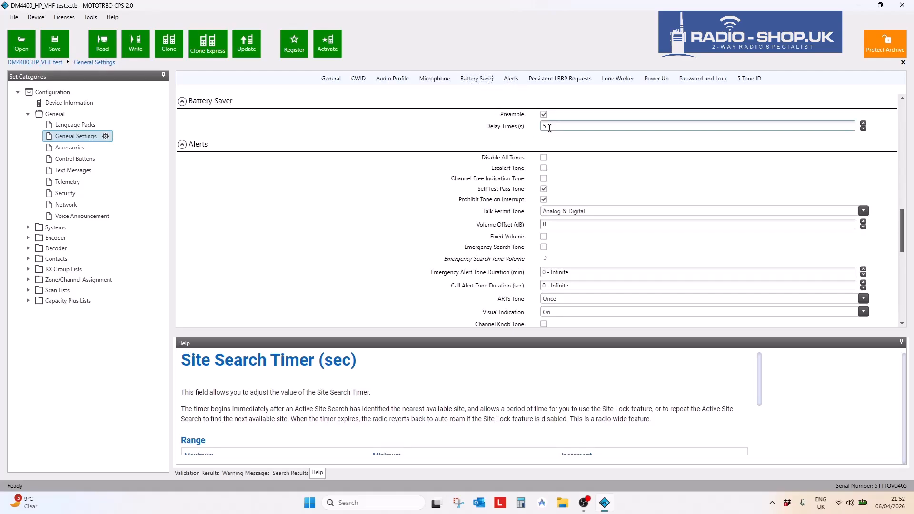
left_click(511, 80)
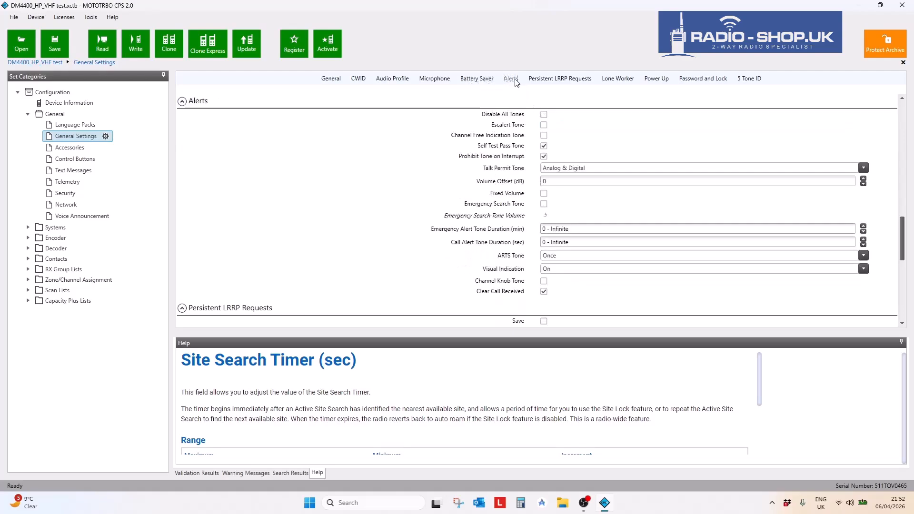
left_click(554, 81)
left_click(657, 79)
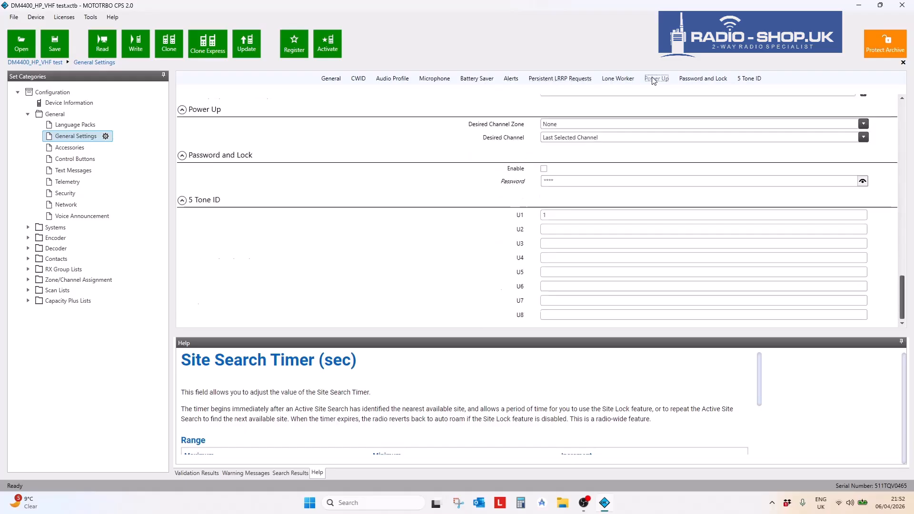
left_click(699, 79)
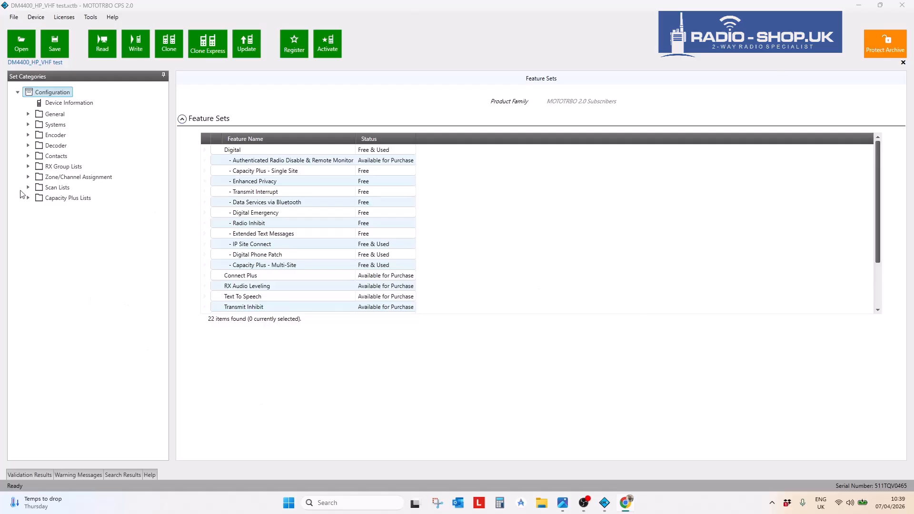
- Expand Zone/Channel Assignment and Zone in the tree, then open the Zone overview
left_click(27, 177)
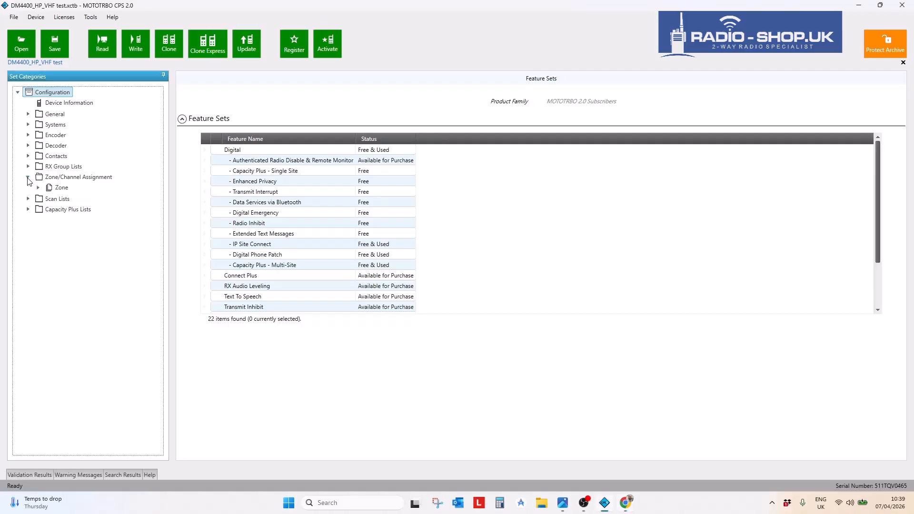
left_click(38, 188)
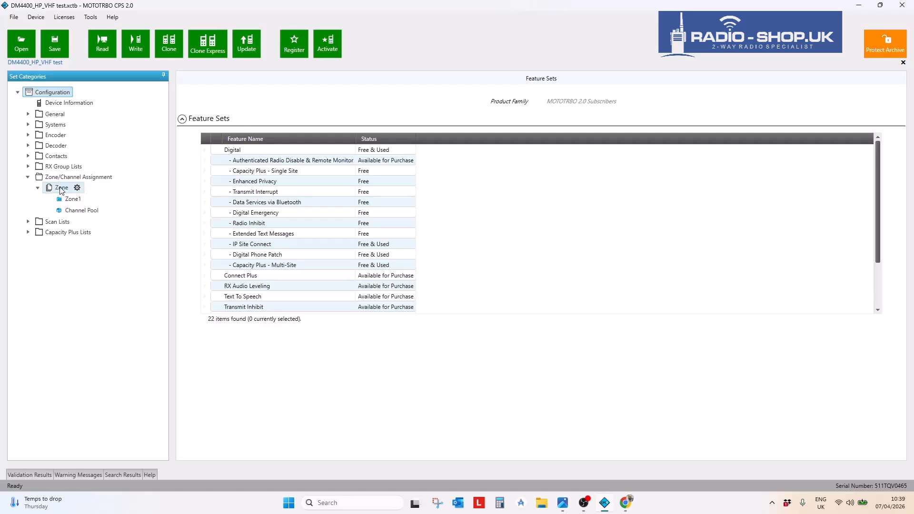
left_click(61, 188)
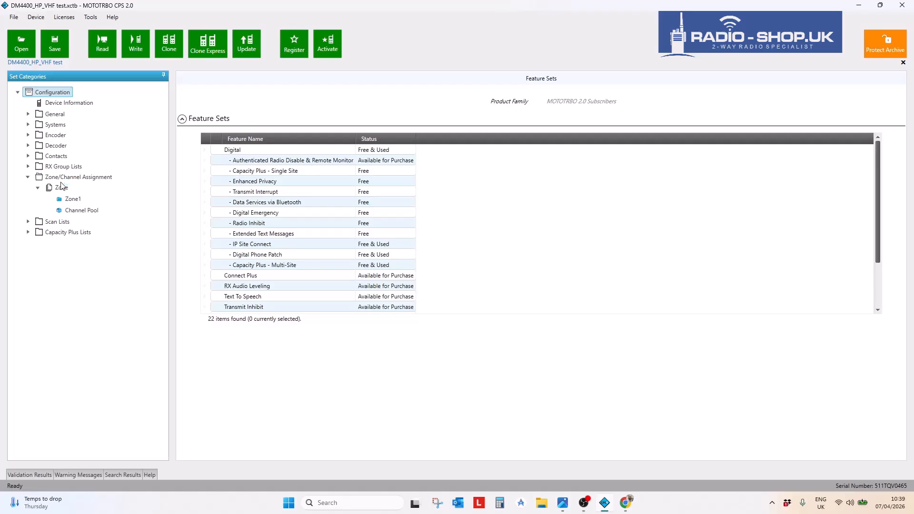
- Open Zone1 to list Channel1 and Channel2, then bring up the Digital and analogue.png diagram
left_click(63, 187)
left_click(64, 199)
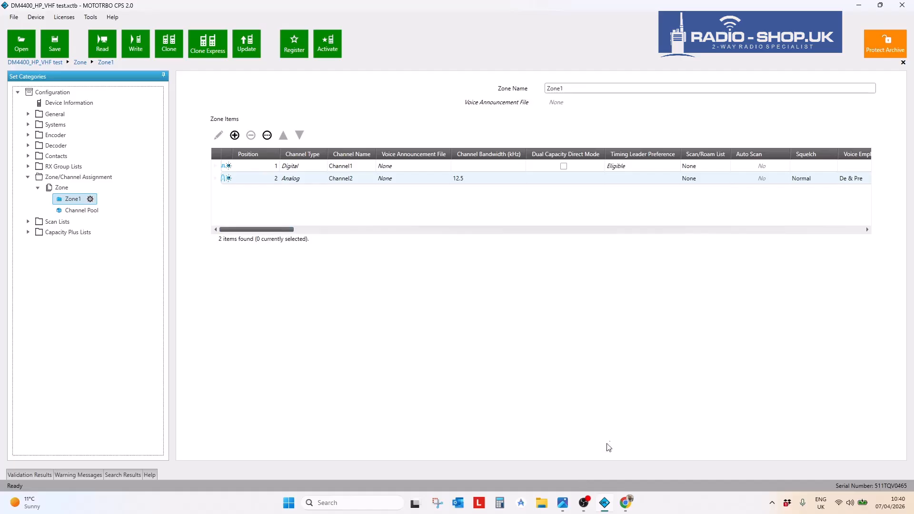
left_click(567, 505)
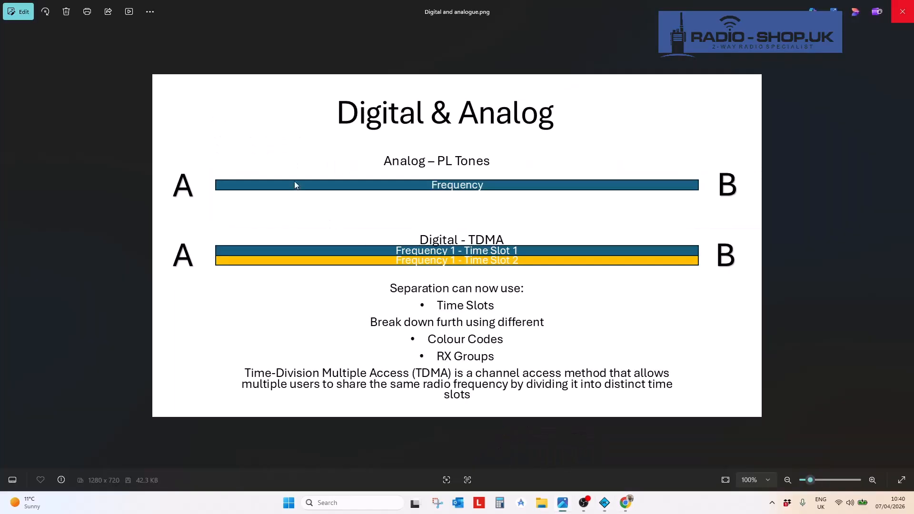
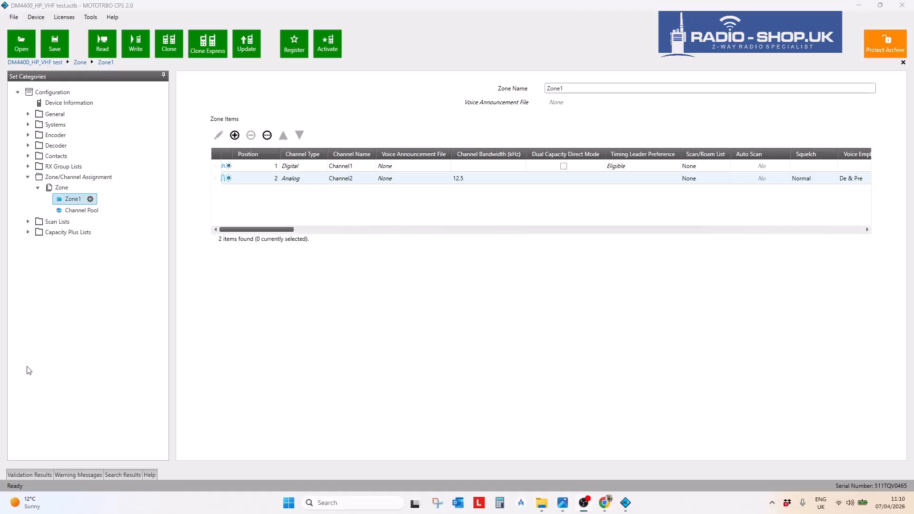
- Add a new Digital-type Channel3 to Zone1 after Channel1 and Channel2
left_click(63, 204)
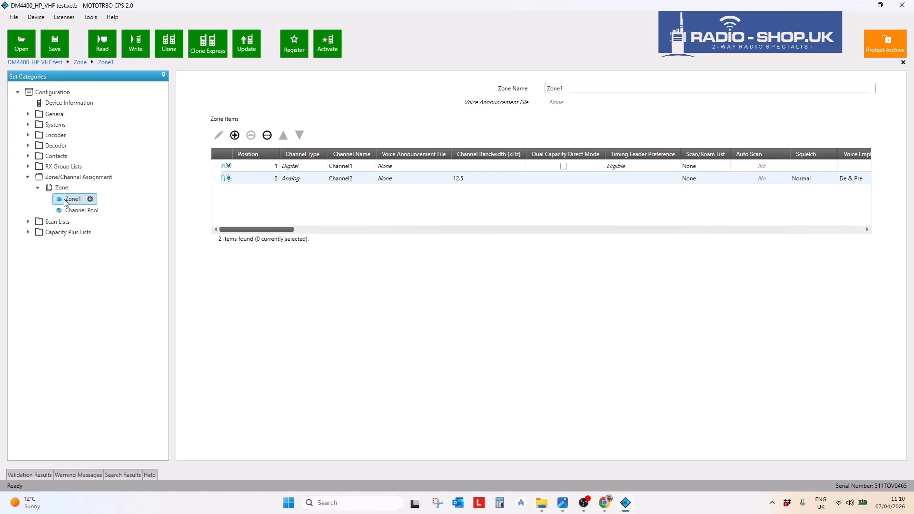
left_click(227, 176)
left_click(225, 167)
left_click(227, 179)
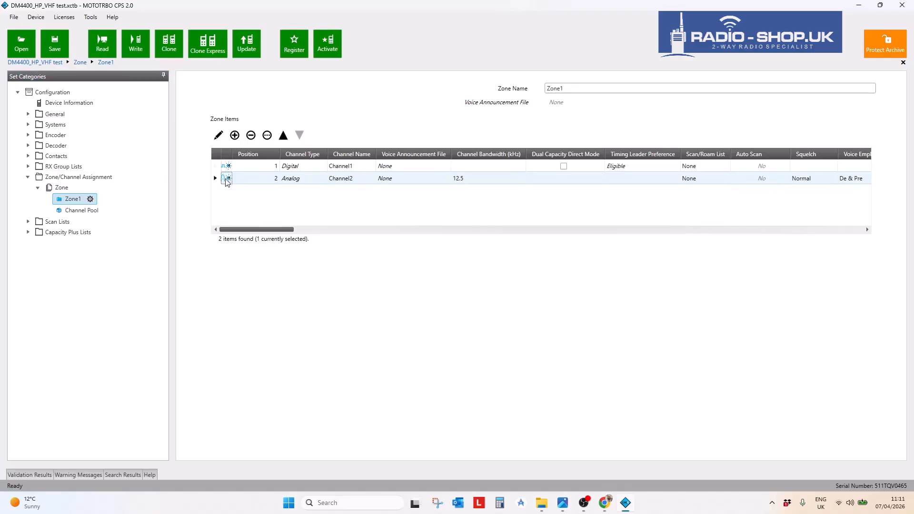
left_click(225, 168)
left_click(235, 136)
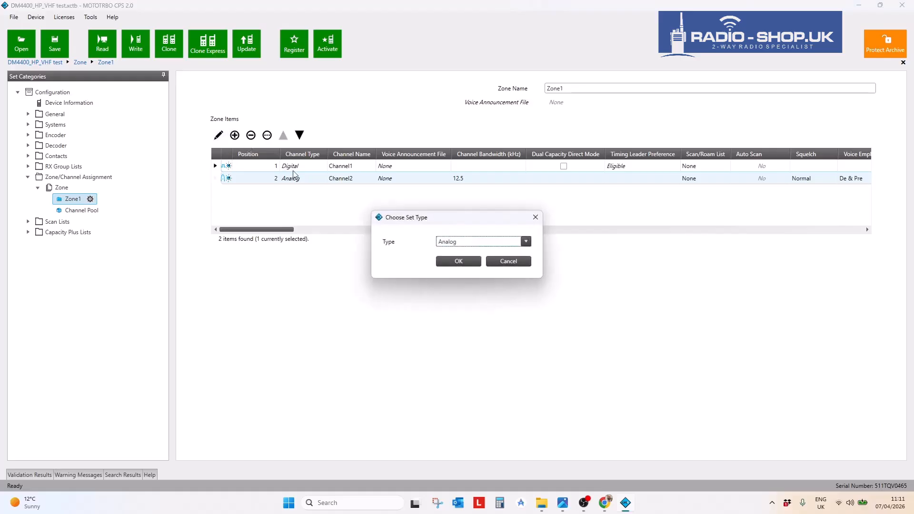
left_click(526, 242)
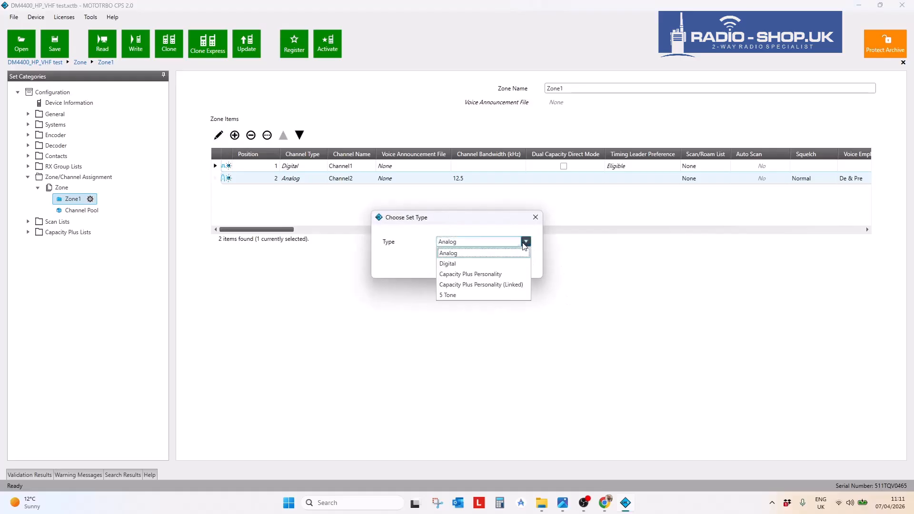
left_click(477, 265)
left_click(454, 260)
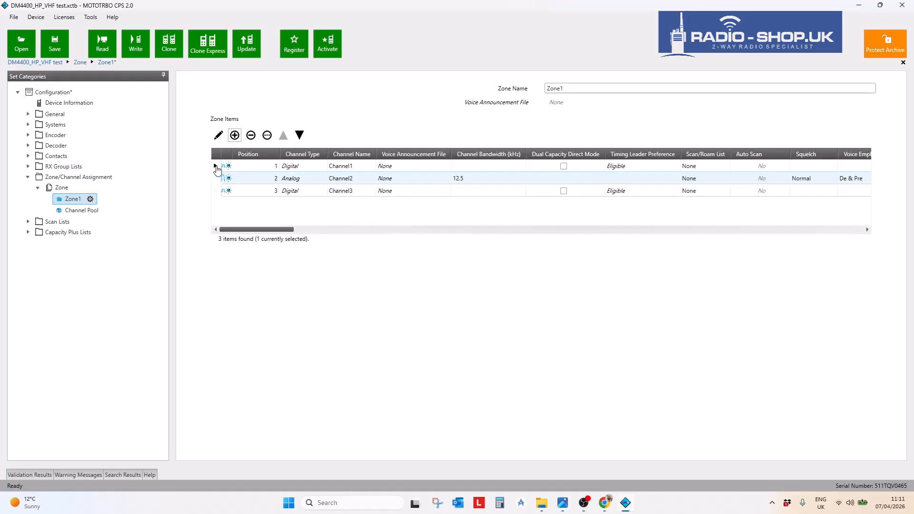
right_click(216, 168)
left_click(375, 206)
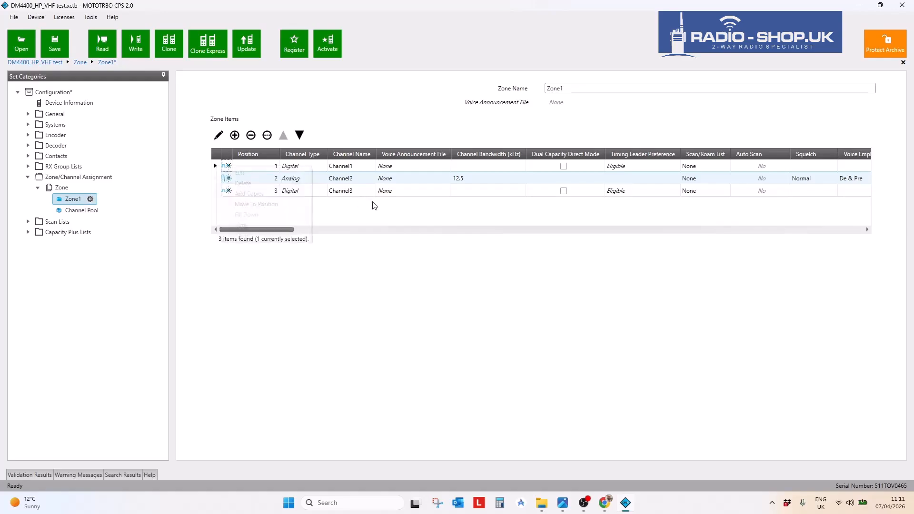
- Enter 140.00 as Channel1's RX frequency and copy it to TX, giving 140.000000 MHz for both
left_click(219, 136)
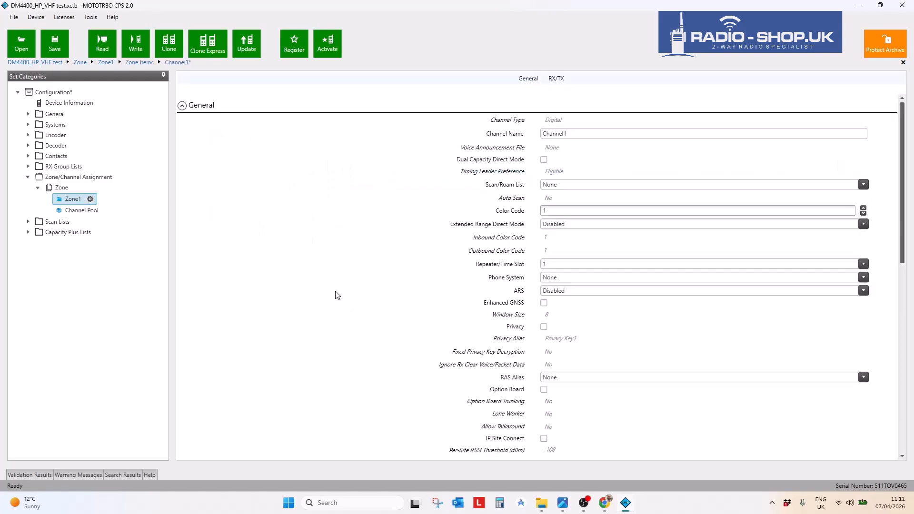
scroll(332, 308, "down", 6)
double_click(394, 344)
type("140.00")
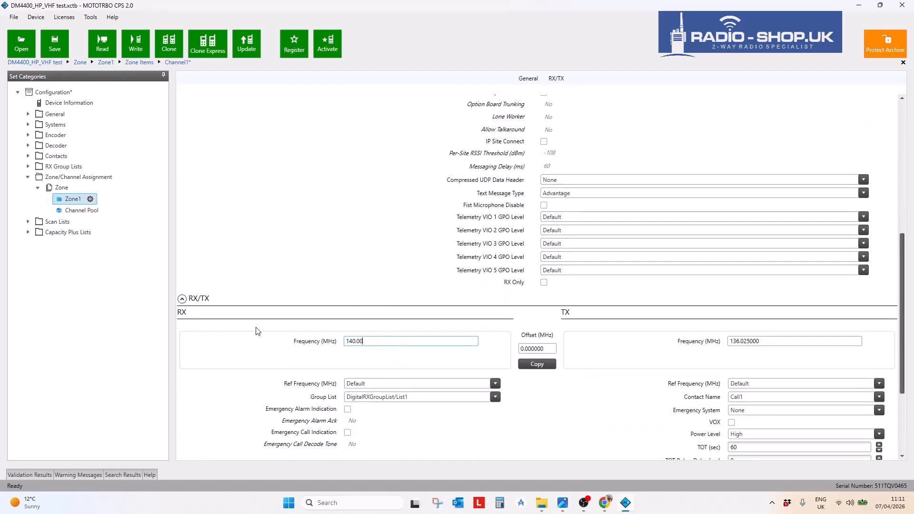
left_click(596, 431)
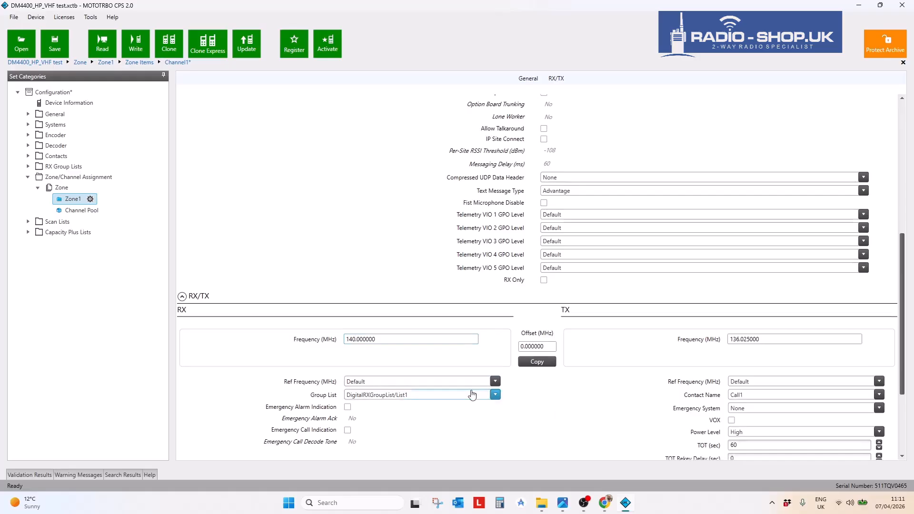
left_click(537, 361)
left_click_drag(377, 341, 318, 342)
left_click_drag(776, 341, 733, 341)
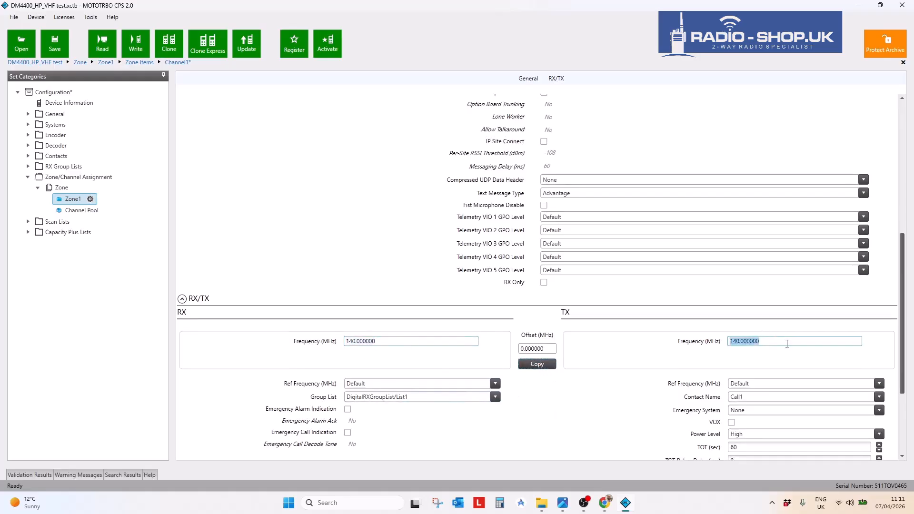
left_click(72, 202)
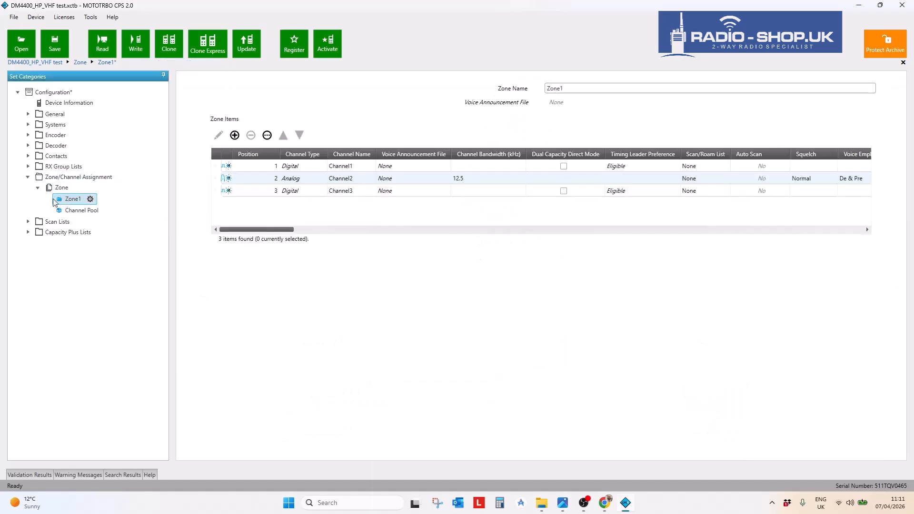
- Copy Channel1's settings and paste them onto Channel3, then compare their receive frequencies
left_click(215, 168)
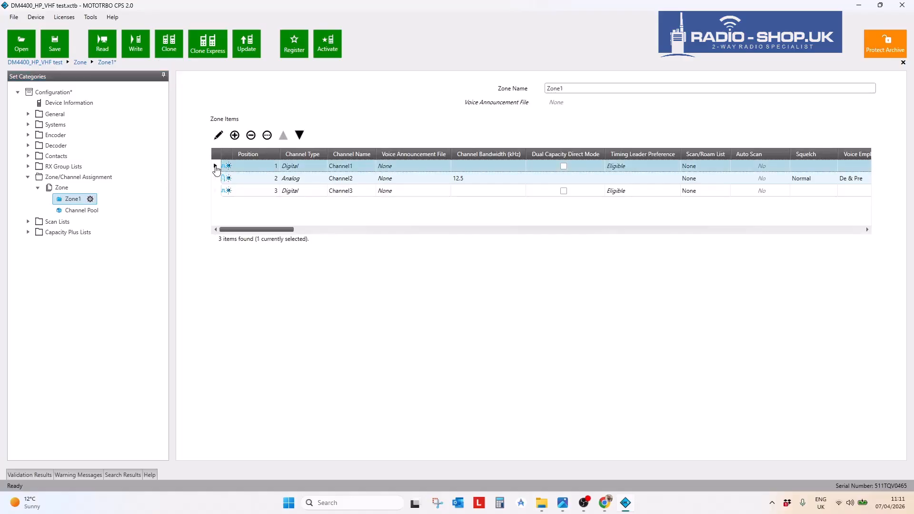
right_click(217, 169)
left_click(252, 226)
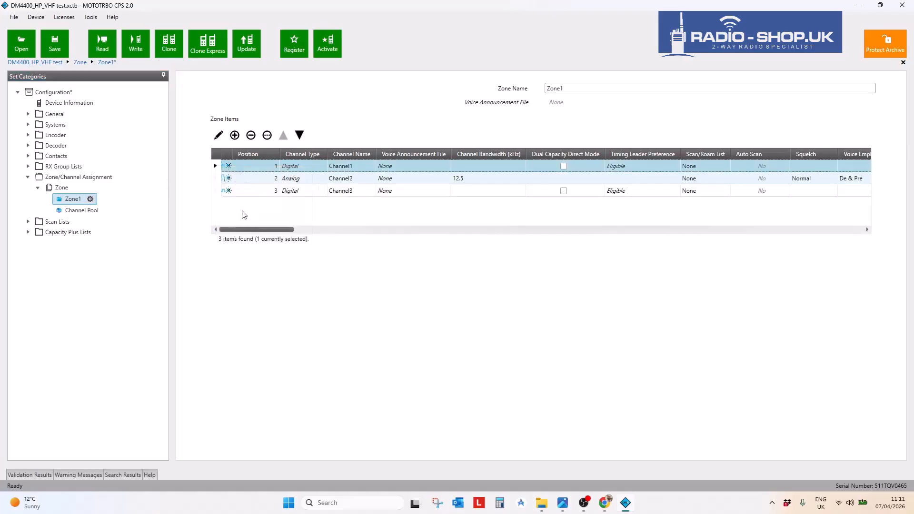
left_click(215, 191)
right_click(215, 191)
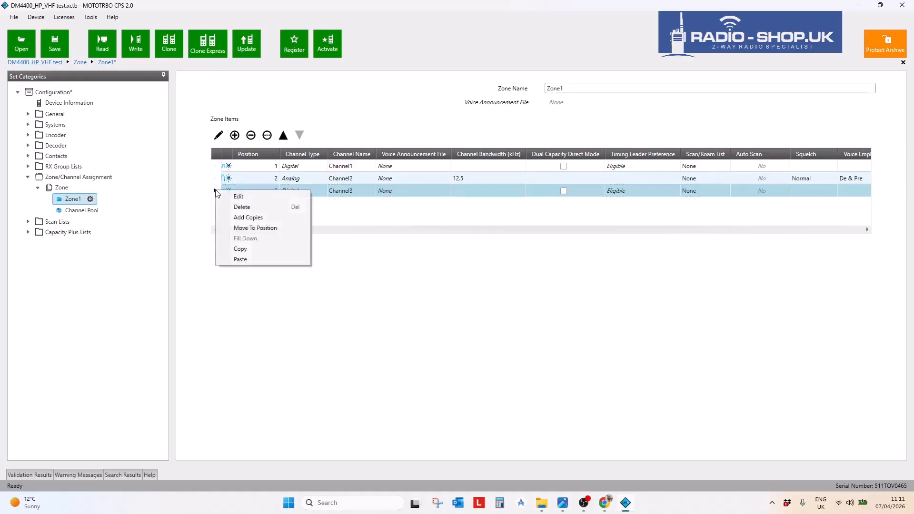
left_click(240, 260)
left_click_drag(256, 229, 543, 228)
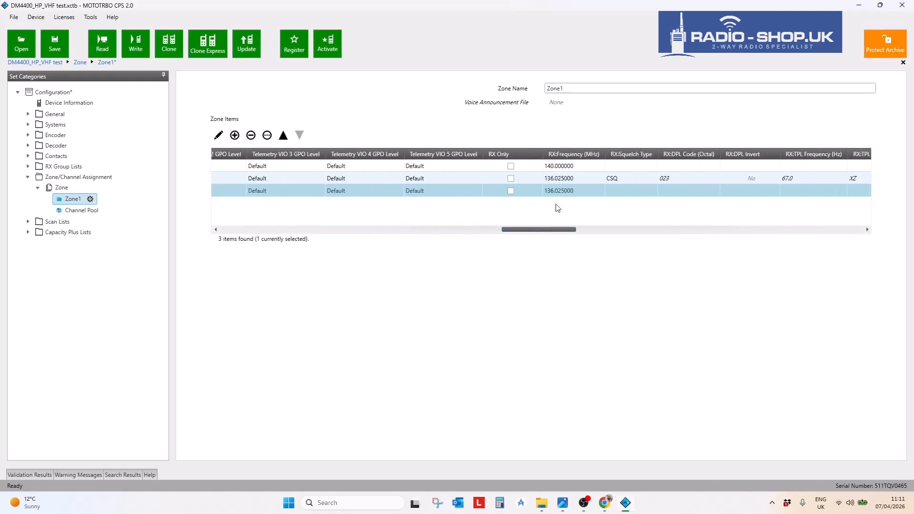
left_click(566, 194)
left_click(570, 166)
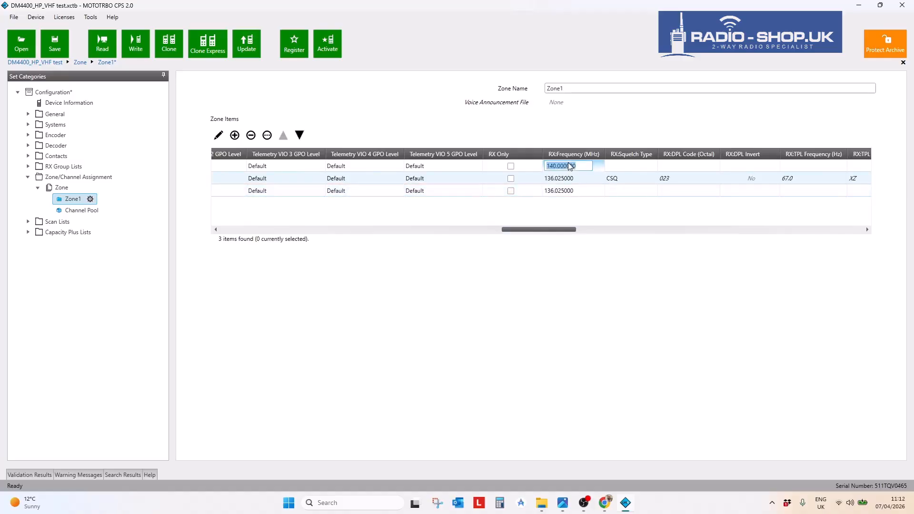
left_click(568, 192)
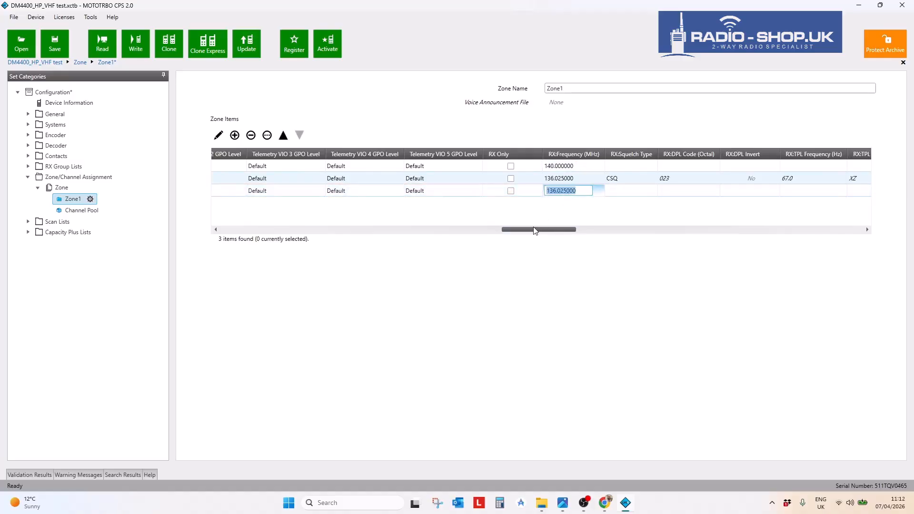
left_click_drag(532, 229, 198, 227)
- Delete Channel3 from Zone1 and reopen Channel1's settings for editing
left_click(226, 191)
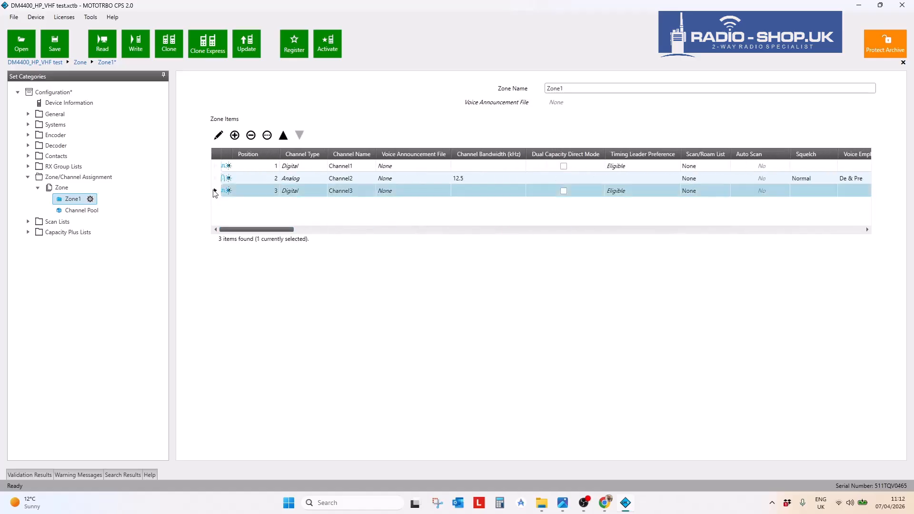
left_click(251, 135)
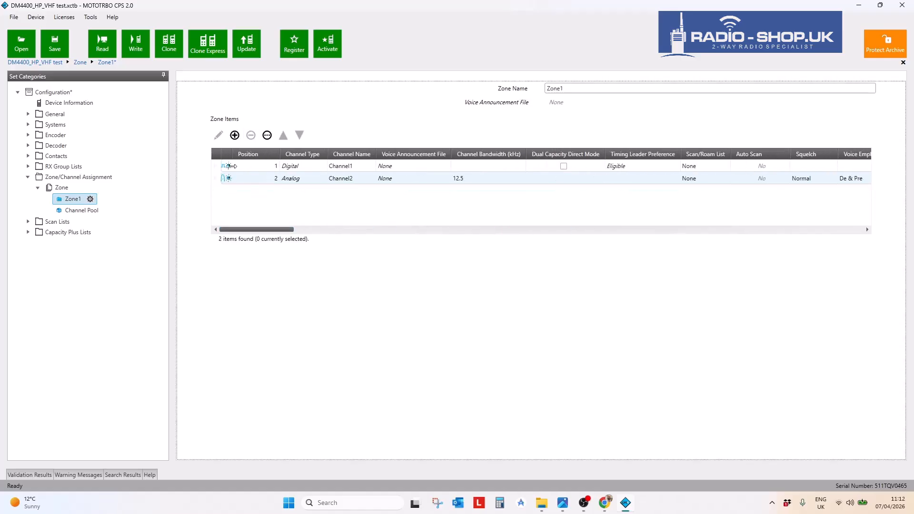
left_click(214, 167)
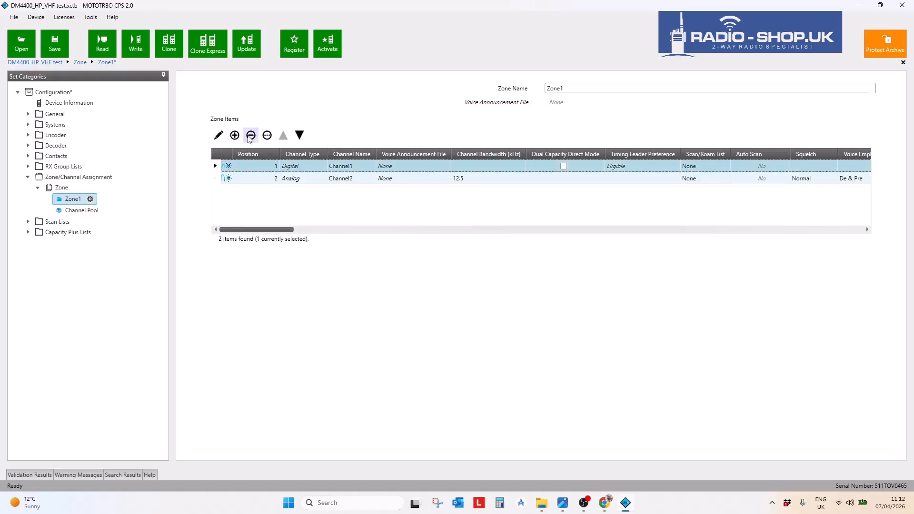
left_click(267, 136)
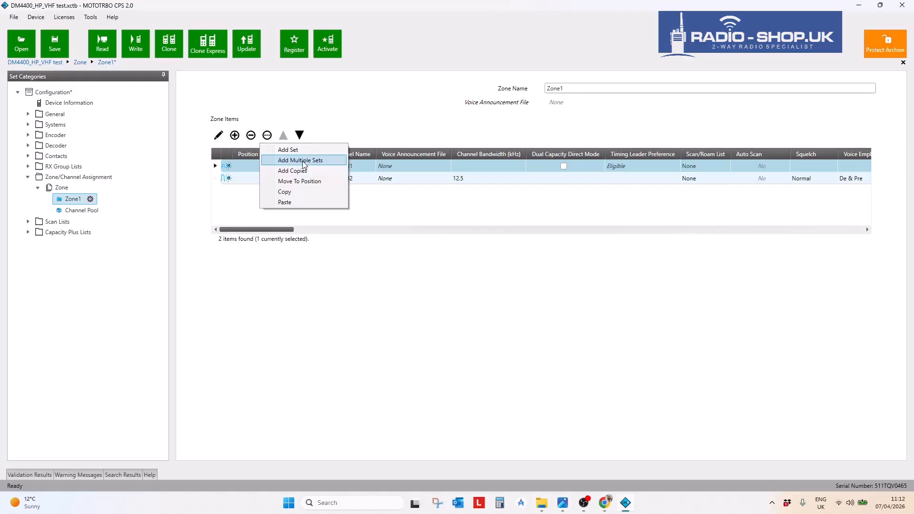
left_click(424, 280)
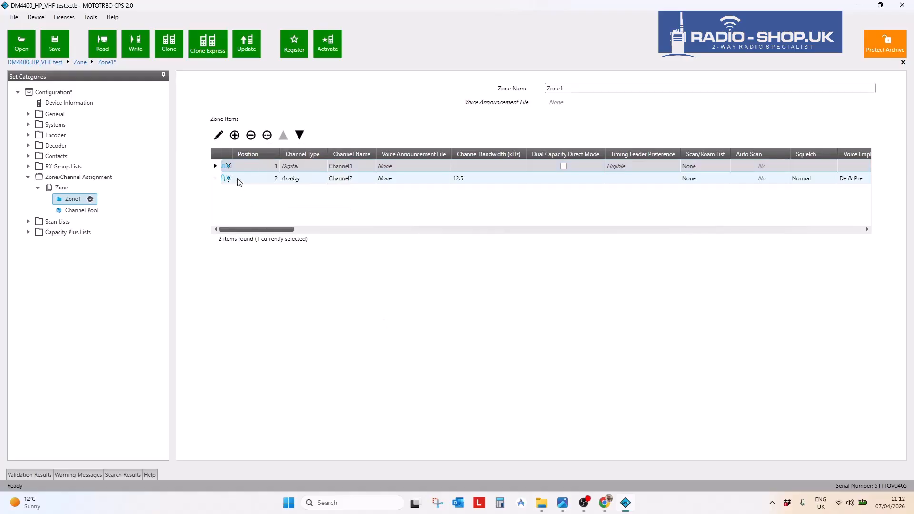
left_click(218, 135)
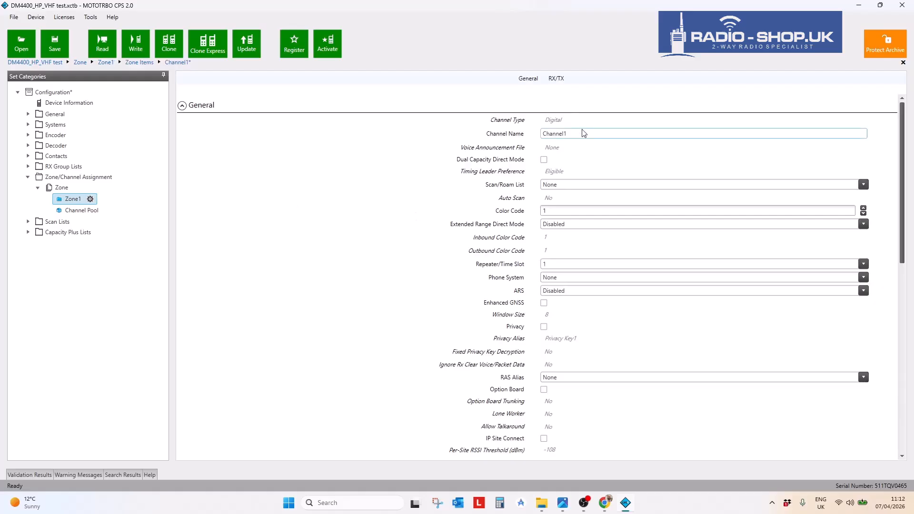
double_click(570, 133)
scroll(613, 290, "down", 1)
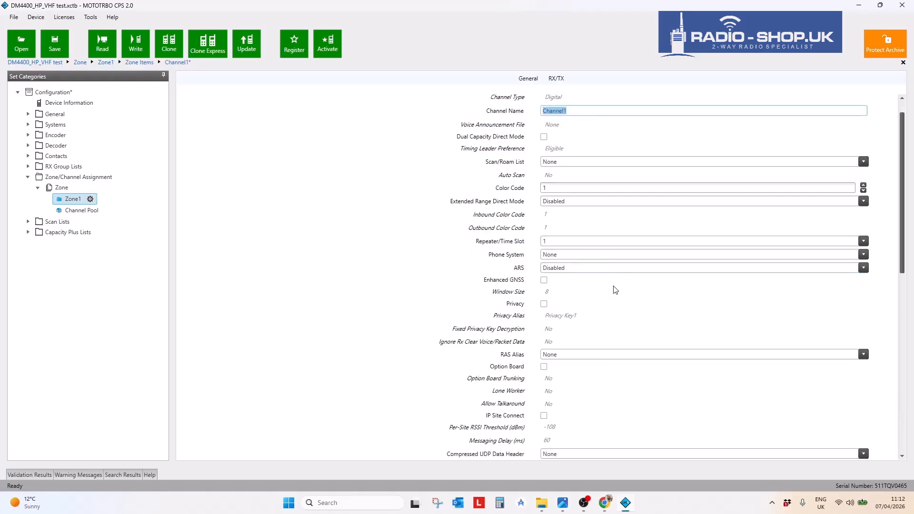
left_click(557, 188)
left_click_drag(558, 187, 517, 190)
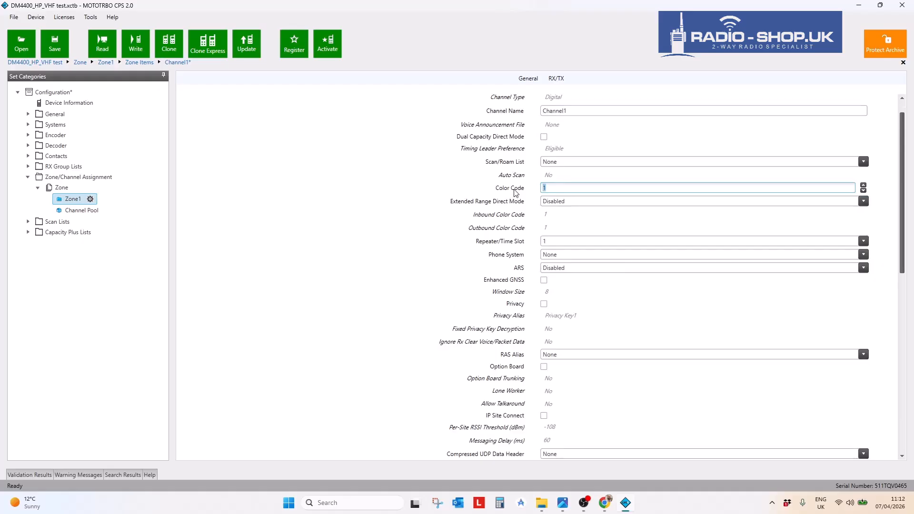
left_click(580, 243)
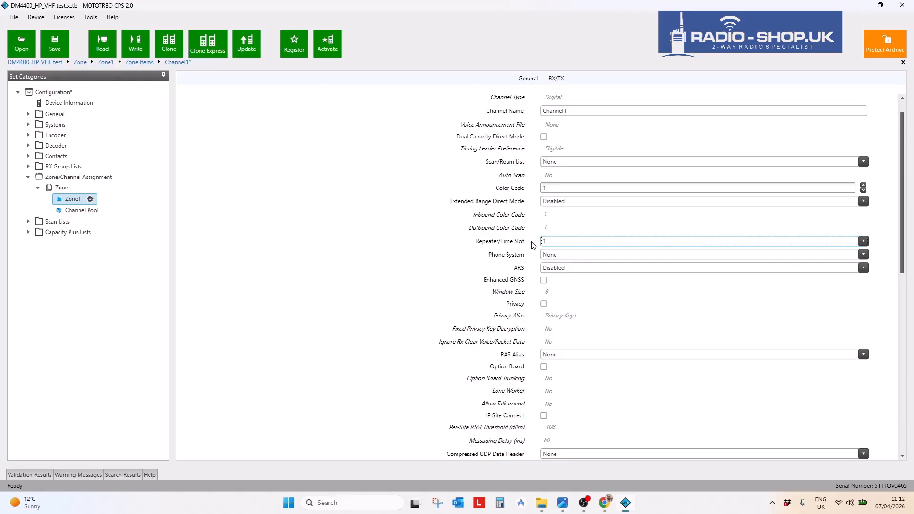
left_click(560, 244)
left_click(563, 264)
left_click(552, 242)
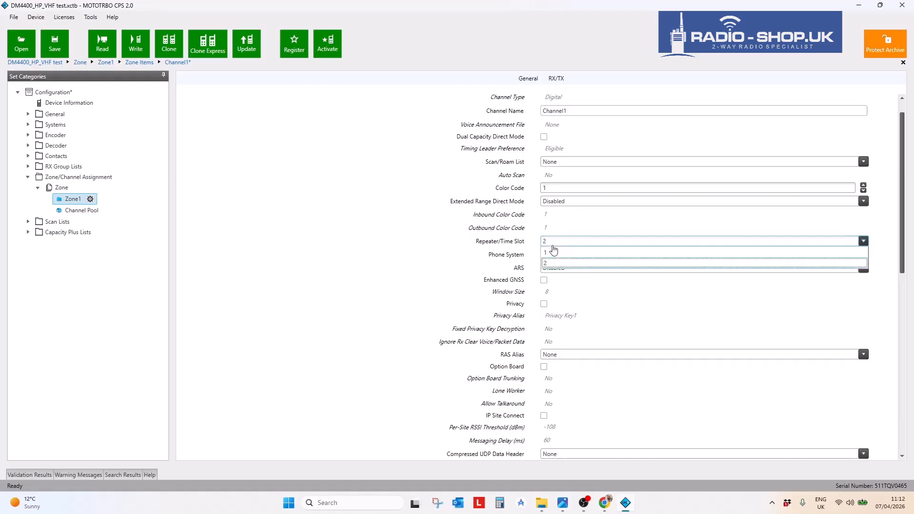
left_click(553, 252)
scroll(535, 307, "down", 3)
scroll(535, 307, "down", 14)
scroll(536, 298, "down", 1)
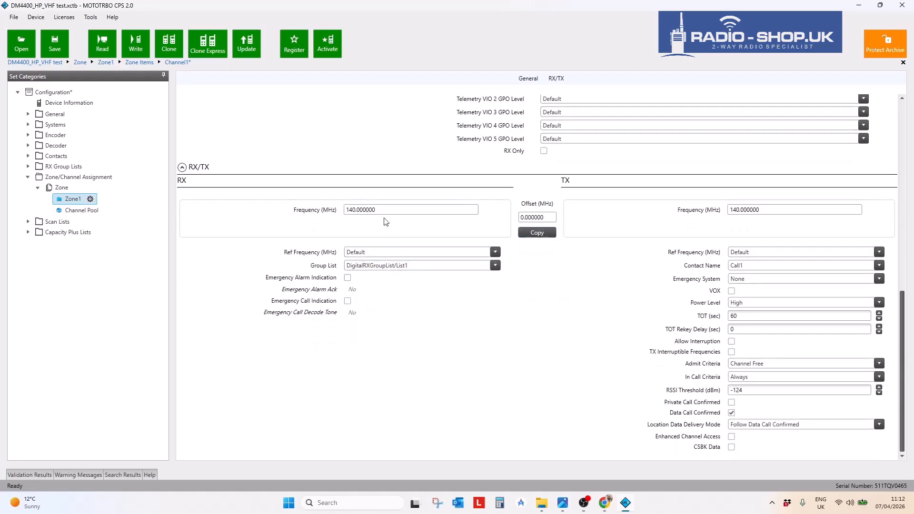
left_click_drag(384, 209, 293, 218)
left_click_drag(776, 210, 687, 216)
left_click(365, 210)
left_click(366, 210)
left_click_drag(398, 210, 280, 216)
left_click_drag(380, 209, 298, 217)
type("140.000000")
left_click(537, 233)
left_click_drag(764, 209, 704, 208)
type("160.000")
left_click(615, 311)
left_click_drag(391, 210, 292, 212)
left_click(454, 213)
left_click(535, 233)
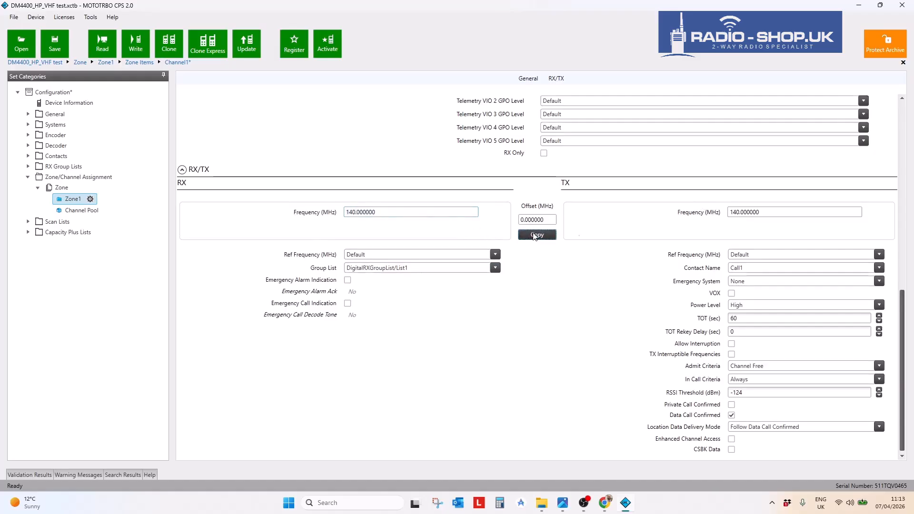
left_click_drag(786, 211, 689, 215)
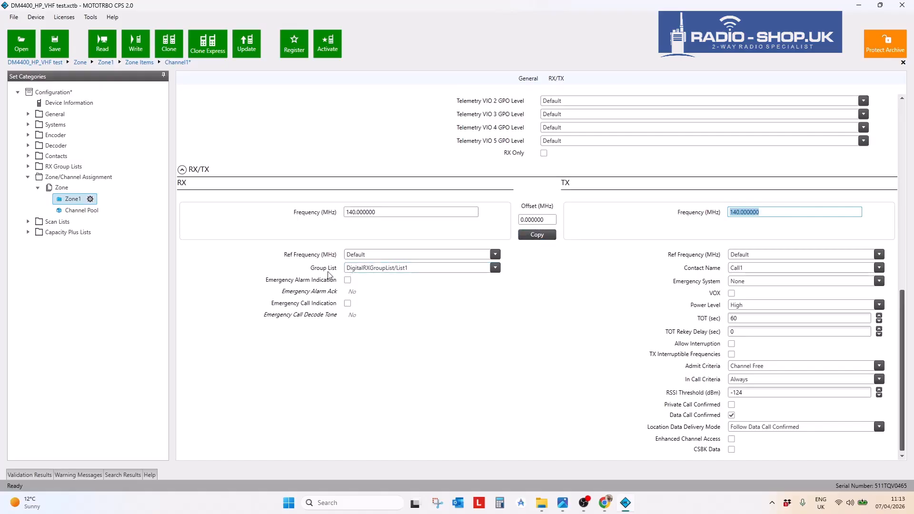
left_click(781, 272)
left_click(672, 284)
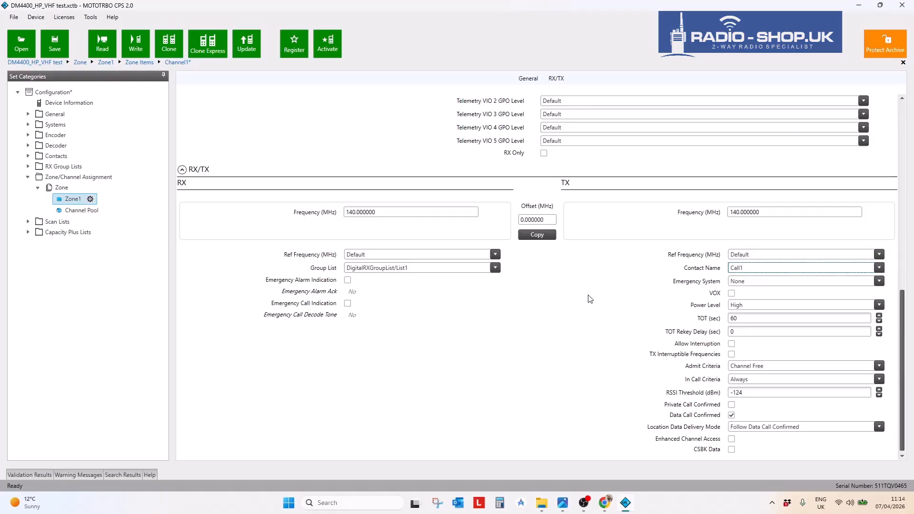
- Turn on TX Interruptible Frequencies for Channel1 and set Admit Criteria to Always
scroll(476, 291, "down", 1)
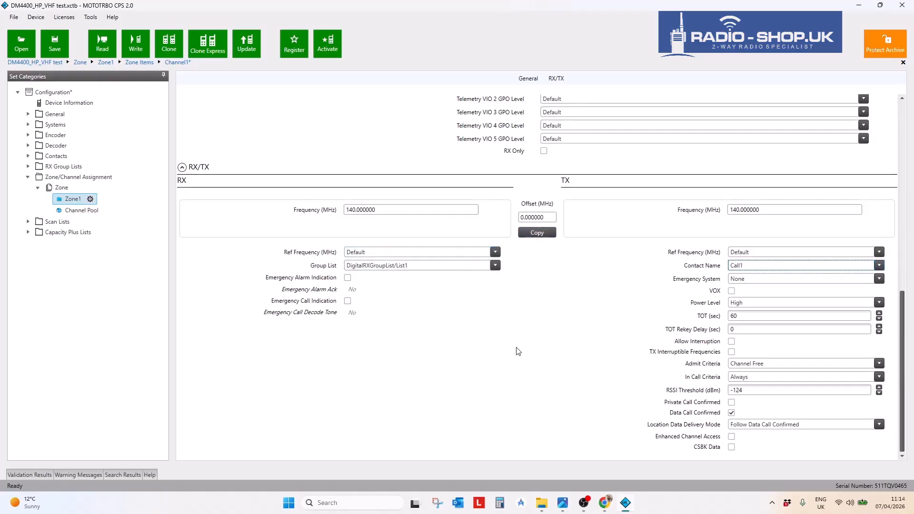
left_click(731, 342)
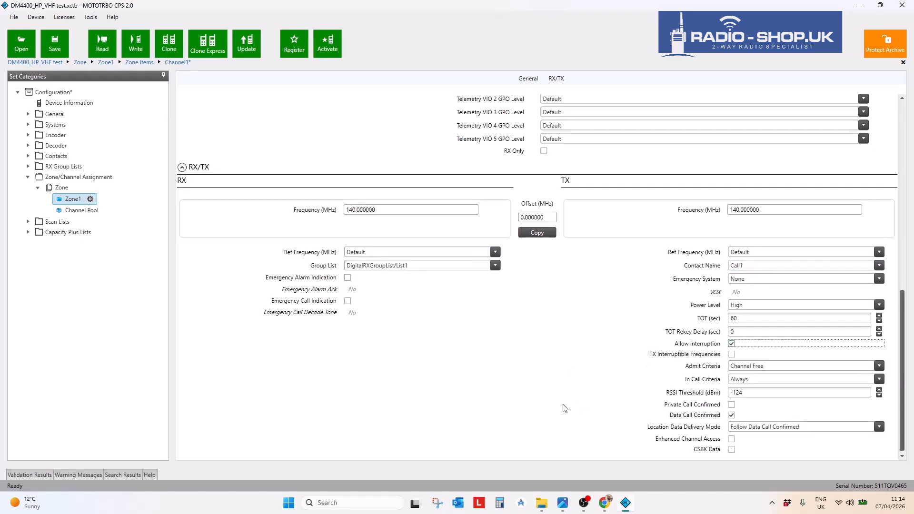
left_click(732, 355)
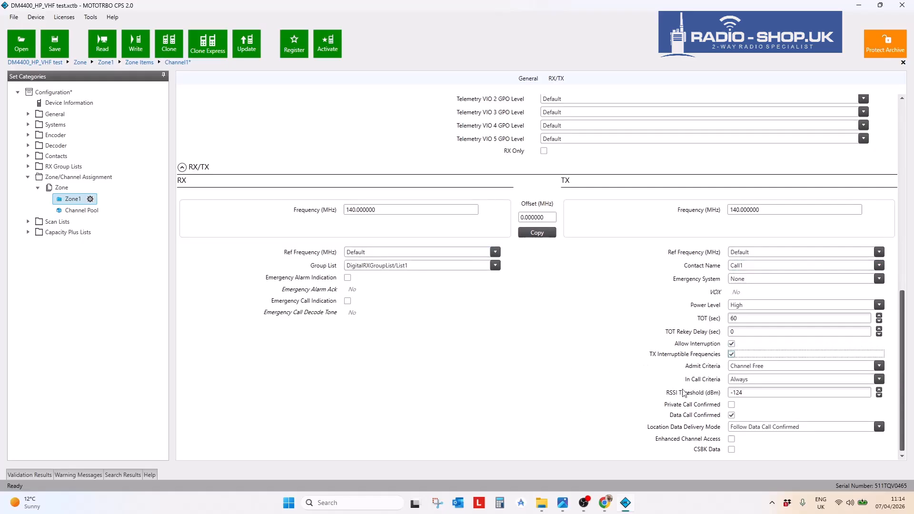
scroll(614, 383, "down", 1)
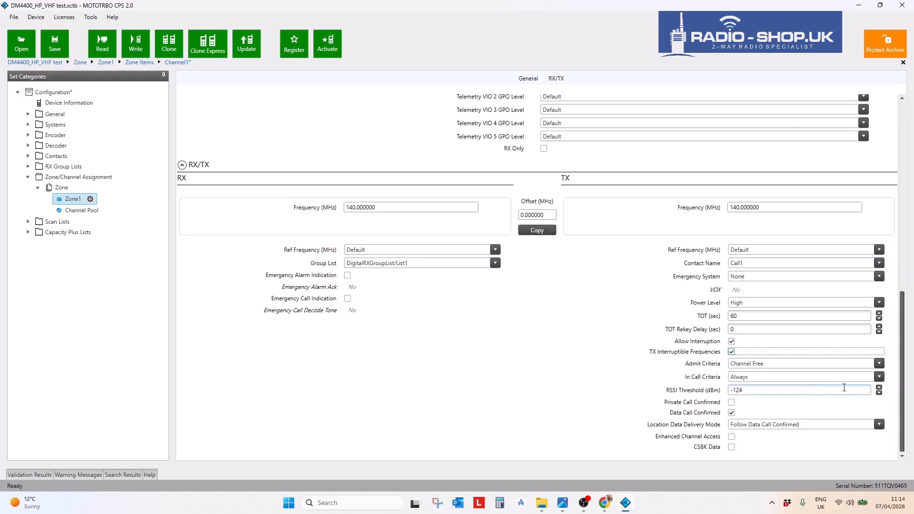
left_click(770, 363)
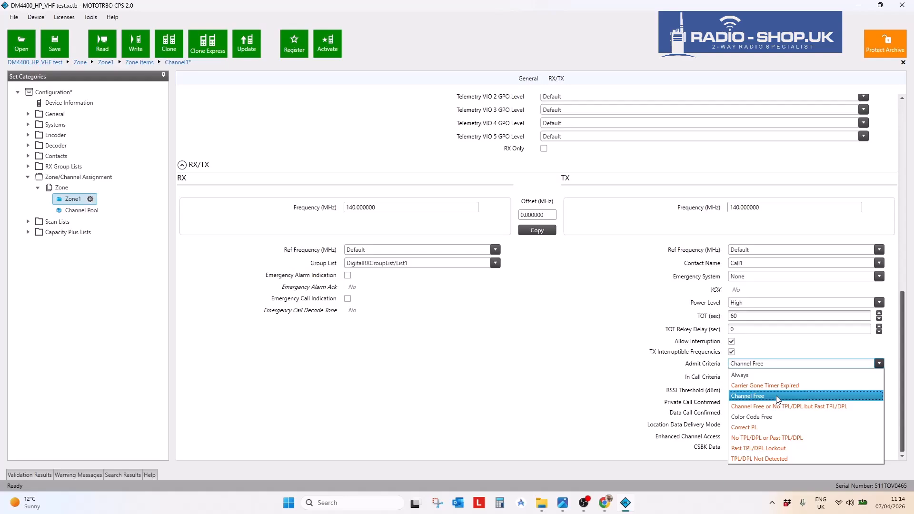
left_click(751, 376)
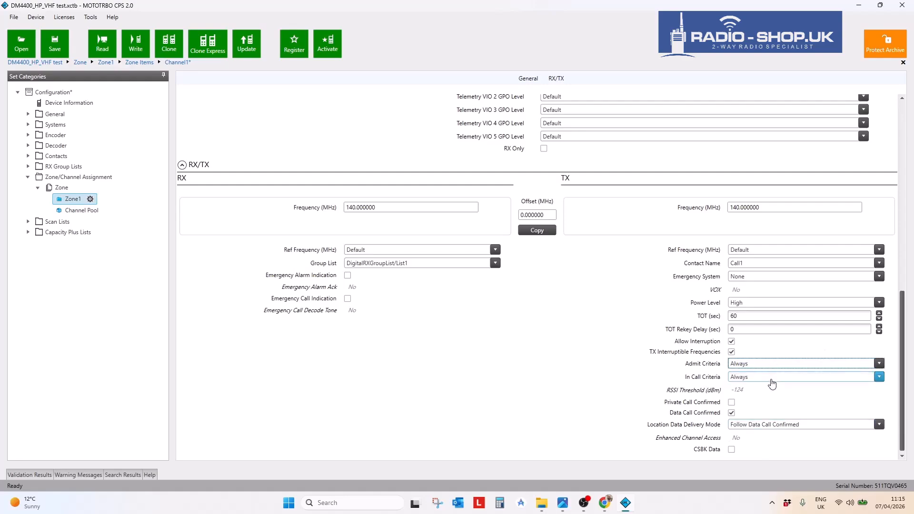
- Keep Channel1's power level at High and expand the General category
left_click(778, 304)
left_click(776, 306)
left_click(776, 304)
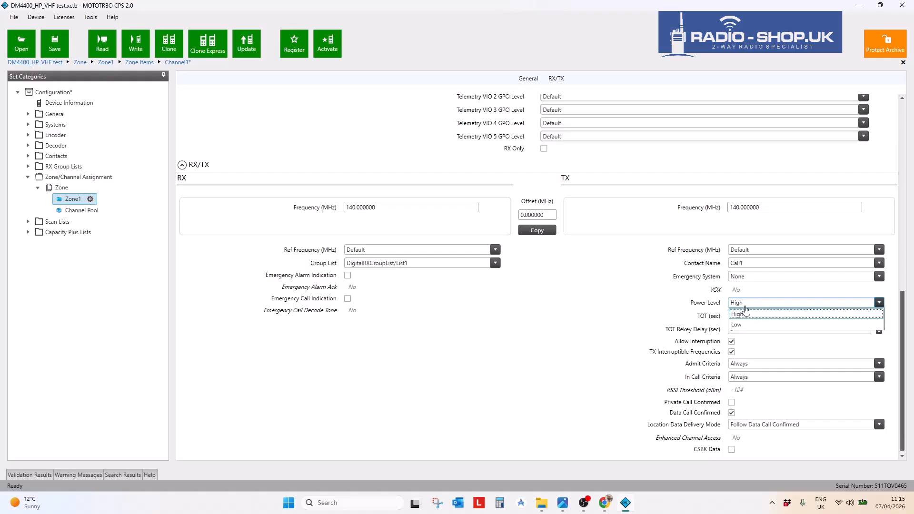
left_click(440, 334)
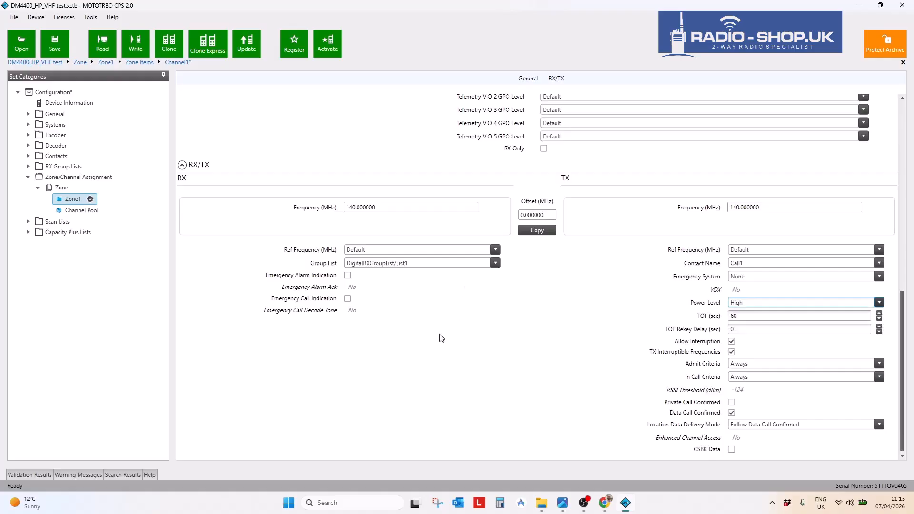
left_click(28, 114)
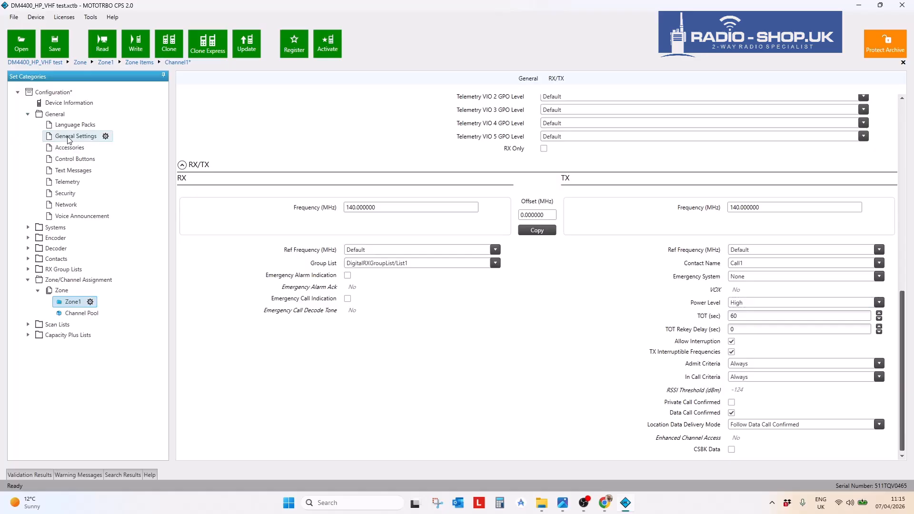
- In General Settings, change Digital/Band 1 TX Low Power from 27.5 to 25.0 W
left_click(62, 138)
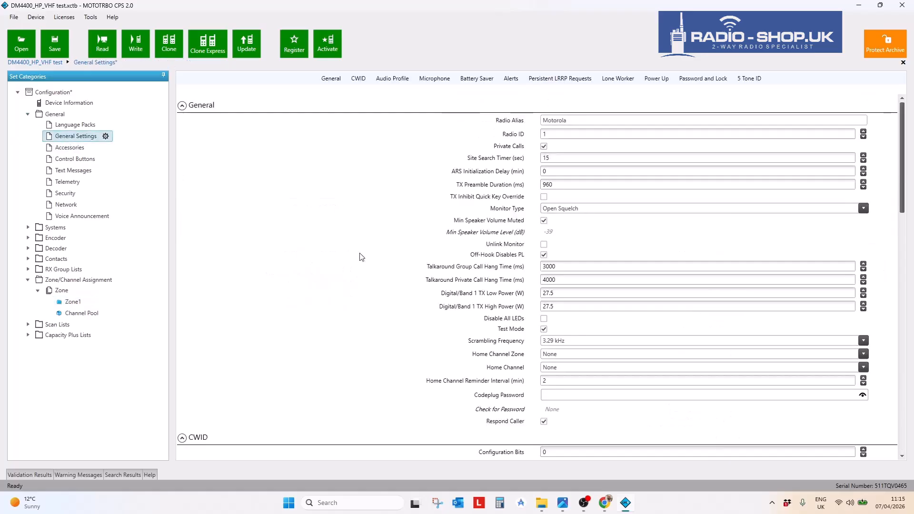
double_click(559, 308)
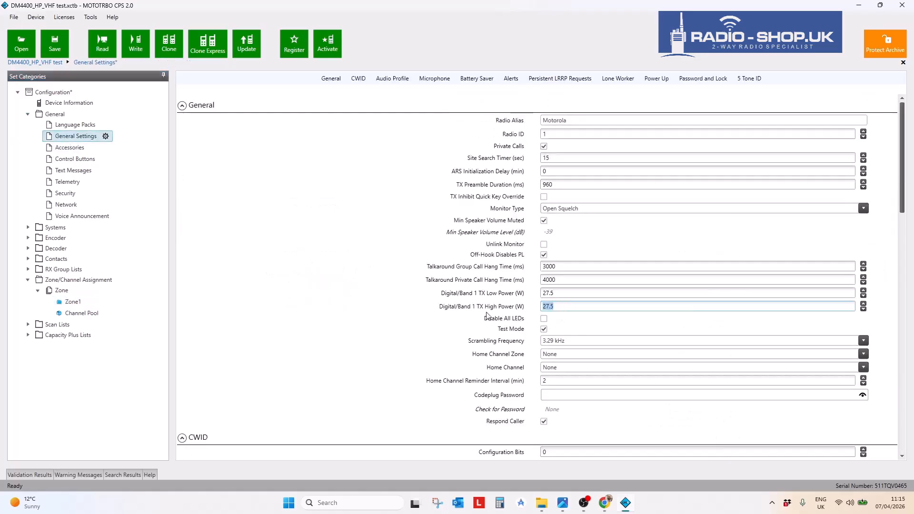
left_click_drag(558, 294, 510, 311)
left_click(565, 308)
left_click_drag(579, 294, 508, 296)
left_click_drag(562, 309, 510, 296)
left_click(560, 296)
type("54")
key("BackSpace")
key("BackSpace")
type("50")
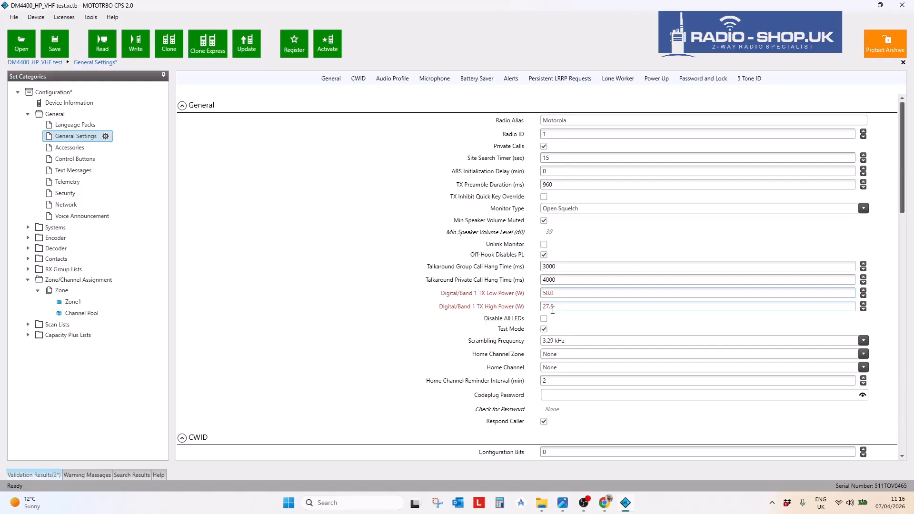
left_click_drag(557, 294, 531, 295)
type("45")
left_click_drag(555, 293, 526, 294)
type("25")
- Change TX High Power from 27.5 to 50.0 W
left_click(564, 307)
left_click_drag(564, 306, 542, 307)
type("50")
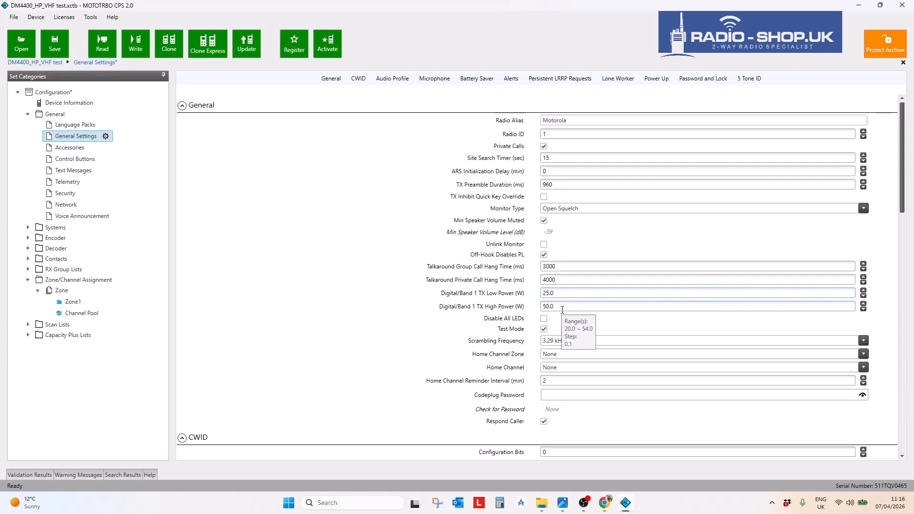
- Show Device Information and highlight the radio's 20.0–54.0 W power range
left_click(56, 104)
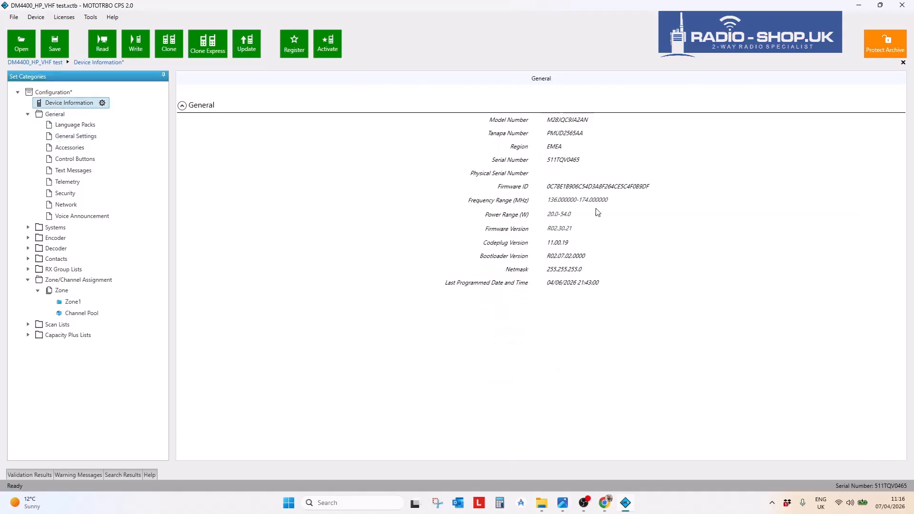
left_click_drag(579, 212, 525, 217)
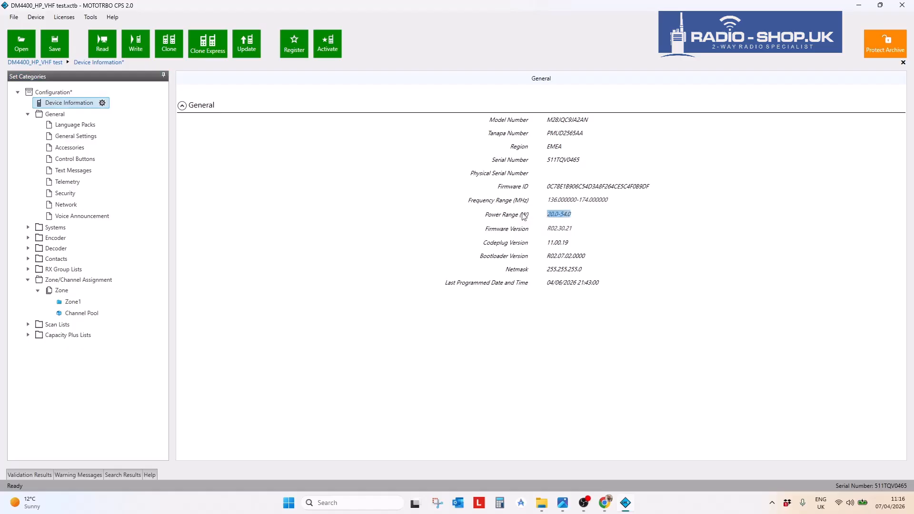
left_click(486, 216)
left_click_drag(574, 213, 524, 215)
left_click(589, 212)
left_click_drag(578, 213, 524, 215)
- Open Channel1's RX/TX settings and select the 60-second TOT value
left_click(69, 303)
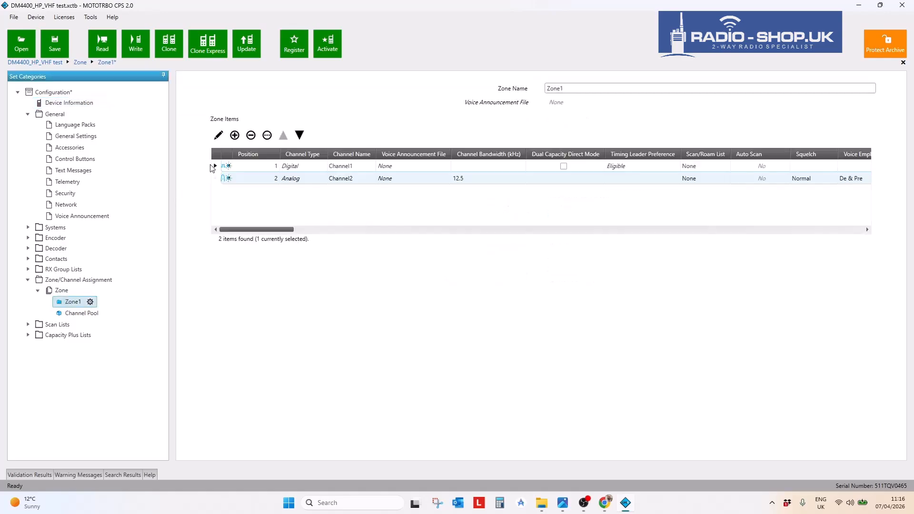
left_click(221, 136)
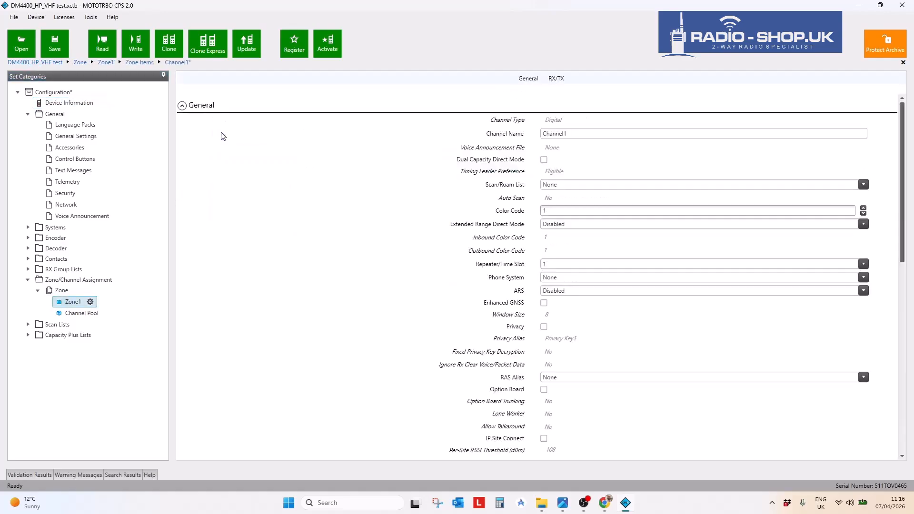
scroll(343, 333, "down", 3)
scroll(347, 333, "down", 8)
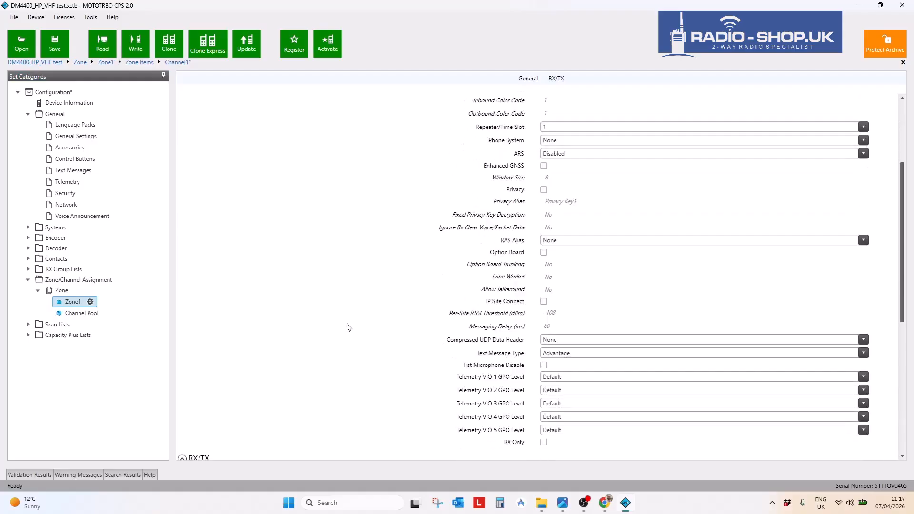
scroll(346, 333, "up", 5)
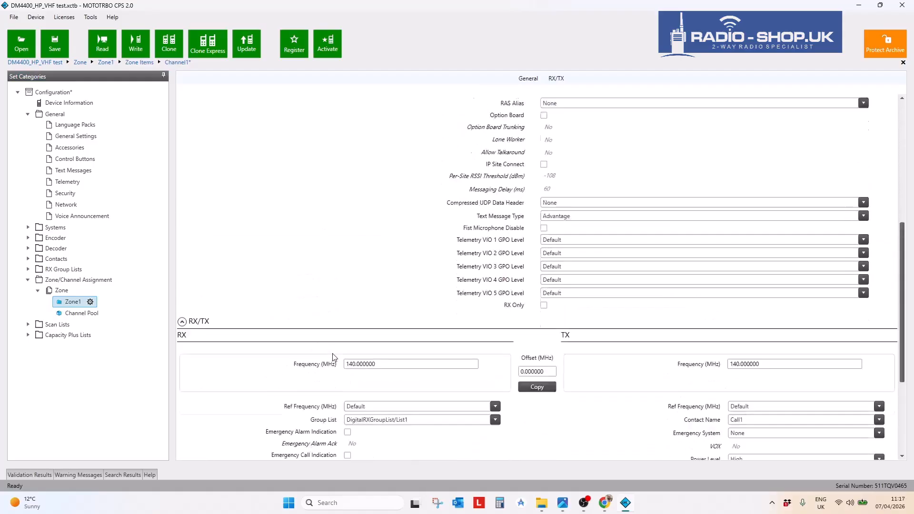
left_click(554, 79)
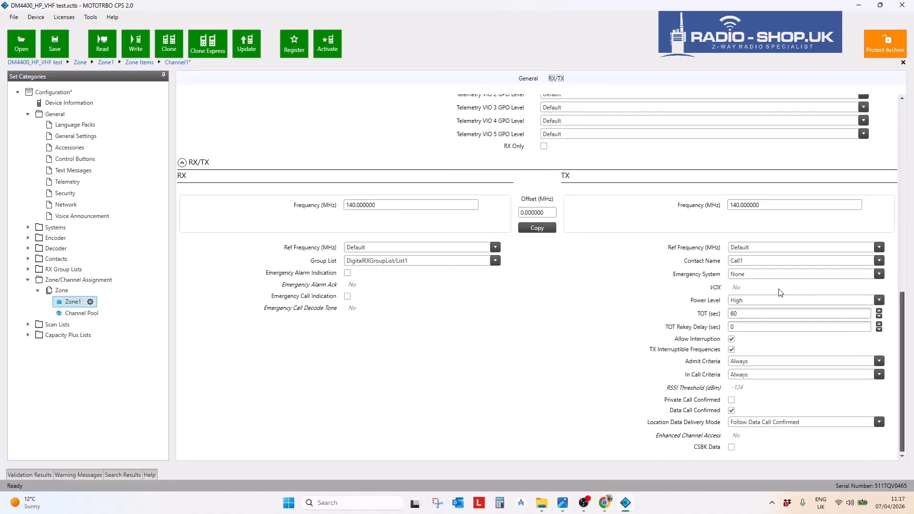
left_click(758, 315)
left_click_drag(758, 312, 726, 314)
- Read the Help topic for TOT (sec) in an enlarged panel, then auto-hide it
left_click(152, 475)
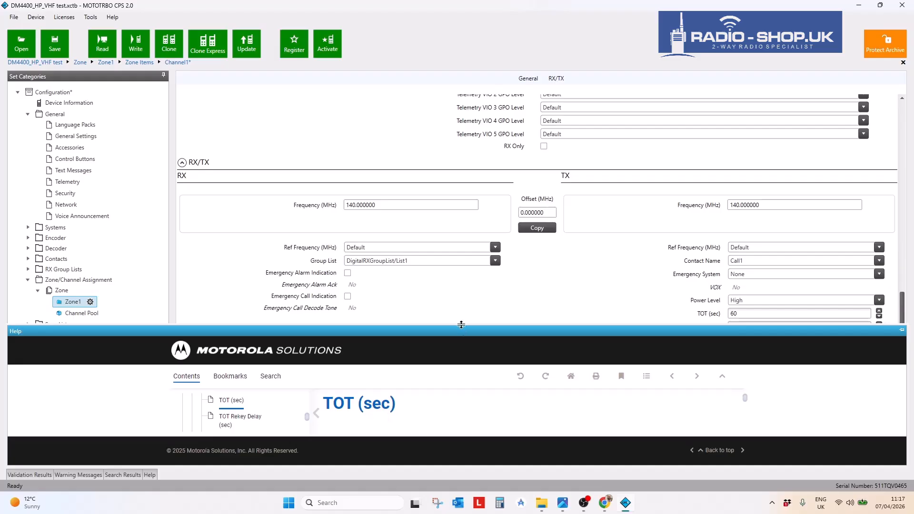
left_click(902, 330)
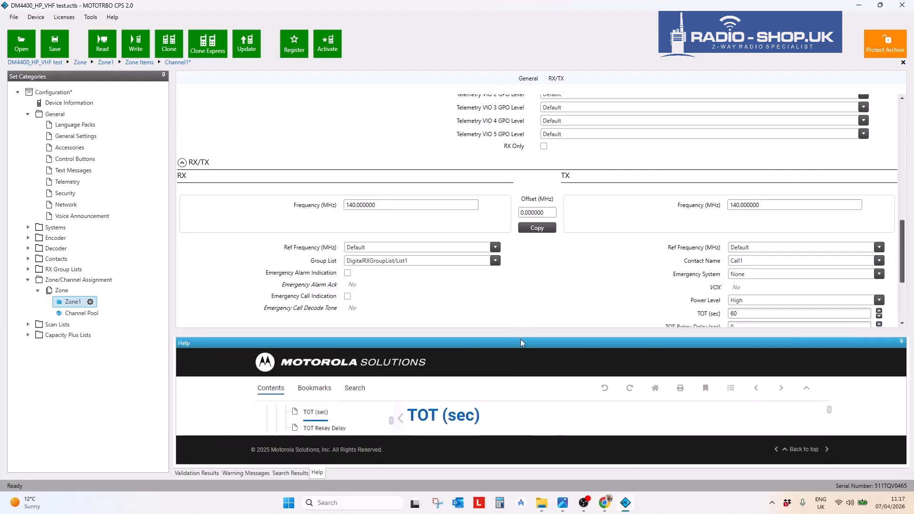
left_click_drag(520, 339, 519, 271)
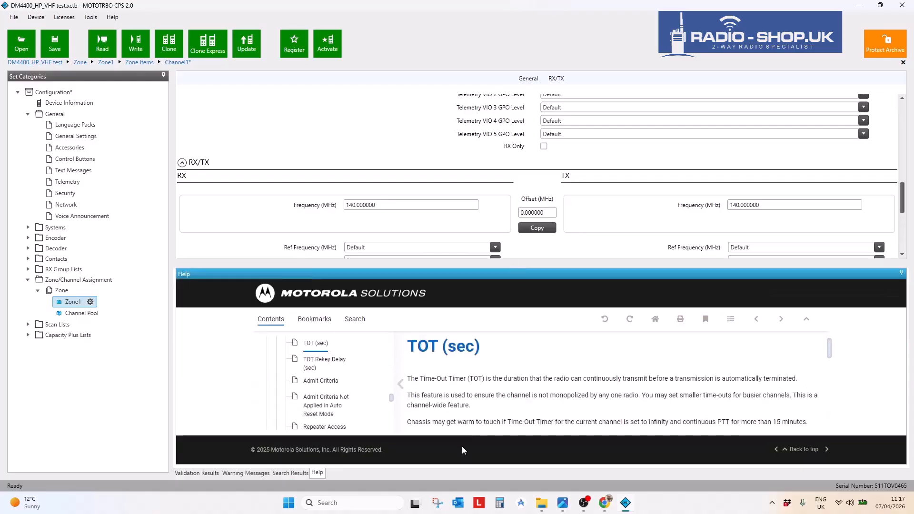
left_click(901, 273)
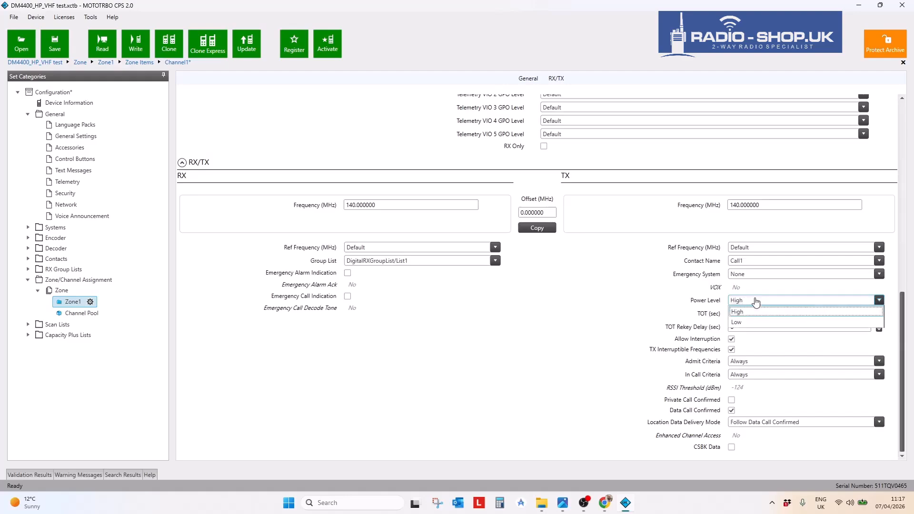
left_click(746, 313)
double_click(746, 313)
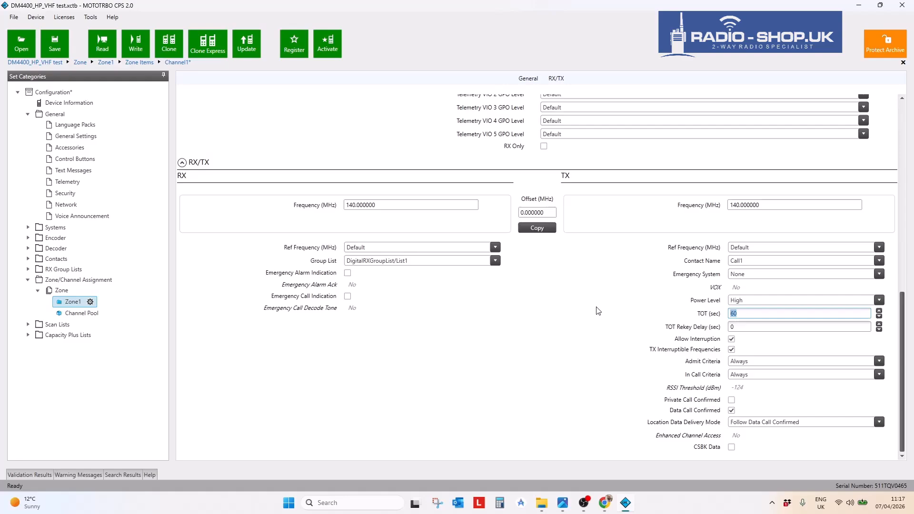
left_click(567, 373)
double_click(741, 314)
left_click(531, 351)
left_click(762, 377)
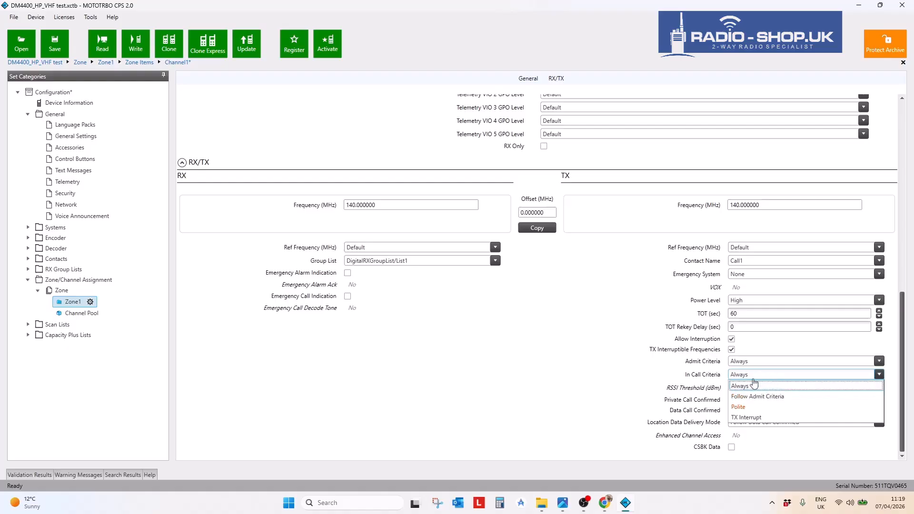
left_click(756, 381)
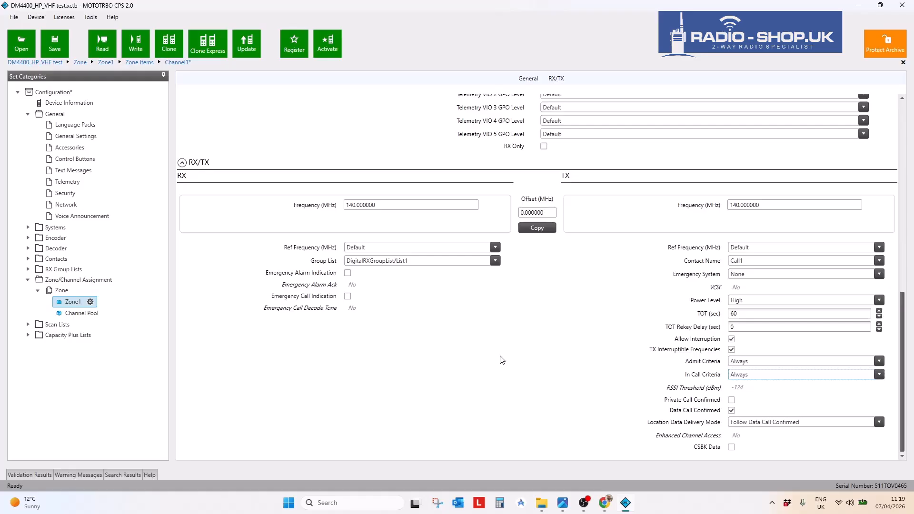
left_click(312, 396)
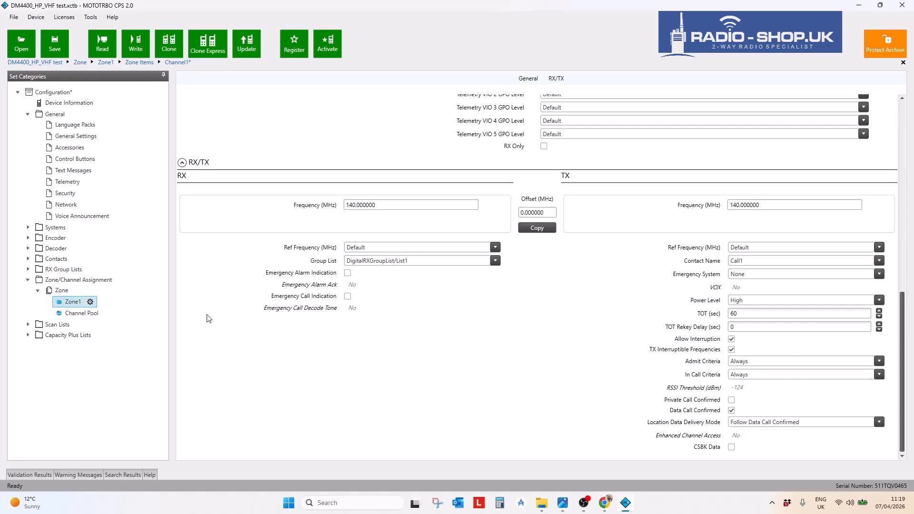
- Scroll through Channel1's settings, then expand Contacts and its Contacts folder to show Call1
scroll(521, 398, "up", 6)
scroll(522, 398, "up", 3)
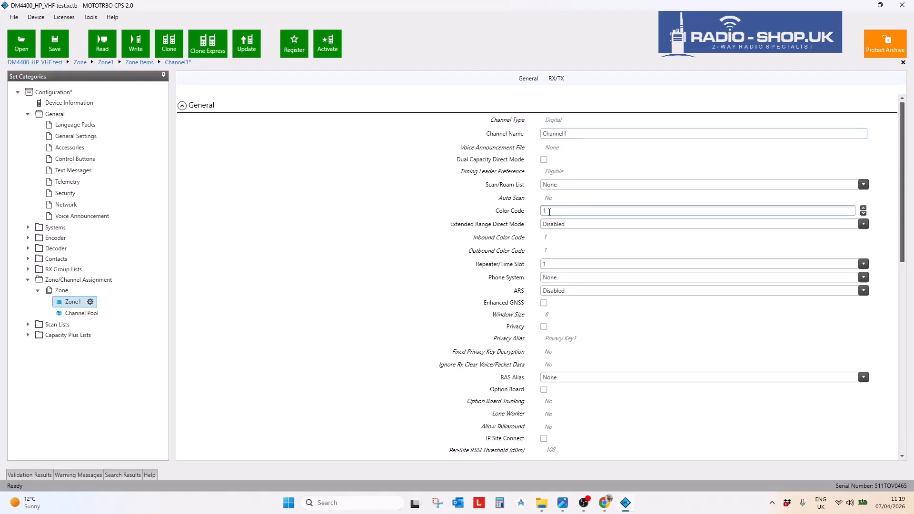
scroll(526, 248, "down", 3)
scroll(442, 237, "down", 5)
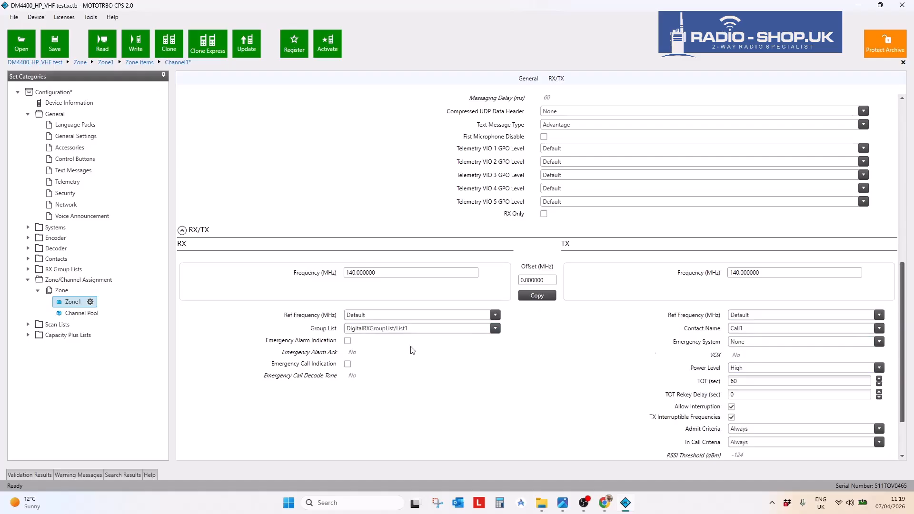
scroll(190, 328, "down", 1)
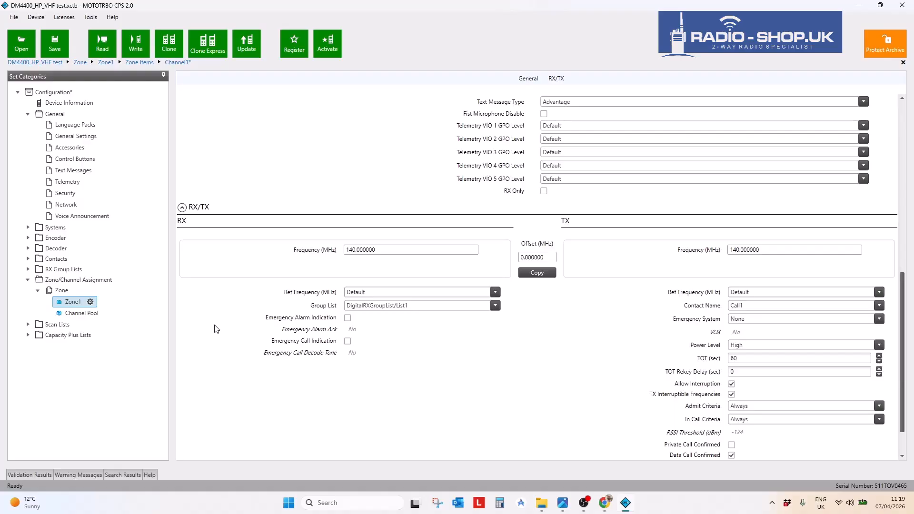
left_click(29, 258)
left_click(38, 270)
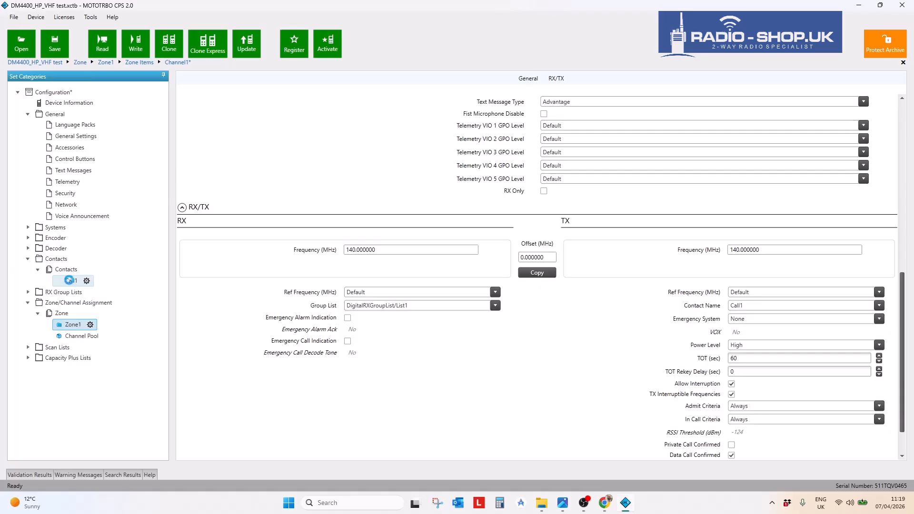
- Rename the Call1 contact to 'Group 1' and set its Digital Call ID to 100
left_click(72, 282)
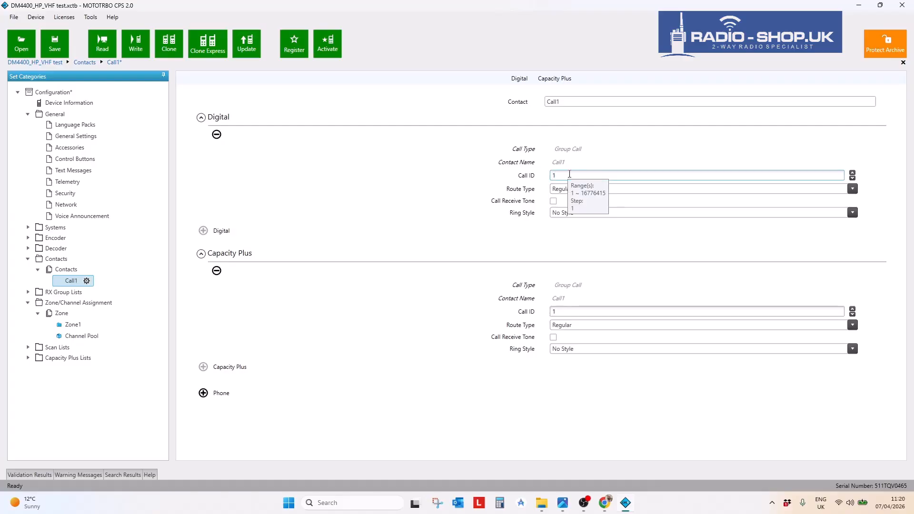
left_click(574, 103)
left_click_drag(573, 105, 513, 109)
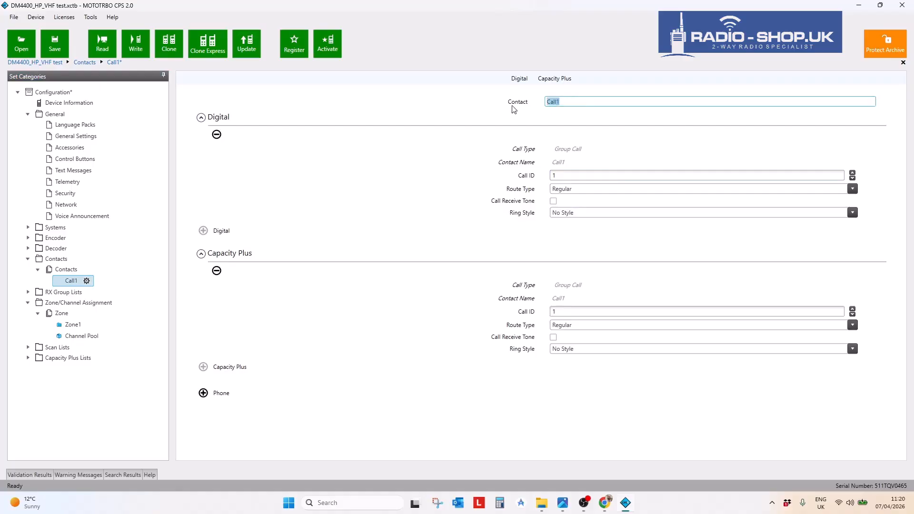
type("Group 1")
left_click(575, 175)
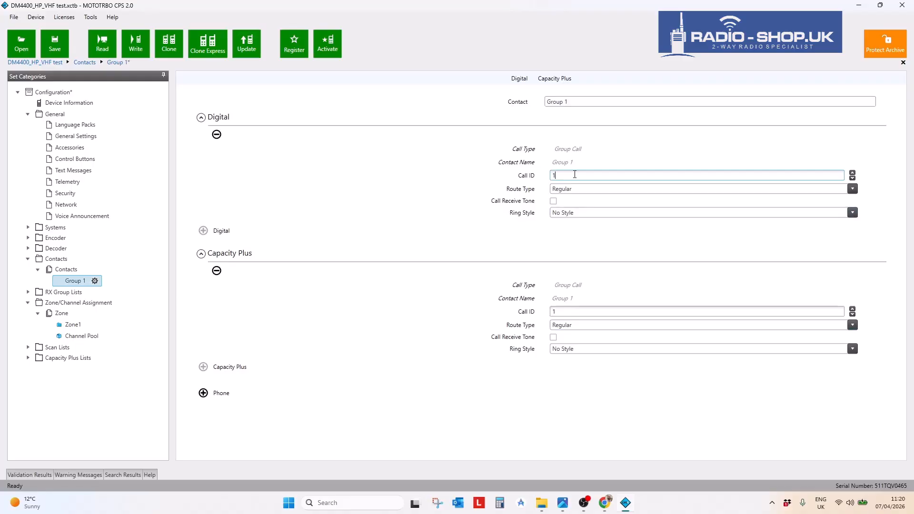
type("00")
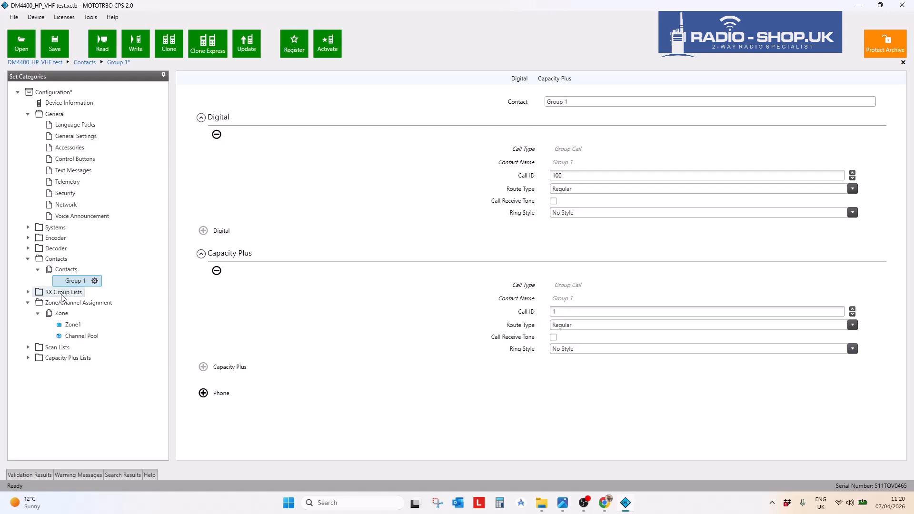
- Create a new digital Group Call contact named 'Group 2' with Call ID 200
left_click(67, 270)
right_click(69, 271)
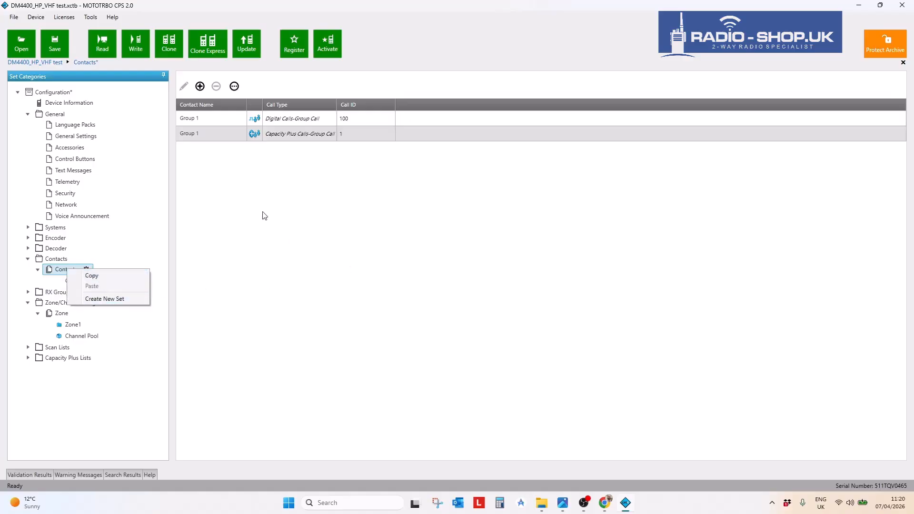
left_click(199, 91)
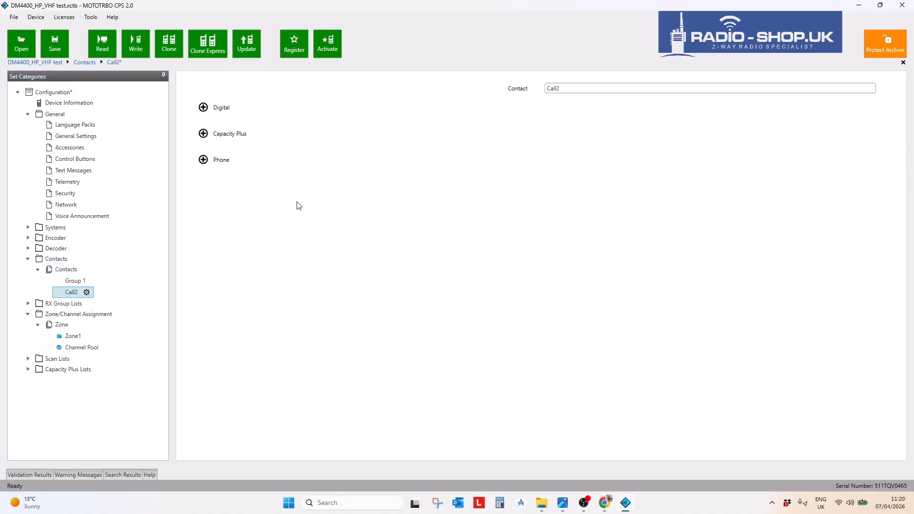
left_click(204, 107)
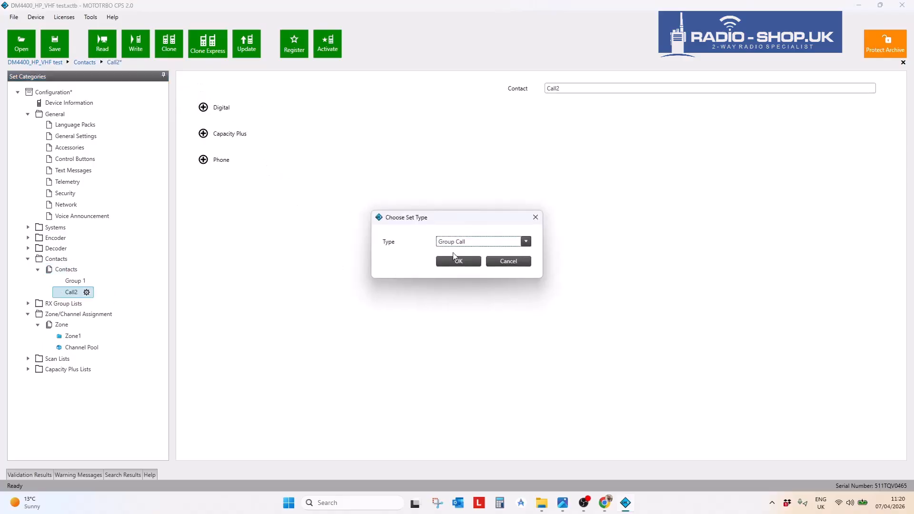
left_click(459, 262)
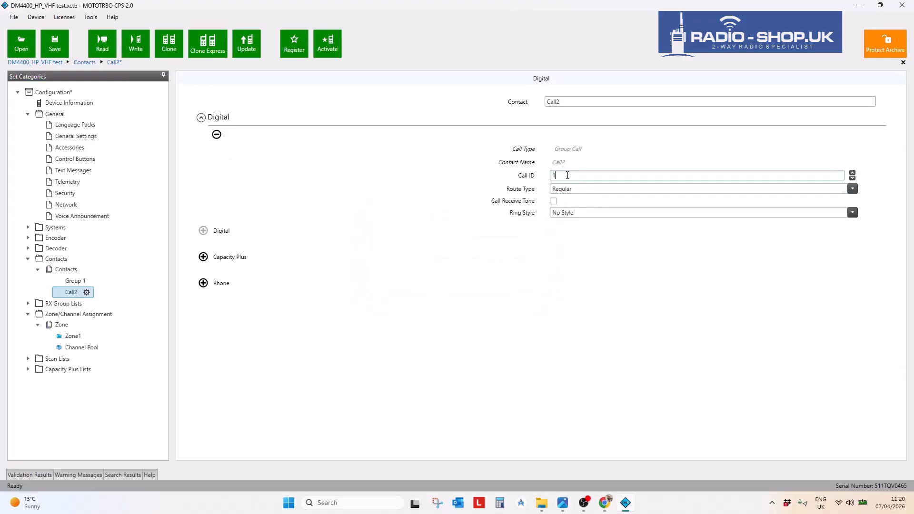
double_click(562, 103)
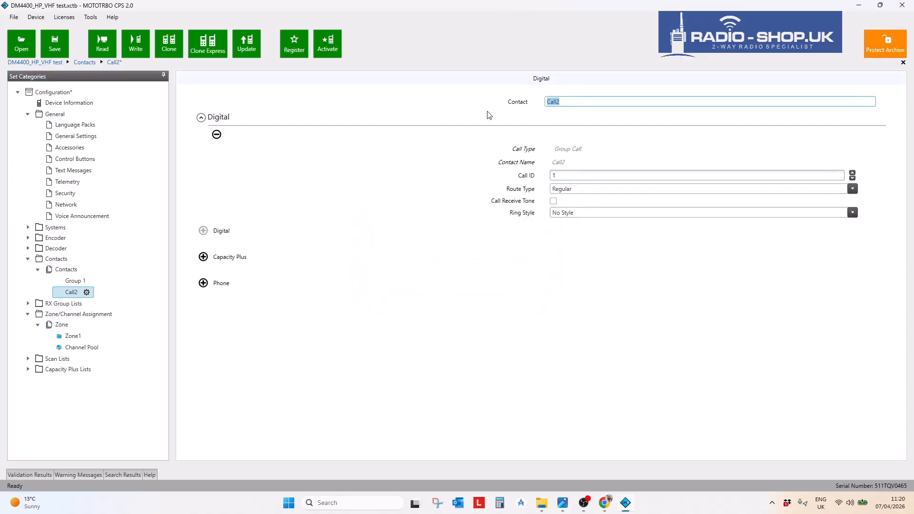
type("Group 2")
left_click(558, 175)
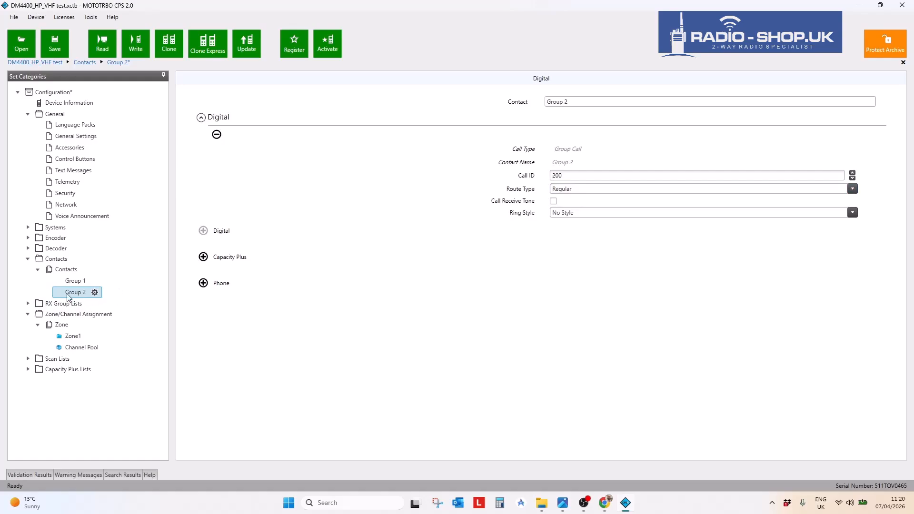
left_click(67, 269)
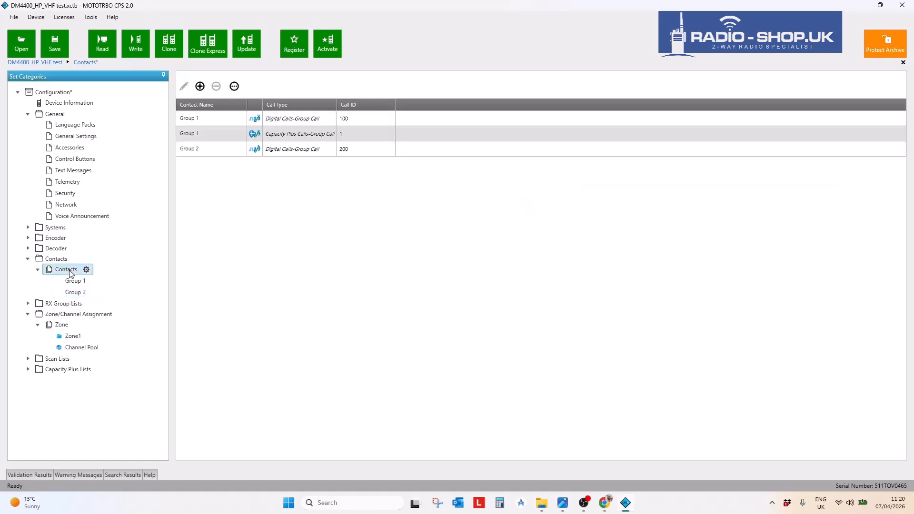
- Create digital group-call contact 'Group 3' with Call ID 300
left_click(200, 87)
left_click(221, 108)
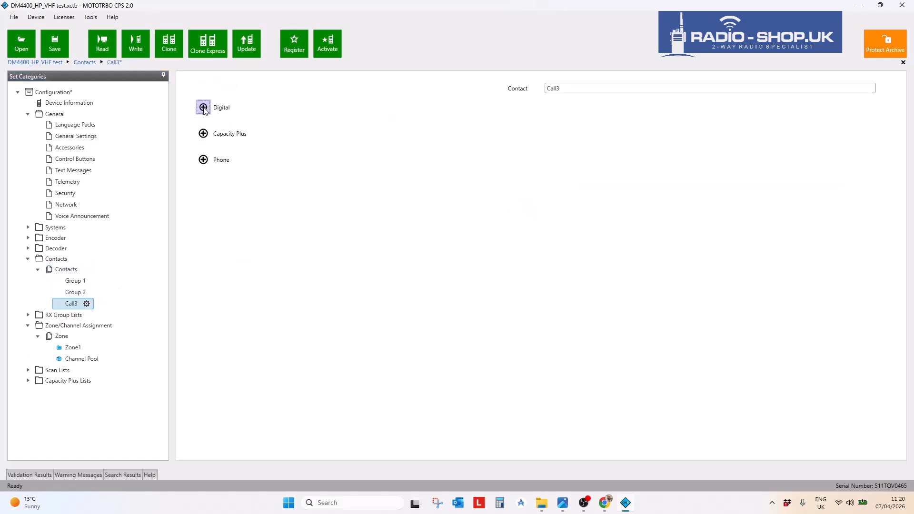
left_click(458, 262)
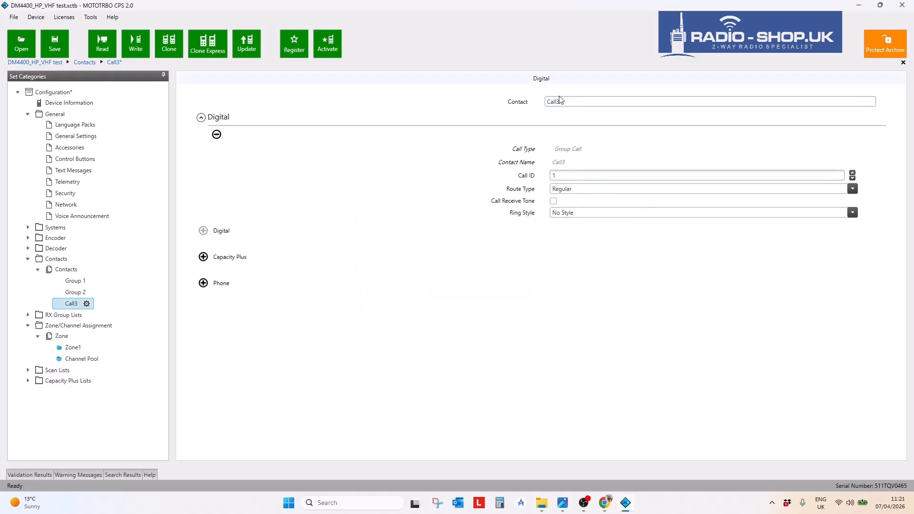
left_click_drag(565, 99, 527, 106)
type("Group 3")
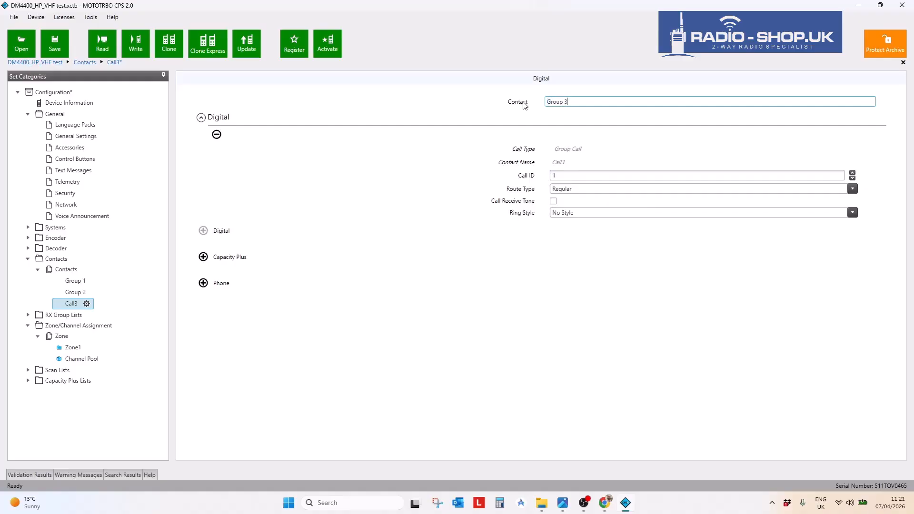
left_click(562, 175)
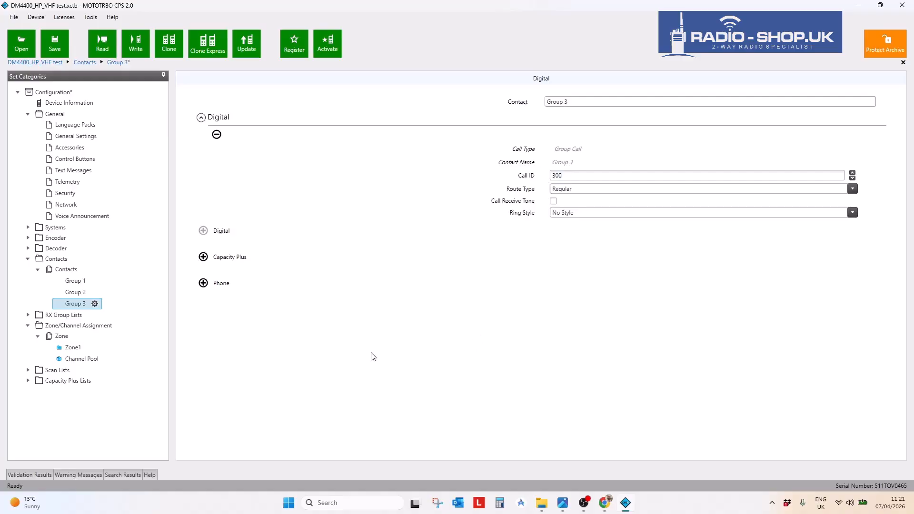
left_click(73, 282)
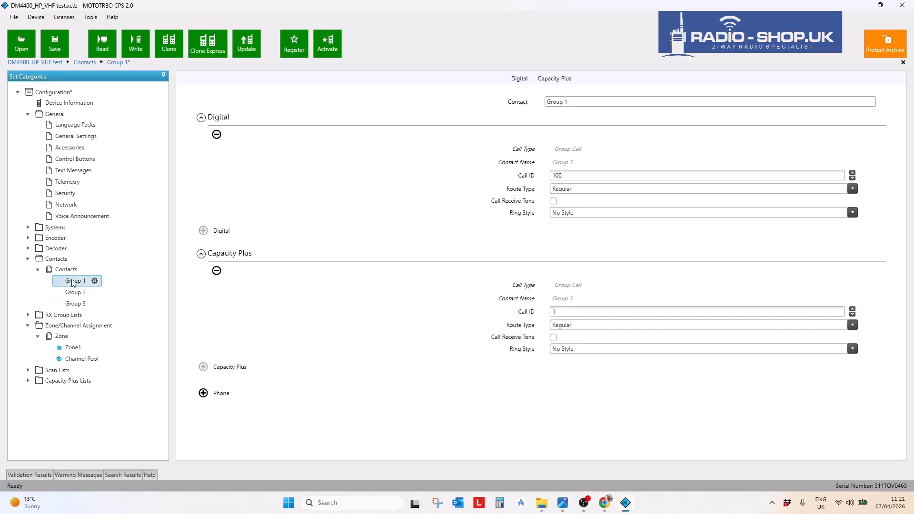
- Look over the Group 2 and Group 3 contacts, then show the full contacts list
left_click(75, 292)
left_click(78, 304, "shift")
left_click(78, 304)
left_click(66, 271)
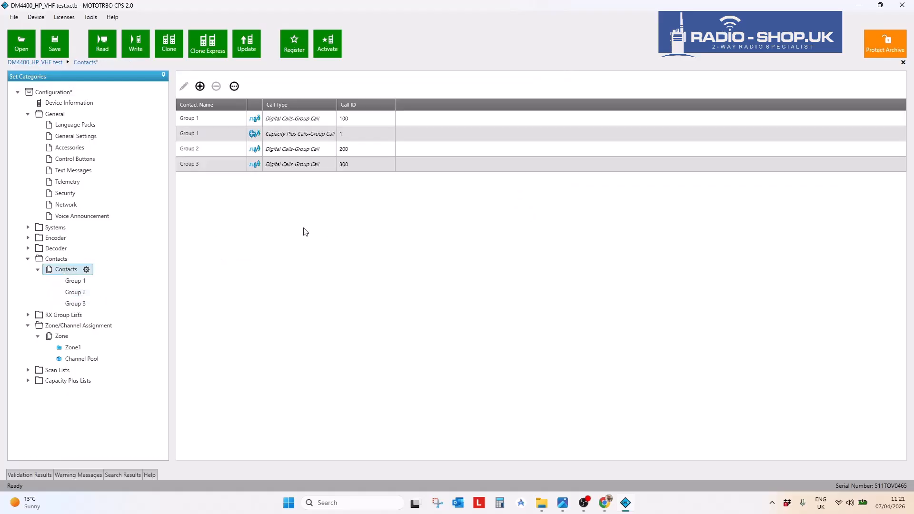
- Select the Capacity Plus Group 1 entry and start deleting it, then cancel to keep it
left_click(181, 138)
left_click(216, 86)
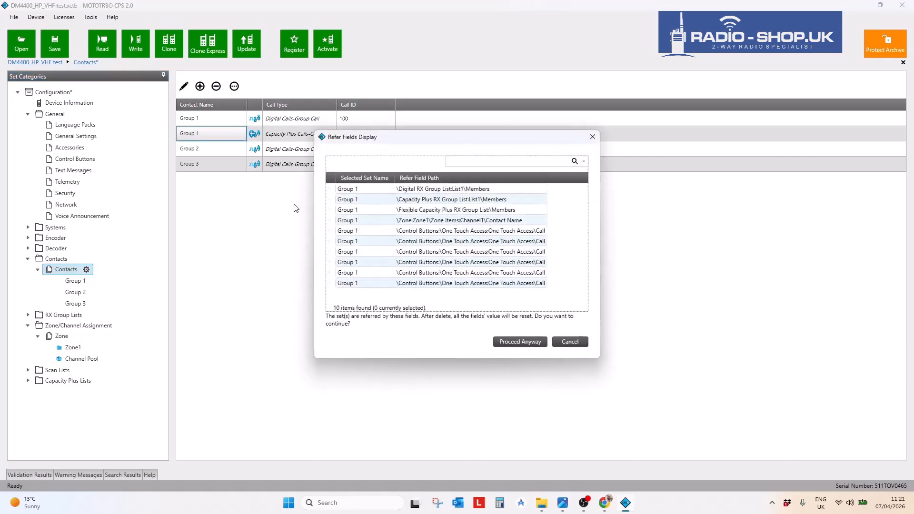
left_click(592, 137)
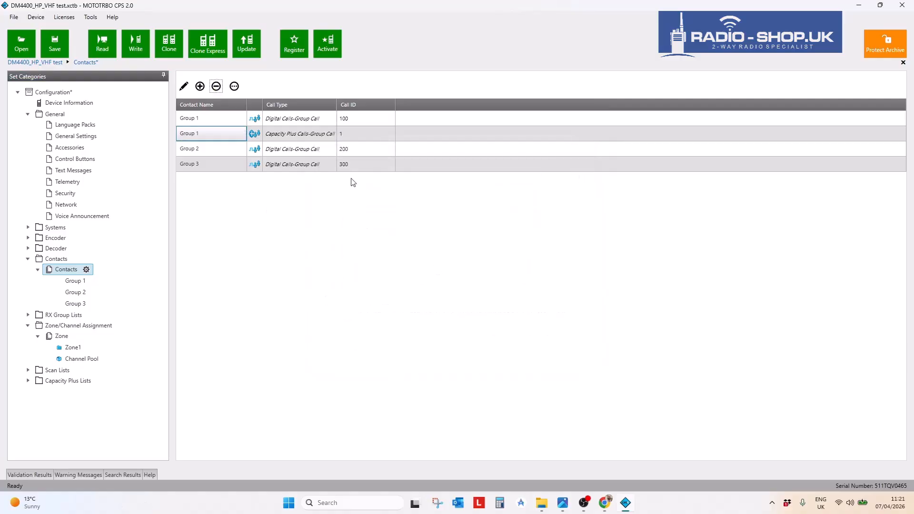
double_click(220, 121)
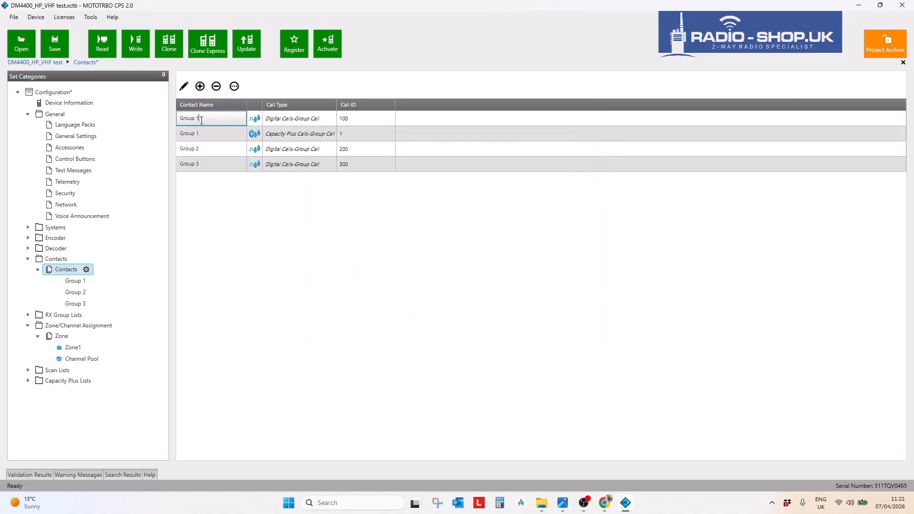
left_click(200, 86)
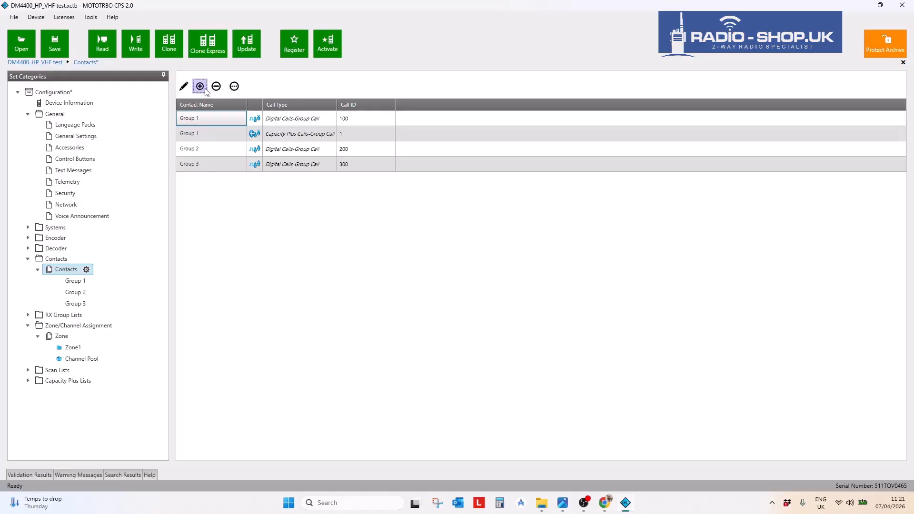
- Create digital group-call contact 'Group 4' with Call ID 400 and return to the contacts list
left_click(205, 89)
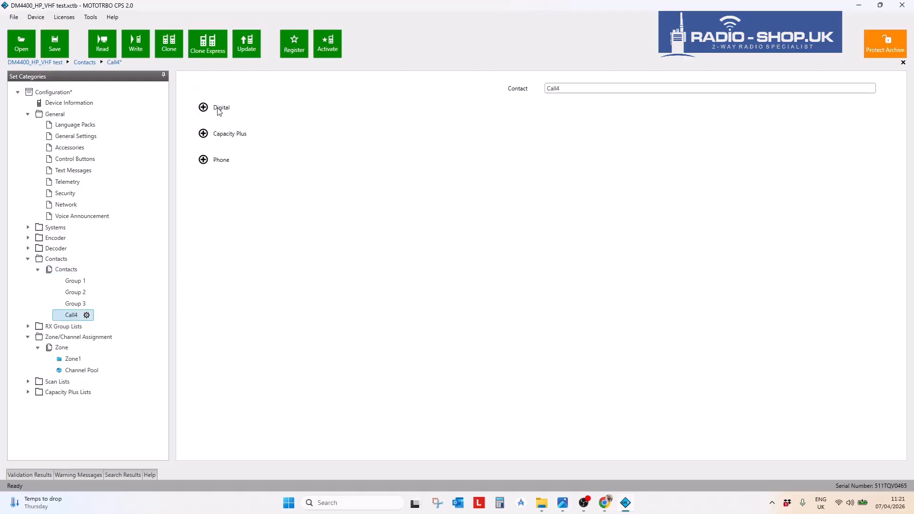
left_click(203, 107)
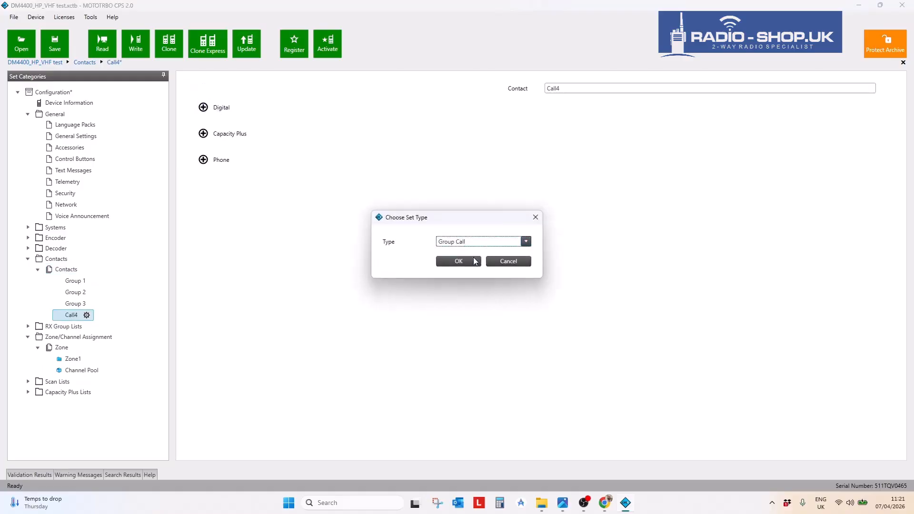
left_click(459, 258)
double_click(547, 101)
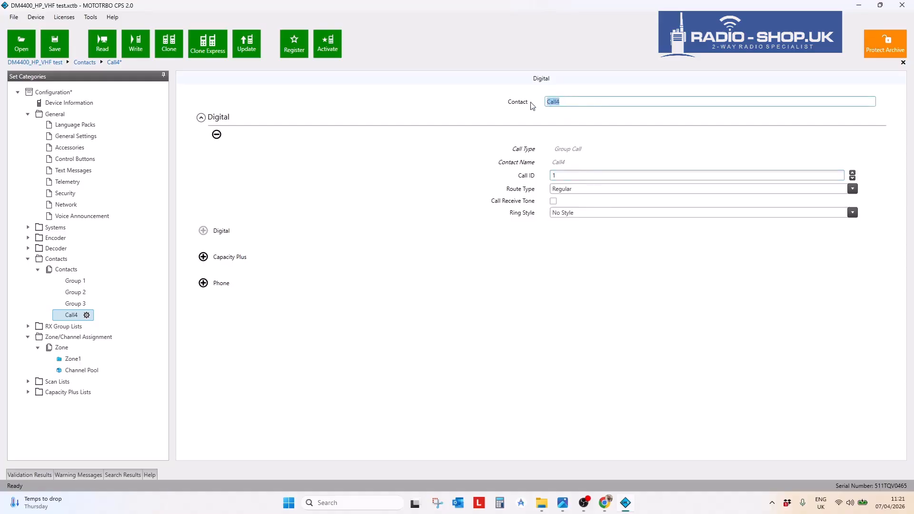
type("Group 4")
left_click(568, 174)
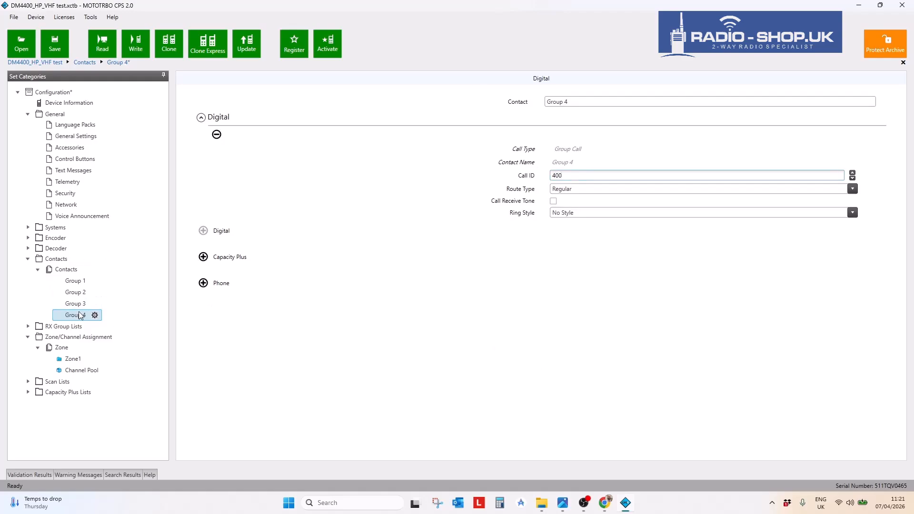
left_click(67, 270)
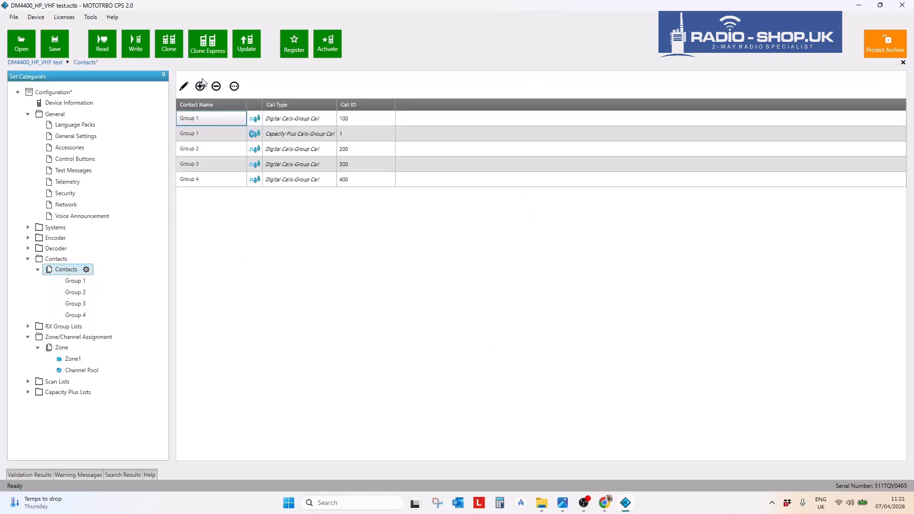
left_click(200, 87)
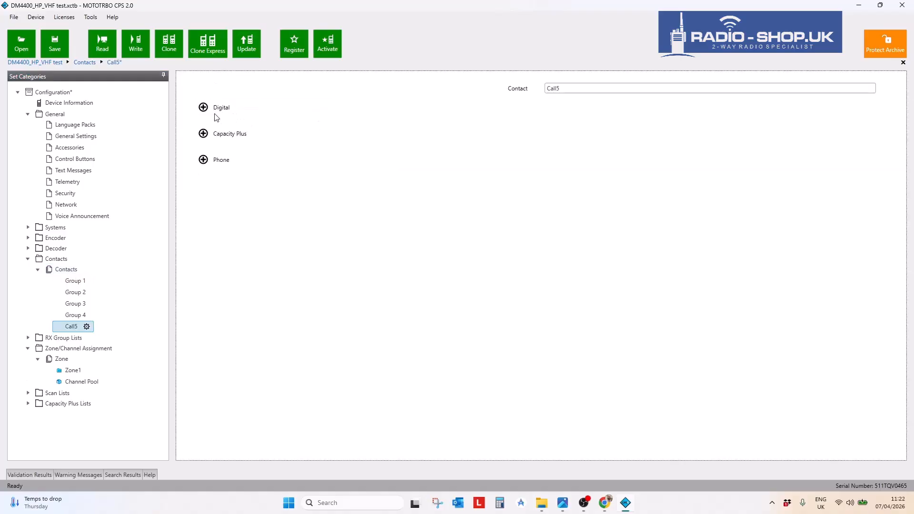
left_click(204, 109)
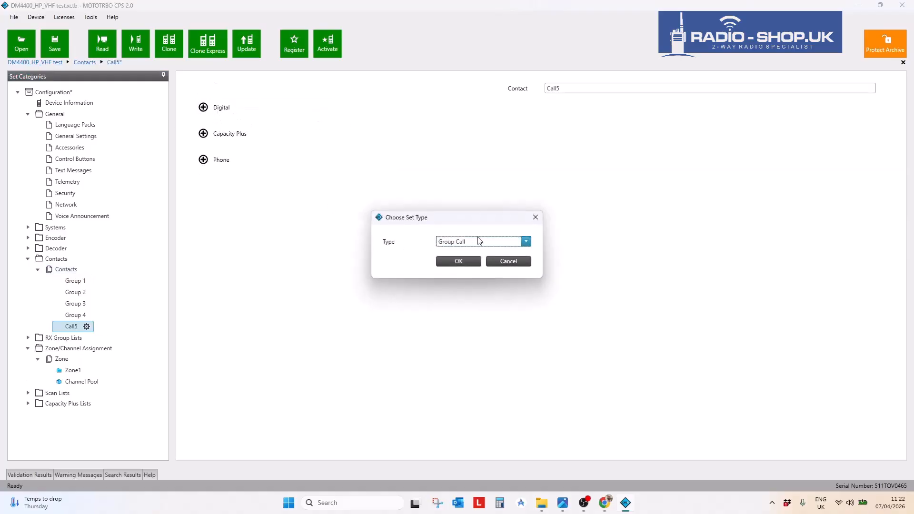
left_click(465, 260)
double_click(577, 104)
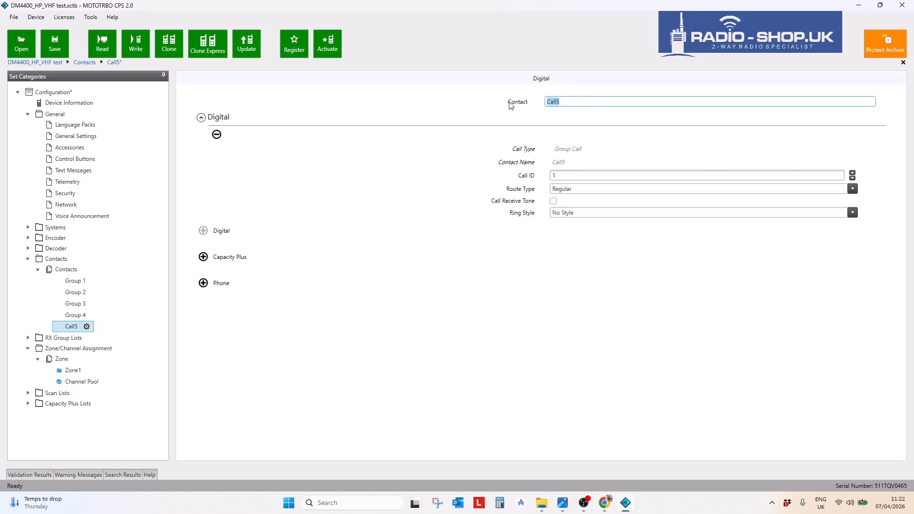
type("All")
key("Tab")
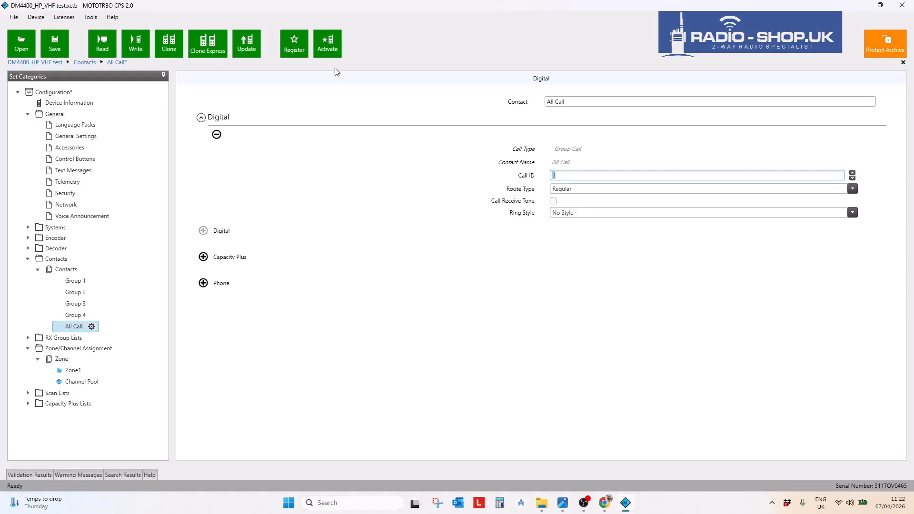
left_click(79, 331)
right_click(79, 331)
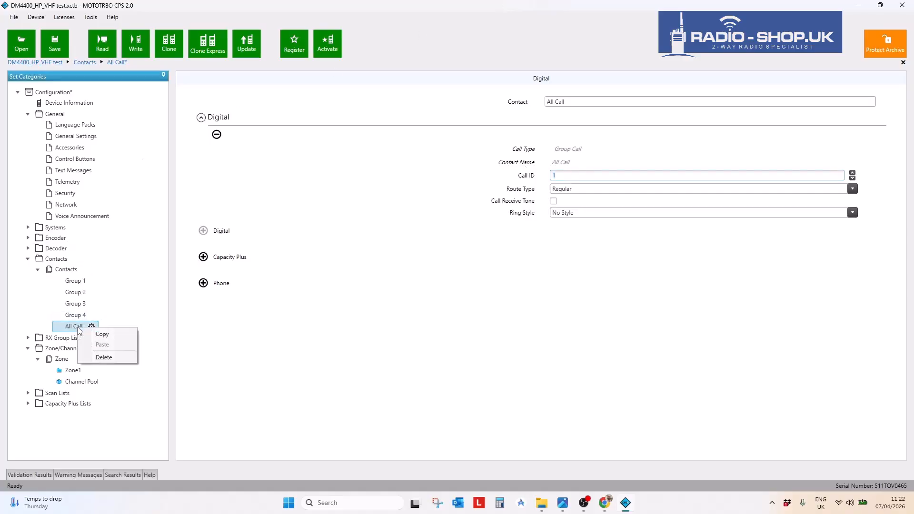
left_click(111, 360)
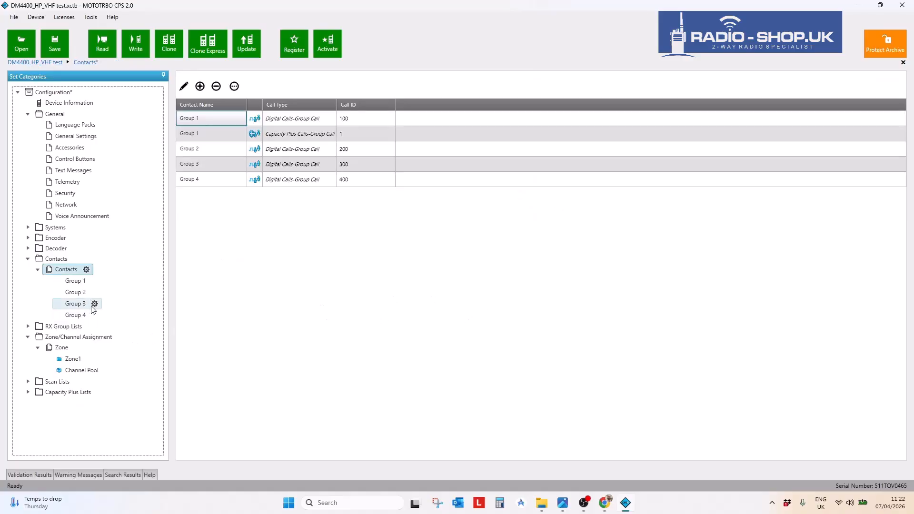
- Review the details of contacts Group 1 through Group 4
left_click(79, 281)
left_click(75, 294)
left_click(75, 304)
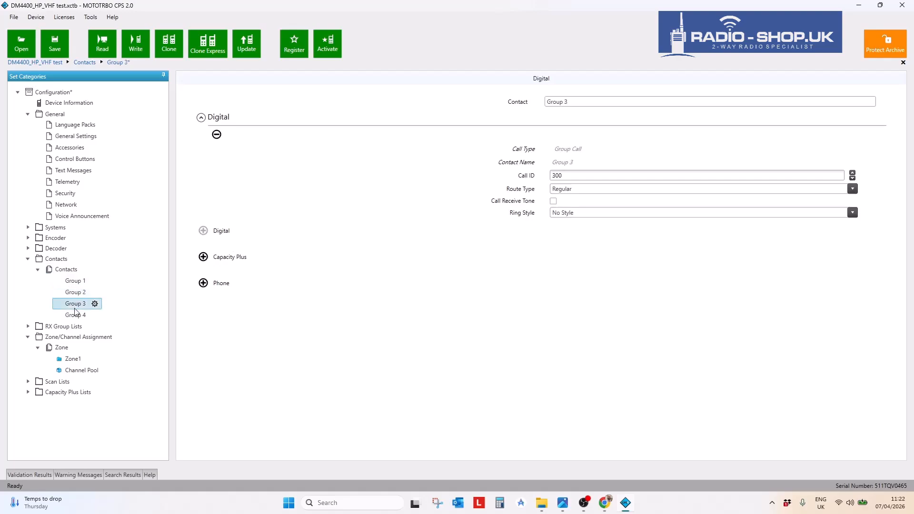
left_click(75, 315)
- Open Digital RX Group List List1 to see its Group 1 member
left_click(28, 327)
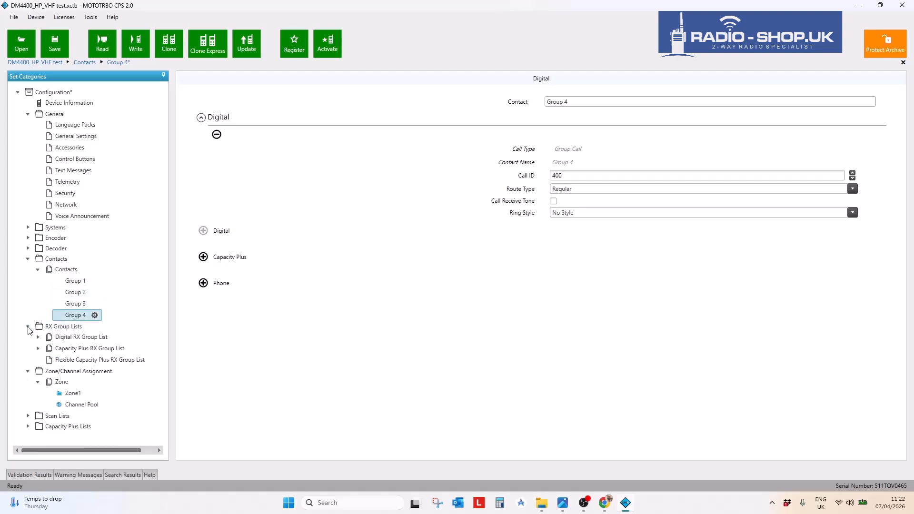
left_click(37, 338)
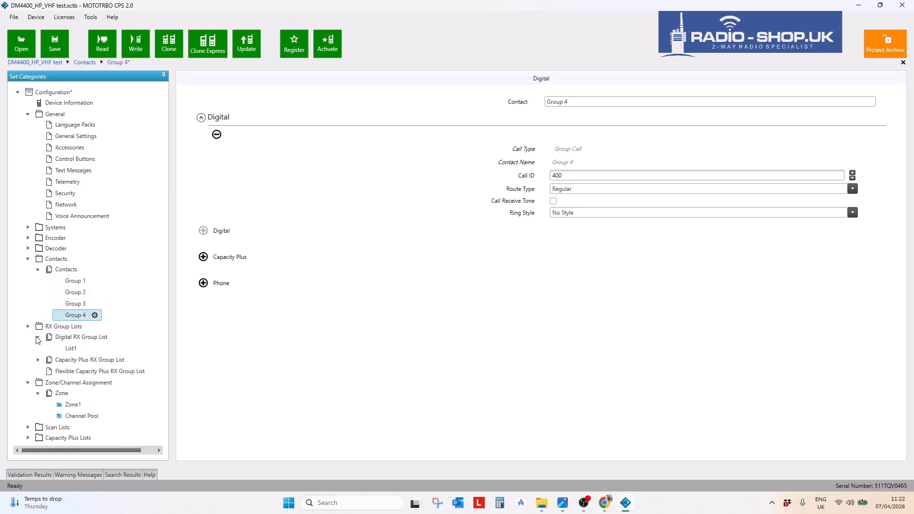
left_click(72, 349)
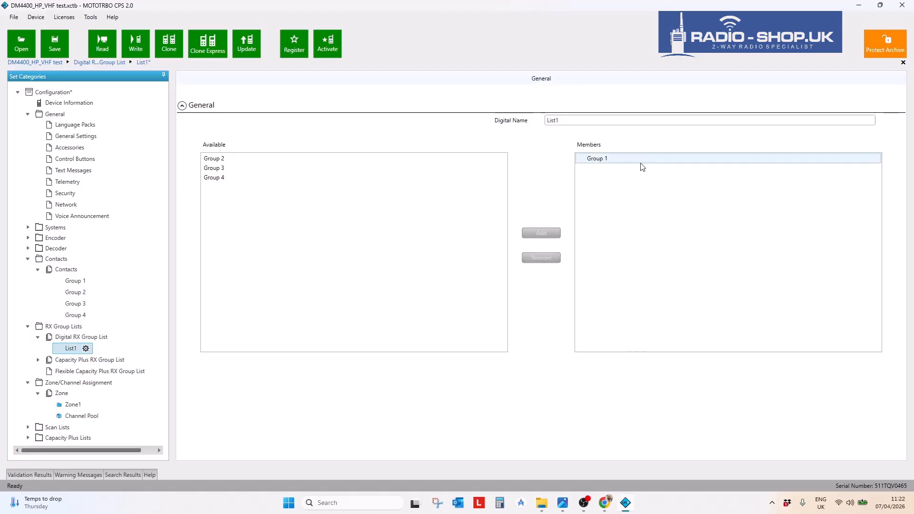
- Create digital receive group list List2 containing Group 2
left_click(92, 342)
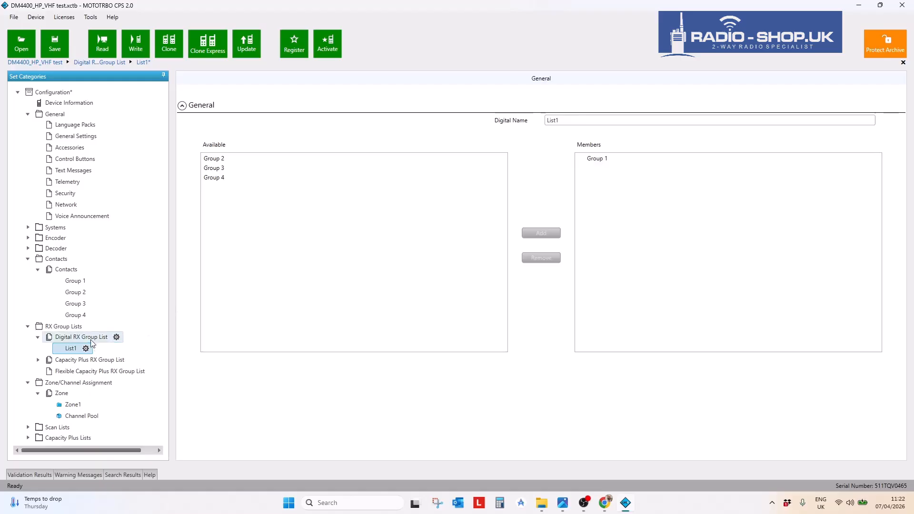
right_click(93, 342)
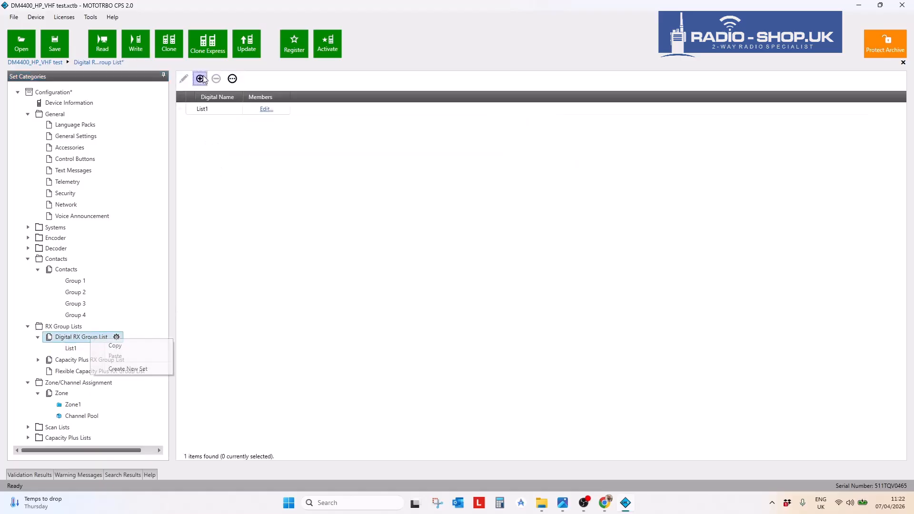
left_click(200, 86)
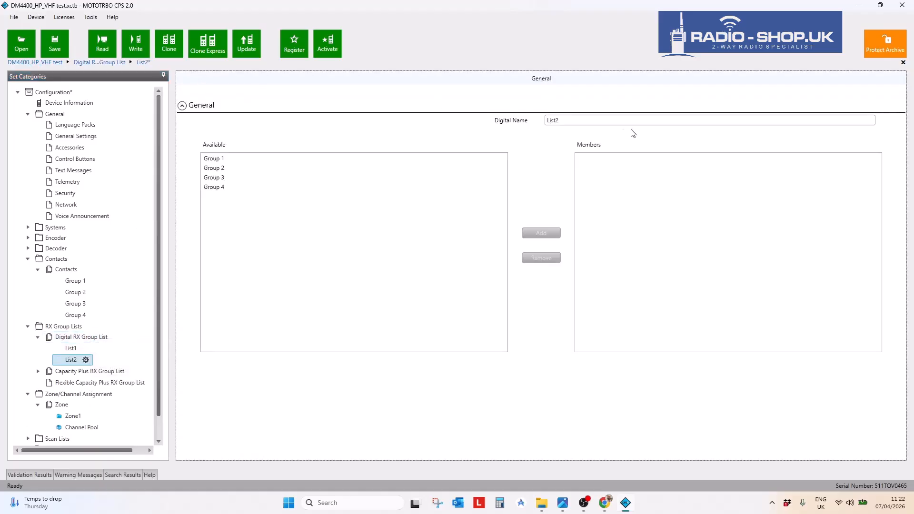
left_click(220, 170)
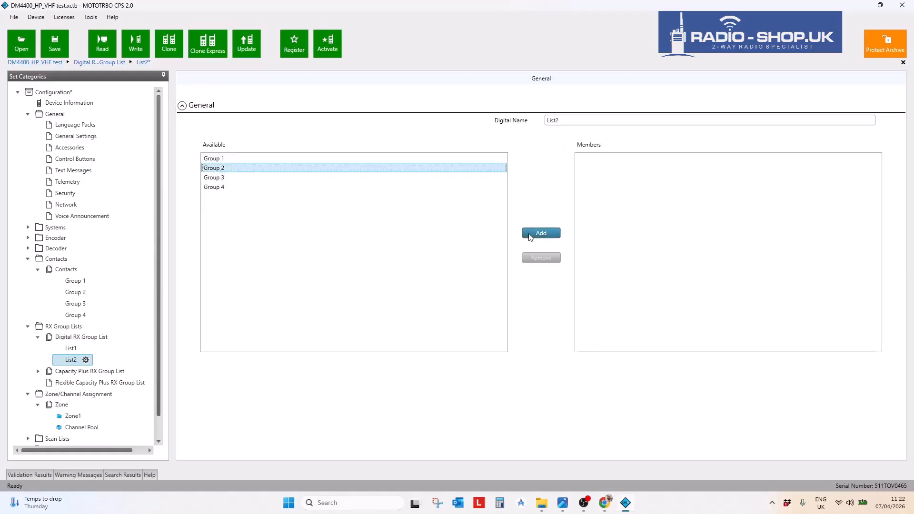
left_click(541, 233)
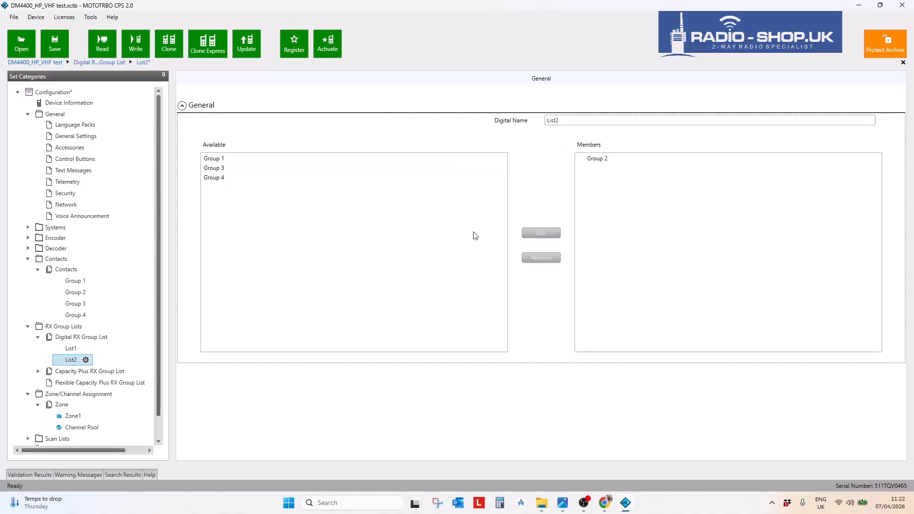
left_click(96, 339)
- Create receive group list List3 containing Group 3
left_click(200, 79)
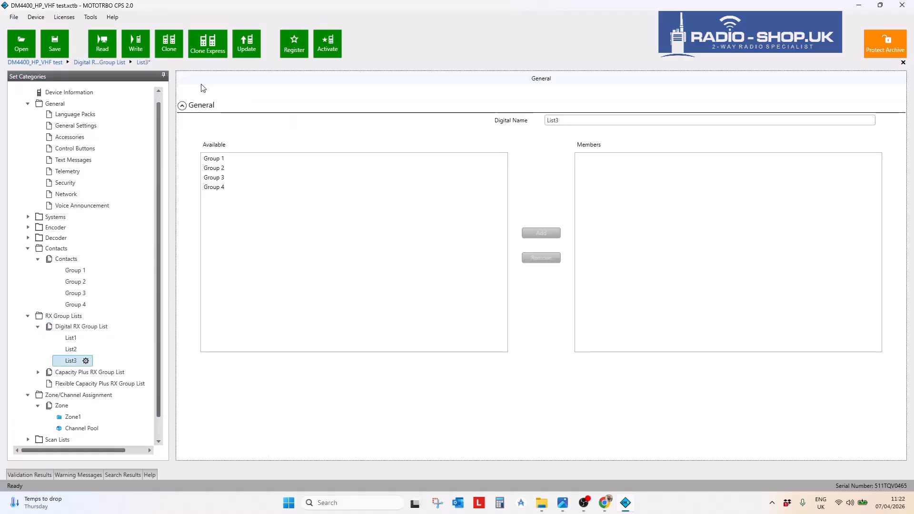
left_click(221, 179)
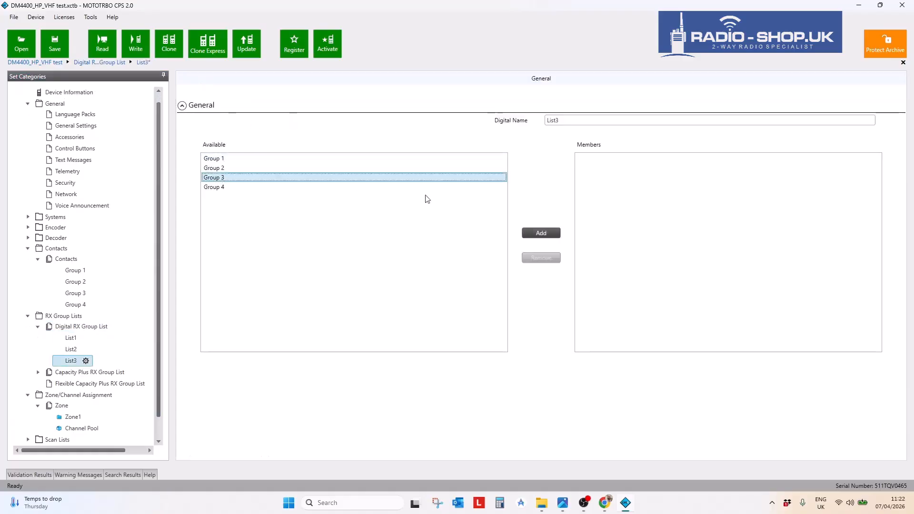
left_click(538, 233)
left_click(84, 327)
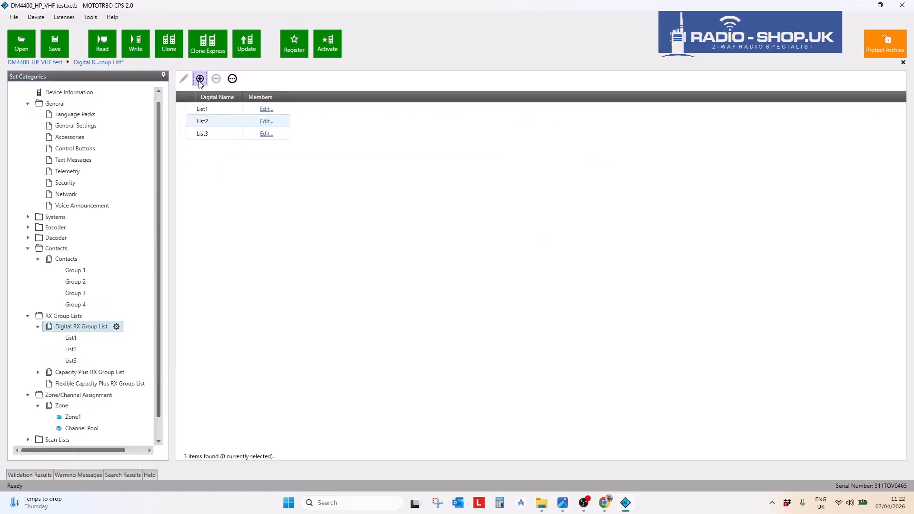
- Create List4 containing Group 4, then add an empty List5
left_click(199, 78)
left_click(222, 187)
left_click(541, 232)
left_click(72, 314)
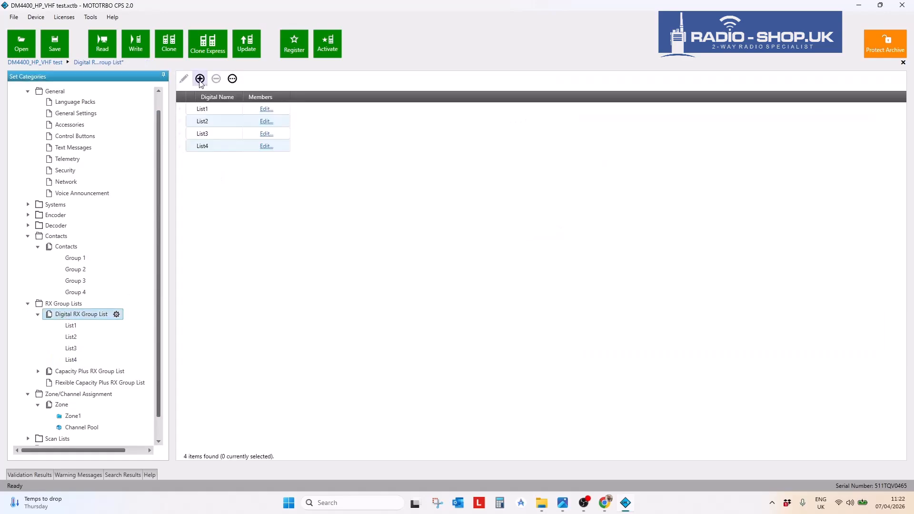
left_click(200, 79)
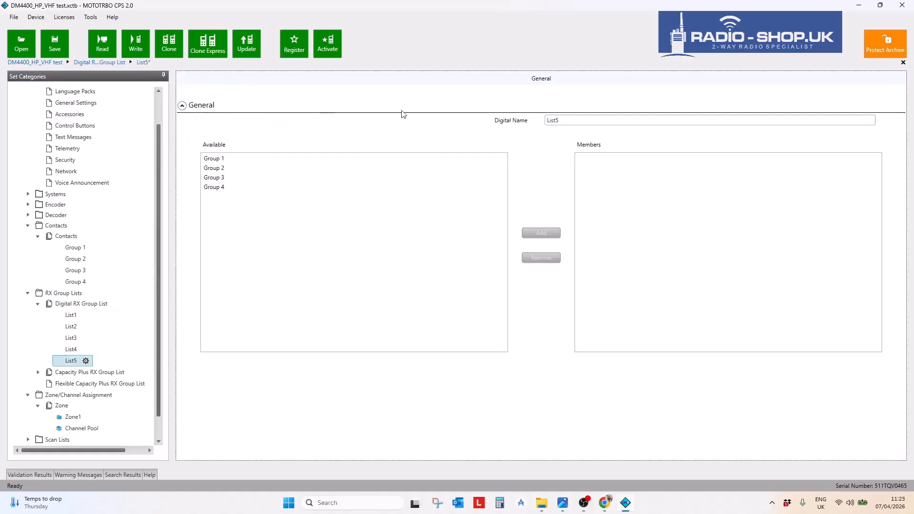
- Rename List5 to 'Emergency List'
type("A")
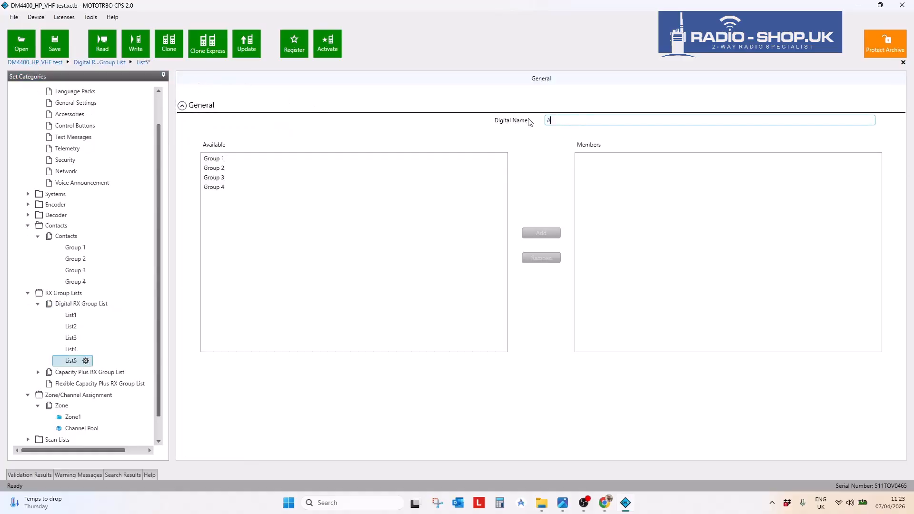
key("BackSpace")
key("Tab")
- Add Group 1, Group 2, Group 3 and Group 4 as Emergency List members
left_click(227, 159)
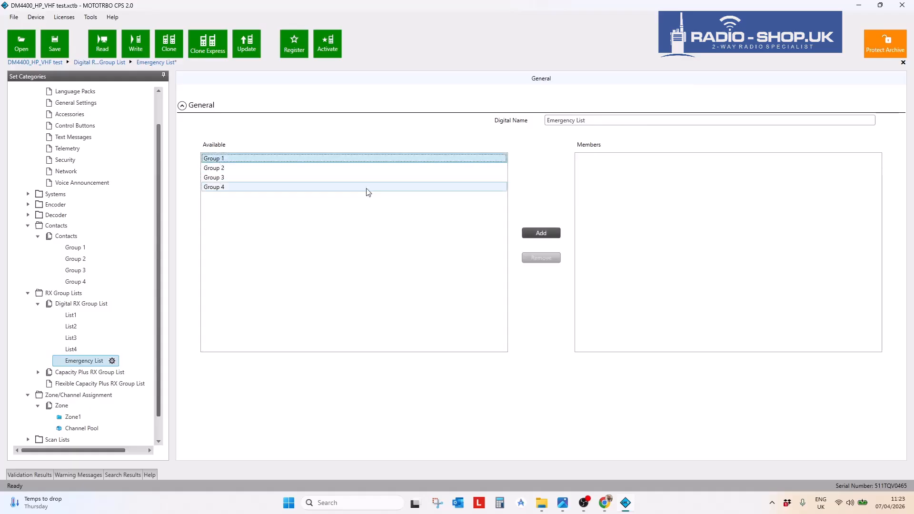
left_click(541, 233)
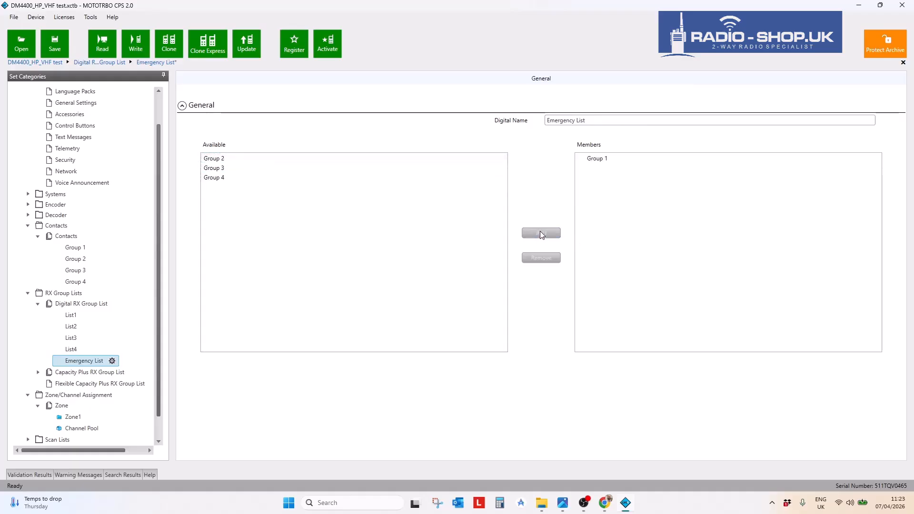
left_click(226, 158)
left_click(538, 234)
left_click(238, 160)
left_click(555, 237)
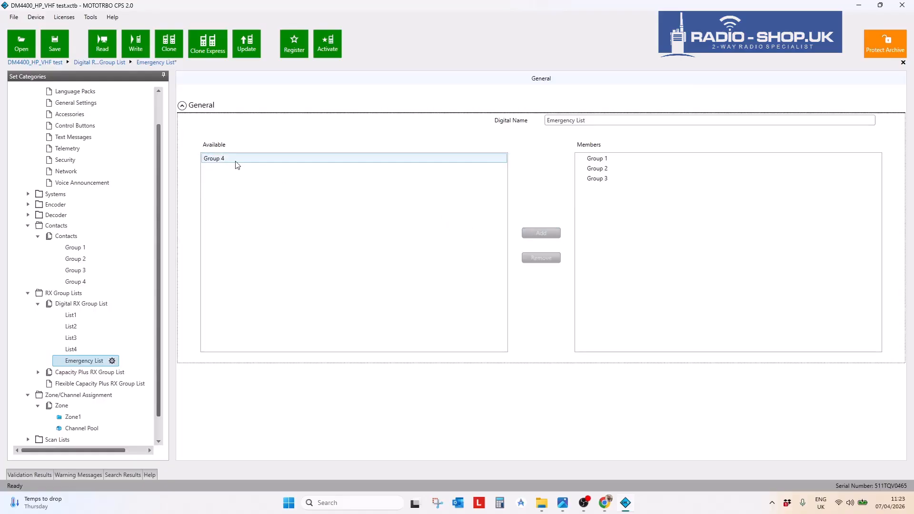
left_click(234, 161)
left_click(548, 238)
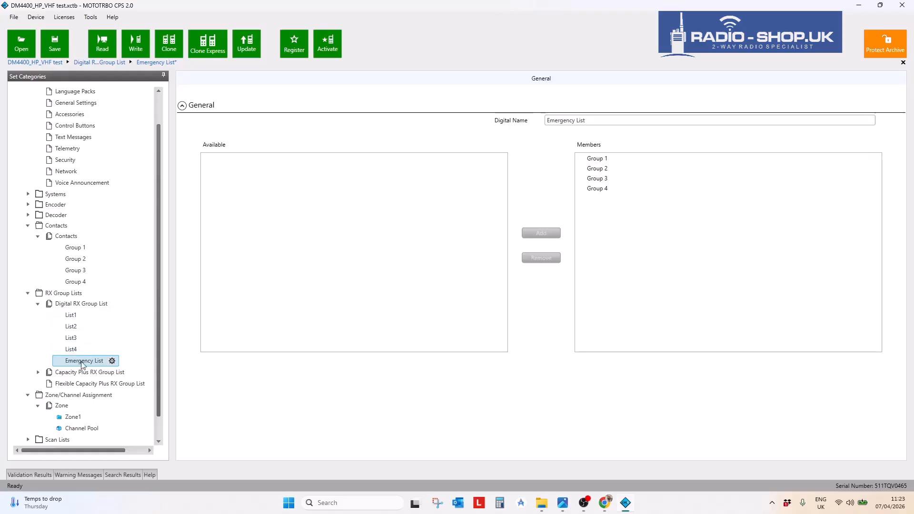
- Check members of List1–List4 and Emergency List, then open Zone1's channels
left_click(70, 316)
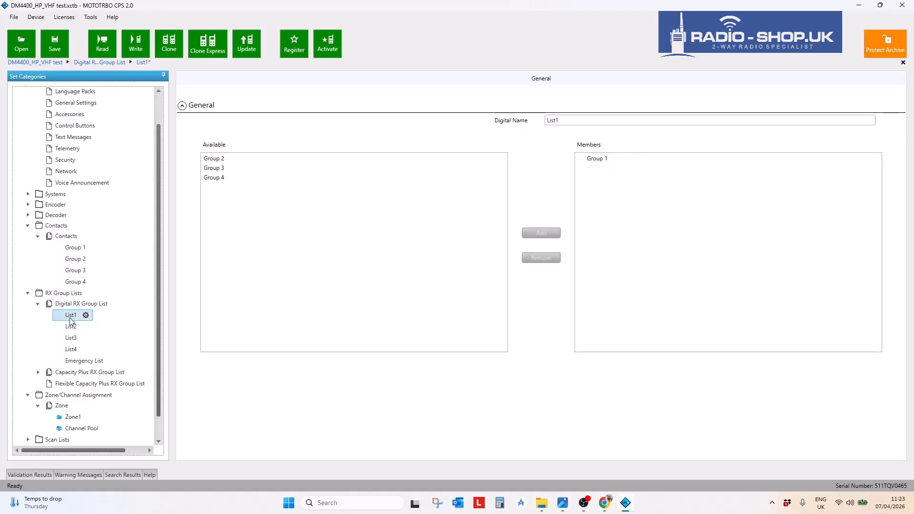
left_click(71, 327)
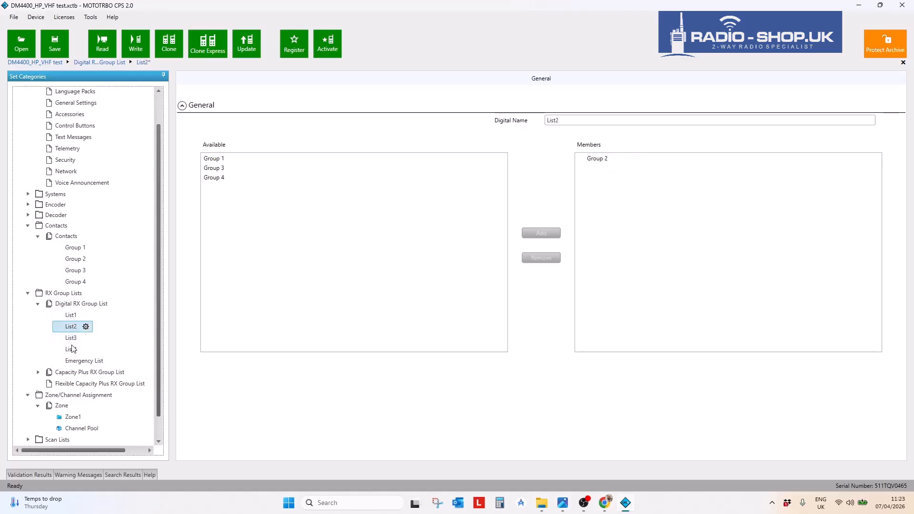
left_click(72, 338)
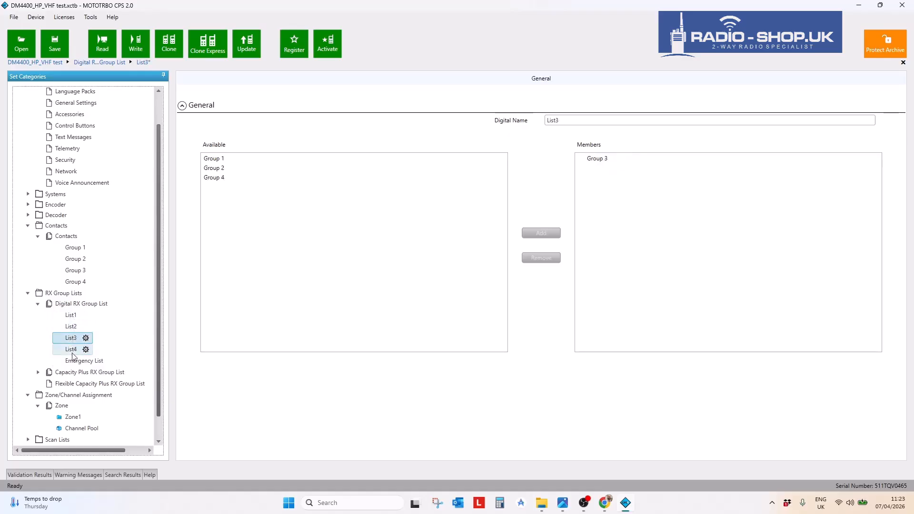
left_click(73, 351)
left_click(74, 362)
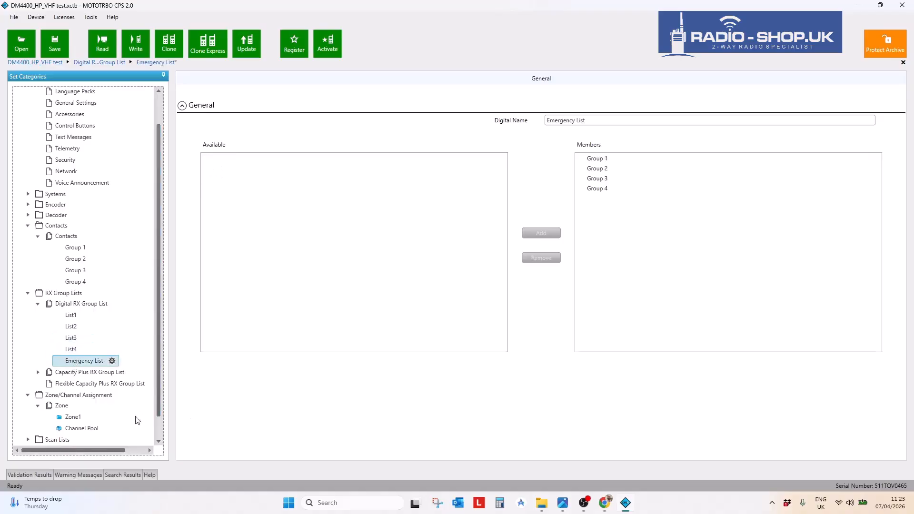
left_click(76, 422)
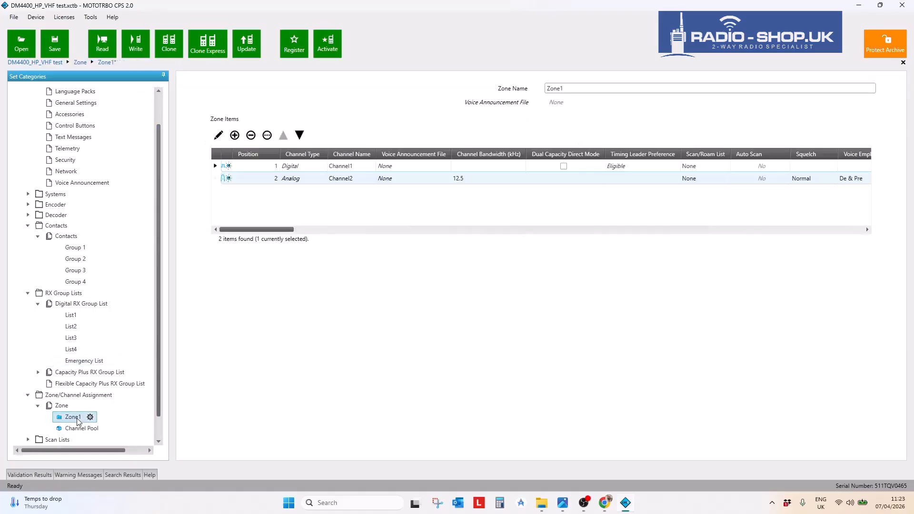
- Inspect Channel1's RX/TX settings (transmitting to Group 1), then show the all-zones overview
left_click(218, 136)
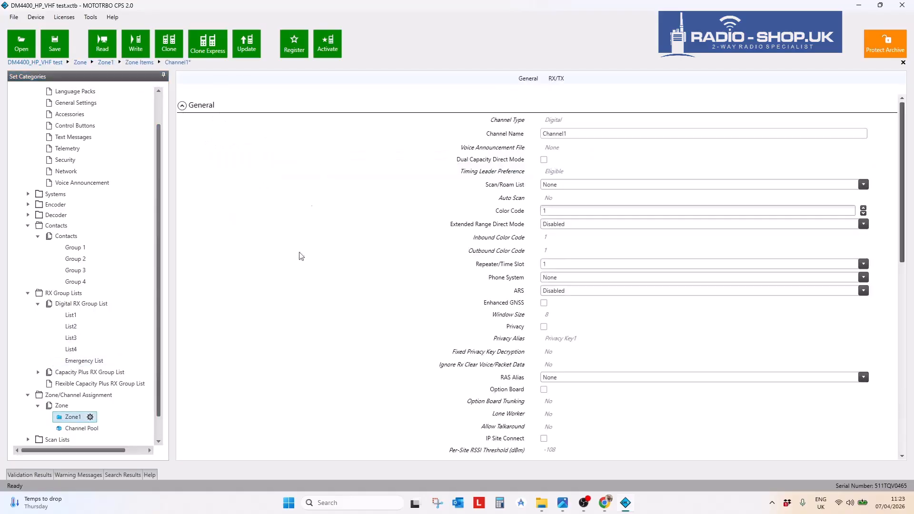
scroll(304, 257, "down", 10)
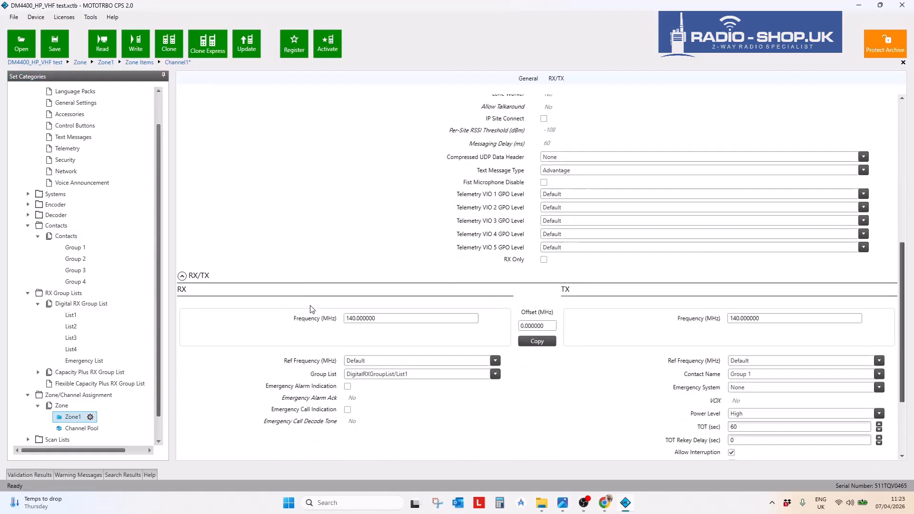
scroll(312, 309, "down", 1)
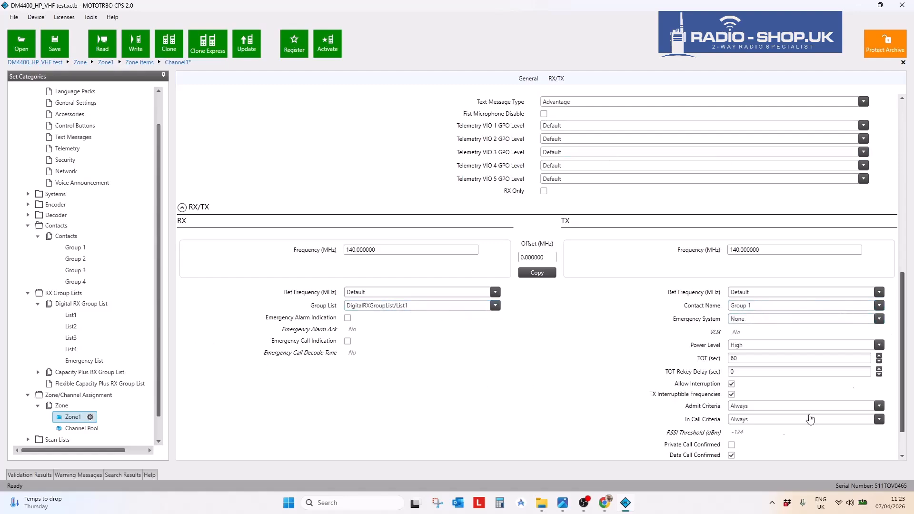
scroll(562, 374, "down", 2)
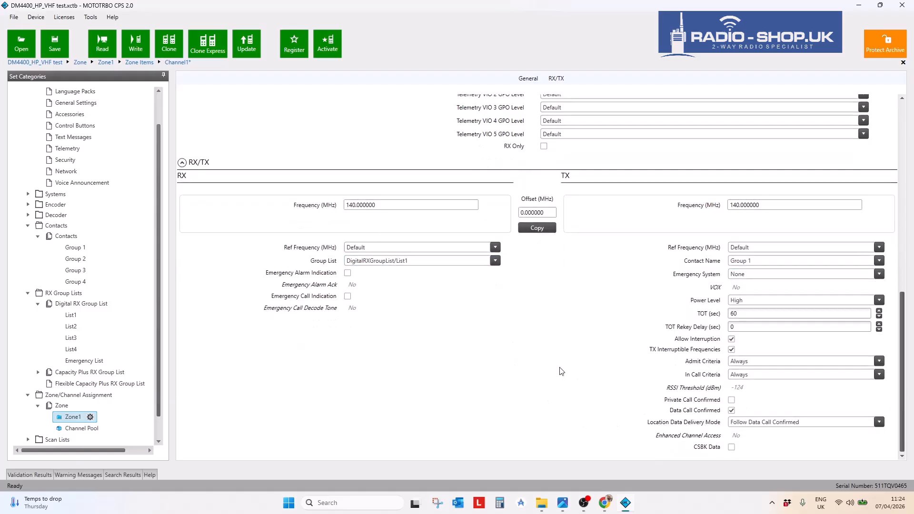
left_click(67, 407)
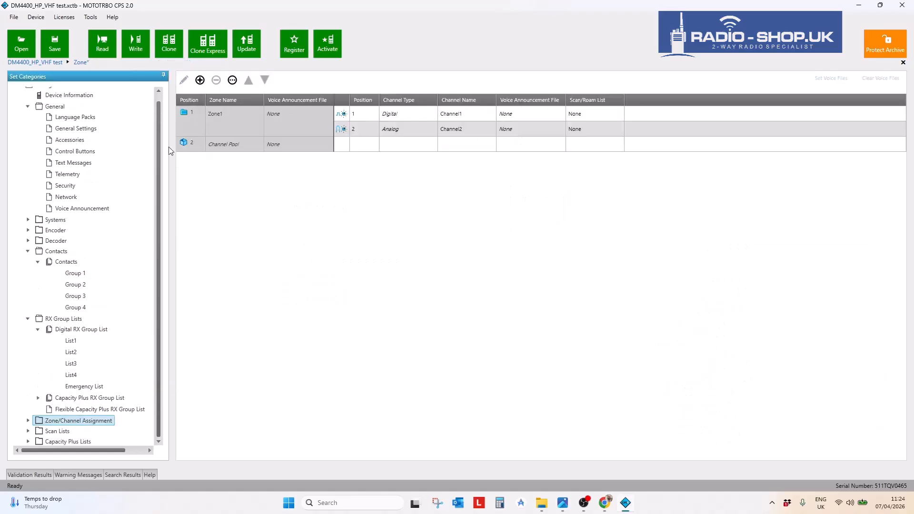
- Open Zone1's channel list and select digital Channel1
left_click(28, 420)
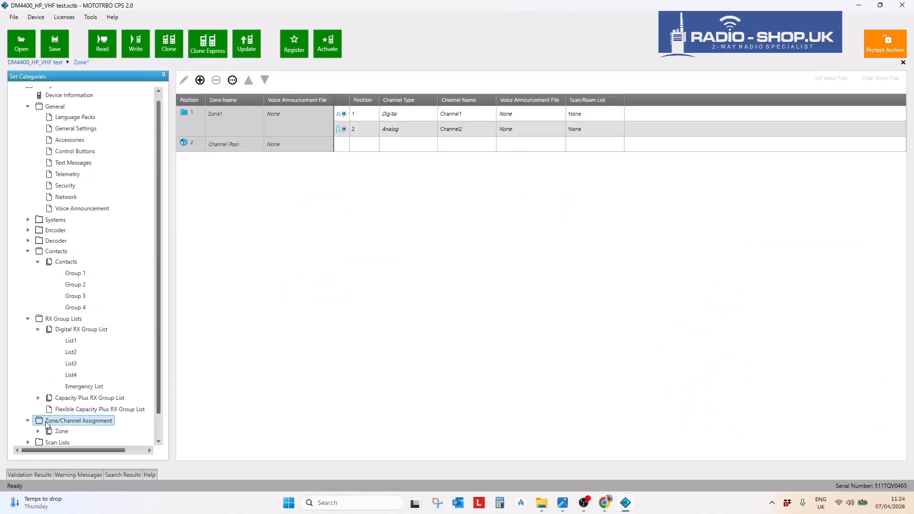
left_click(54, 431)
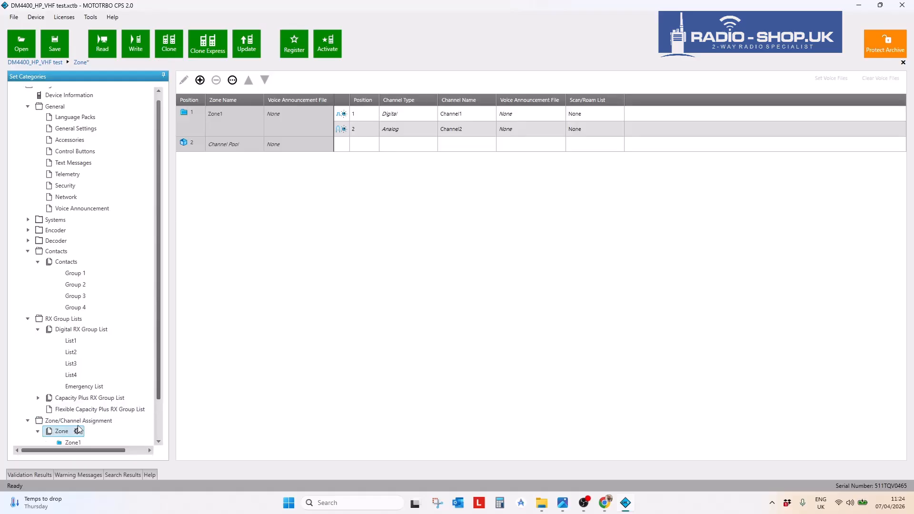
scroll(80, 424, "down", 1)
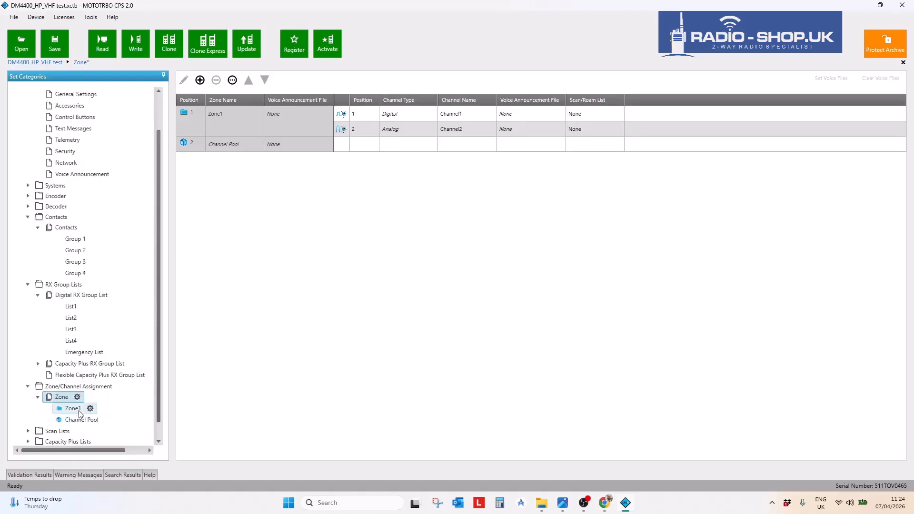
left_click(79, 412)
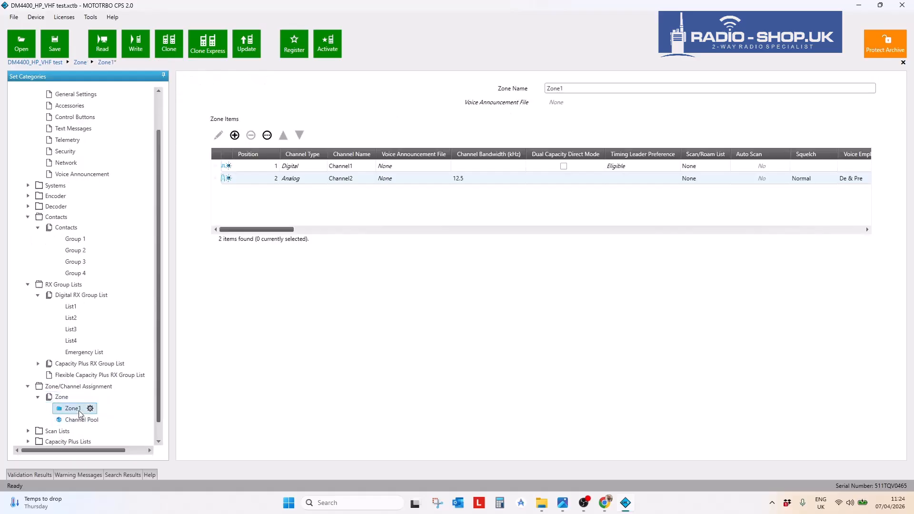
left_click(227, 167)
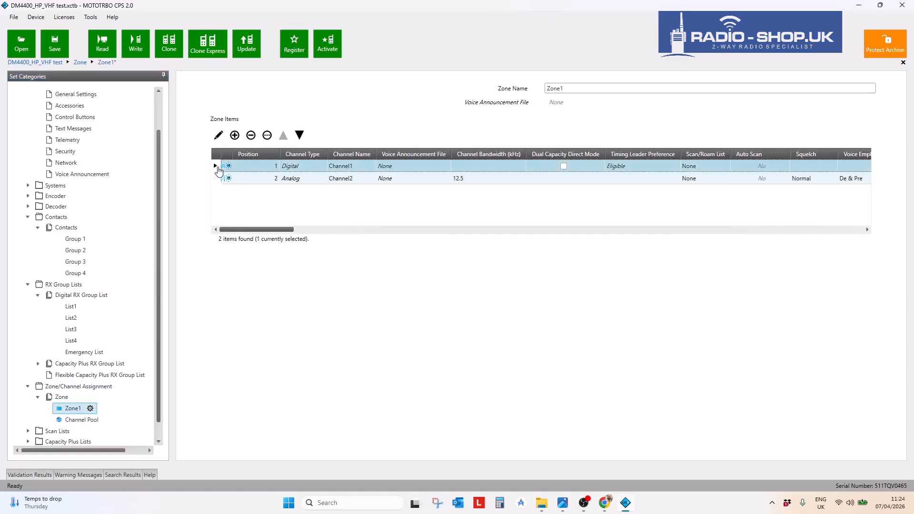
- Bring up the Add Copies dialog for Channel1, ready to enter the copy count
left_click(267, 135)
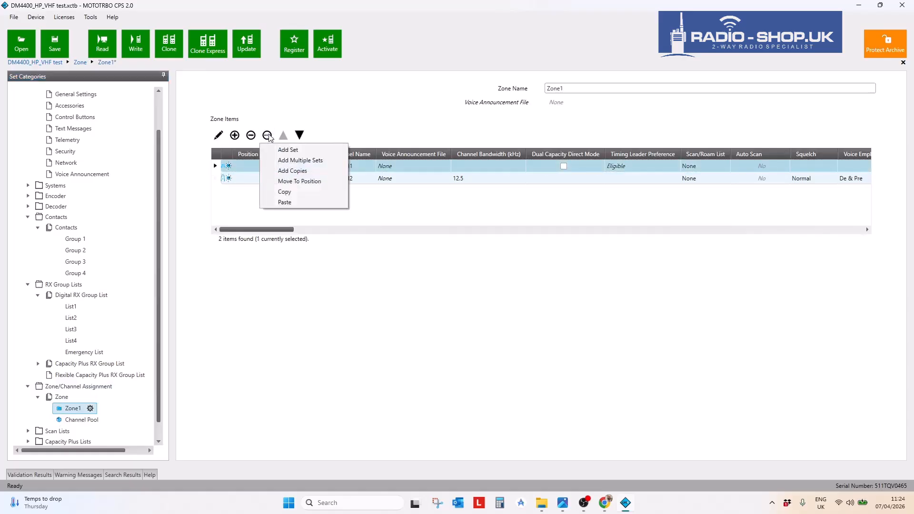
left_click(281, 160)
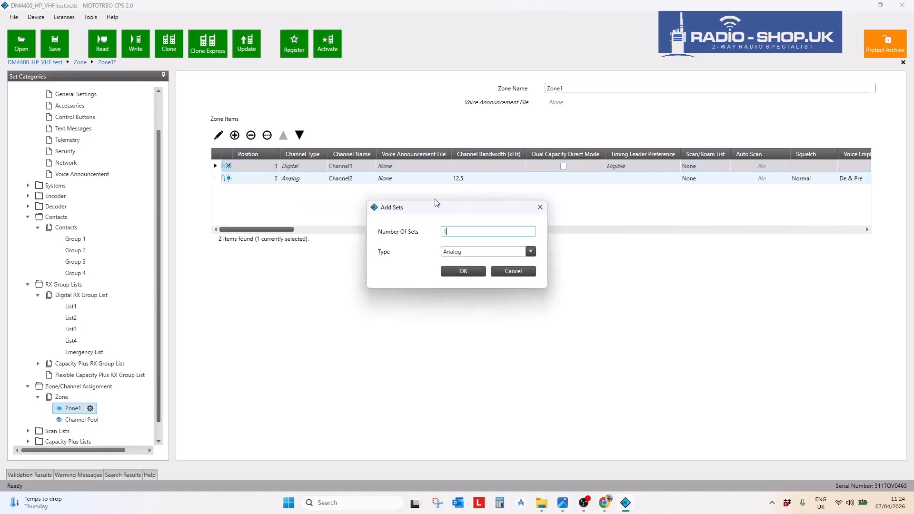
left_click(540, 207)
left_click(267, 135)
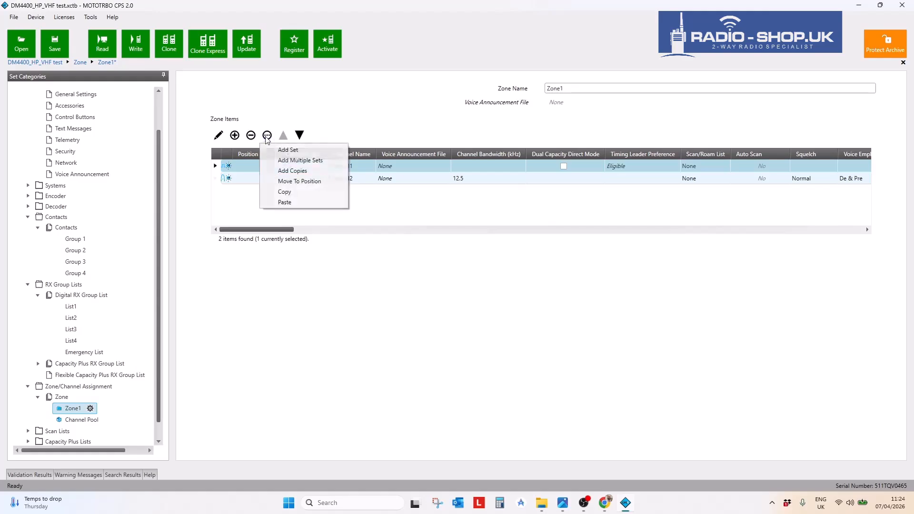
left_click(291, 170)
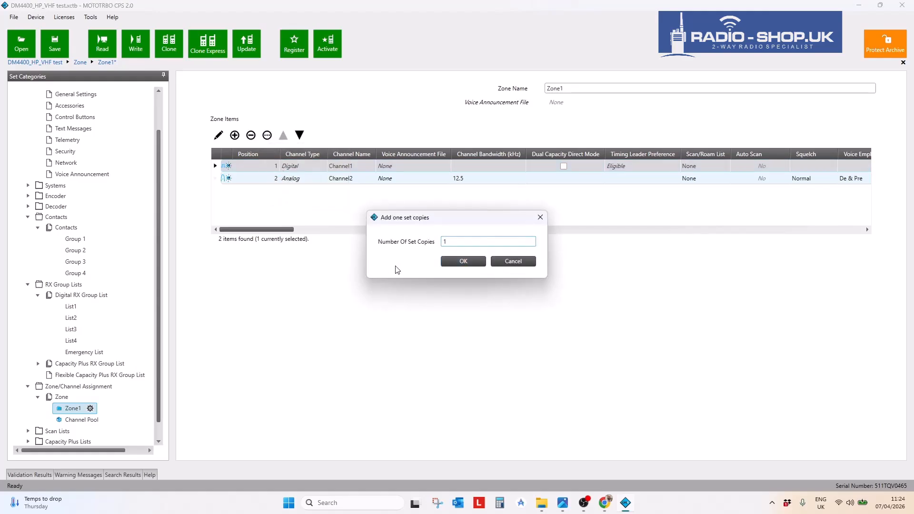
left_click_drag(456, 247, 436, 247)
- Add 4 copies of Channel1 to Zone1
type("4")
left_click(463, 262)
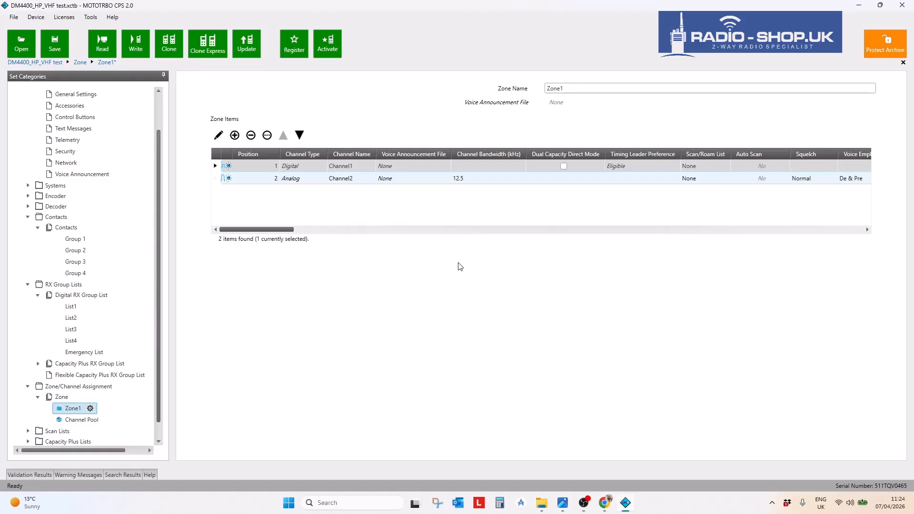
left_click_drag(255, 237, 659, 250)
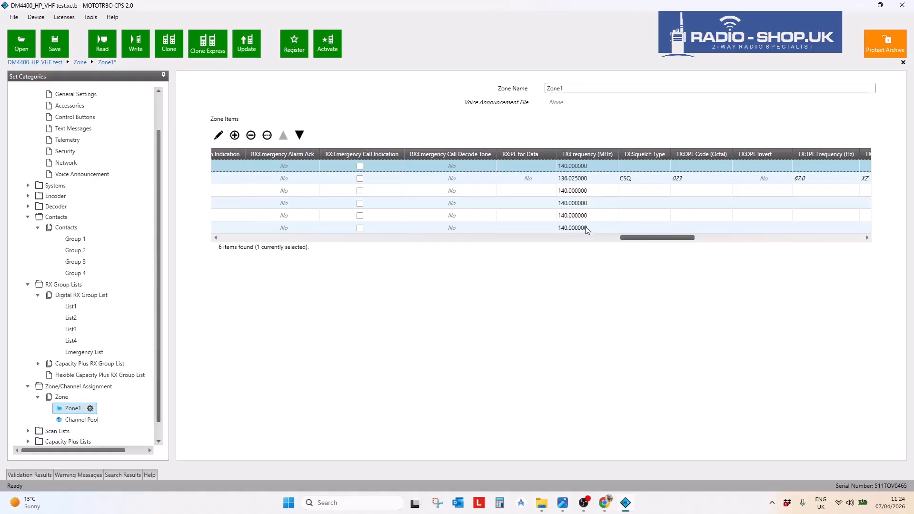
left_click_drag(637, 238, 216, 238)
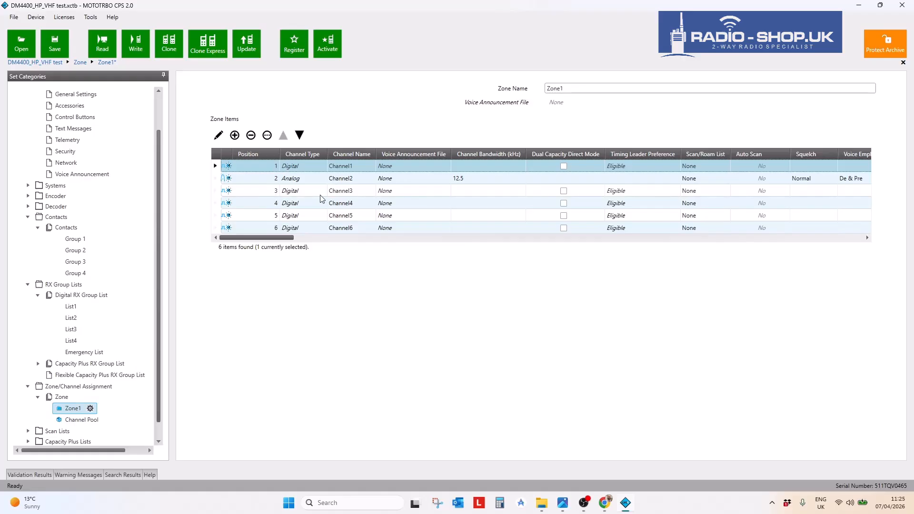
- Move analog Channel2 down to the last position, position 6
left_click(236, 178)
left_click(300, 136)
left_click(299, 136)
left_click(300, 135)
left_click(300, 135)
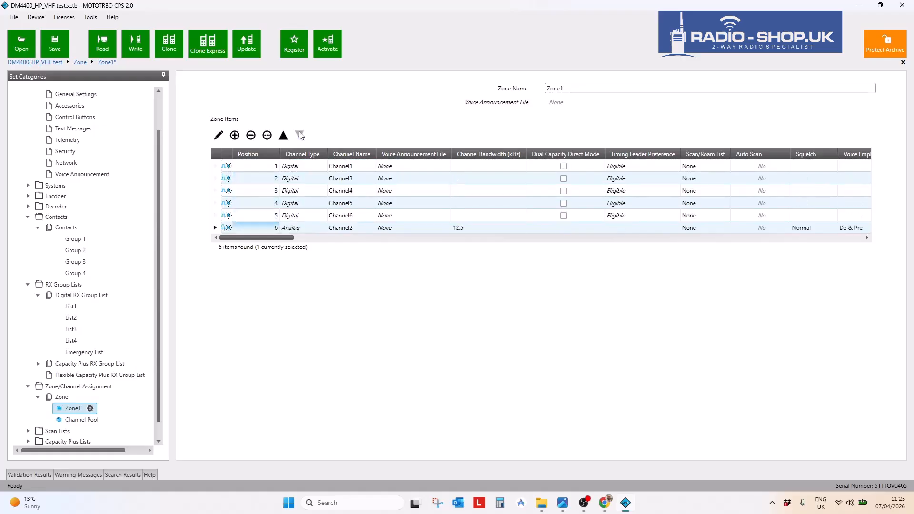
- Rename Zone1's first four channels to Channel 1, Channel 2, Channel 3 and Channel 4
left_click(358, 180)
left_click(356, 180)
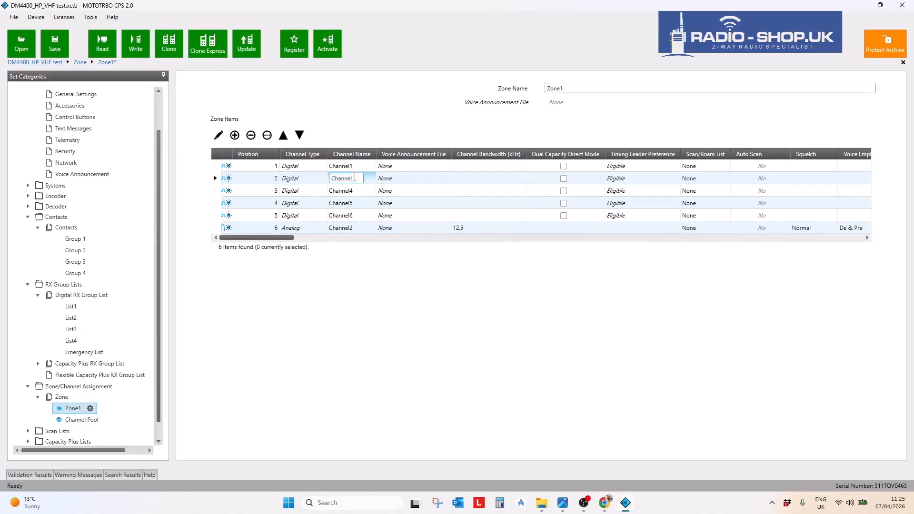
left_click(354, 191)
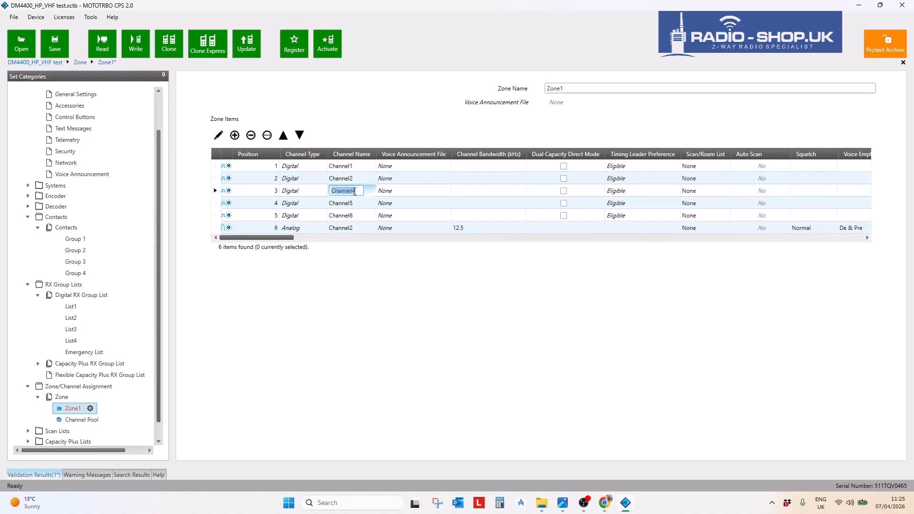
left_click(359, 191)
left_click(351, 178)
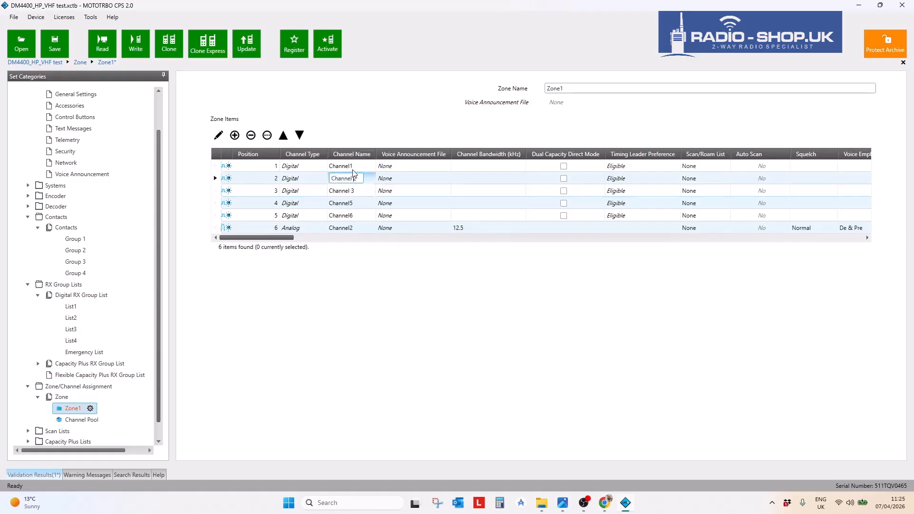
left_click(351, 166)
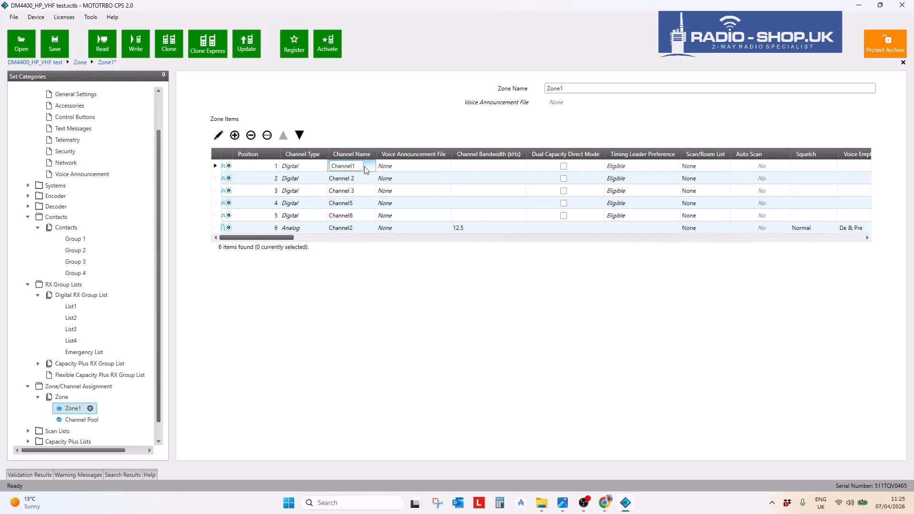
left_click(363, 191)
left_click(353, 168)
left_click(354, 205)
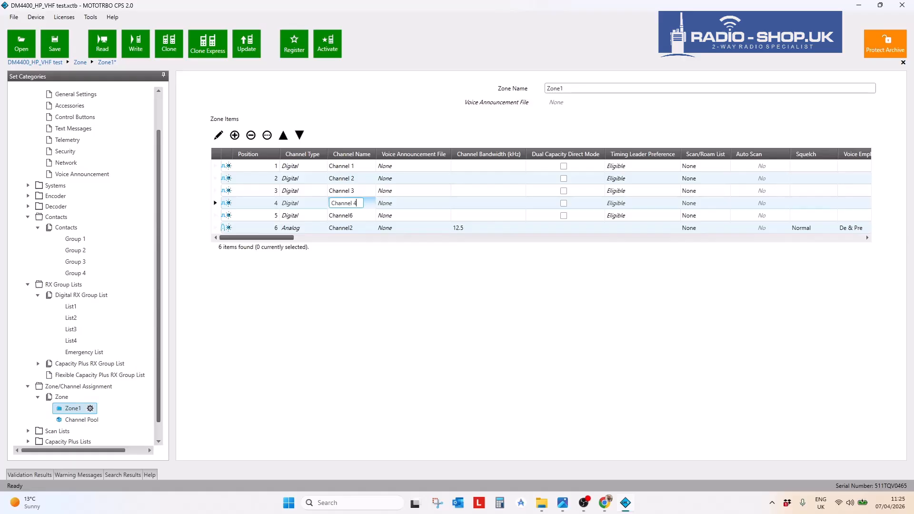
left_click(357, 215)
- Rename the fifth channel to Emergency and the analog channel to Ch 1 Analog
double_click(359, 215)
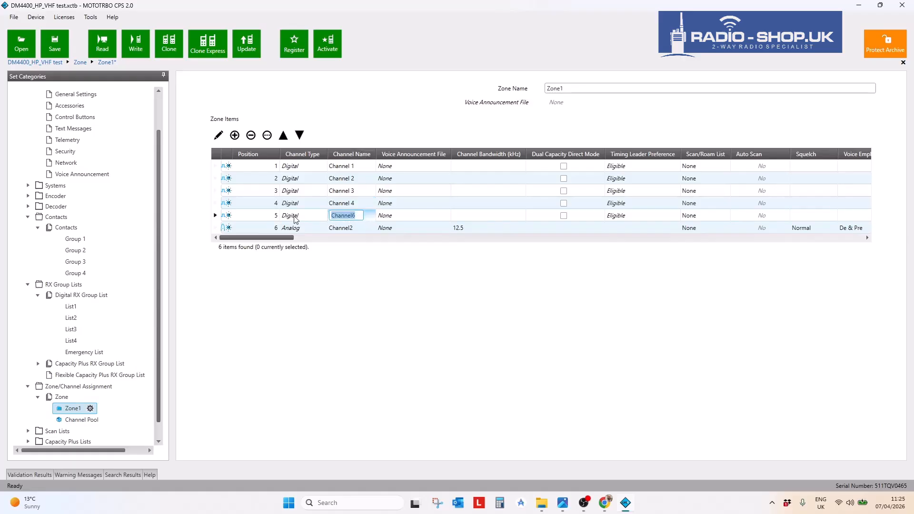
type("Emergency")
left_click(353, 228)
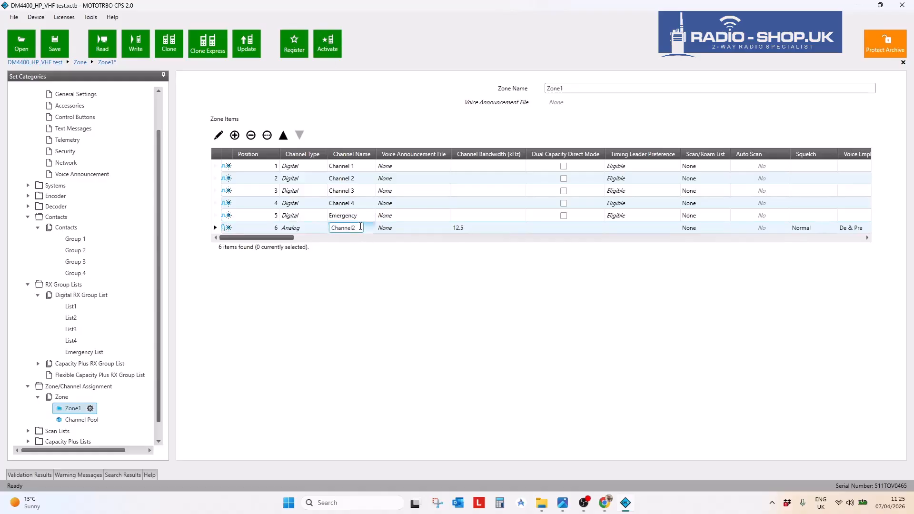
double_click(356, 228)
type("Analog")
left_click(361, 296)
double_click(354, 227)
type("Ch 1")
key("Return")
- Set Channel 2's RX Group List to List2 and its TX Contact Name to Group 2
left_click(216, 179)
left_click(219, 136)
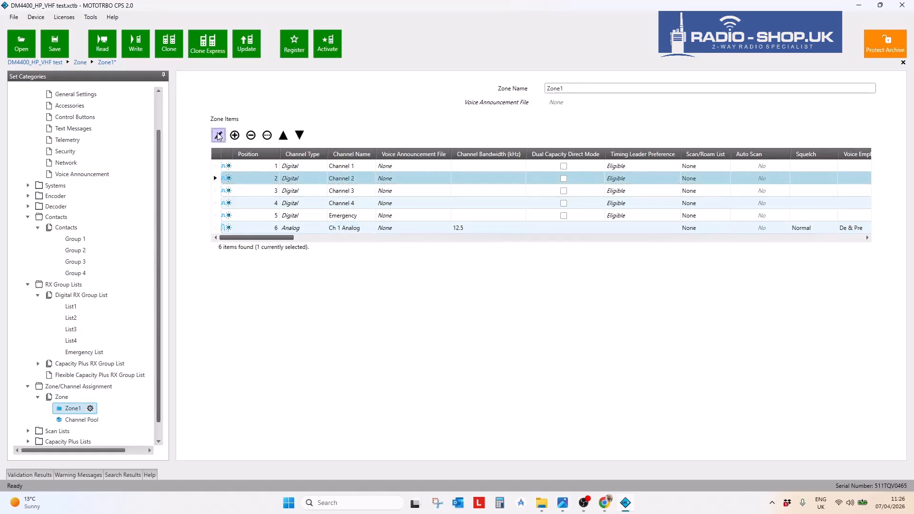
left_click(219, 136)
scroll(373, 419, "down", 5)
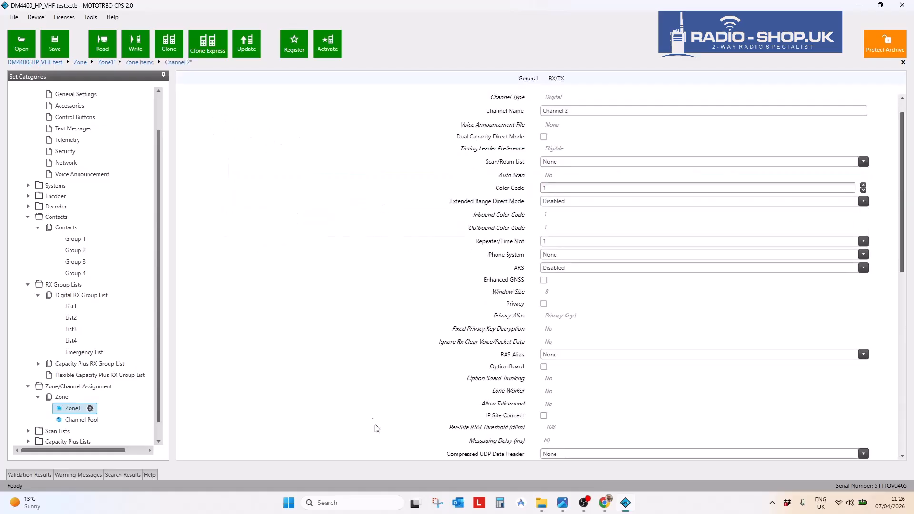
scroll(373, 408, "down", 5)
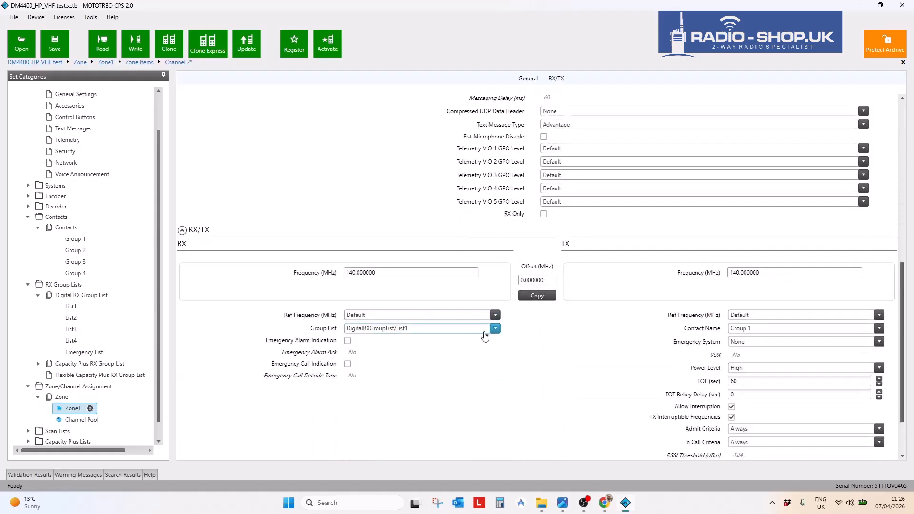
left_click(495, 329)
left_click(410, 364)
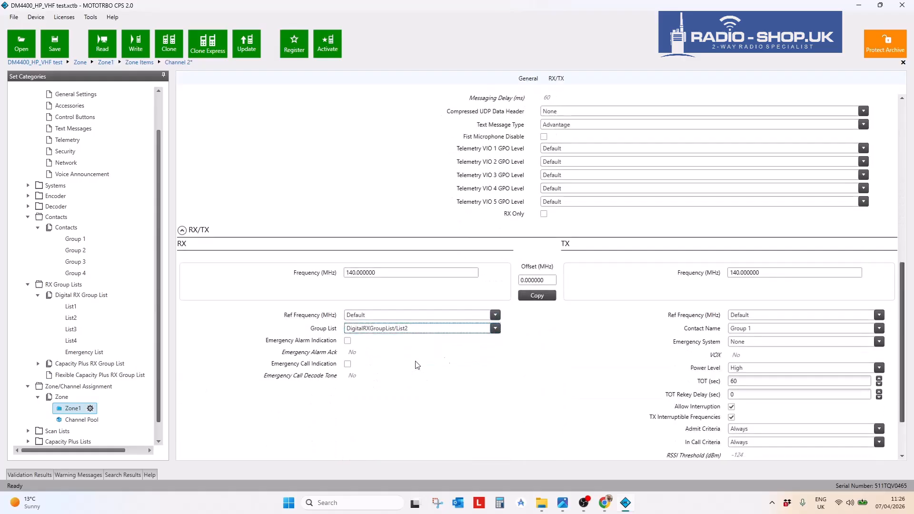
left_click(879, 329)
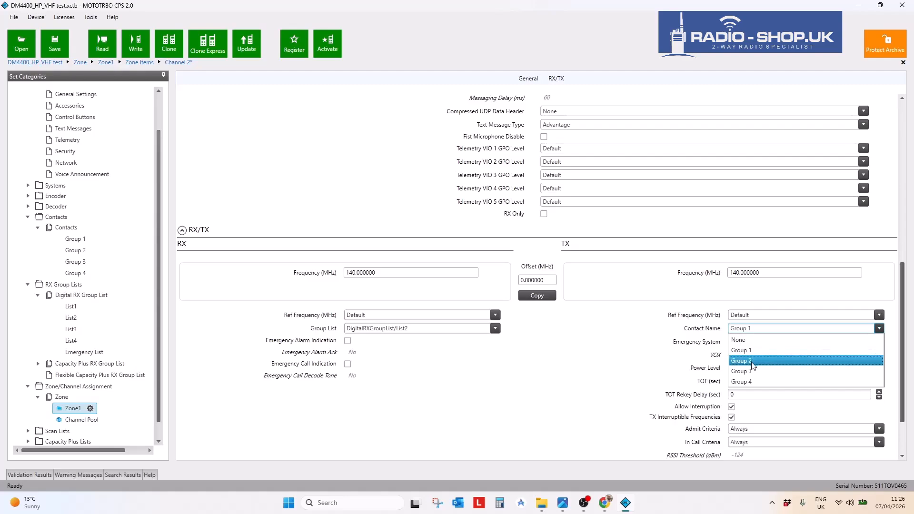
left_click(750, 363)
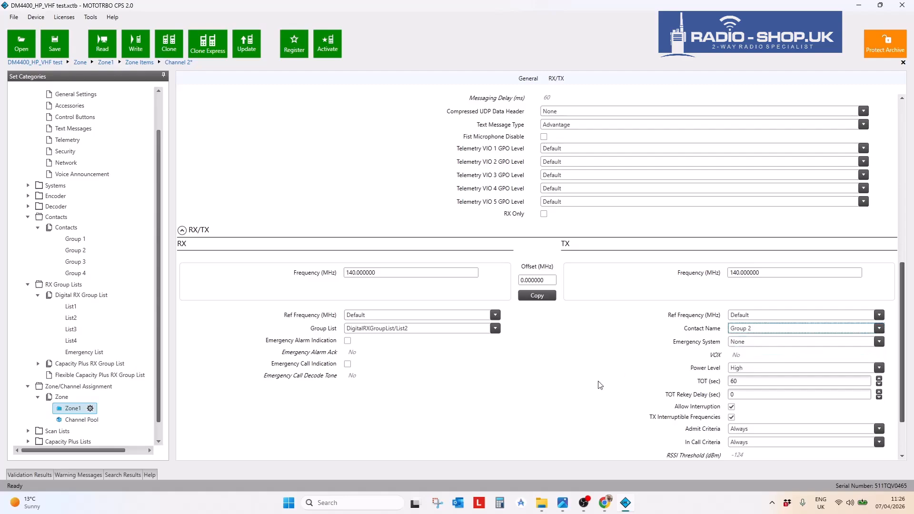
left_click(65, 410)
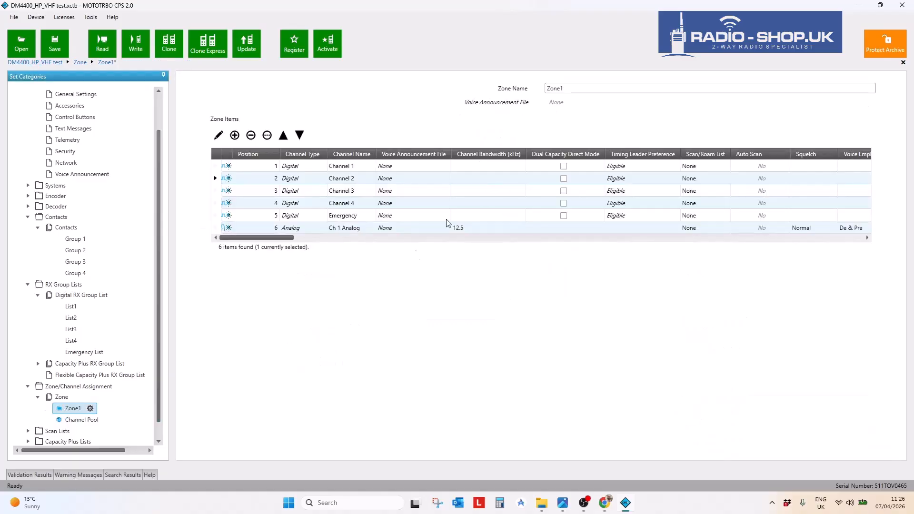
- In the Zone1 grid, set the RX Group Lists for Channel 3, Channel 4 and Emergency to List3, List4 and Emergency List
left_click(287, 238)
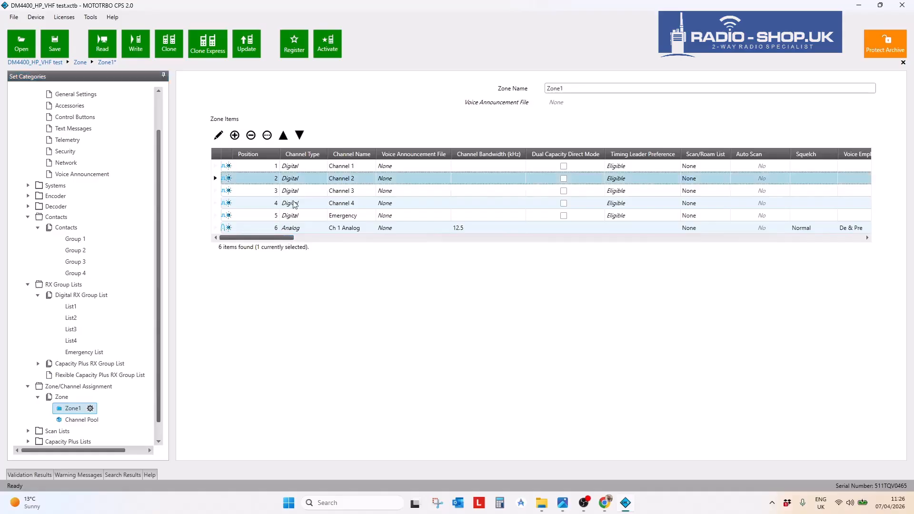
left_click_drag(270, 239, 625, 240)
left_click(555, 191)
left_click(555, 191)
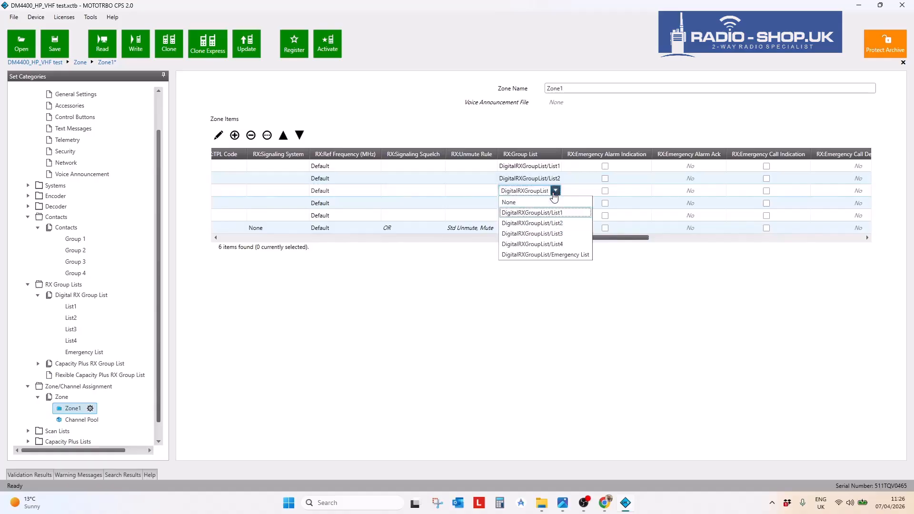
left_click(555, 234)
left_click(555, 204)
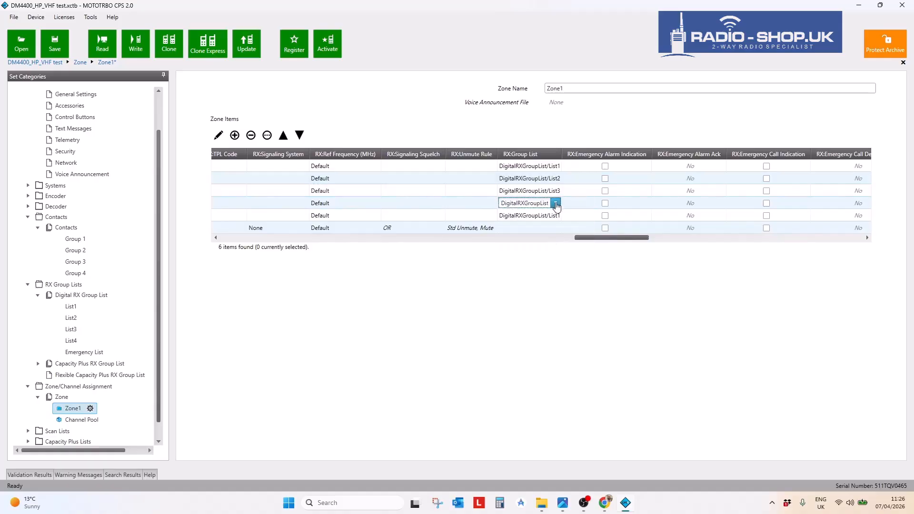
left_click(556, 203)
left_click(555, 256)
left_click(554, 216)
left_click(556, 219)
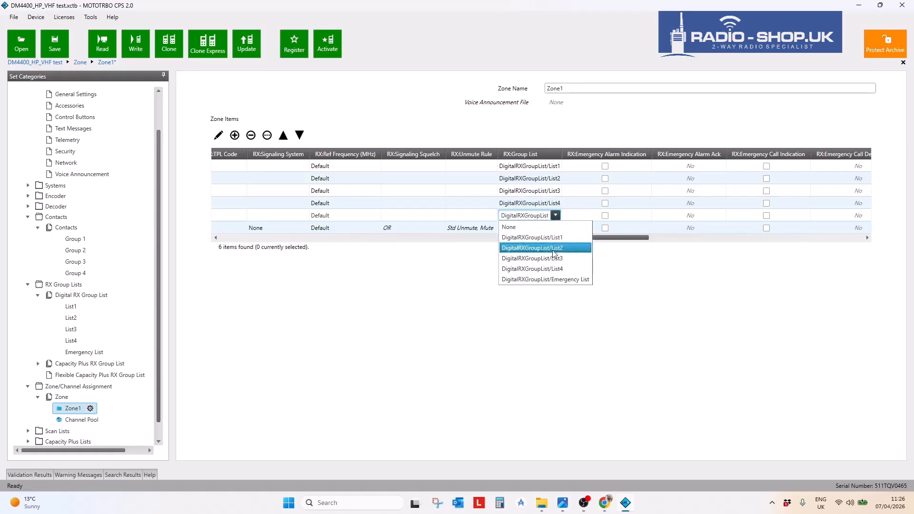
left_click(556, 275)
left_click_drag(622, 238, 410, 232)
left_click_drag(419, 231, 709, 236)
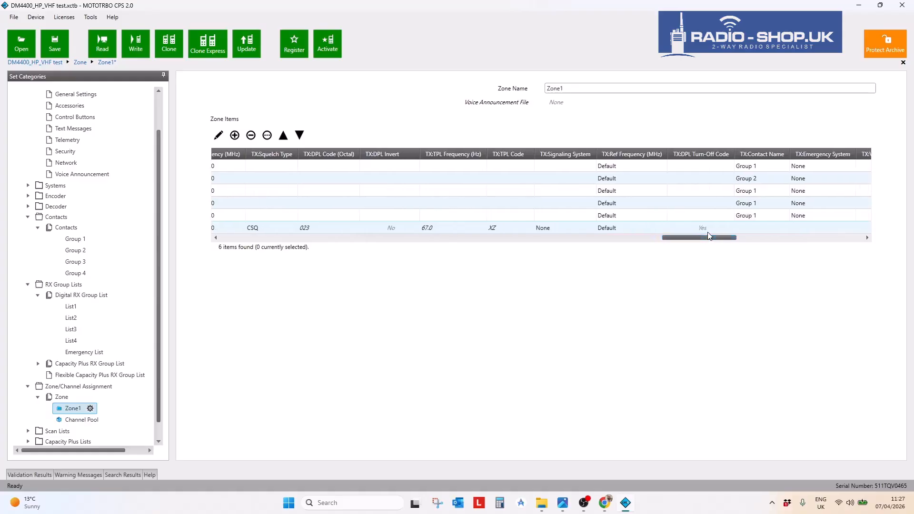
- Set Channel 3's TX contact to Group 3 and Channel 4's to Group 4, leaving Emergency on Group 1
left_click(760, 190)
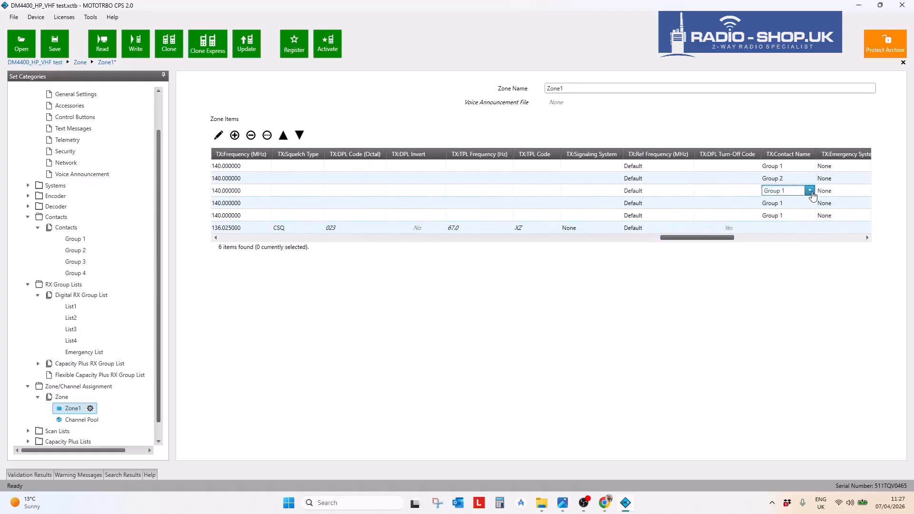
left_click(809, 191)
left_click(791, 233)
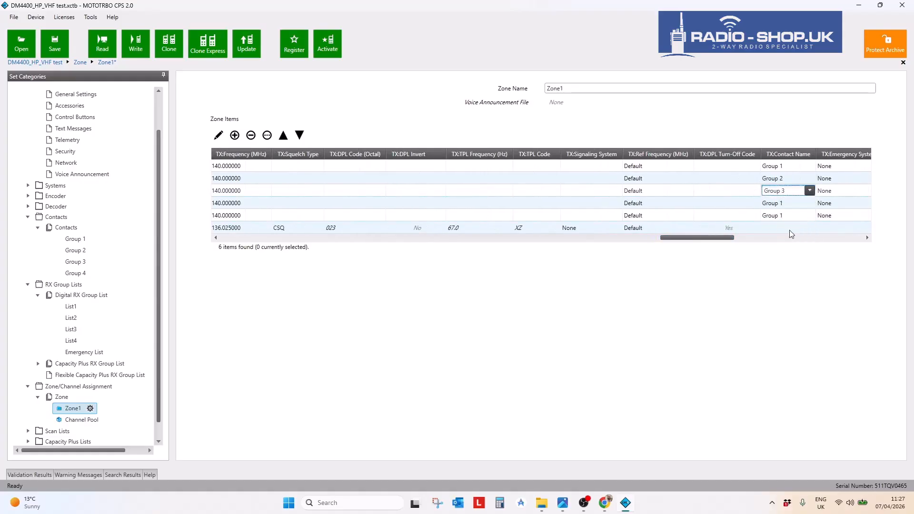
left_click(812, 202)
left_click(810, 202)
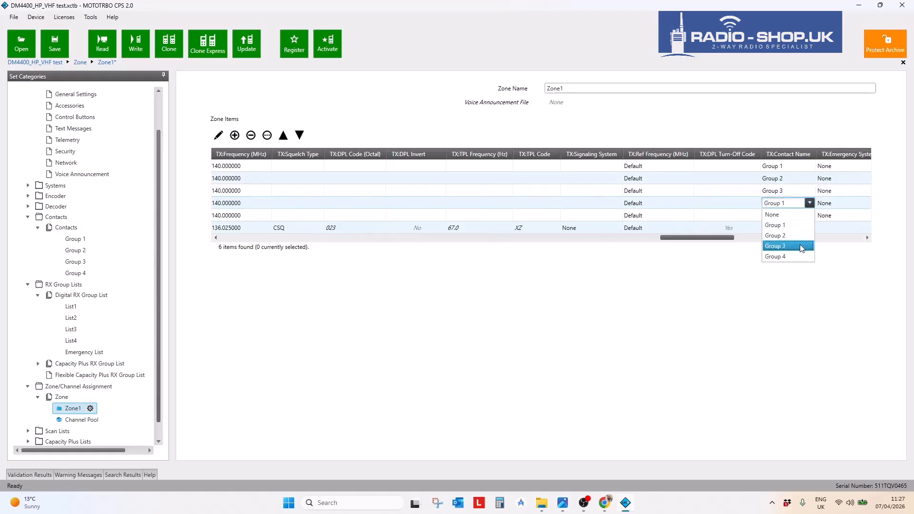
left_click(805, 257)
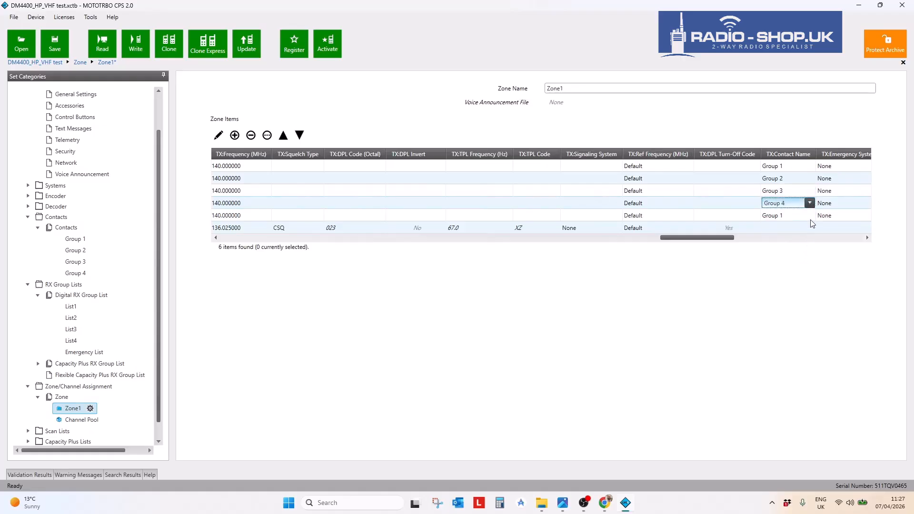
left_click(810, 218)
left_click(810, 216)
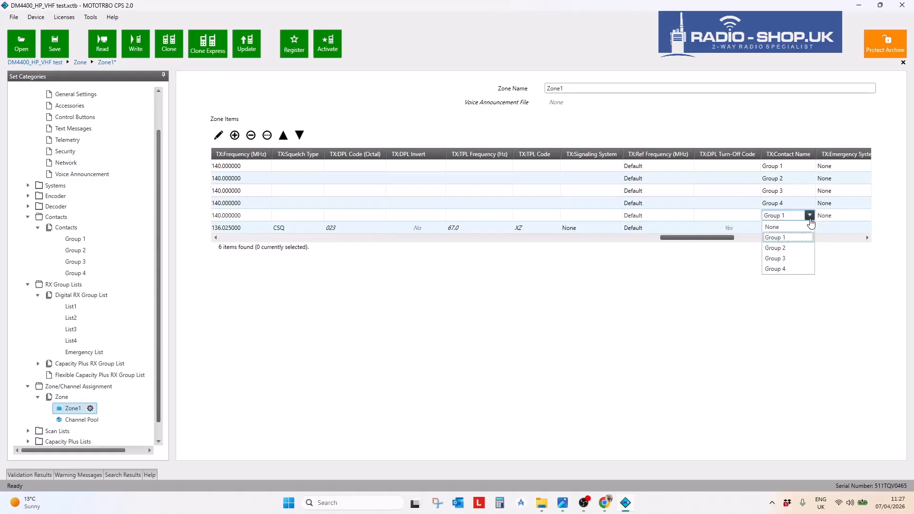
left_click(780, 237)
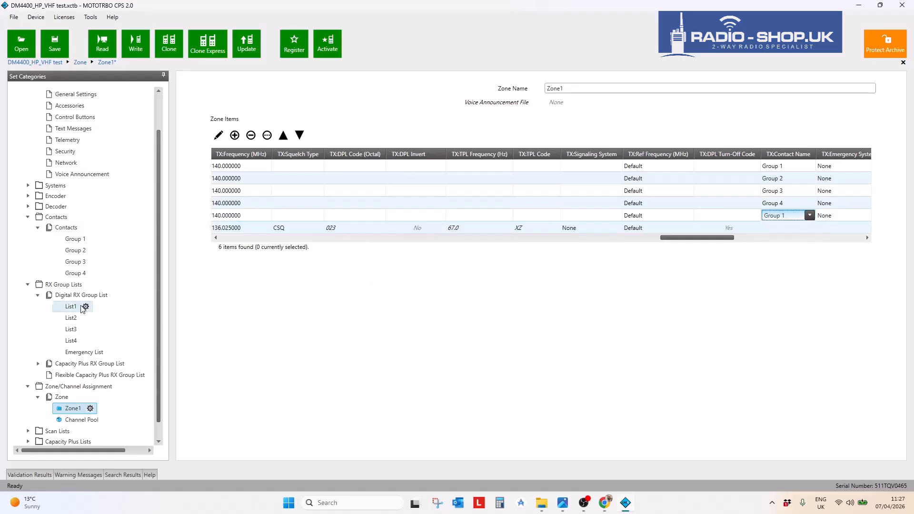
- Create a new Digital Group Call contact with Call ID 500 and name it Emergency
double_click(74, 230)
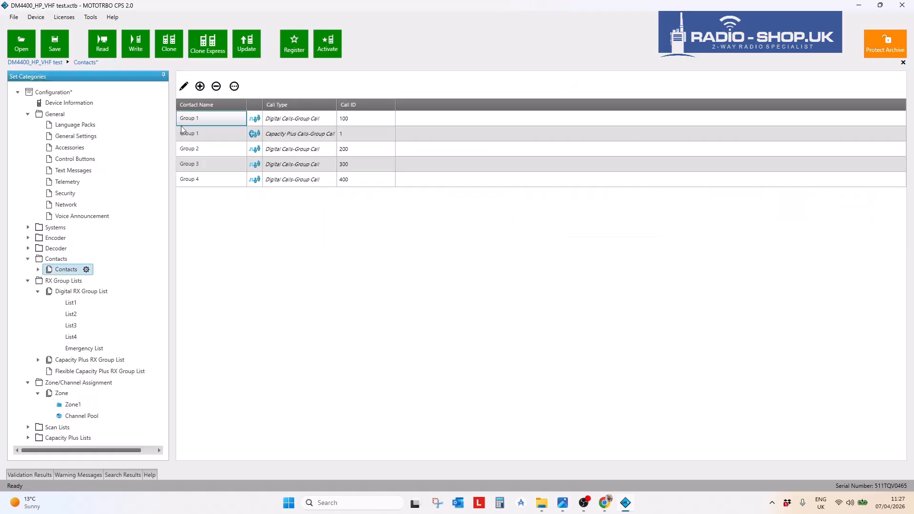
left_click(202, 89)
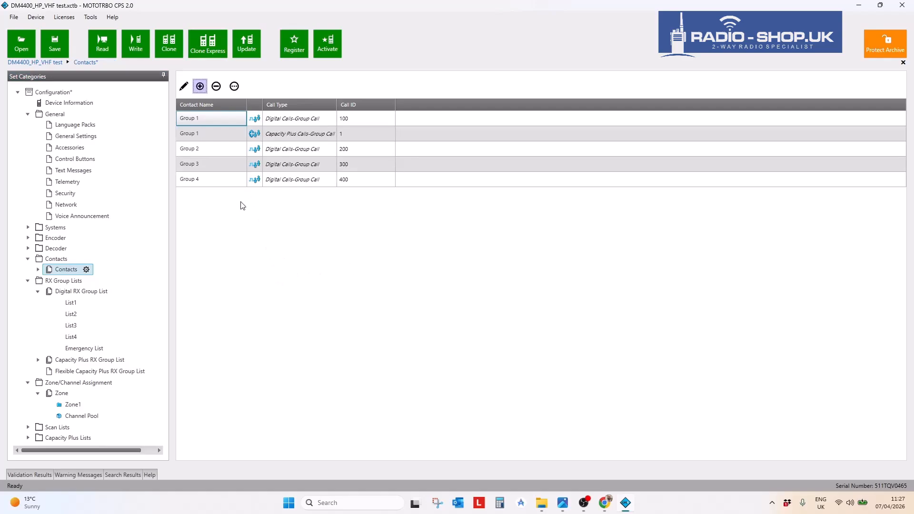
left_click(200, 87)
left_click(203, 107)
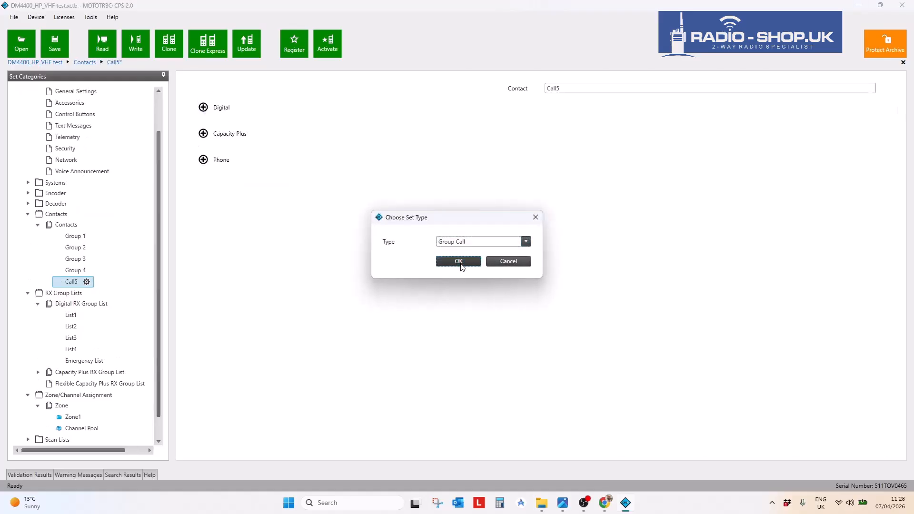
left_click(459, 262)
double_click(547, 102)
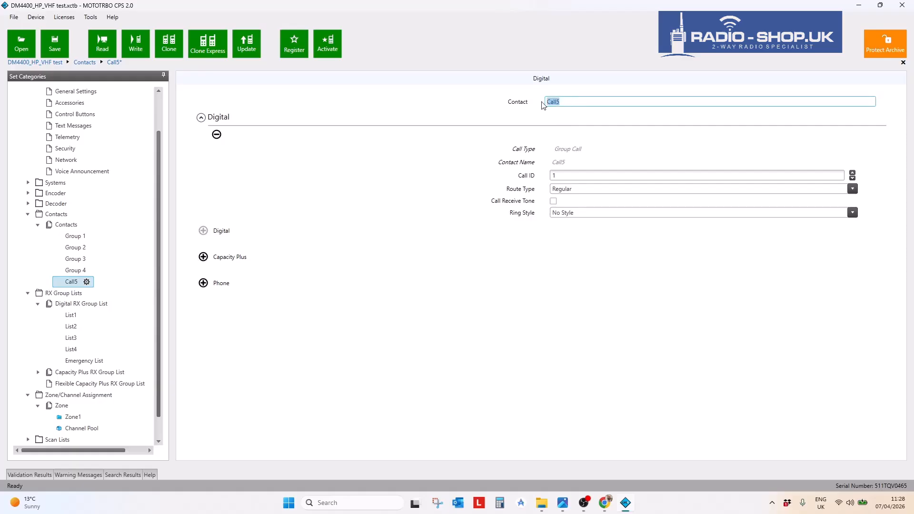
key("Tab")
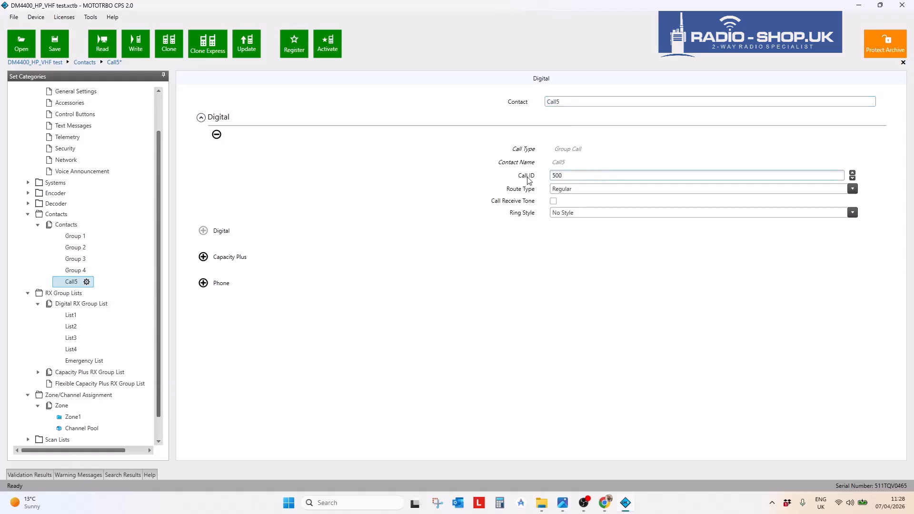
key("shift+Tab")
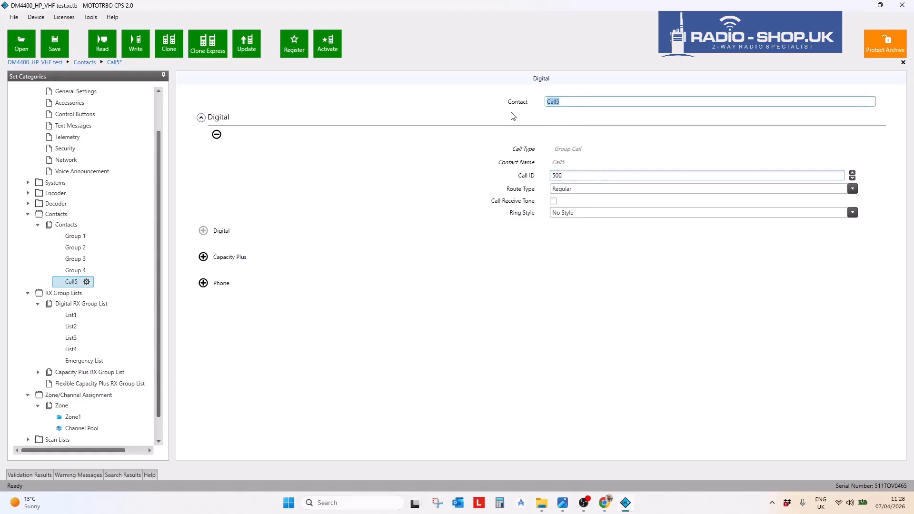
type("G")
key("ctrl+BackSpace")
key("ctrl+BackSpace")
key("Return")
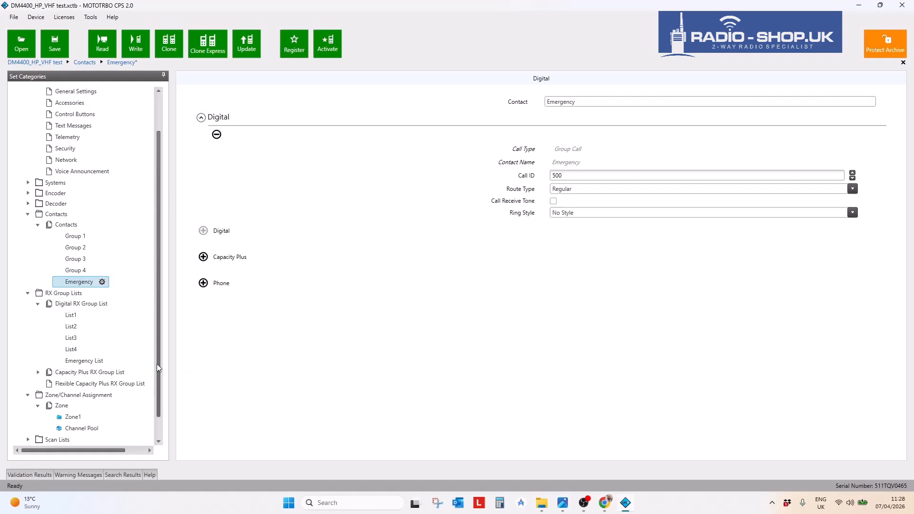
- Add the Emergency contact as a member of Emergency List, List1 and List2
left_click(81, 361)
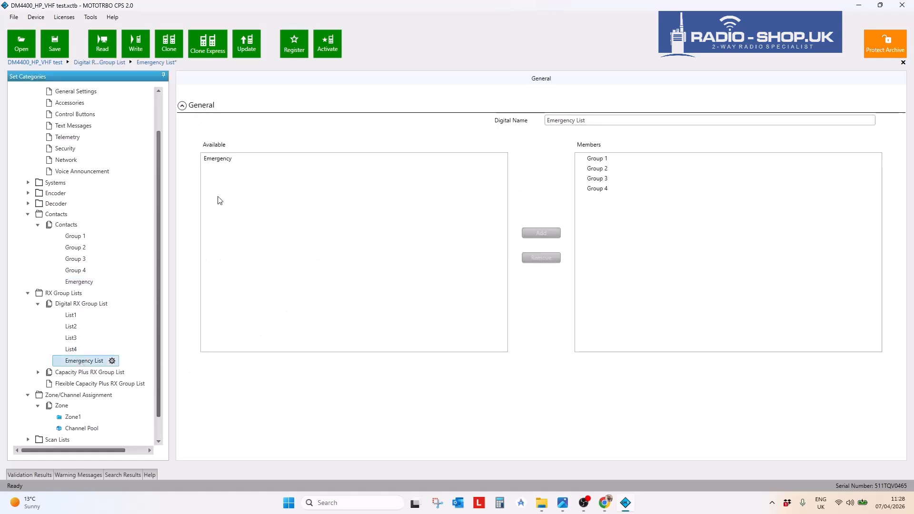
left_click(217, 159)
left_click(548, 235)
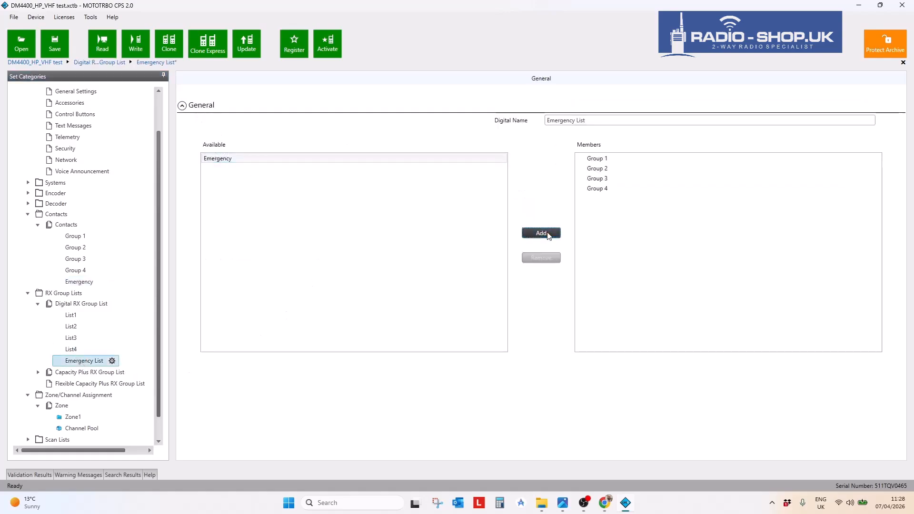
left_click(67, 317)
left_click(230, 188)
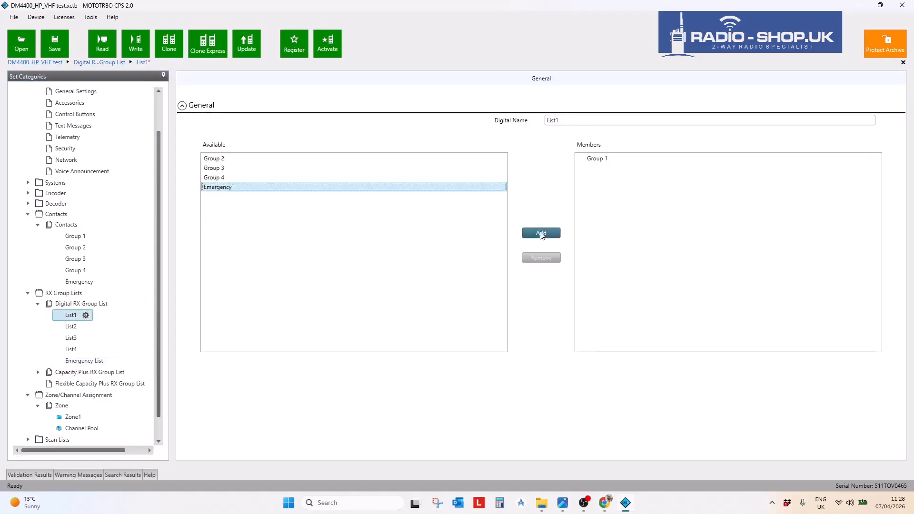
left_click(541, 234)
left_click(71, 327)
left_click(224, 188)
left_click(547, 234)
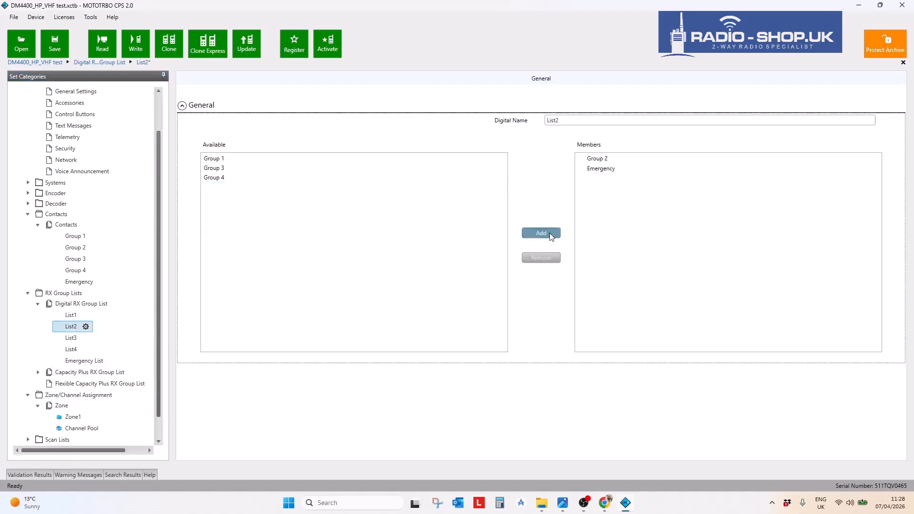
- Add Emergency to List3 and List4, then recheck the members of List1 and Emergency List
left_click(71, 338)
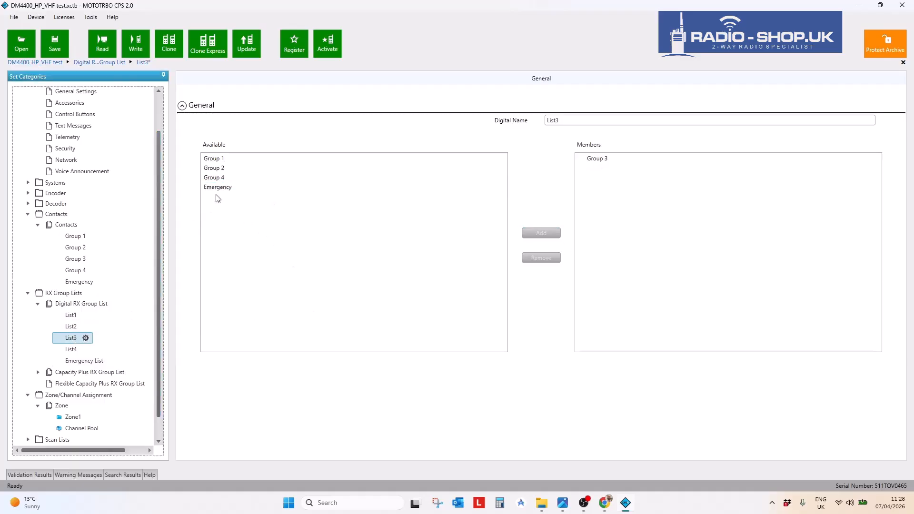
left_click(233, 188)
left_click(542, 233)
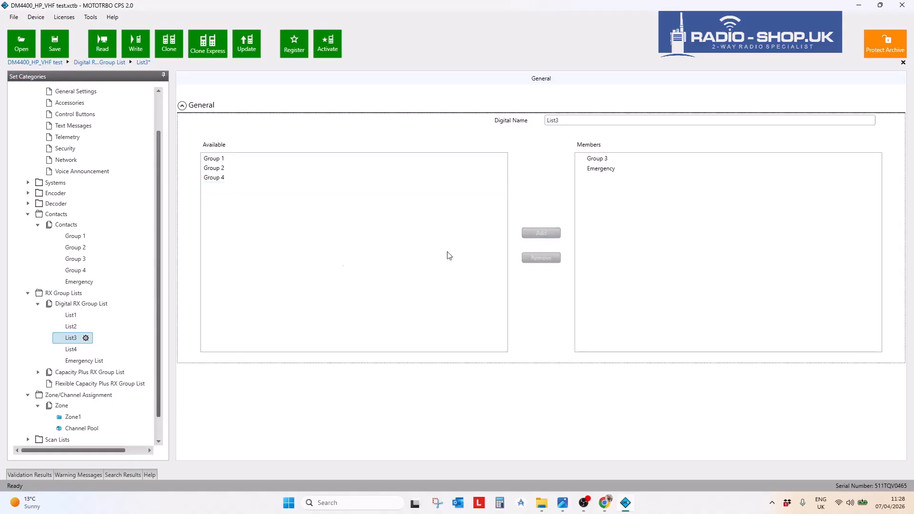
left_click(71, 350)
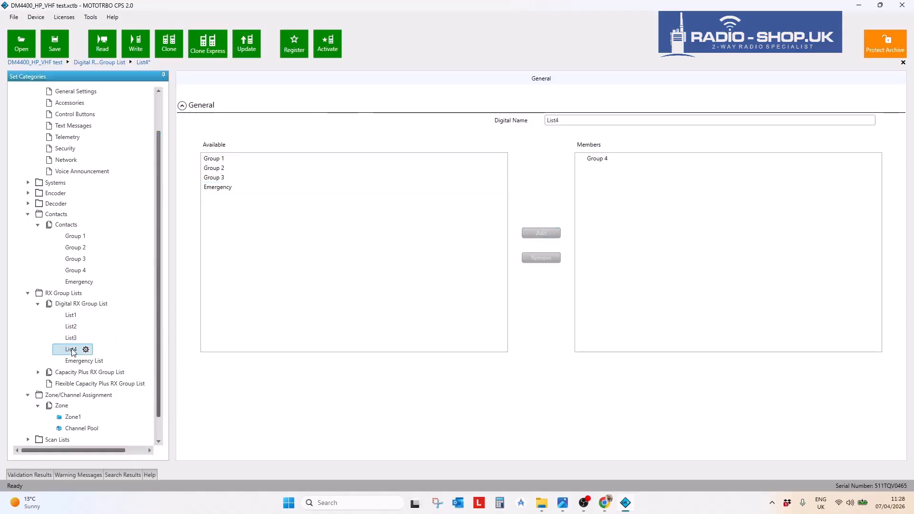
left_click(218, 188)
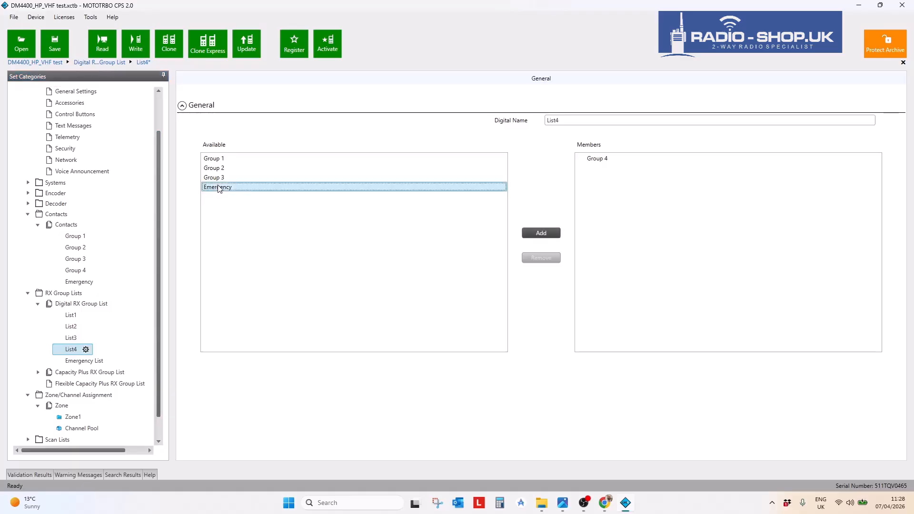
left_click(533, 237)
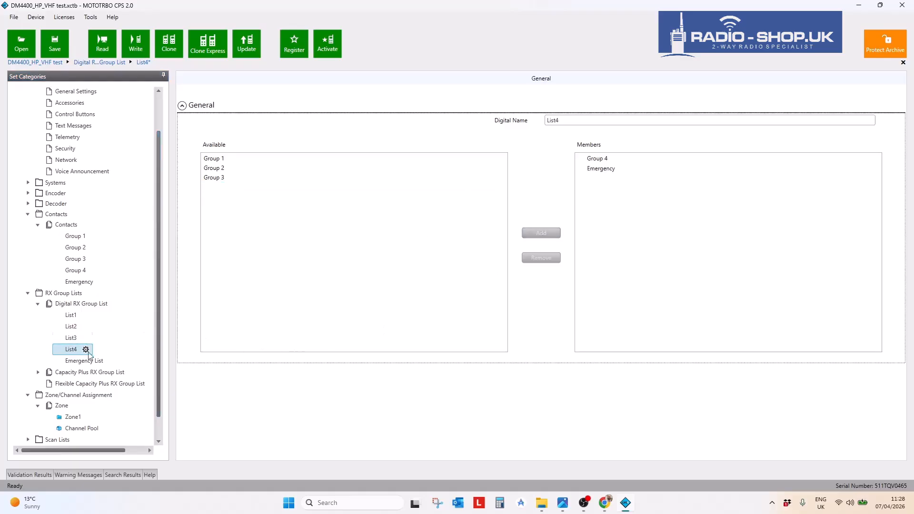
left_click(71, 315)
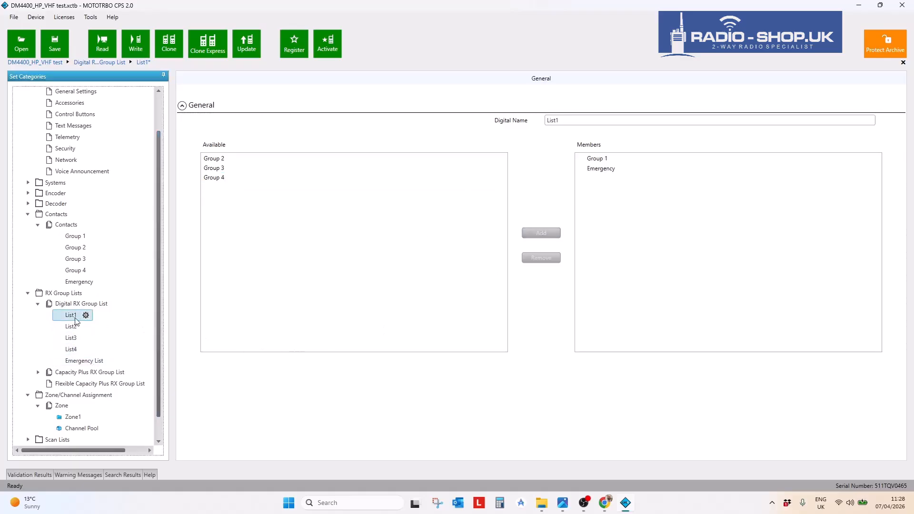
left_click(71, 350)
left_click(76, 364)
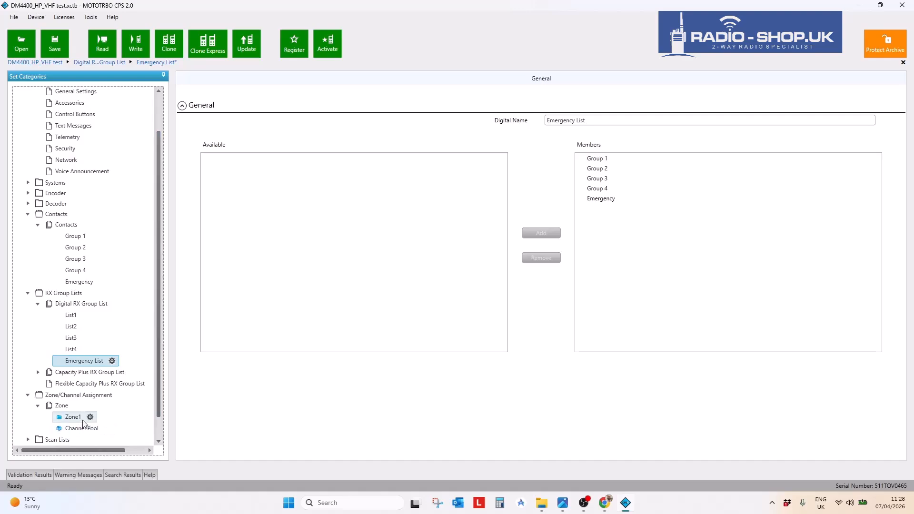
- In Zone1's table, change the Emergency channel's TX:Contact Name from Group 1 to Emergency
scroll(86, 418, "down", 1)
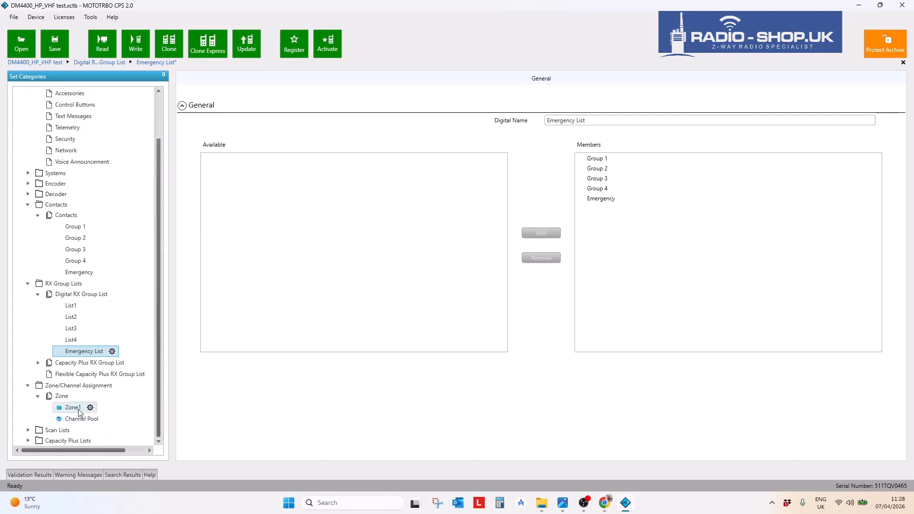
left_click(79, 409)
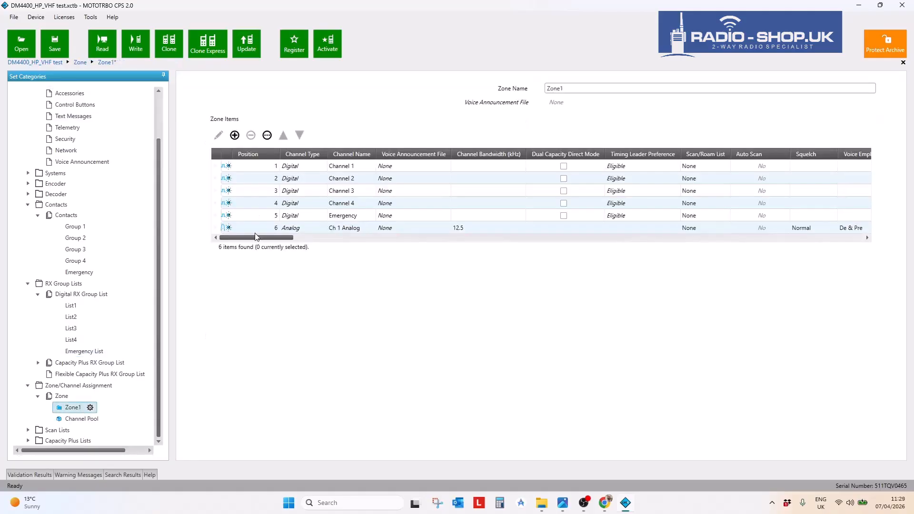
left_click(269, 231)
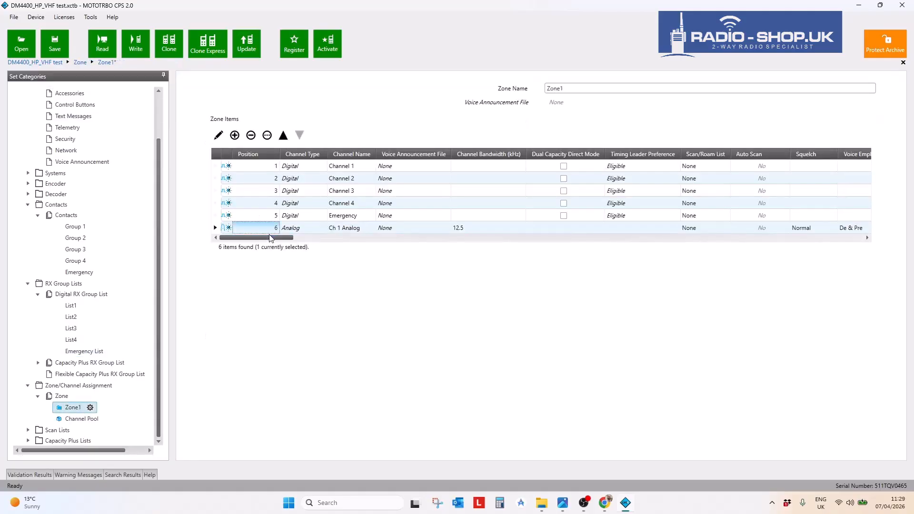
left_click_drag(289, 241, 737, 238)
left_click(636, 217)
left_click(637, 216)
left_click(623, 280)
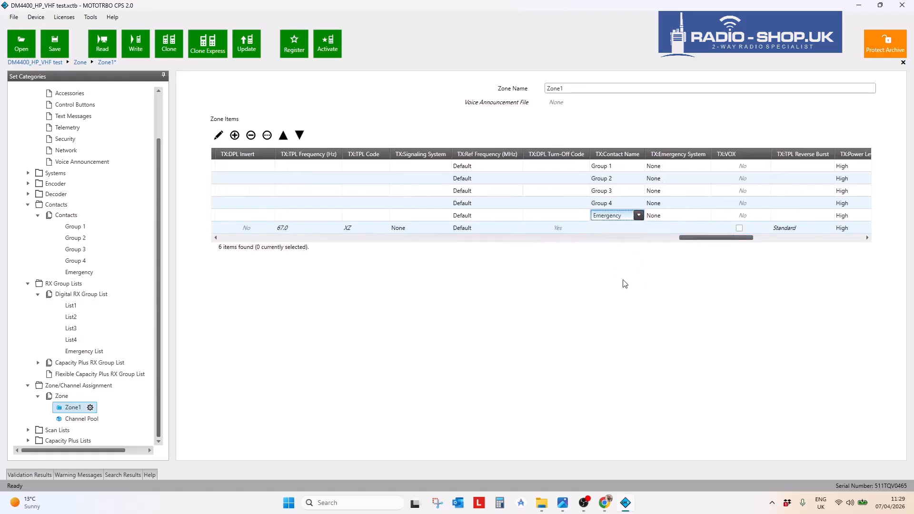
left_click_drag(723, 238, 263, 240)
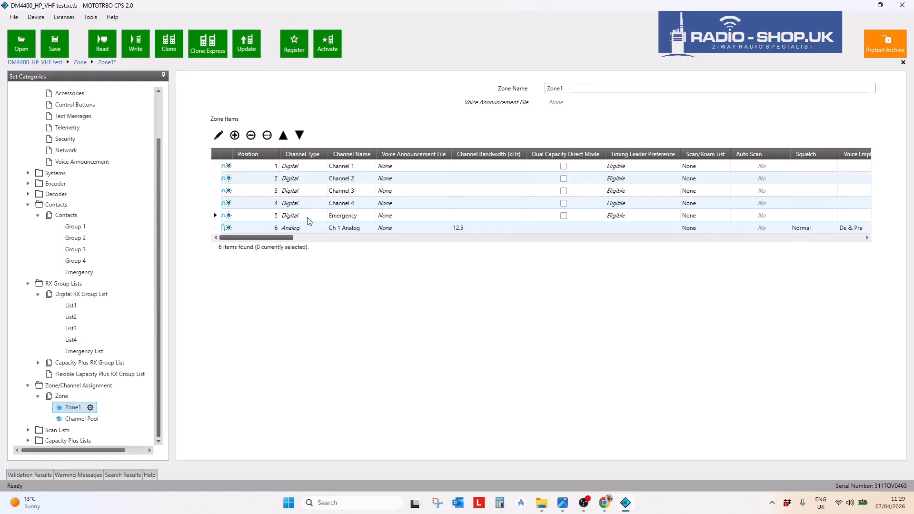
left_click(354, 217)
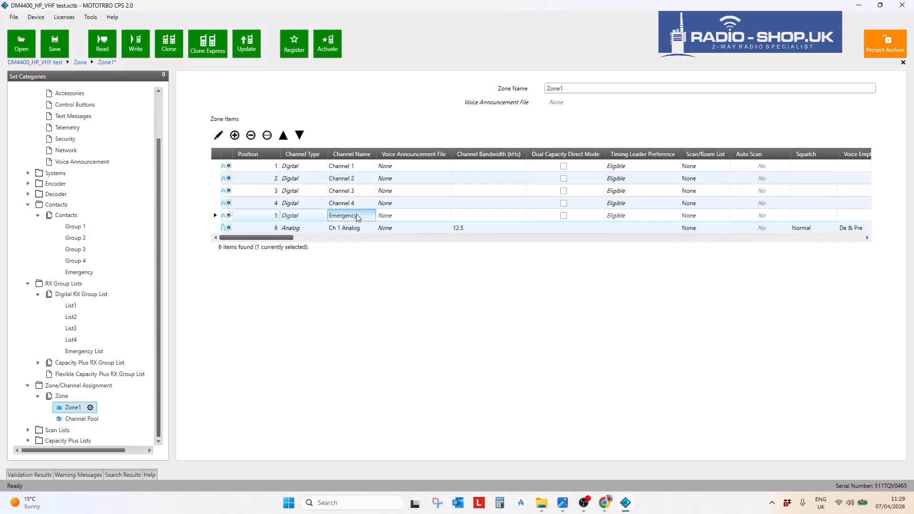
left_click(293, 206)
left_click(294, 192)
left_click(291, 176)
left_click(292, 202)
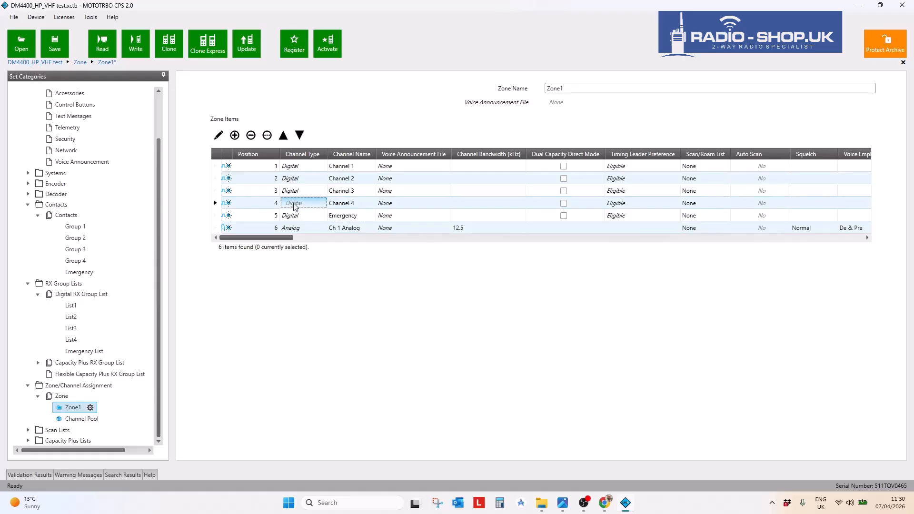
left_click(301, 166)
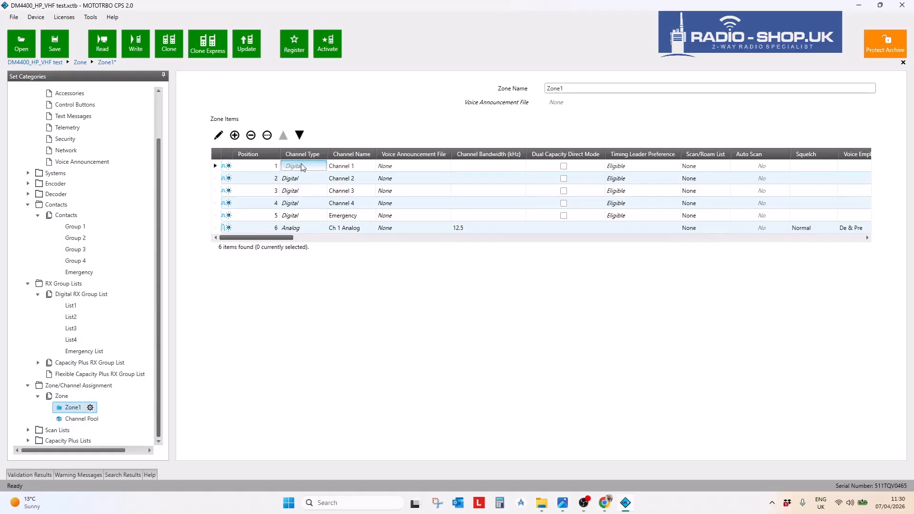
left_click_drag(285, 238, 289, 239)
left_click(298, 203)
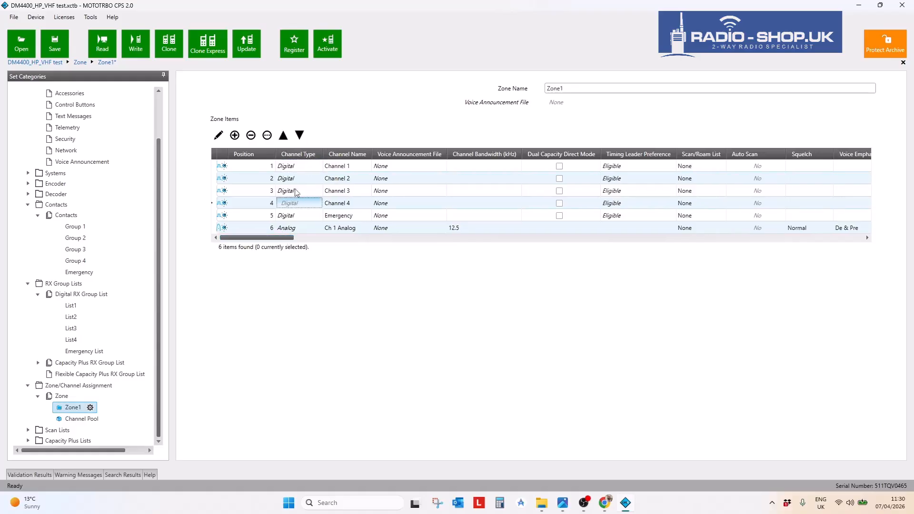
left_click(295, 216)
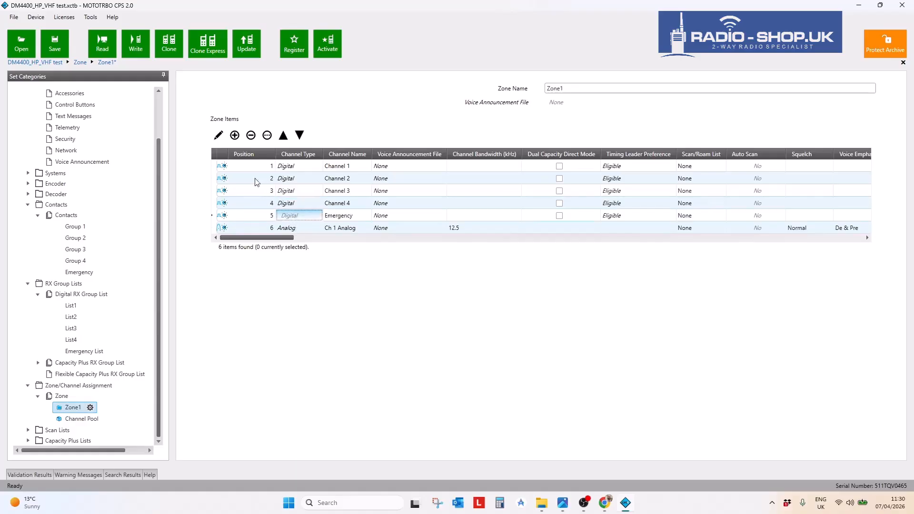
left_click(222, 168)
left_click(219, 204)
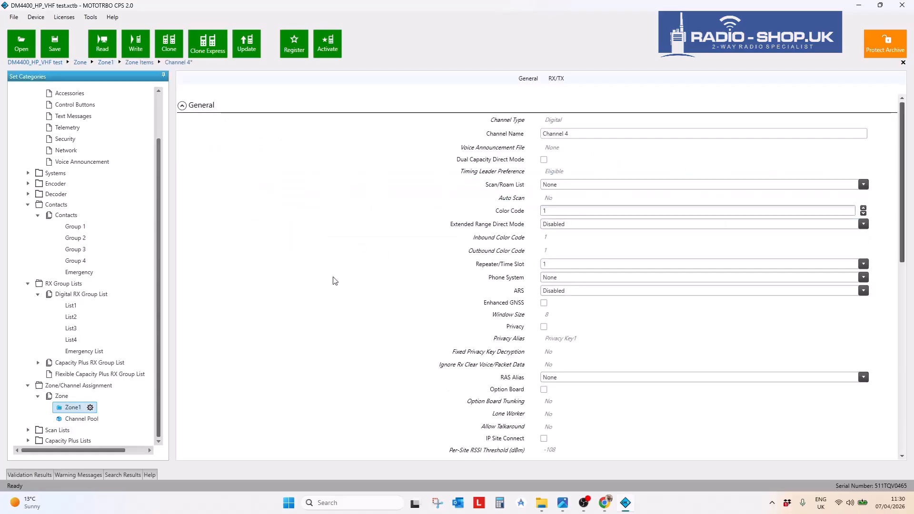
scroll(333, 285, "down", 3)
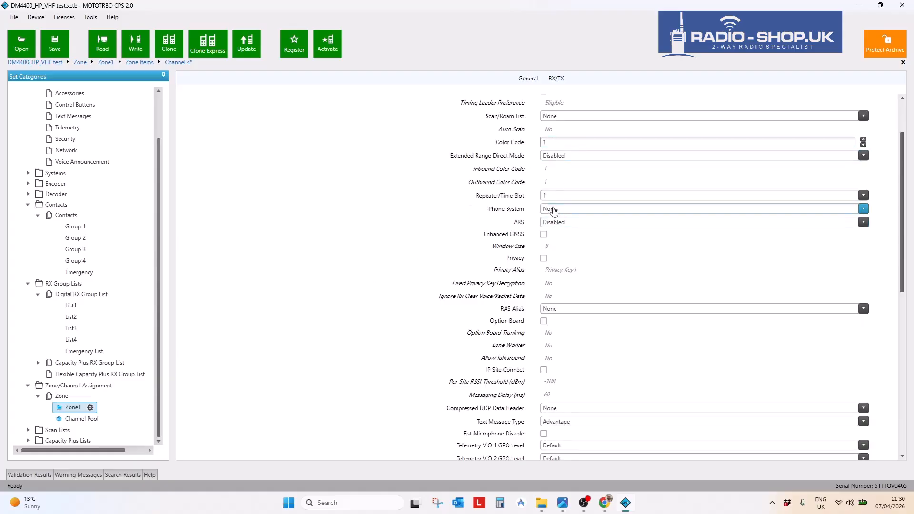
scroll(551, 197, "down", 10)
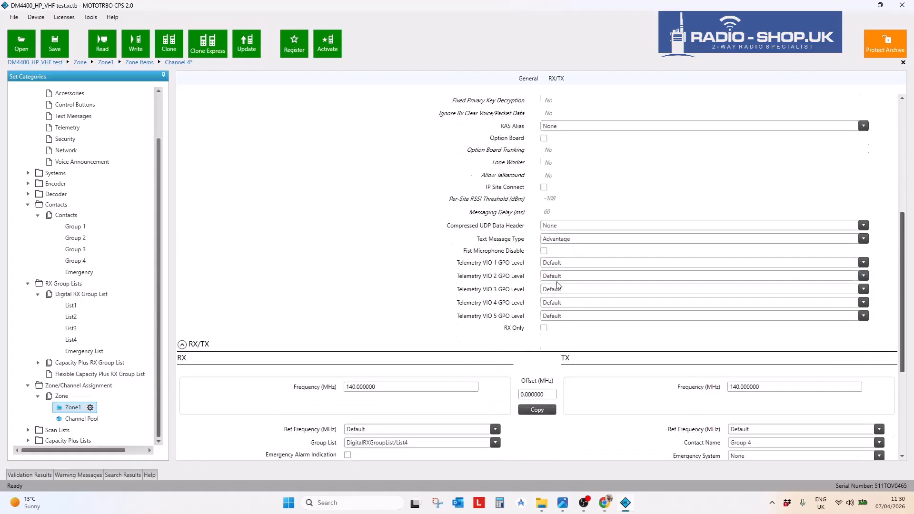
scroll(559, 276, "down", 2)
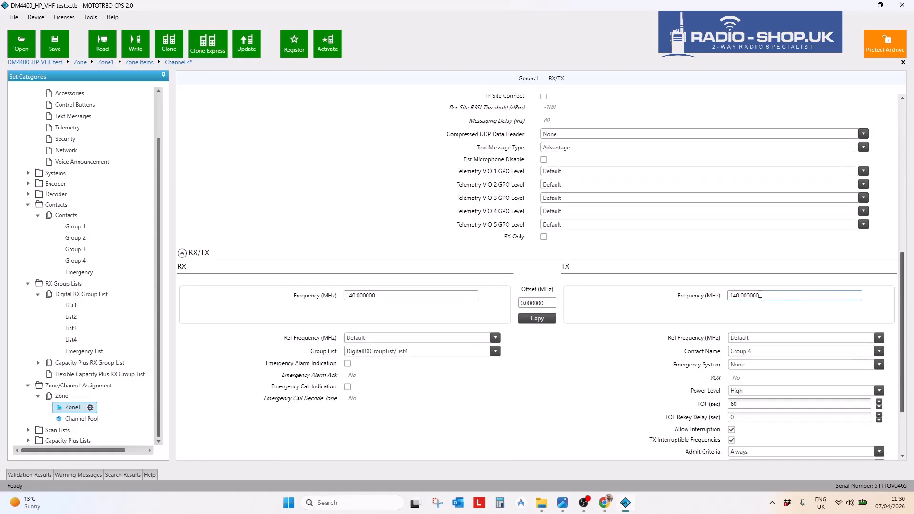
left_click(778, 297)
left_click_drag(777, 298, 592, 299)
left_click_drag(416, 297, 306, 300)
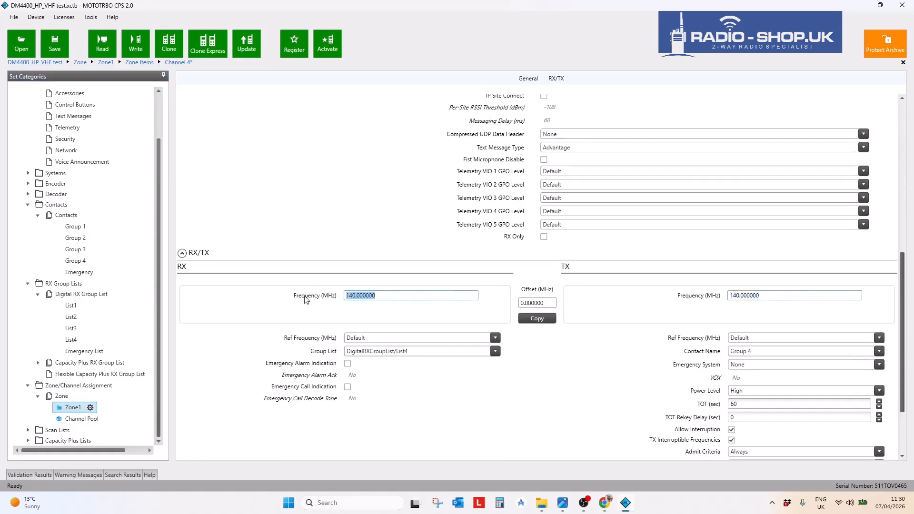
scroll(306, 305, "down", 2)
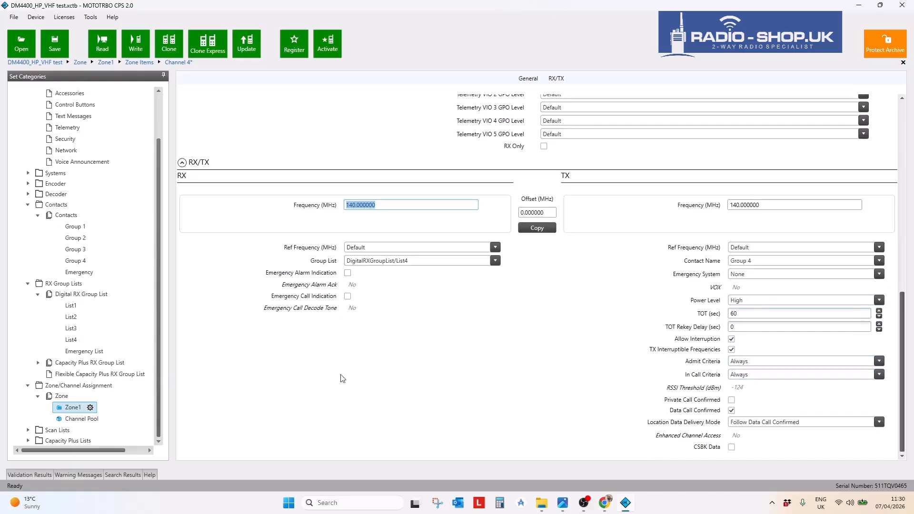
scroll(409, 374, "up", 4)
scroll(407, 384, "up", 5)
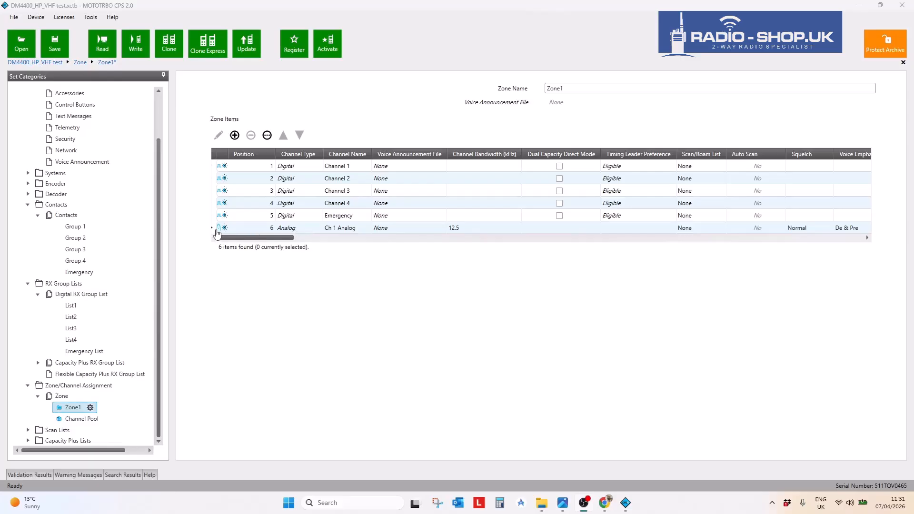
- Set Ch 1 Analog's RX Squelch Type to DPL with code 023, leaving TX on CSQ for now
left_click(244, 227)
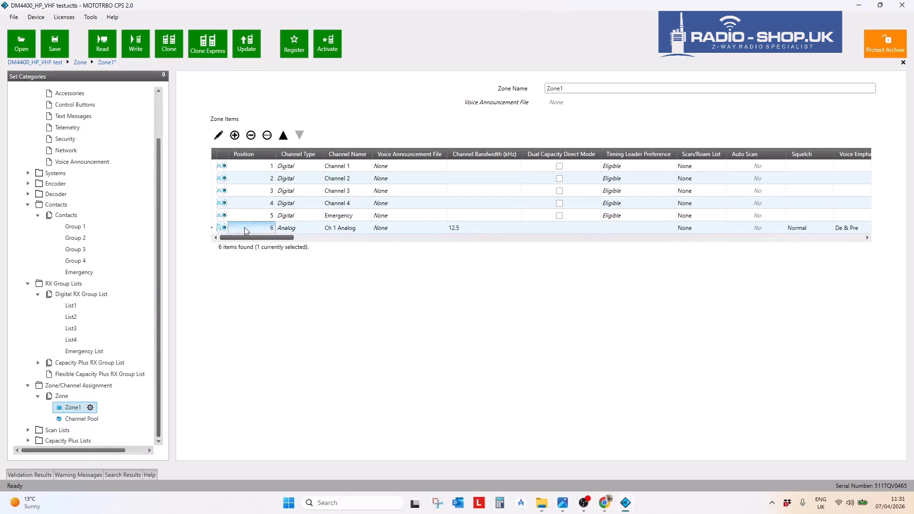
left_click(216, 138)
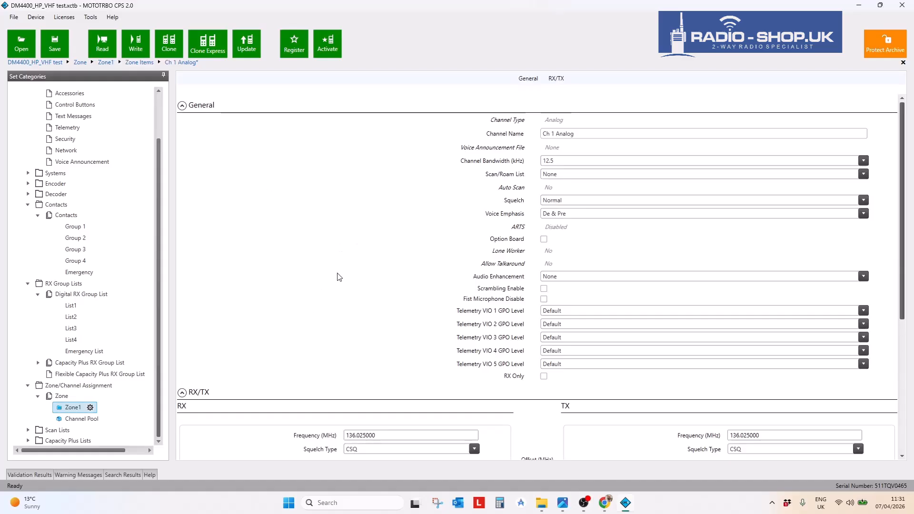
scroll(317, 258, "down", 7)
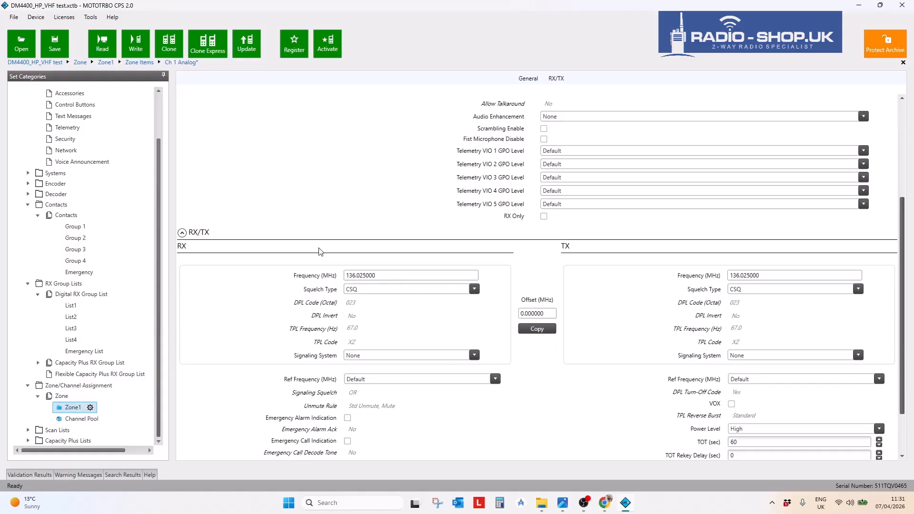
left_click(474, 289)
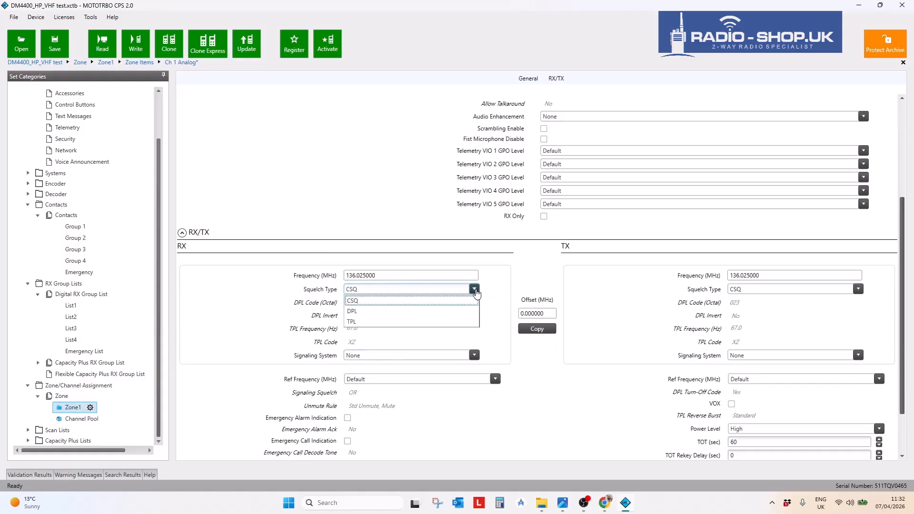
left_click(456, 316)
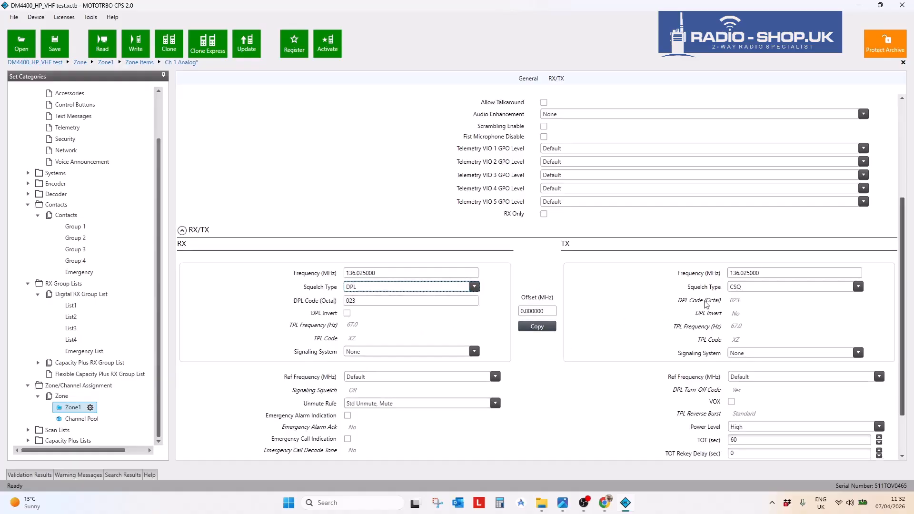
left_click(859, 288)
left_click(858, 286)
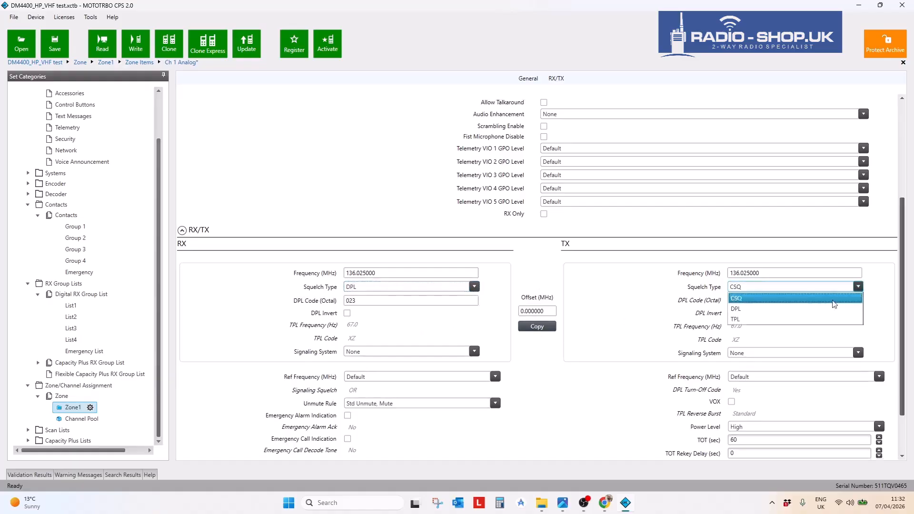
left_click(752, 297)
left_click(399, 274)
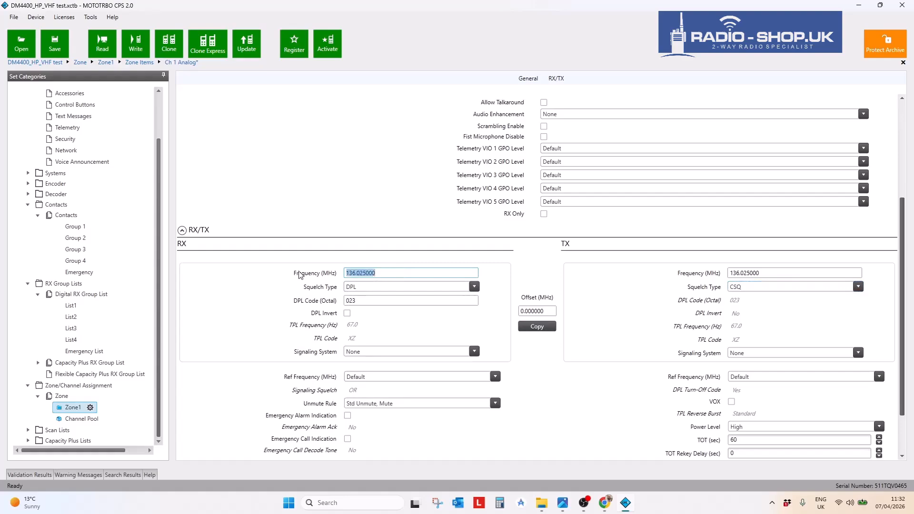
left_click(386, 302)
scroll(413, 318, "down", 3)
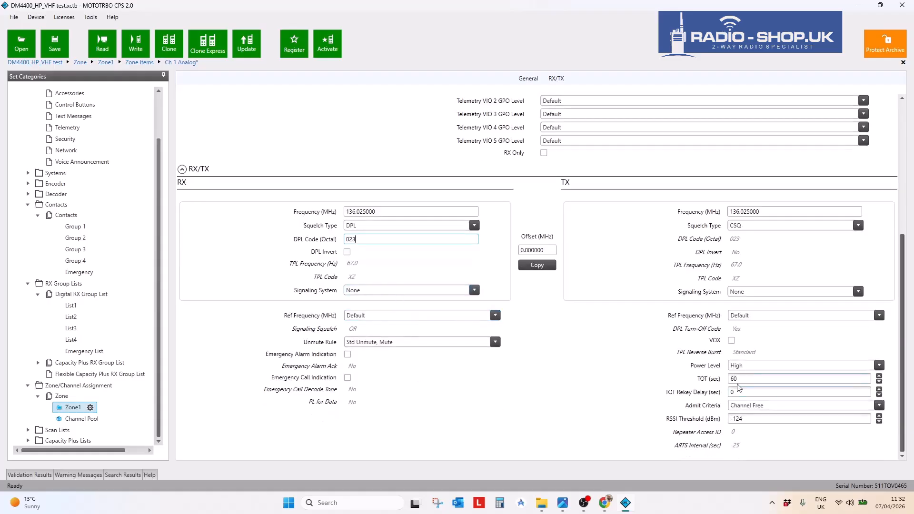
- Set Admit Criteria to Always and copy the RX DPL 023 squelch settings to transmit
left_click_drag(753, 379, 709, 378)
key("shift+Tab")
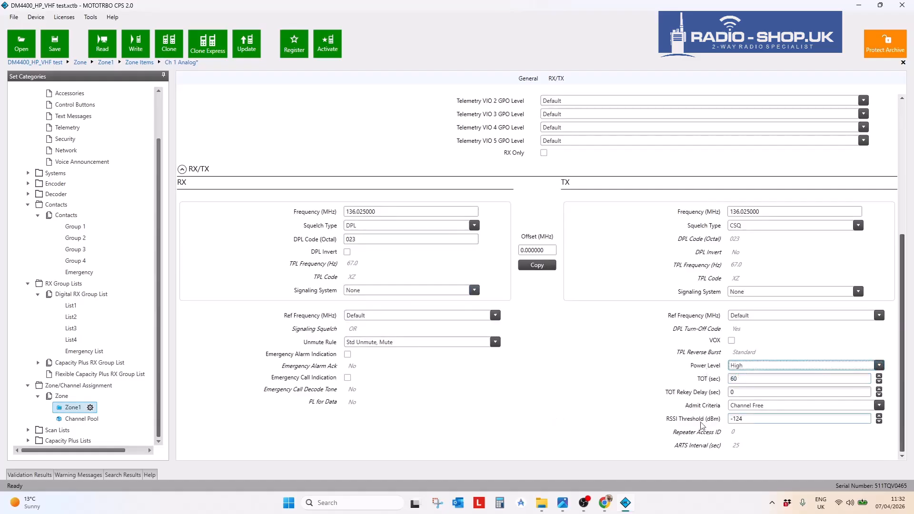
left_click(831, 408)
left_click(772, 418)
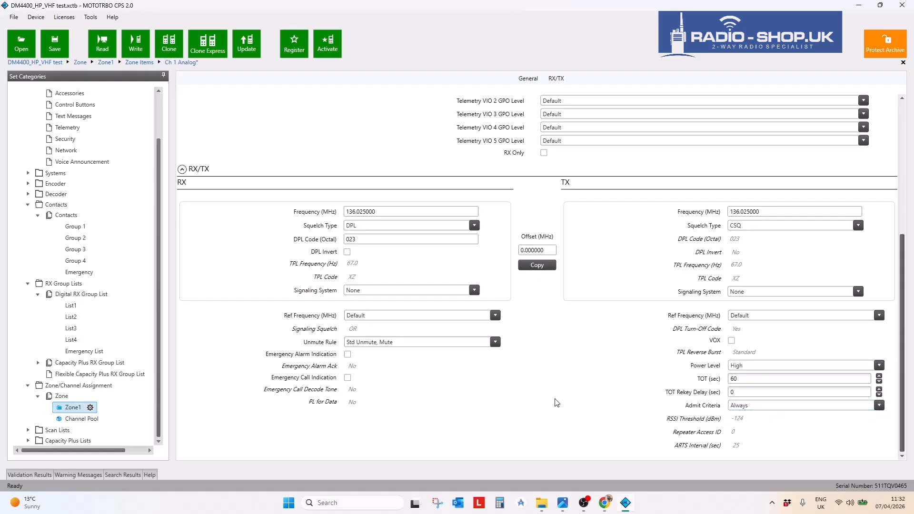
left_click(752, 408)
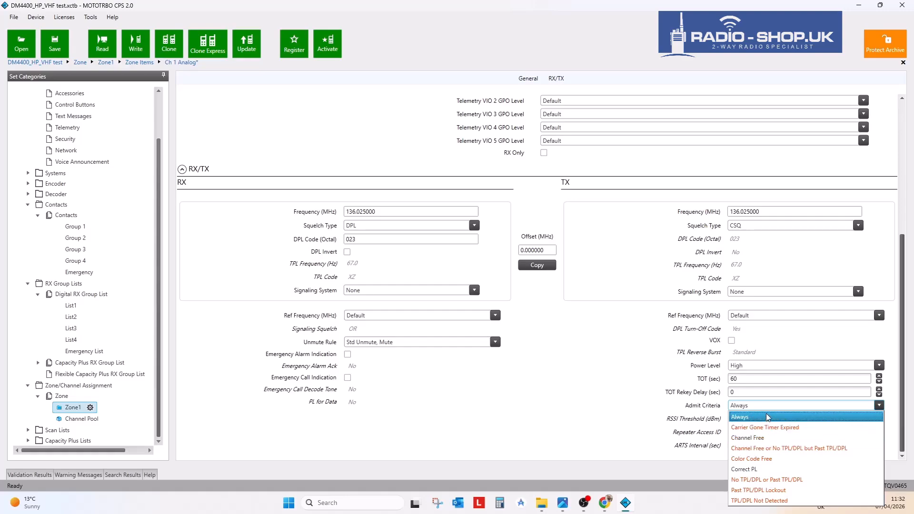
left_click(613, 396)
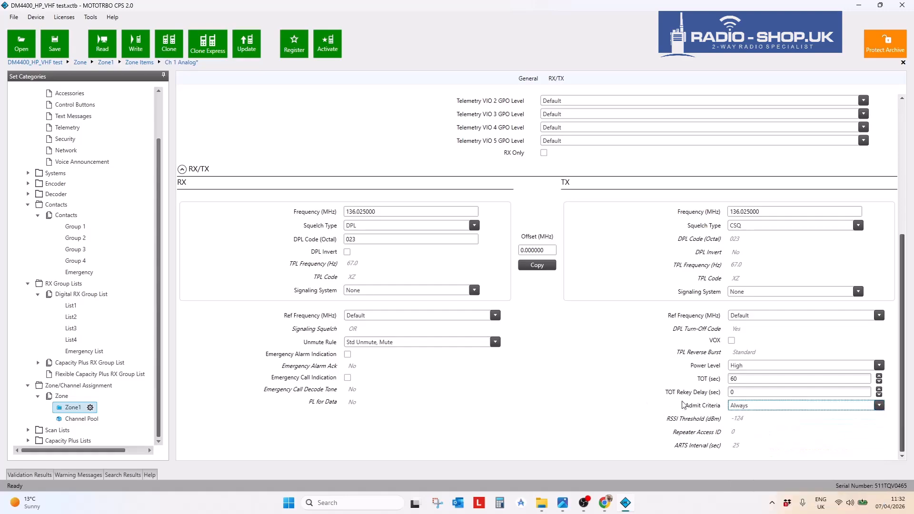
left_click(750, 408)
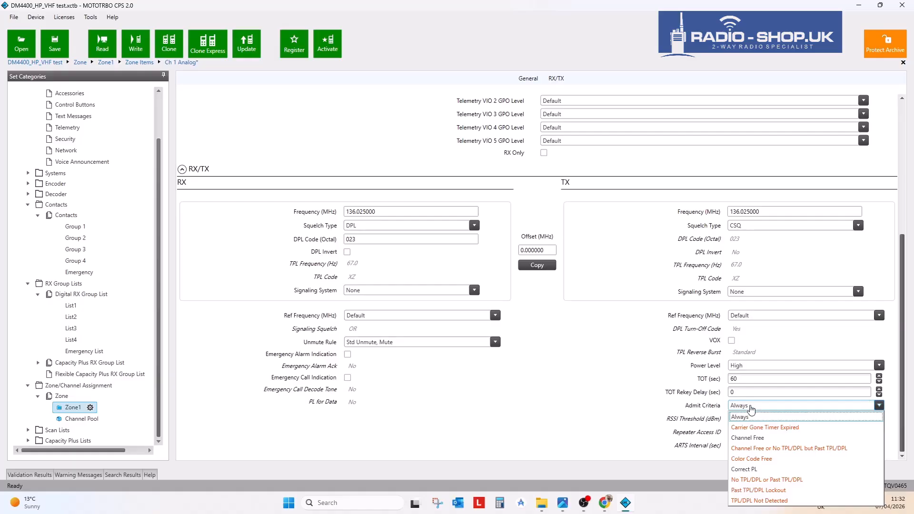
left_click(751, 408)
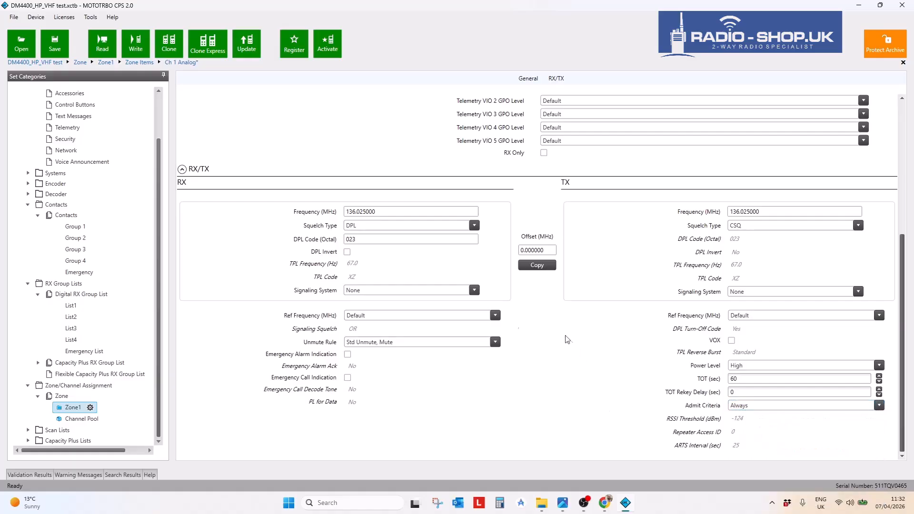
left_click_drag(367, 243, 336, 246)
left_click(369, 243)
left_click_drag(368, 241, 316, 243)
left_click(537, 265)
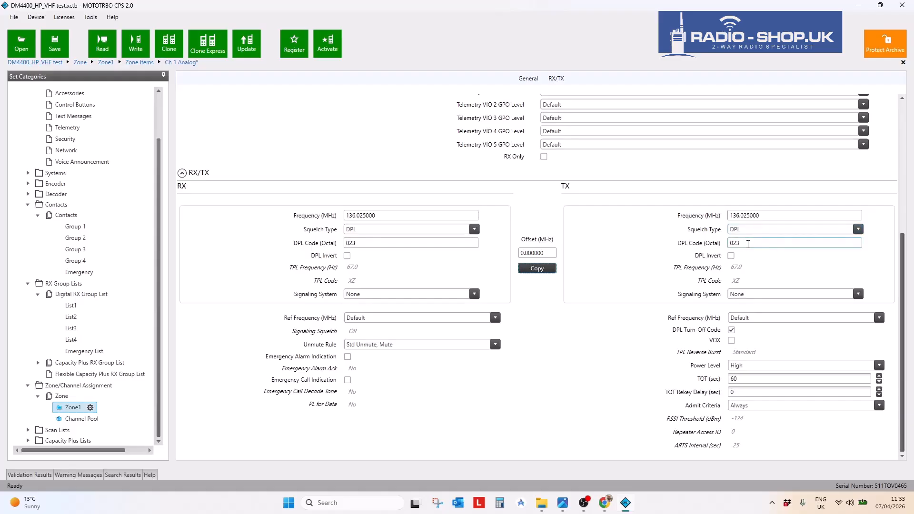
scroll(629, 352, "up", 5)
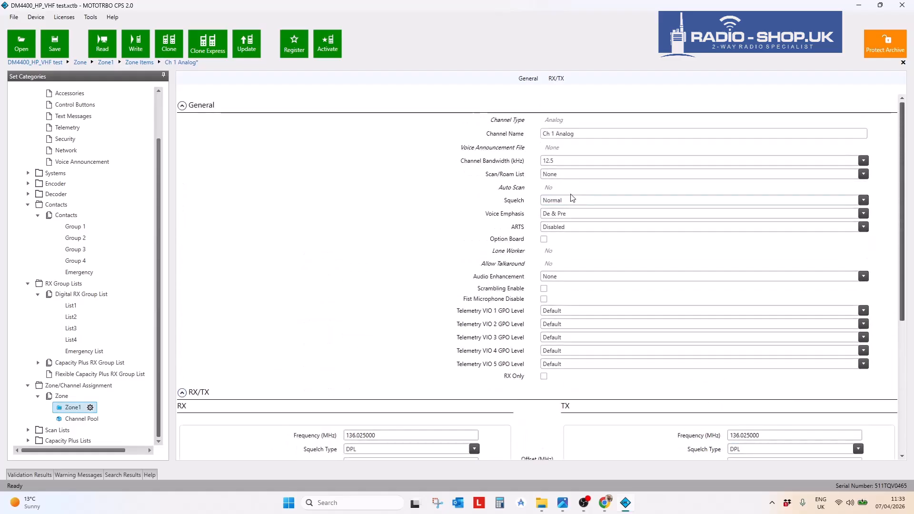
left_click(573, 162)
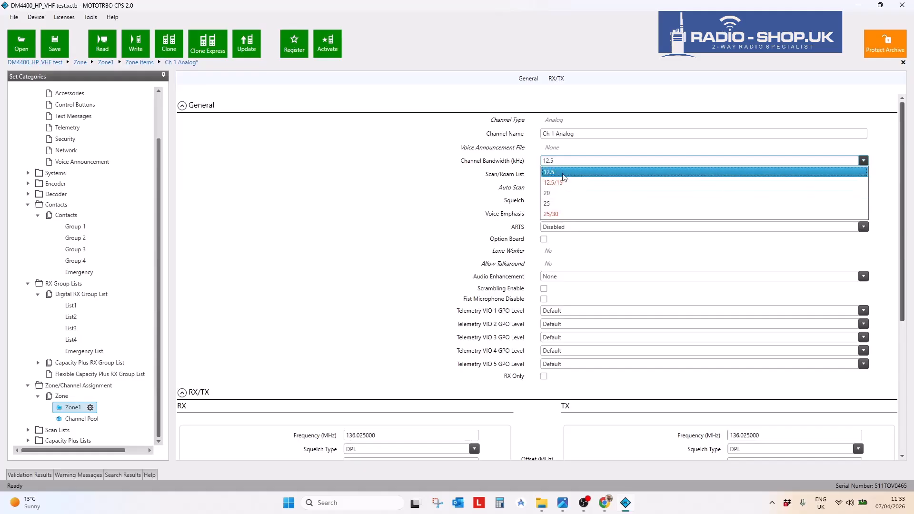
left_click(566, 173)
scroll(398, 250, "down", 6)
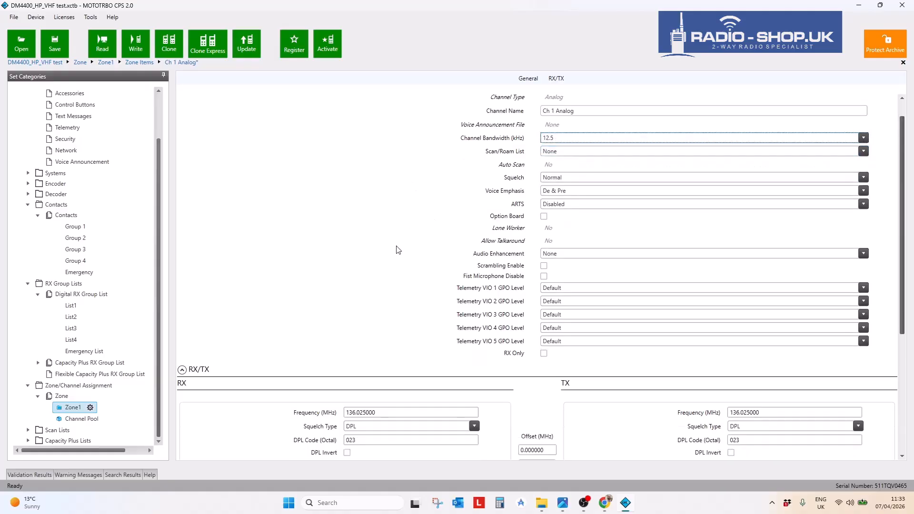
scroll(398, 250, "down", 1)
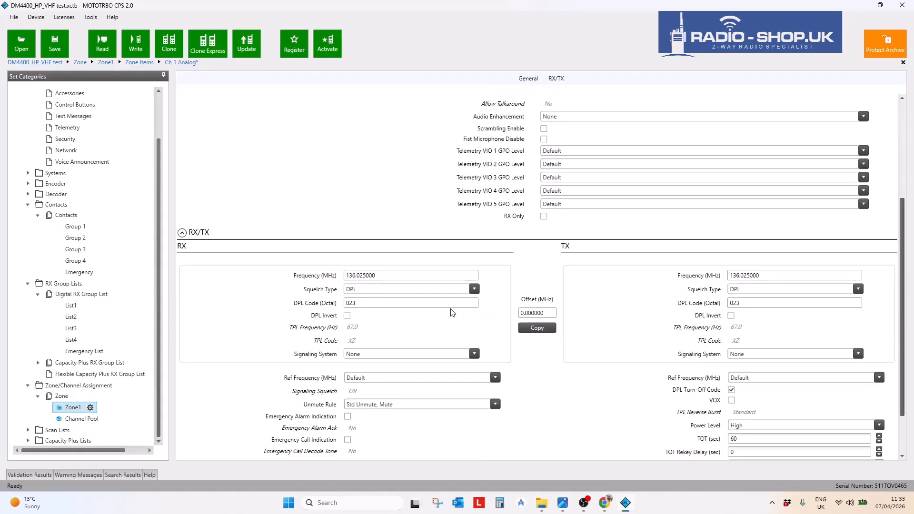
left_click(356, 303)
left_click(77, 407)
- Add 2 copies of the Ch 1 Analog channel to Zone1
left_click(72, 409)
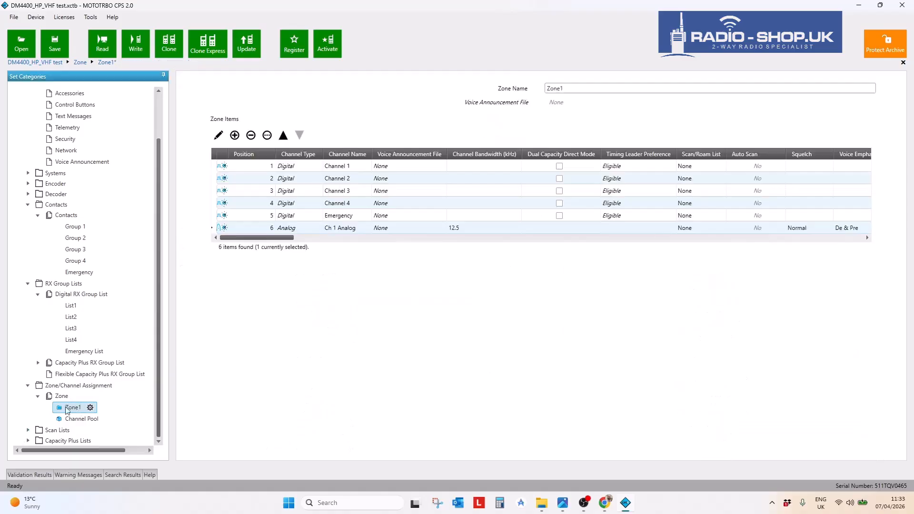
left_click(215, 230)
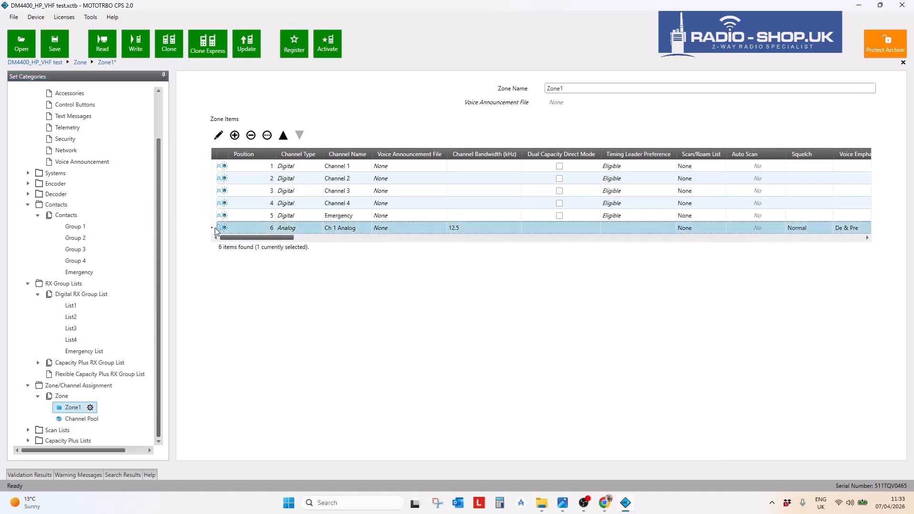
left_click(267, 136)
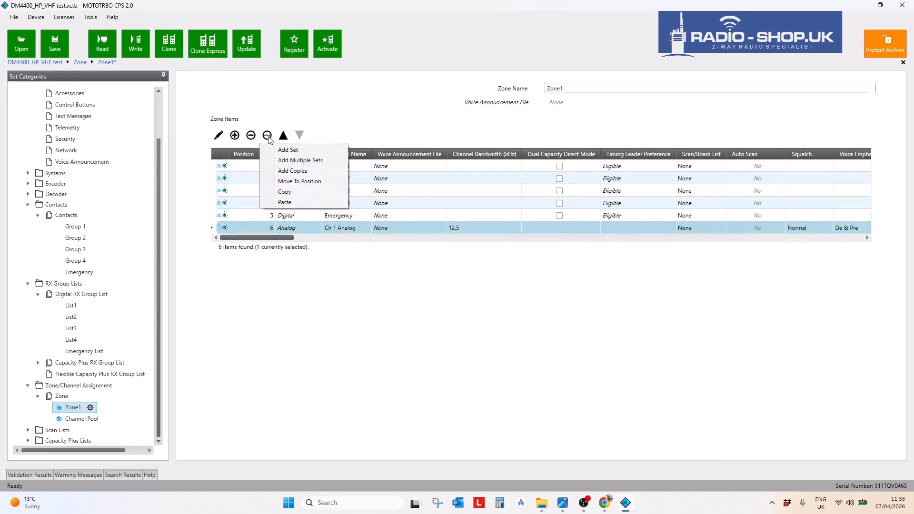
left_click(295, 171)
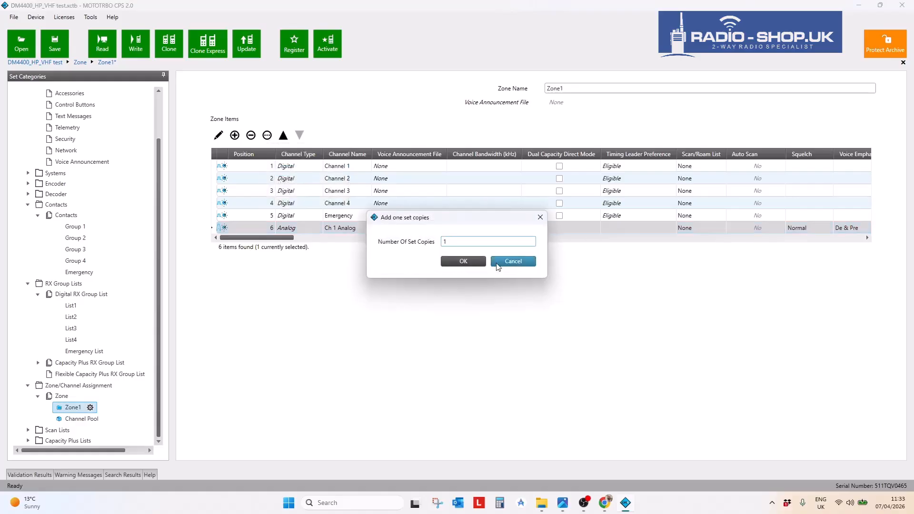
left_click_drag(475, 243, 425, 242)
type("2")
left_click(464, 261)
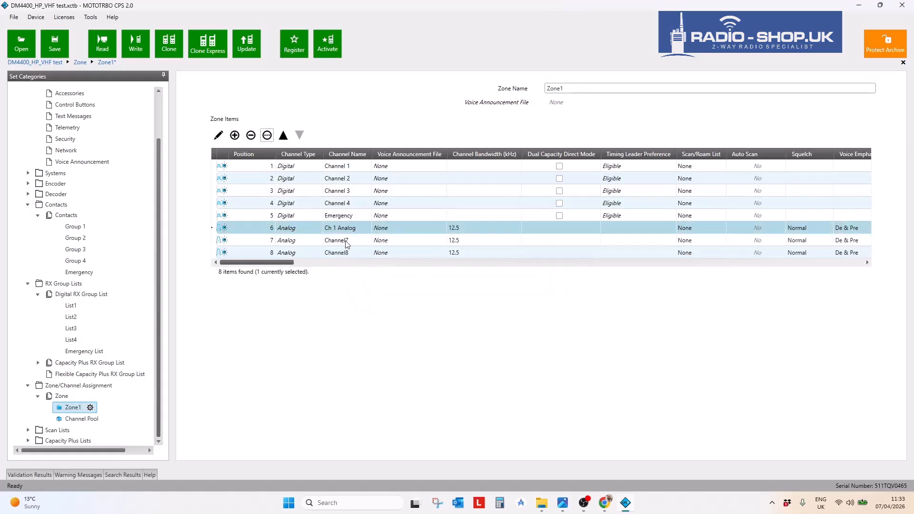
- Rename the new rows 7 and 8 to Ch 2 Analog and Ch 3 Analog
right_click(347, 245)
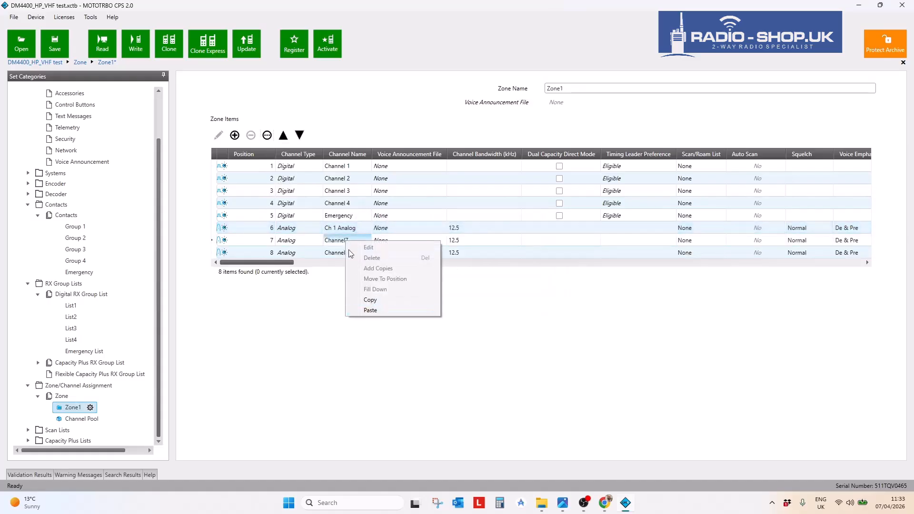
left_click(351, 241)
left_click_drag(351, 241, 287, 244)
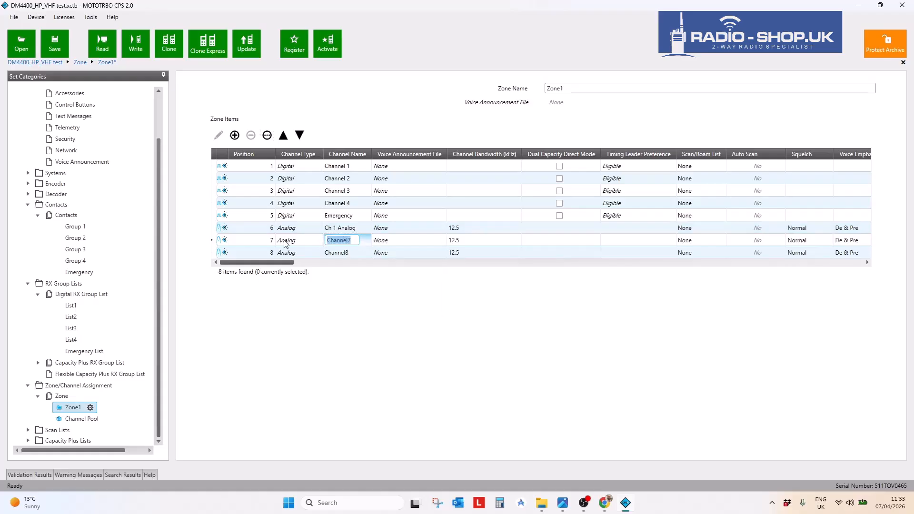
type("Ch 2 Analog")
left_click(347, 253)
key("ctrl+a")
type("C")
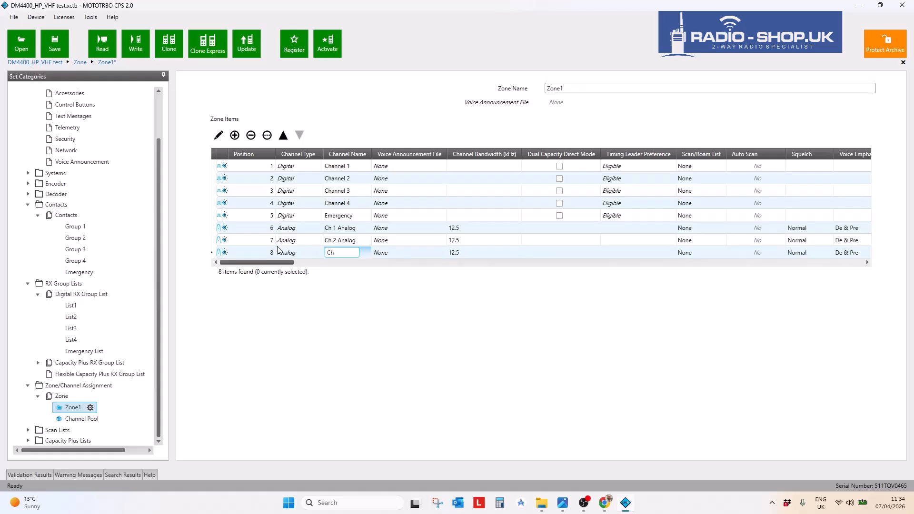
type("h 3 Analog")
key("Return")
- Set Ch 2 Analog's receive frequency to 137 MHz and copy it to transmit
left_click(220, 243)
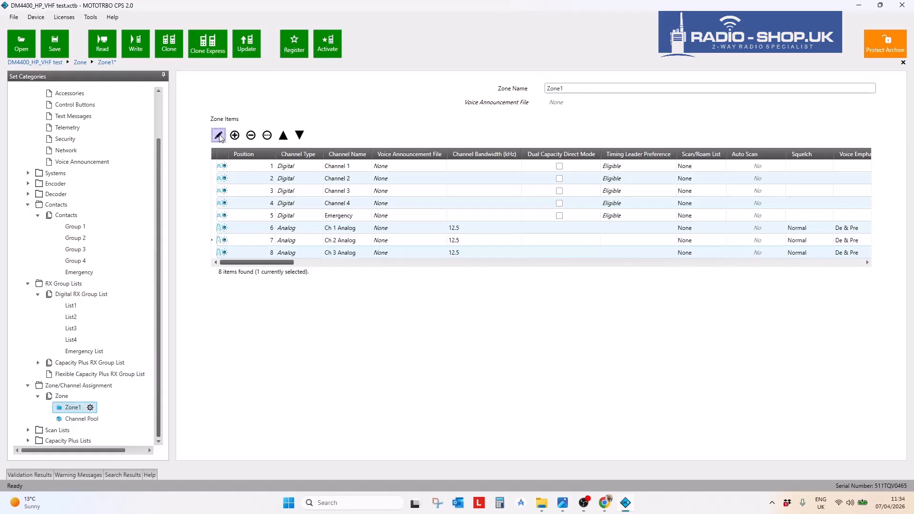
left_click_drag(382, 435, 314, 432)
type("137.000")
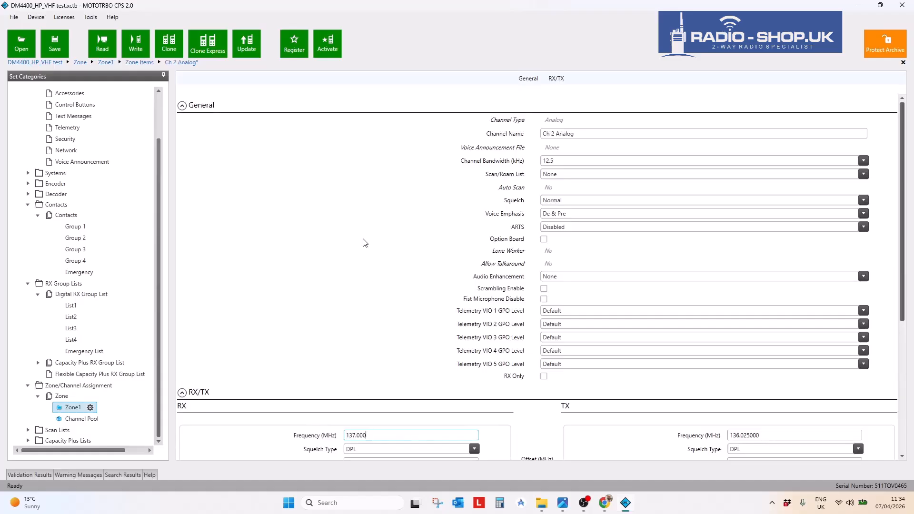
scroll(363, 247, "down", 3)
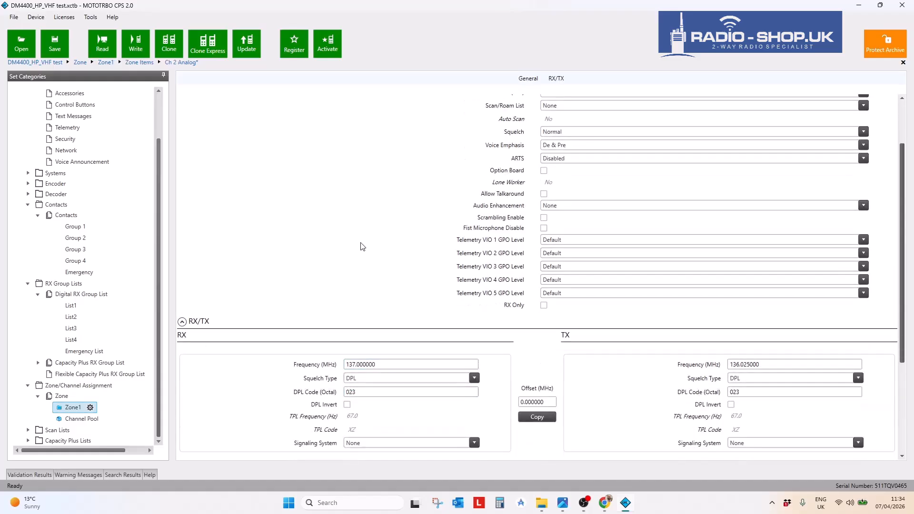
left_click(533, 416)
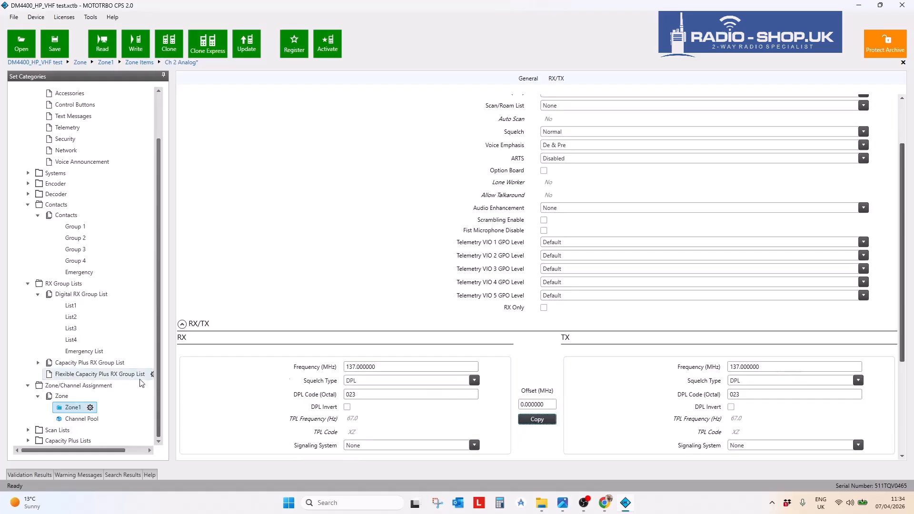
left_click(76, 408)
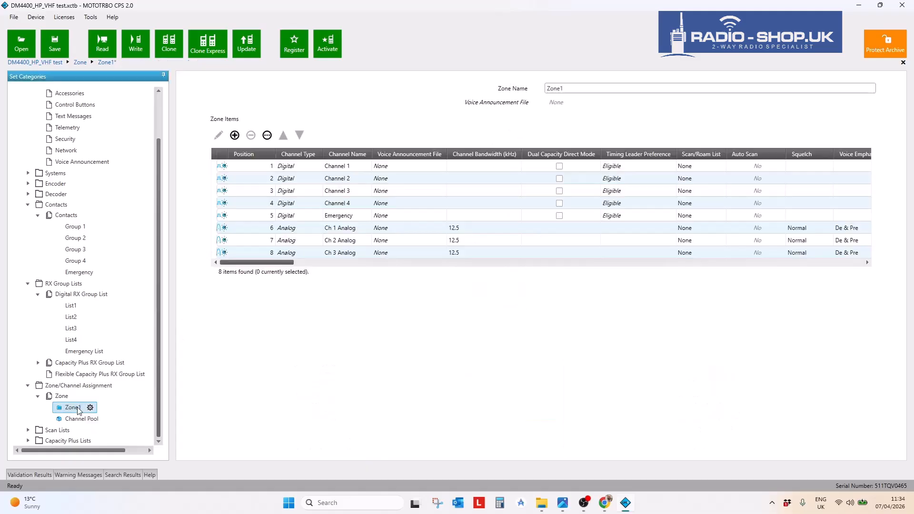
- Set Ch 3 Analog's receive and transmit frequency to 138.000000 MHz
left_click(218, 254)
left_click(218, 137)
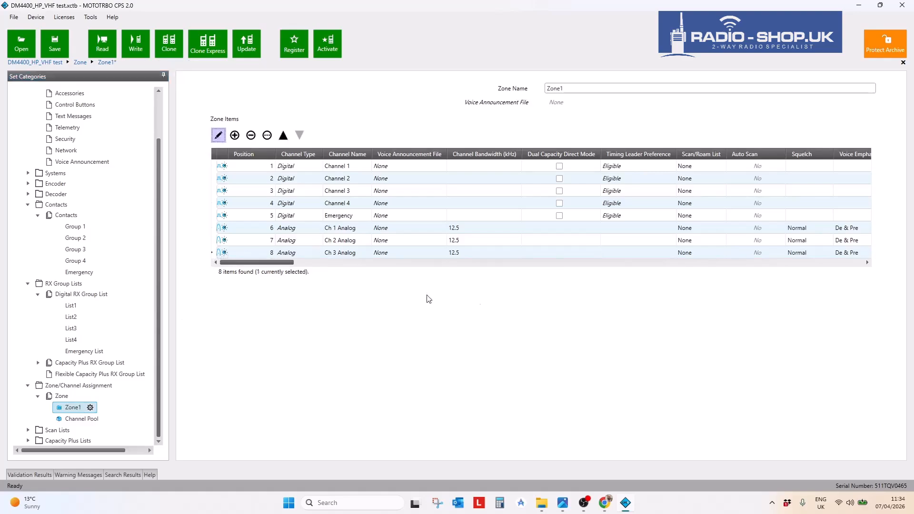
scroll(420, 371, "down", 1)
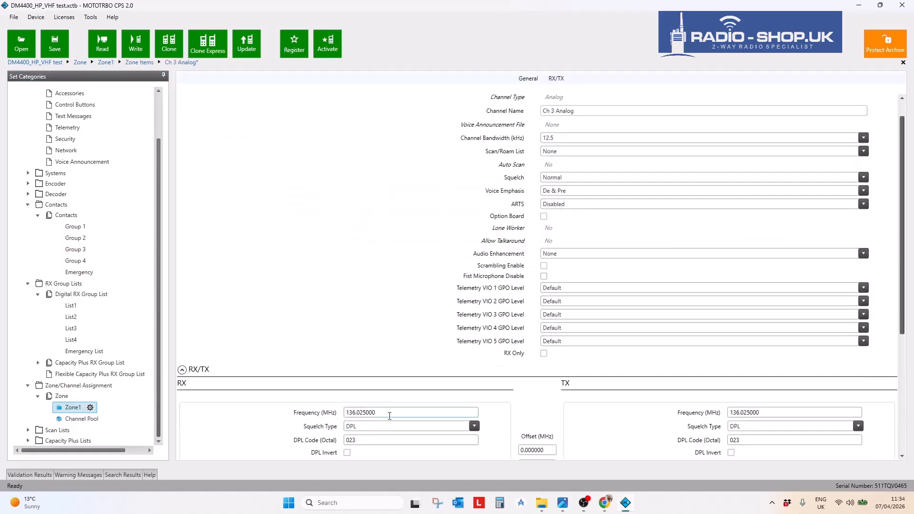
left_click_drag(381, 412, 342, 414)
type("138.0000")
left_click(336, 393)
scroll(275, 322, "down", 2)
scroll(284, 324, "down", 2)
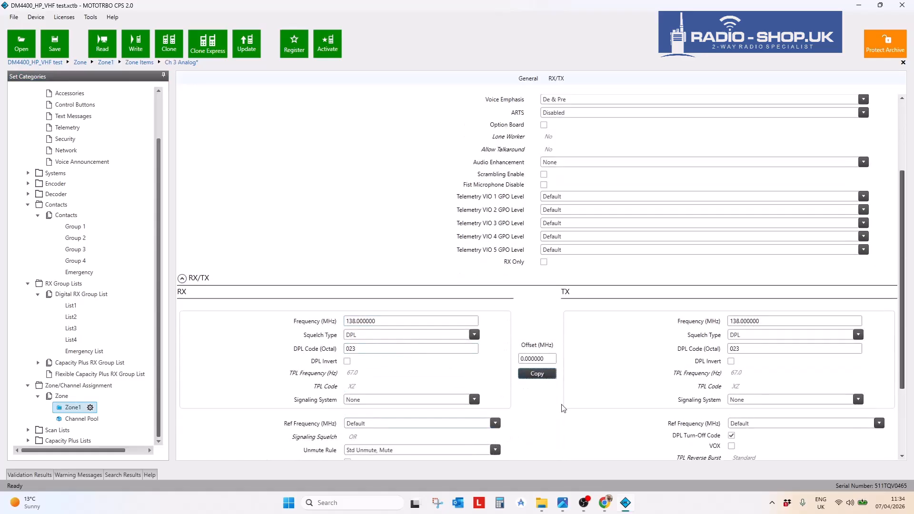
left_click(73, 408)
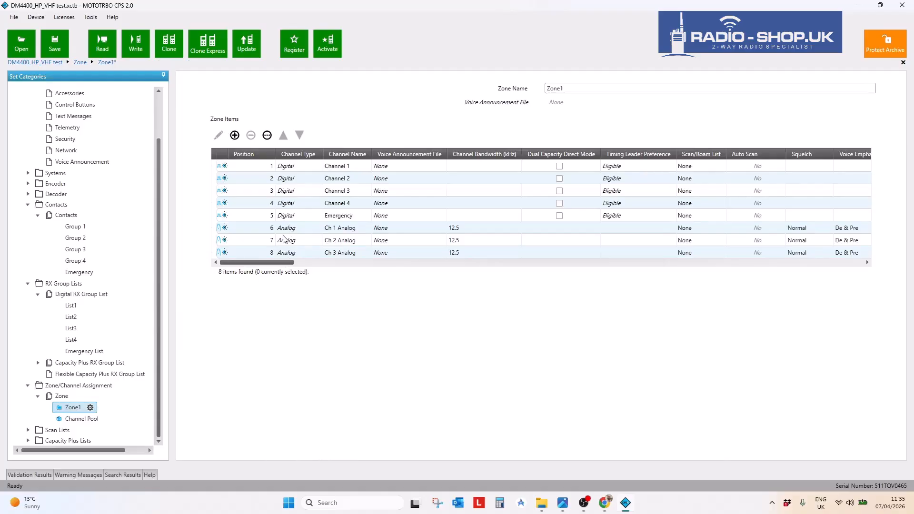
left_click_drag(156, 162, 158, 93)
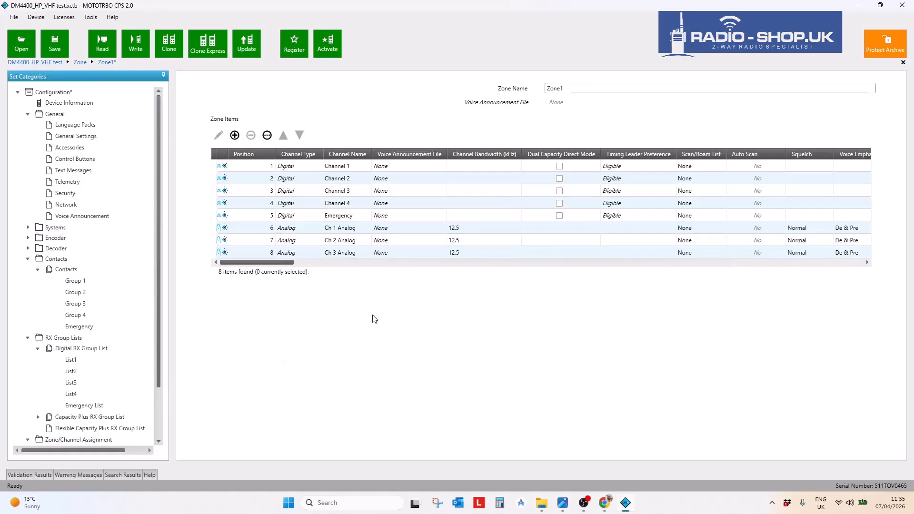
- Check the serial number under Device Information, then show the Contacts list
left_click(66, 105)
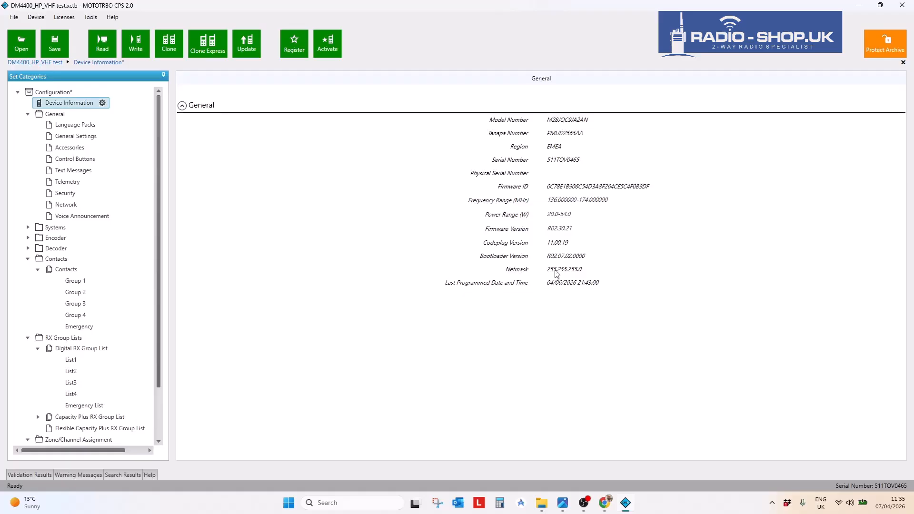
left_click_drag(582, 163, 528, 167)
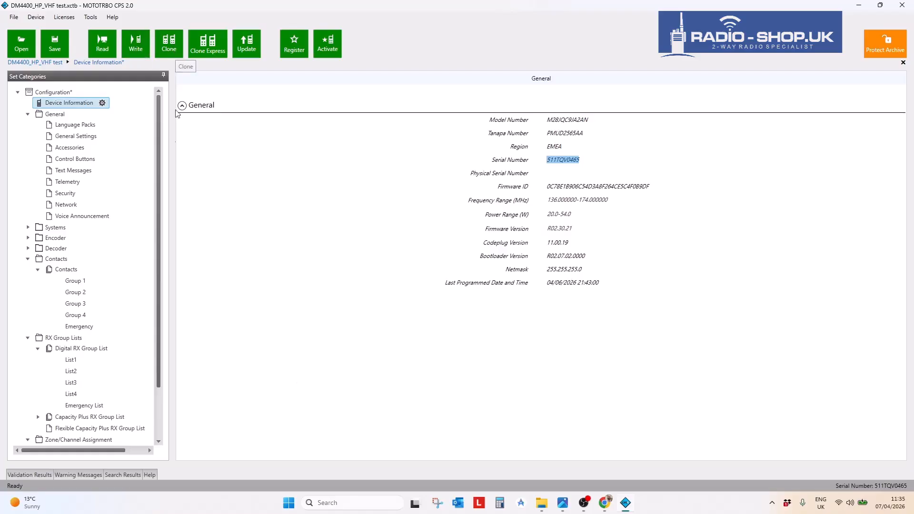
left_click(158, 315)
left_click(66, 270)
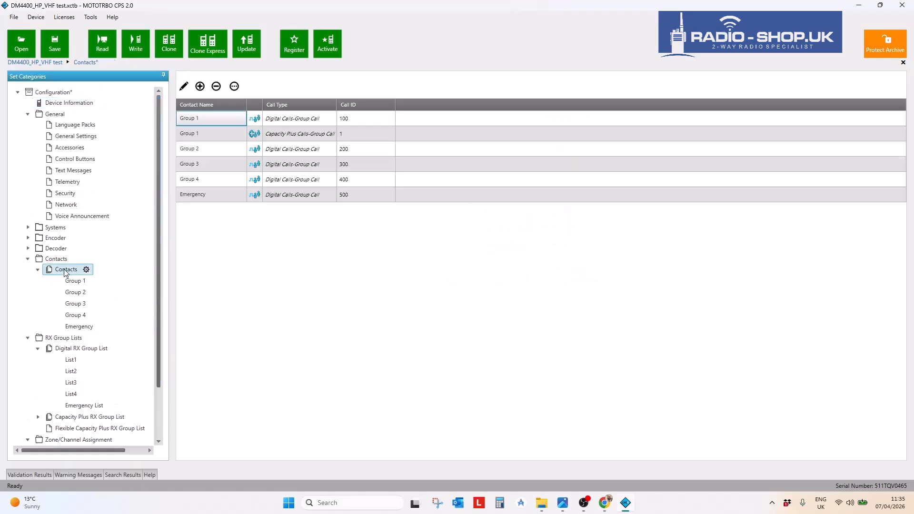
- Create a new digital contact with call type Private Call
right_click(65, 271)
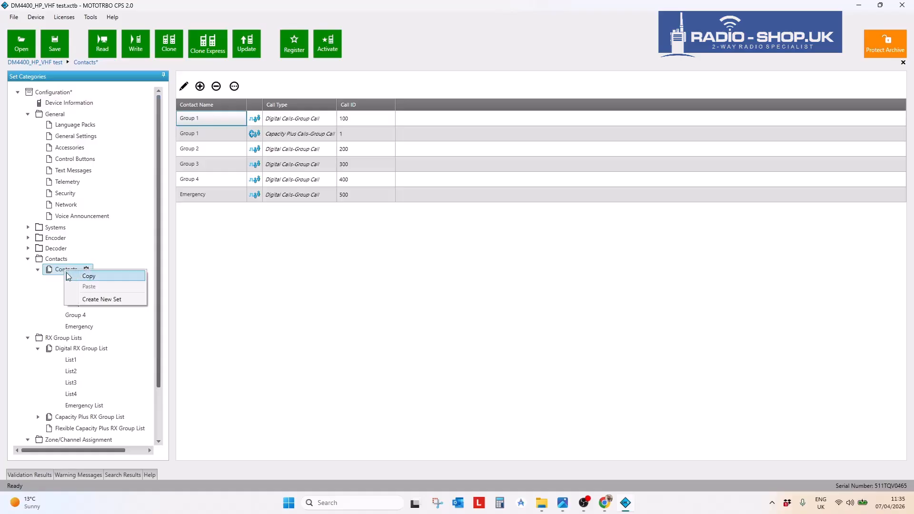
double_click(61, 270)
left_click(199, 87)
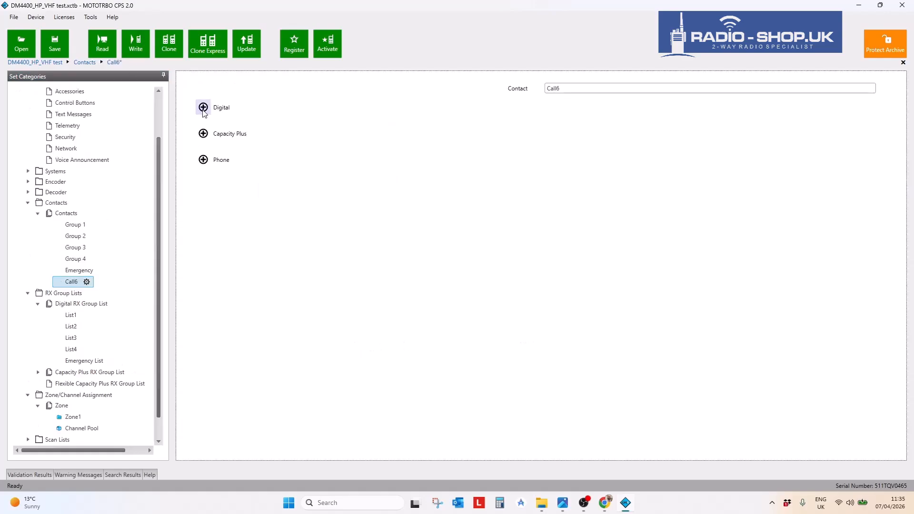
left_click(203, 110)
left_click(526, 241)
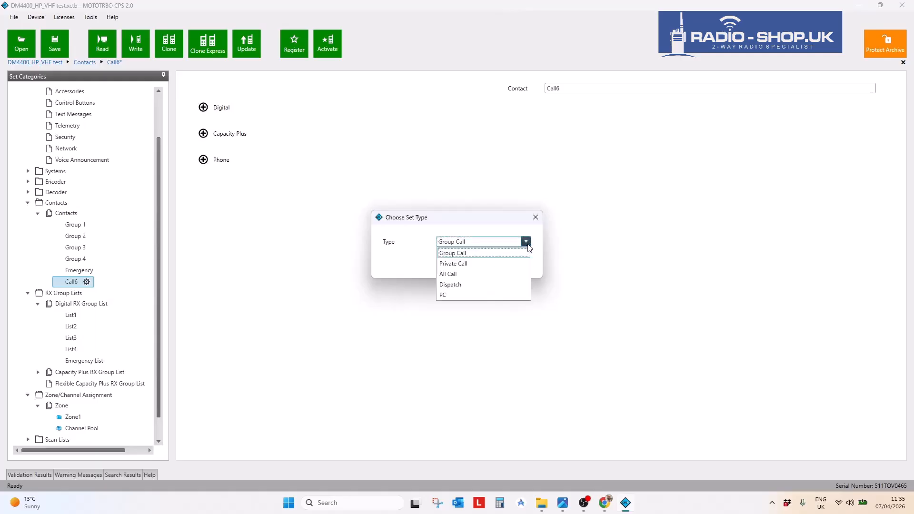
left_click(506, 263)
left_click(472, 265)
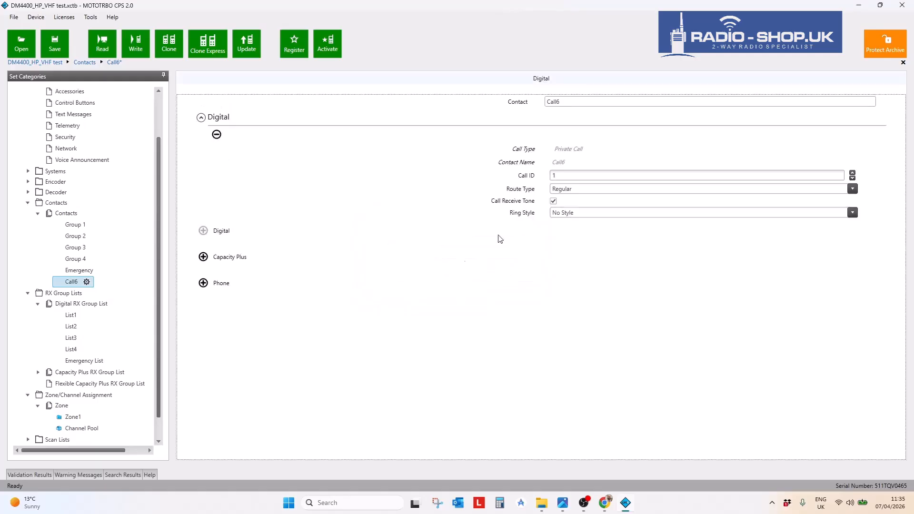
- Rename the new contact from Call6 to 'Bob' and set its Call ID to 10
left_click_drag(565, 102, 531, 106)
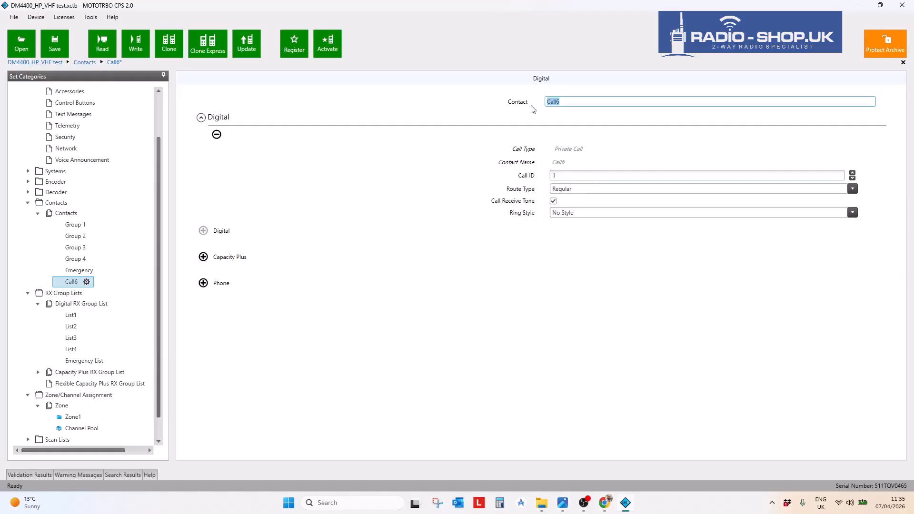
type("Bob")
left_click(468, 364)
type("0")
left_click_drag(159, 282, 155, 171)
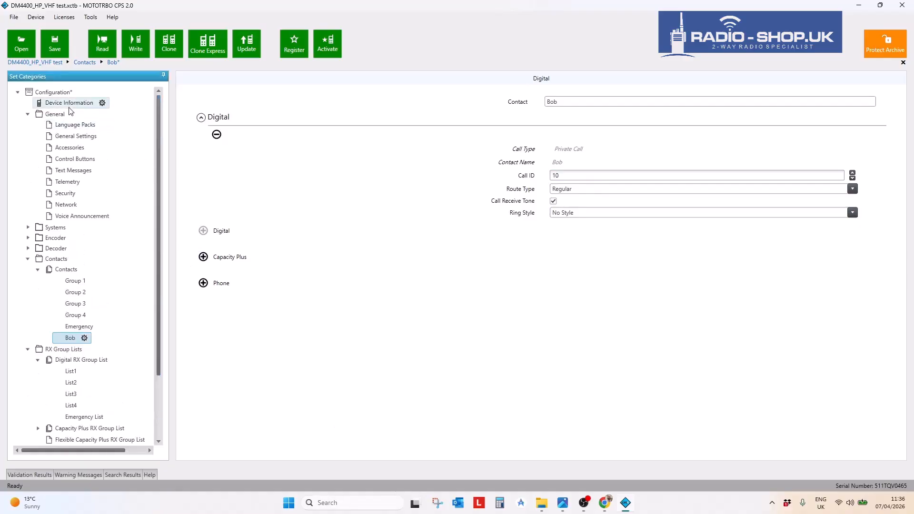
- Change the Radio ID in General Settings from 1 to 10
left_click(72, 138)
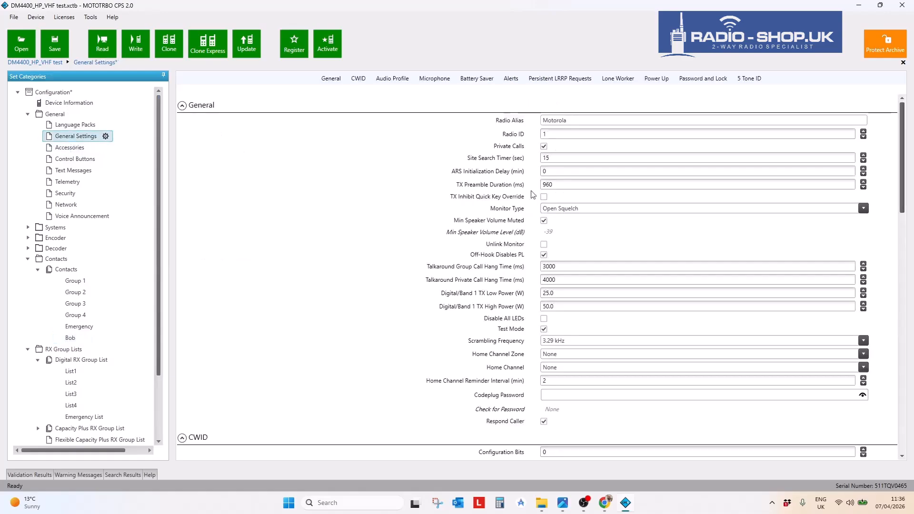
left_click(551, 137)
type("0")
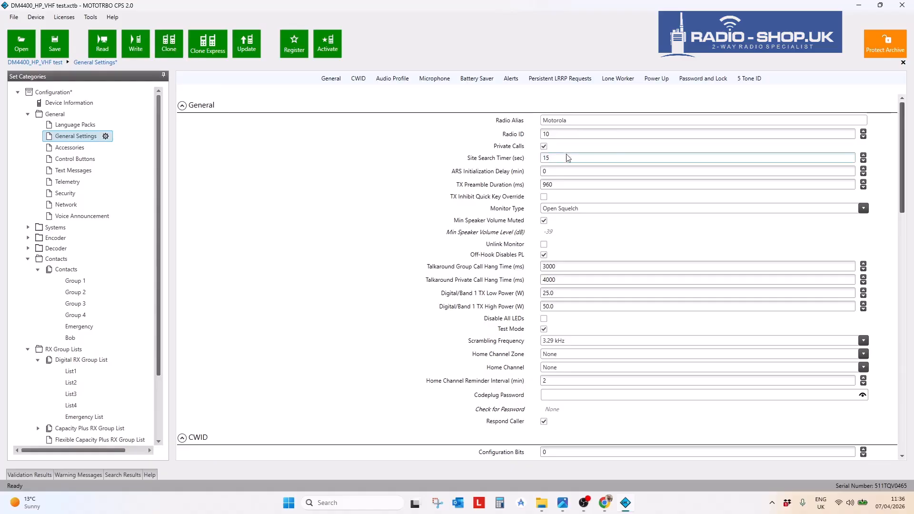
- Show the codeplug's Feature Sets list of 22 features and expand the Configuration tree
left_click_drag(567, 135, 528, 137)
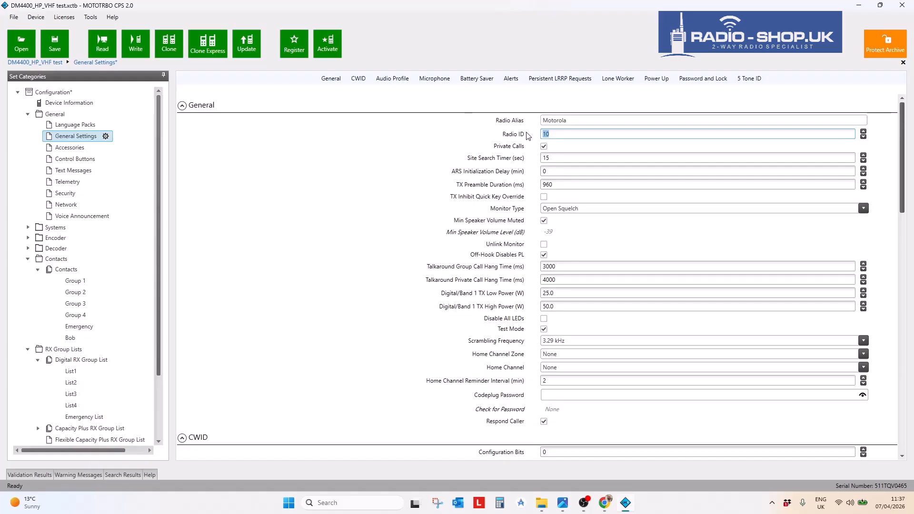
left_click(69, 338)
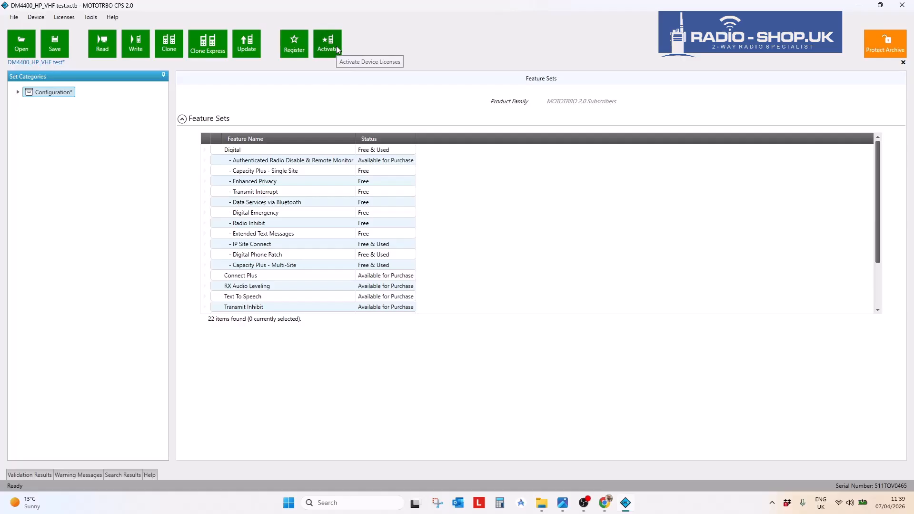
left_click(240, 297)
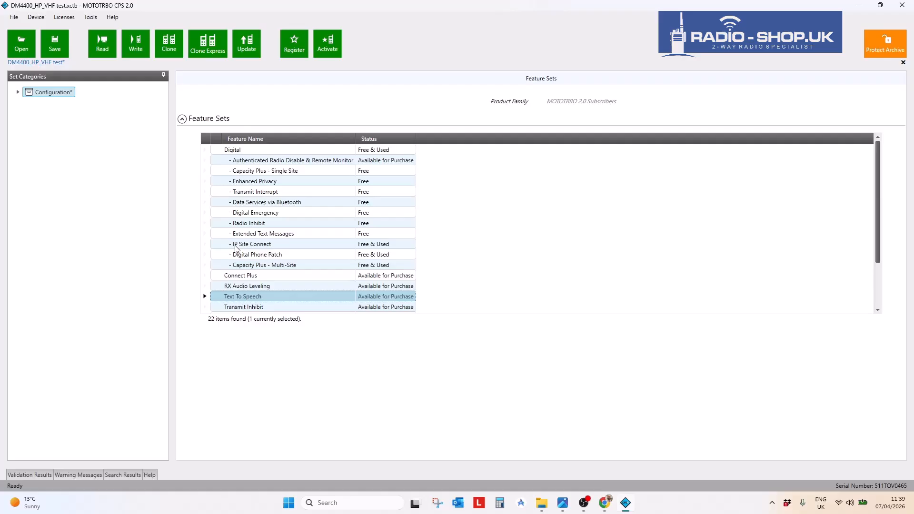
left_click(18, 93)
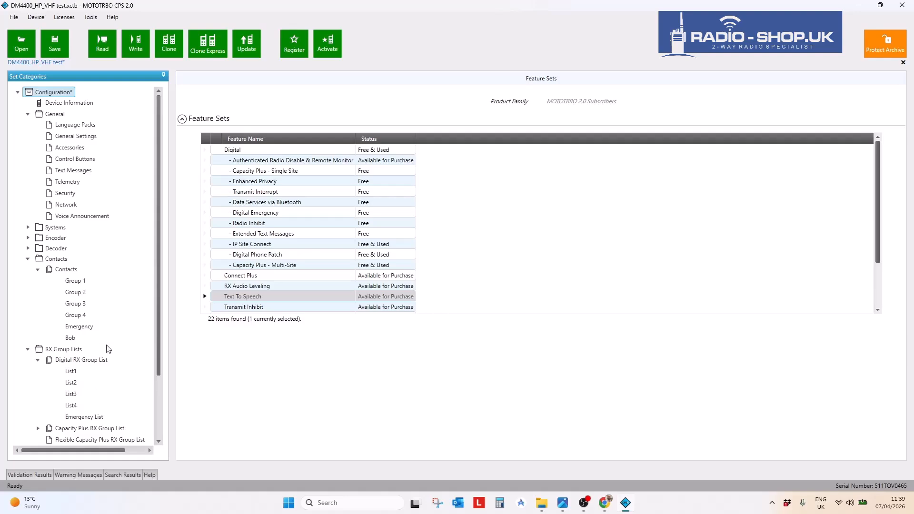
- Open Zone1's Channel 1 for editing, a digital channel on Color Code 1, Time Slot 1
scroll(108, 350, "down", 2)
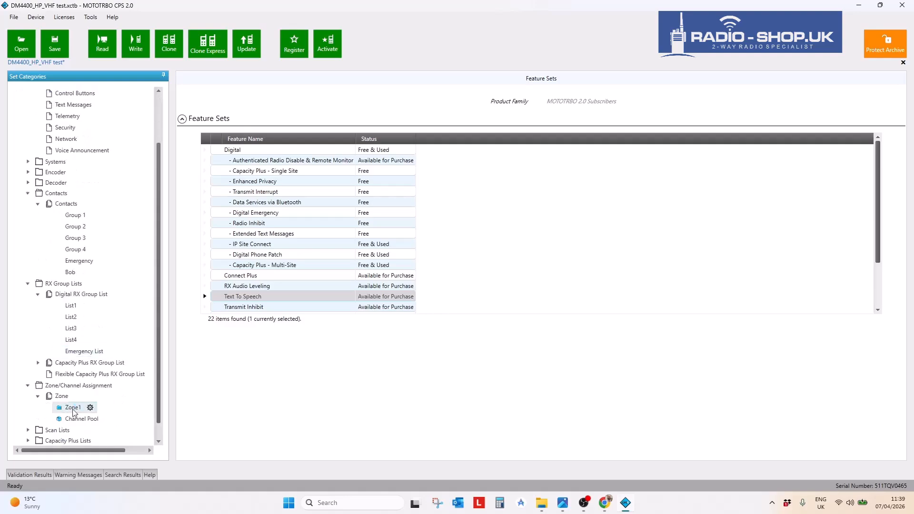
left_click(73, 409)
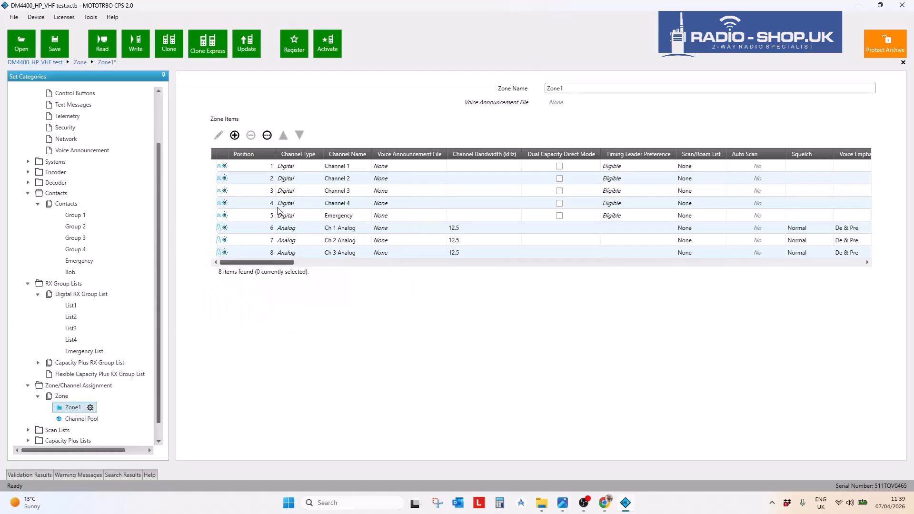
left_click(219, 167)
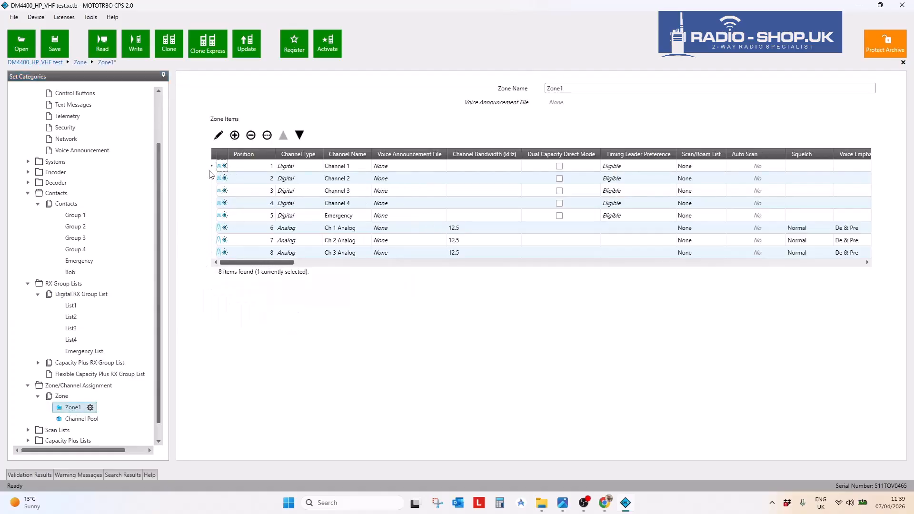
left_click(218, 137)
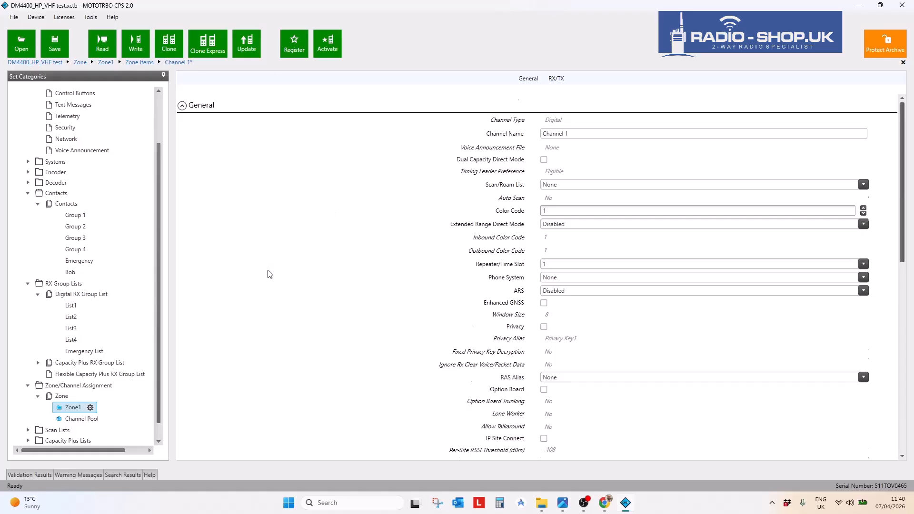
scroll(270, 269, "down", 1)
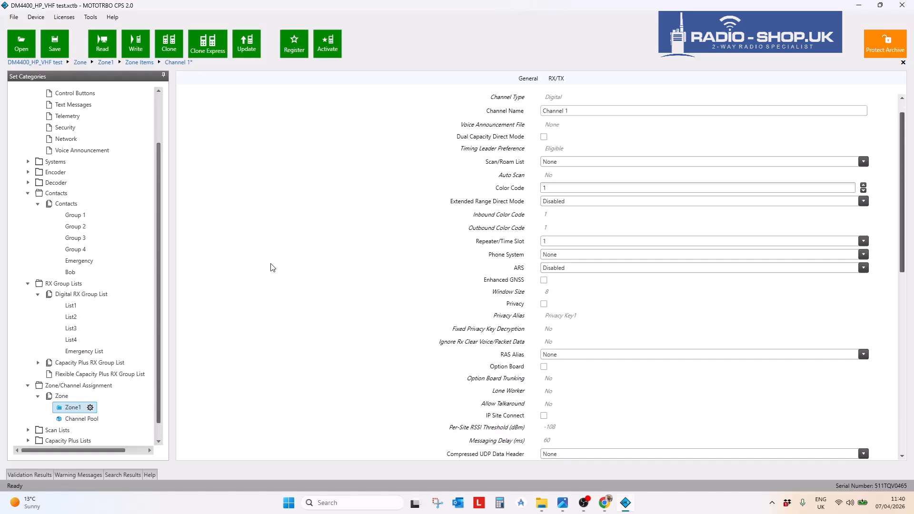
scroll(231, 284, "down", 2)
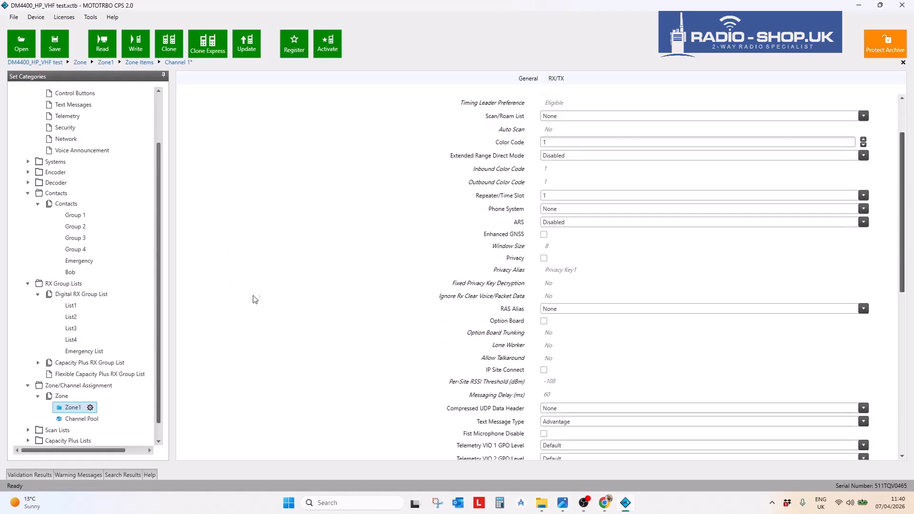
scroll(274, 269, "up", 2)
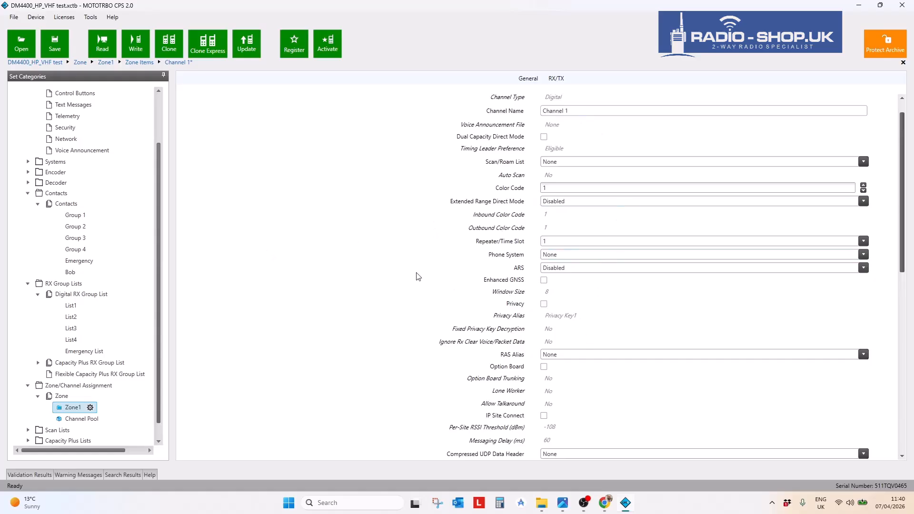
scroll(420, 273, "down", 1)
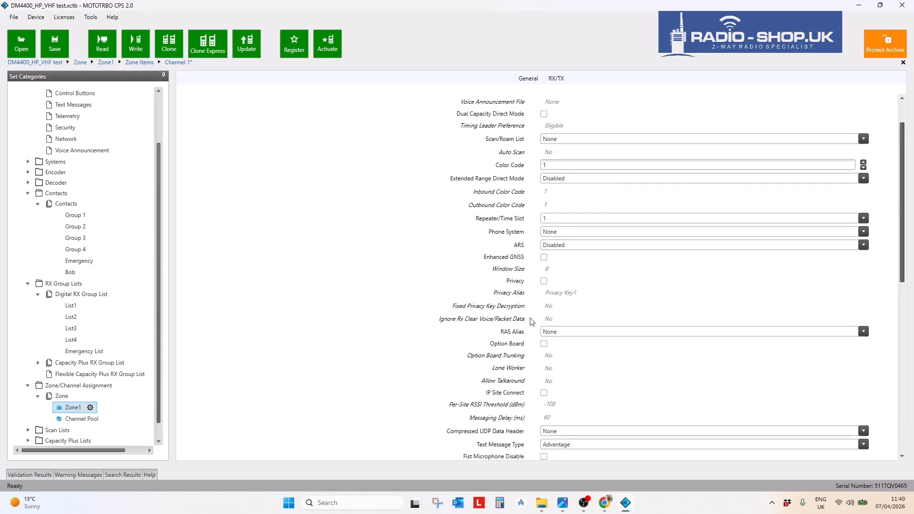
left_click(544, 281)
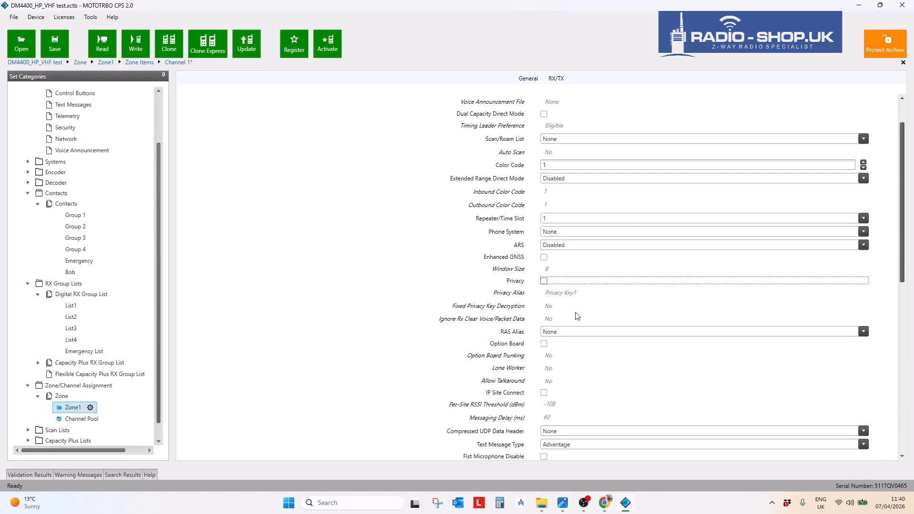
left_click(544, 281)
- Switch the Security page's Privacy Type to Enhanced
left_click_drag(161, 175, 123, 111)
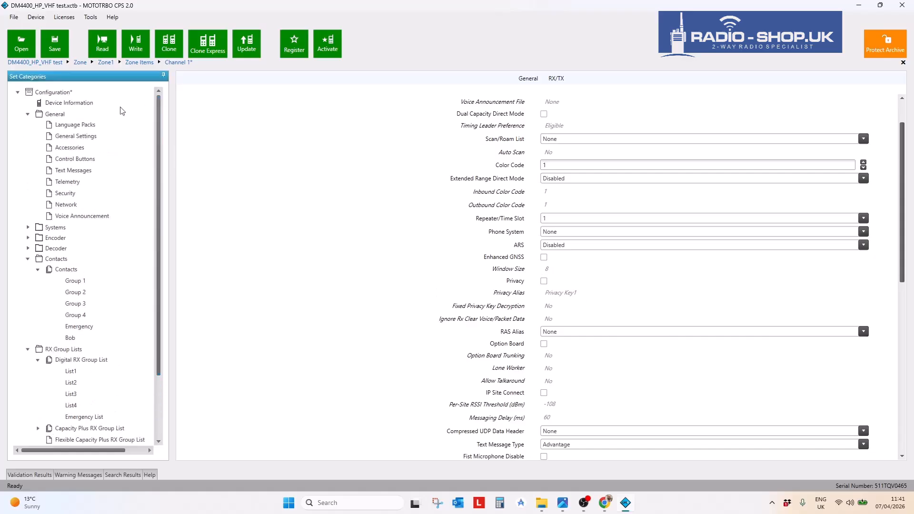
left_click(61, 193)
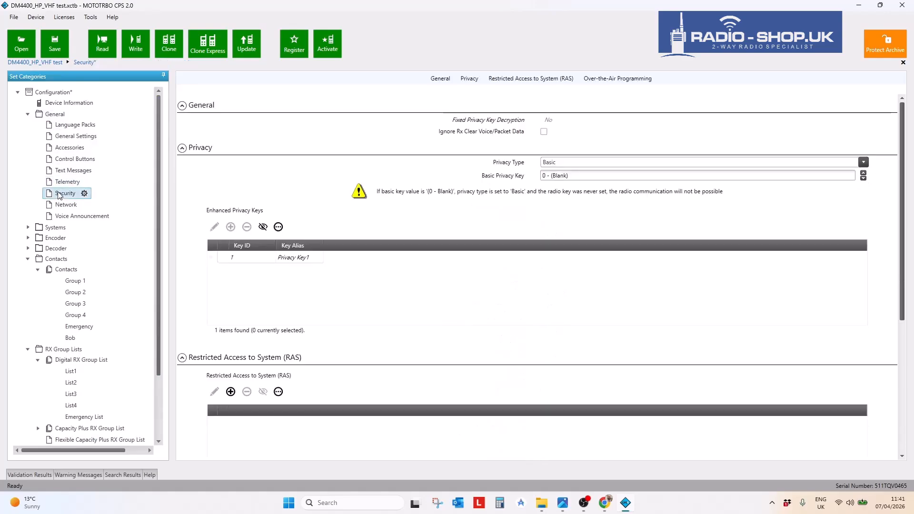
left_click(582, 162)
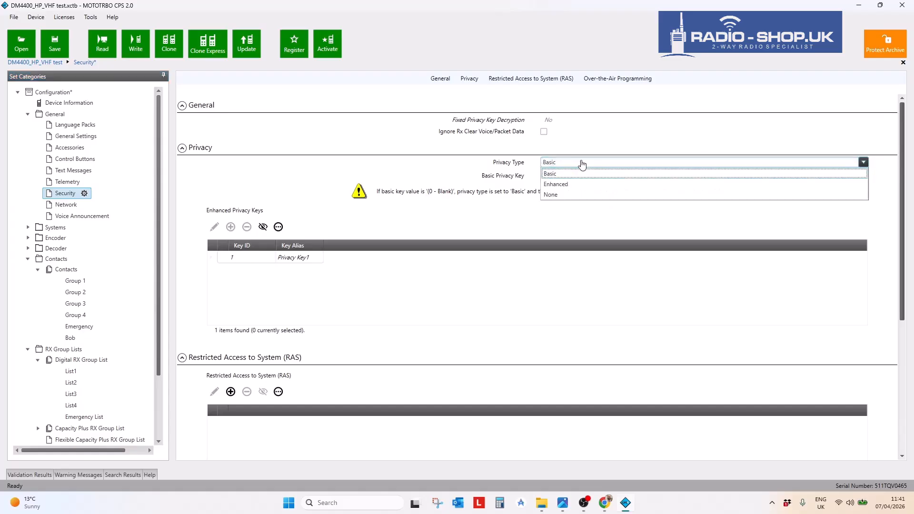
left_click(550, 185)
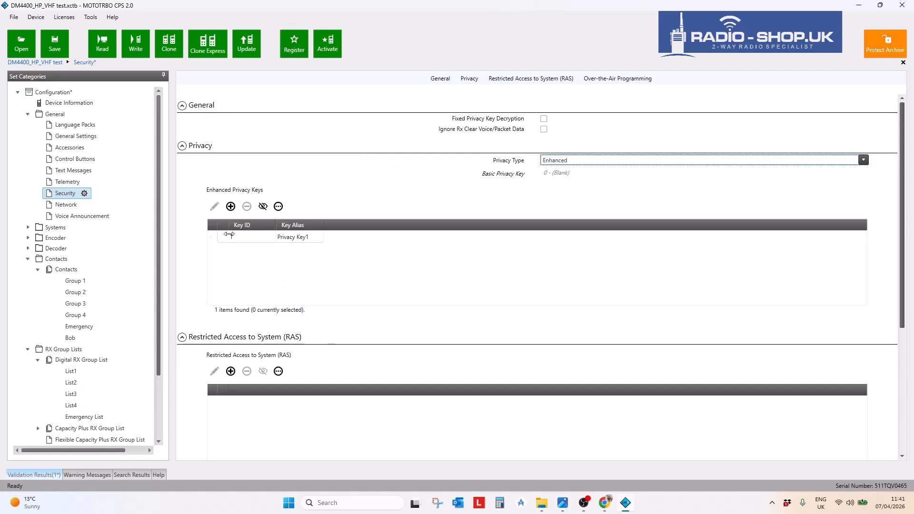
left_click(263, 207)
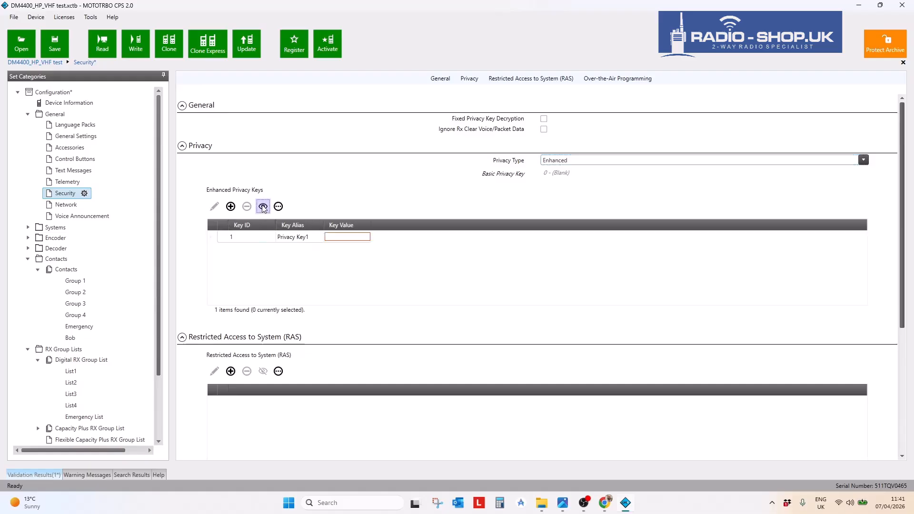
left_click(342, 237)
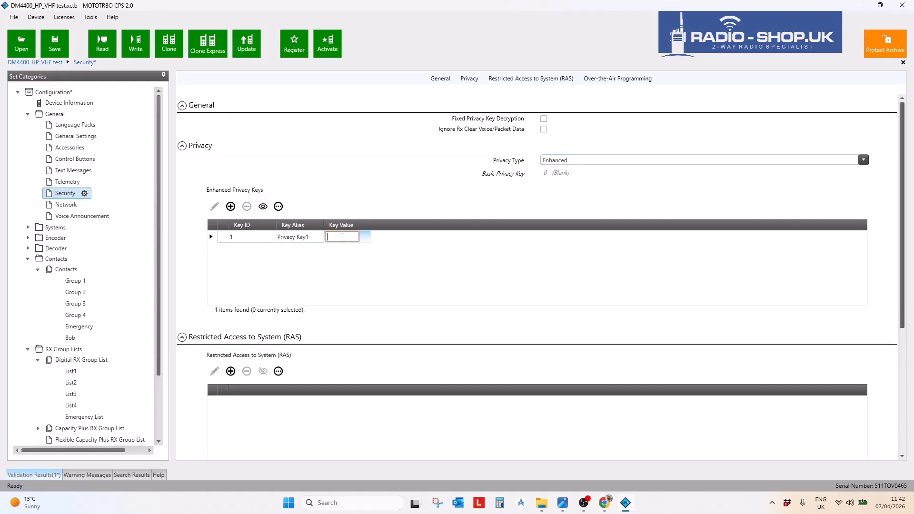
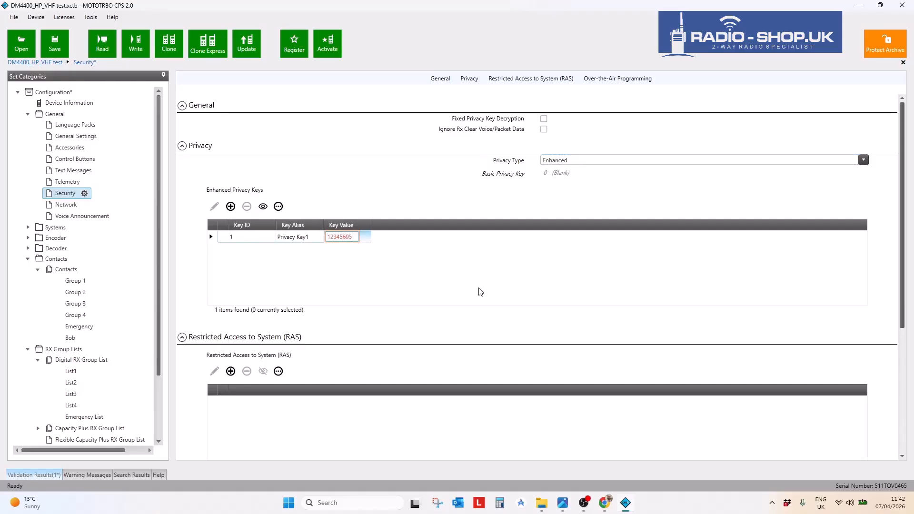
double_click(355, 237)
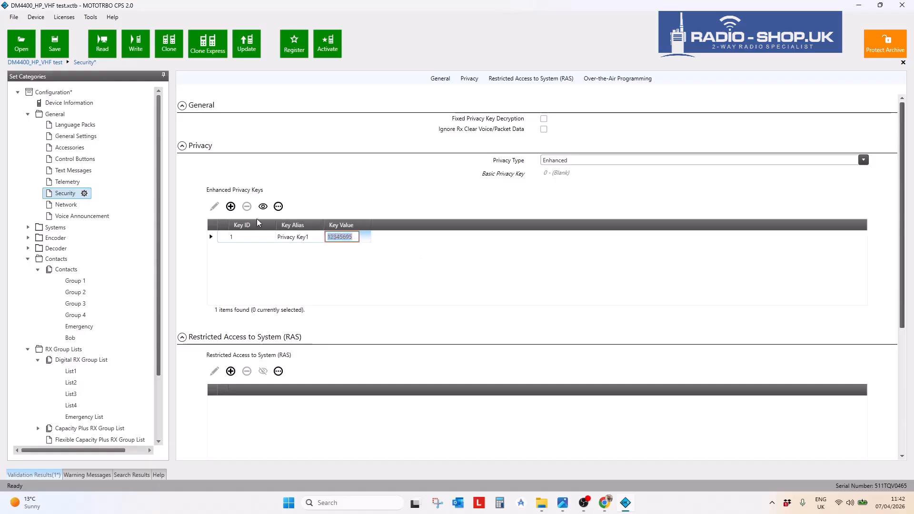
left_click(288, 237)
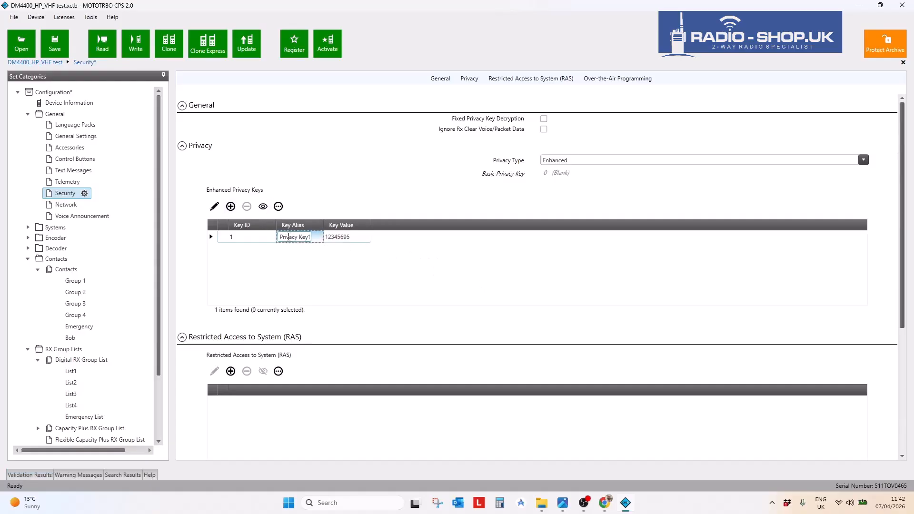
double_click(352, 237)
left_click(256, 241)
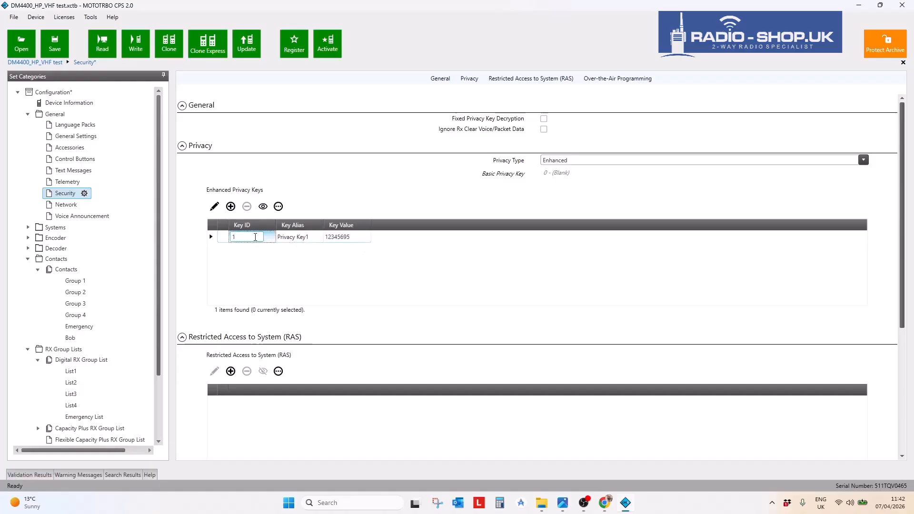
left_click(356, 241)
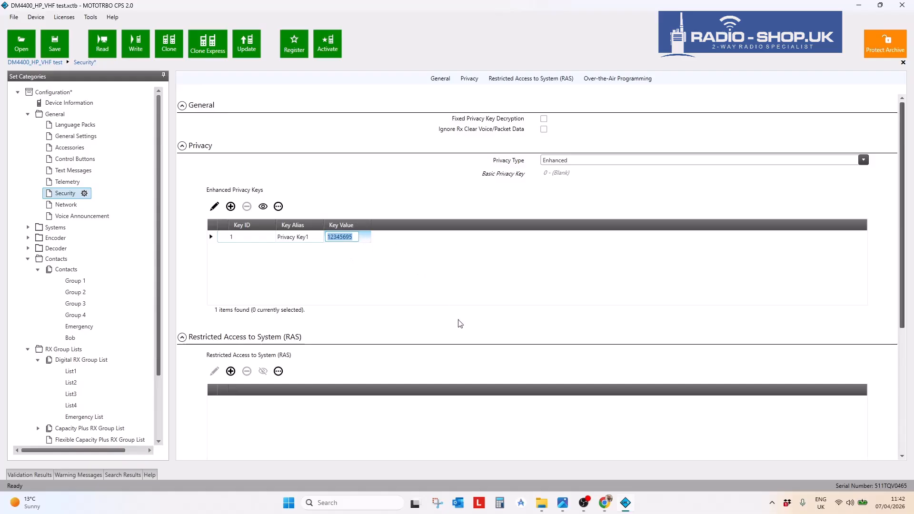
- Check the full key value in the widened Key Value column, then scroll the tree toward Zone1
scroll(460, 323, "down", 1)
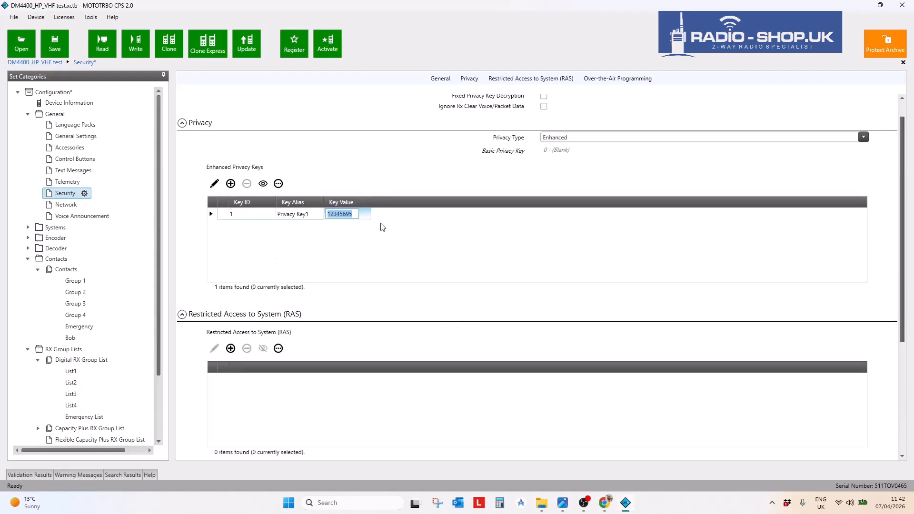
left_click(324, 216)
left_click(353, 214)
left_click_drag(353, 214, 289, 215)
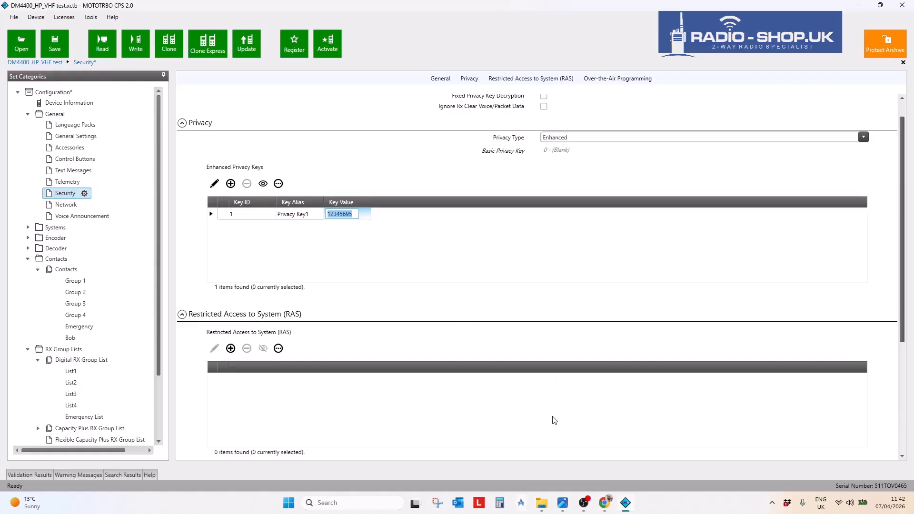
scroll(895, 228, "up", 1)
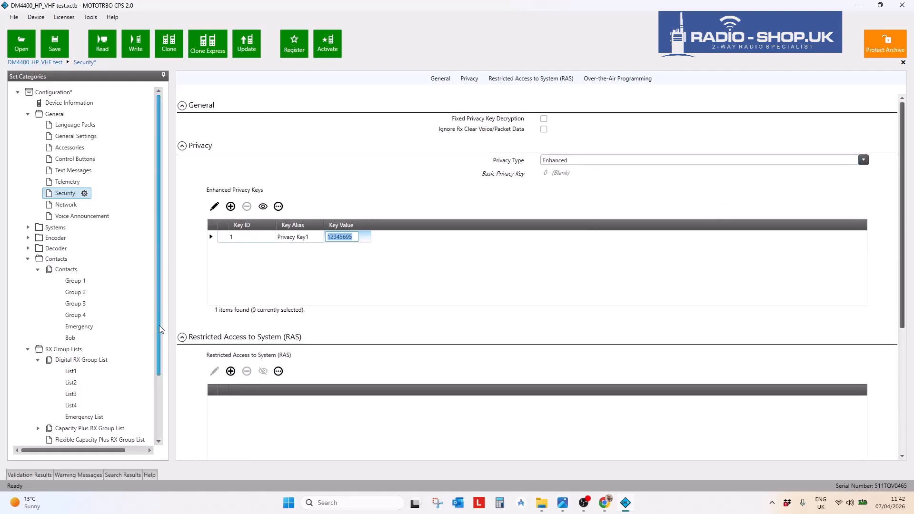
left_click_drag(159, 325, 159, 372)
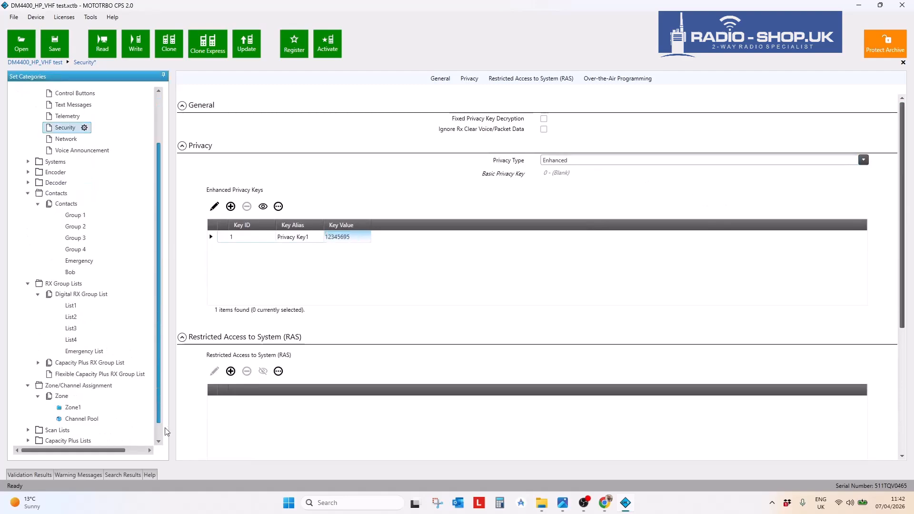
- Reopen Channel 1 in Zone1 for editing
left_click(69, 409)
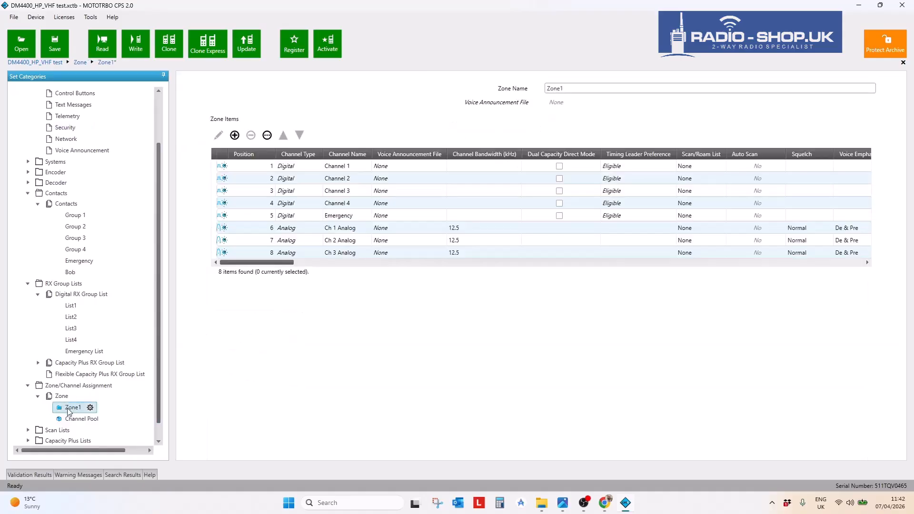
left_click(219, 167)
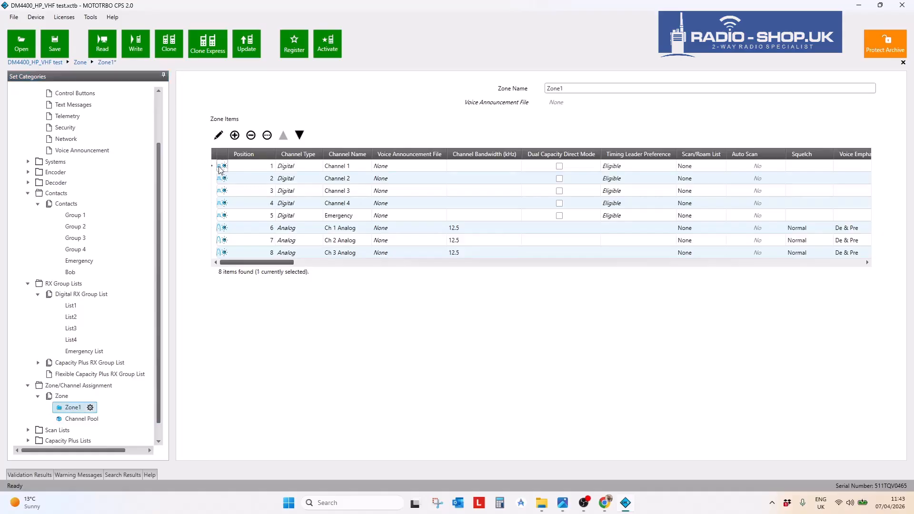
left_click(223, 138)
scroll(372, 362, "down", 2)
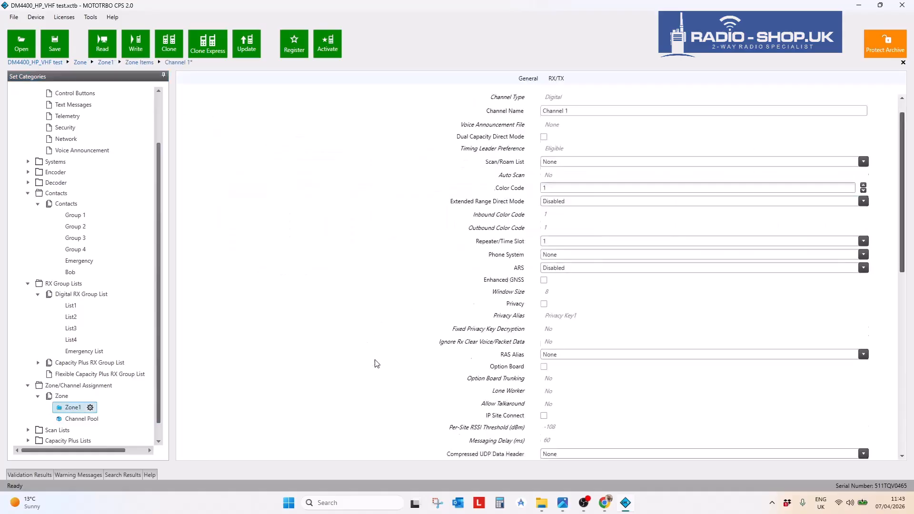
scroll(571, 352, "down", 2)
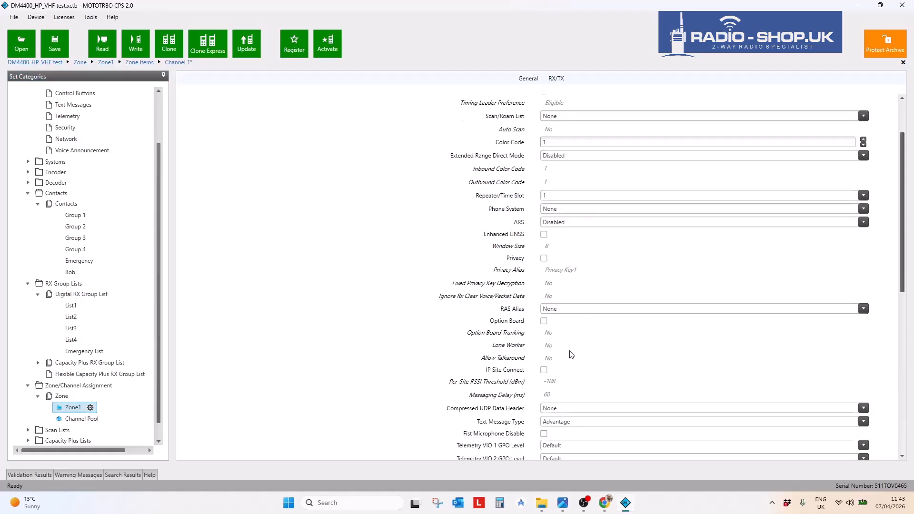
- Tick Privacy on Channel 1 and choose Privacy Key1 as its privacy alias
left_click(544, 235)
left_click(563, 247)
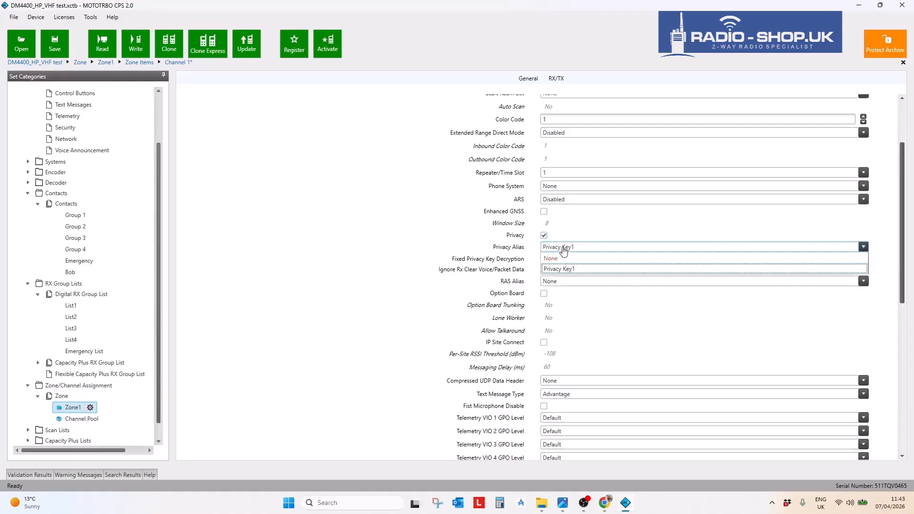
left_click(560, 269)
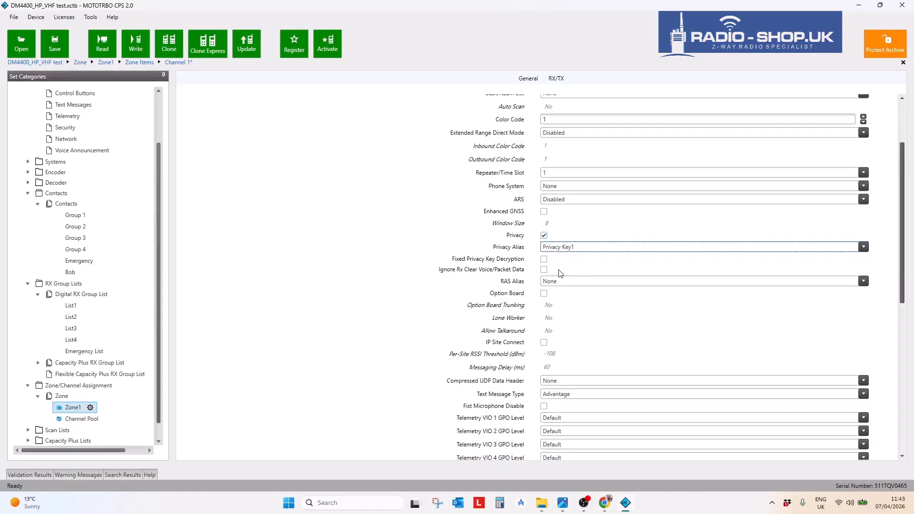
left_click(551, 254)
left_click(553, 246)
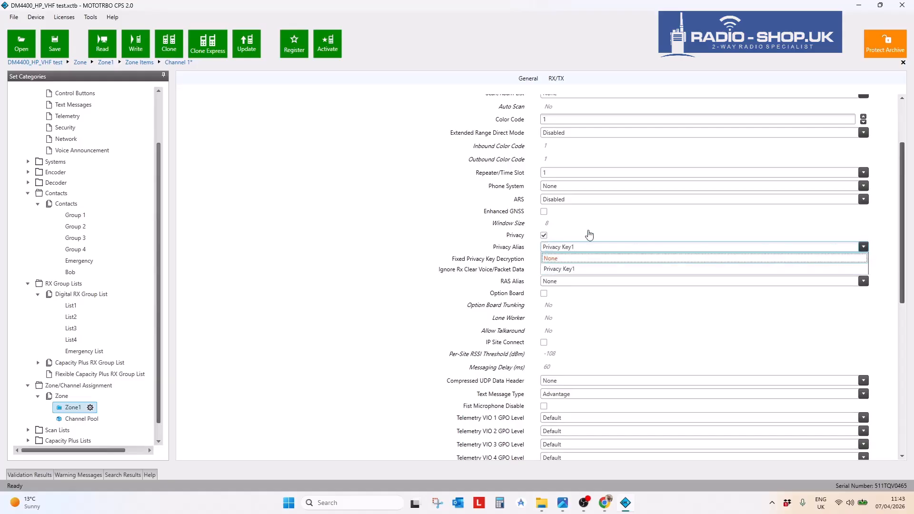
left_click(570, 270)
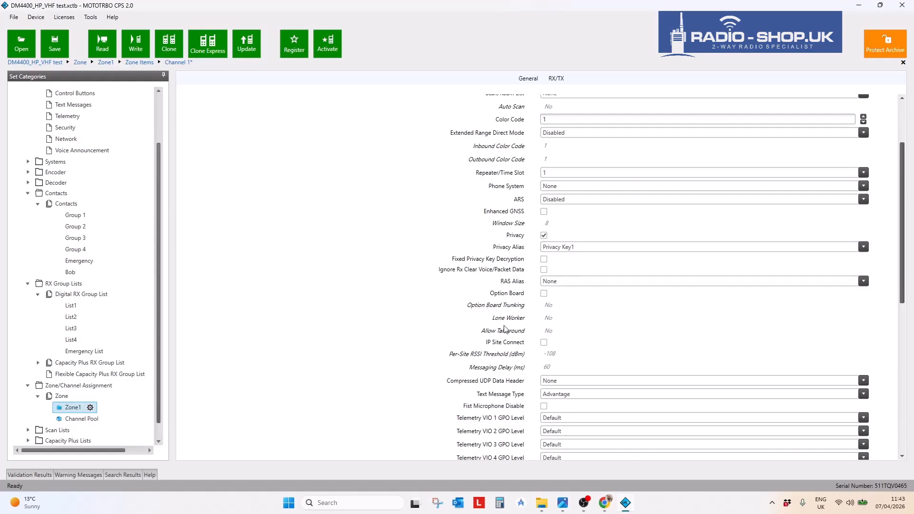
scroll(410, 253, "up", 5)
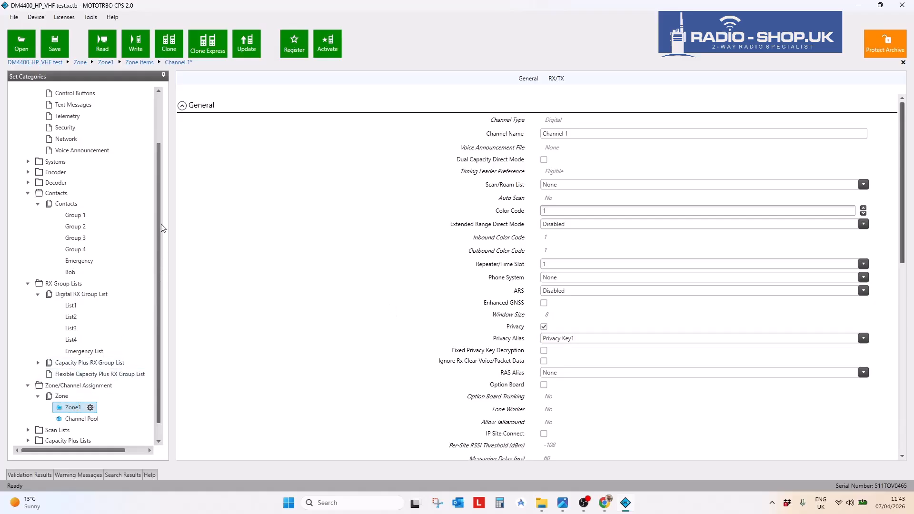
- Return to the Zone1 channel list, then move on to the Device Information page
left_click(165, 197)
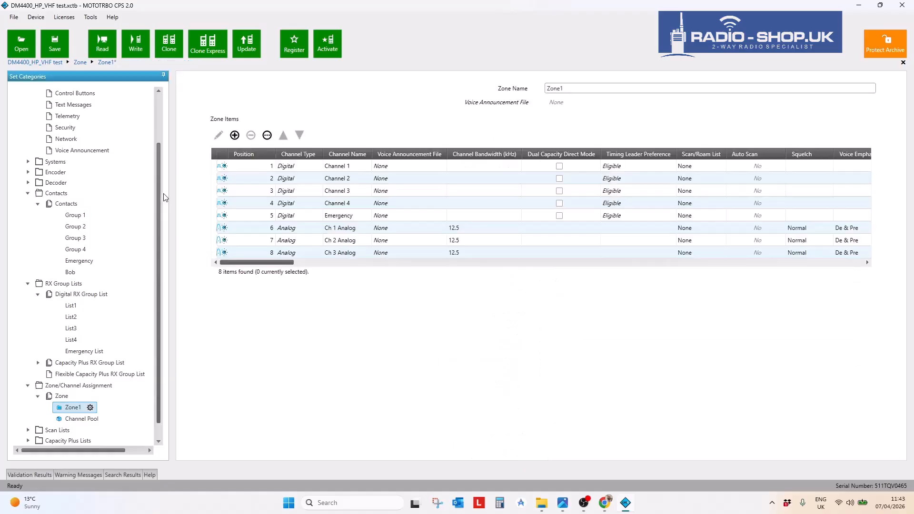
scroll(168, 221, "up", 3)
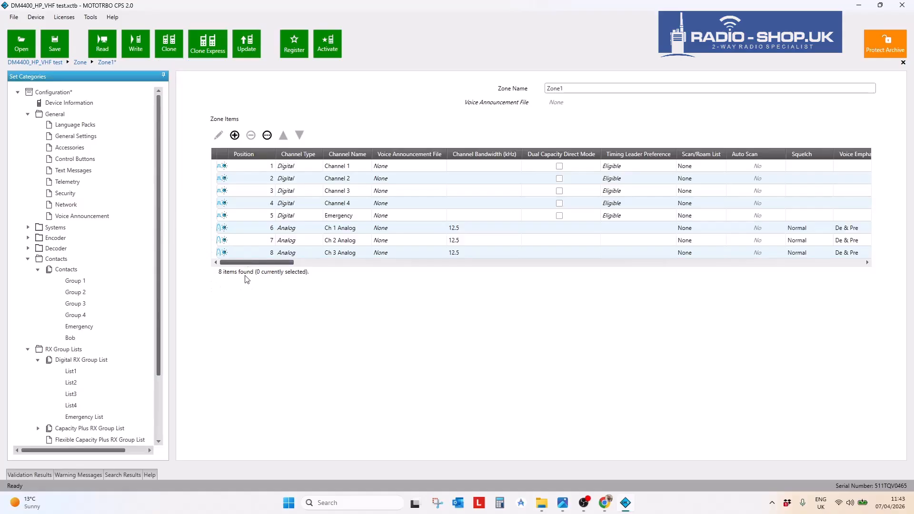
left_click(257, 264)
left_click_drag(258, 265, 228, 259)
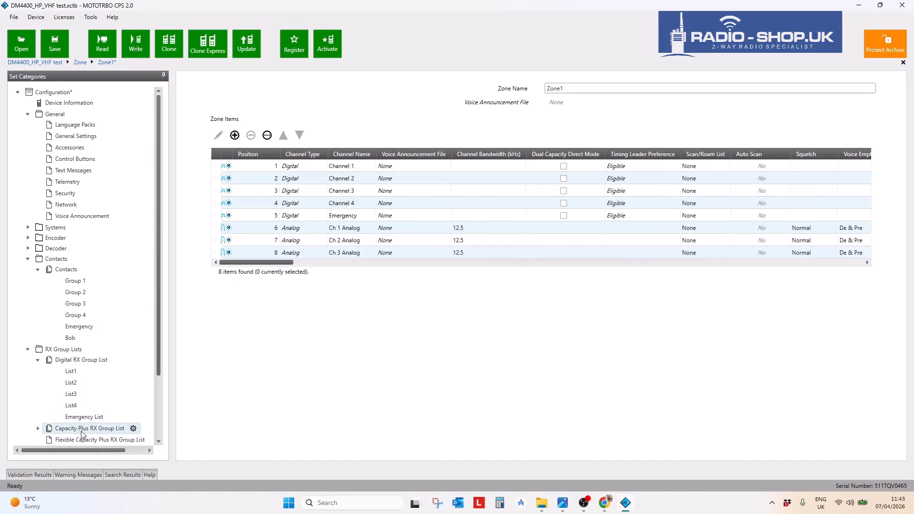
left_click(156, 329)
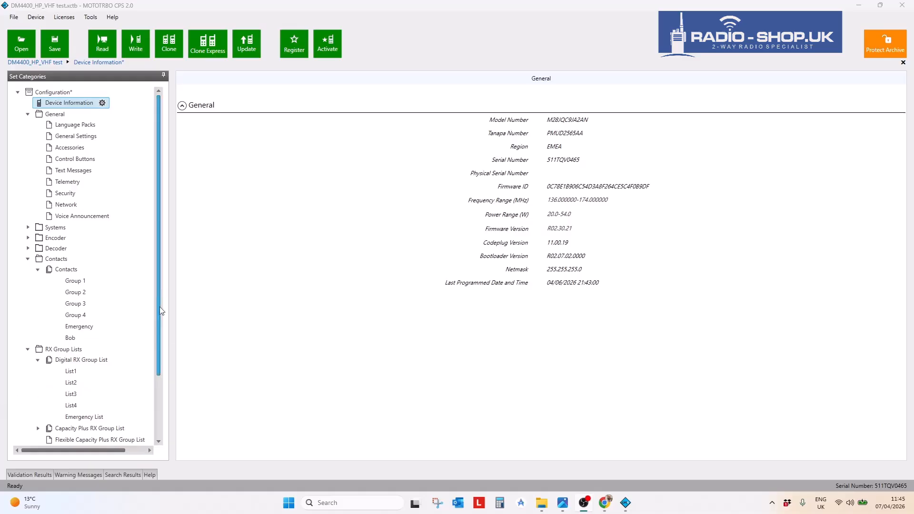
- Under Systems > Digital Emergency Systems, rename Sys1 to 'Emergency' and choose Regular alarm type
left_click(28, 227)
left_click(39, 295)
left_click(38, 295)
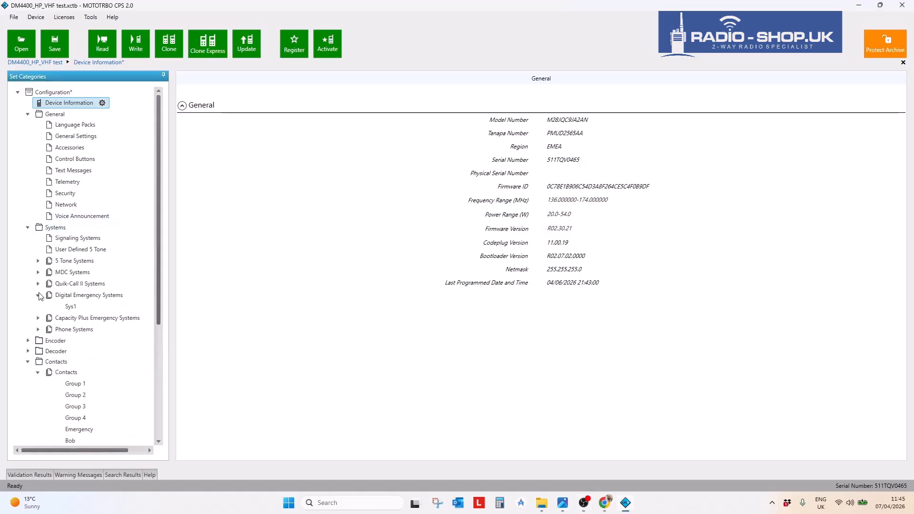
left_click(70, 309)
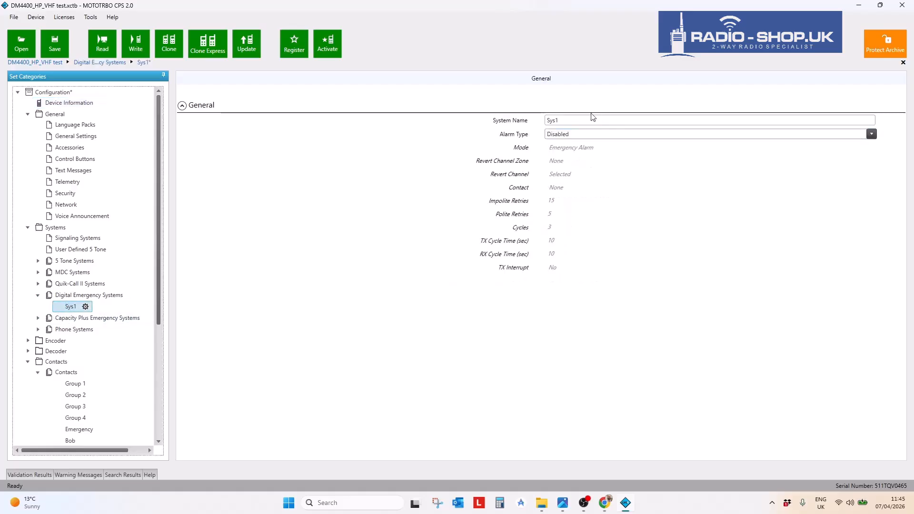
left_click(514, 123)
type("Emergency")
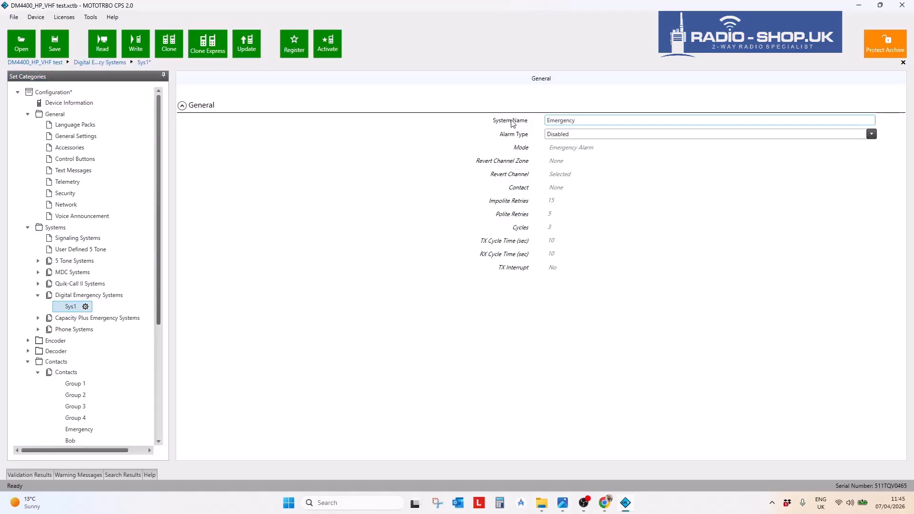
left_click(608, 334)
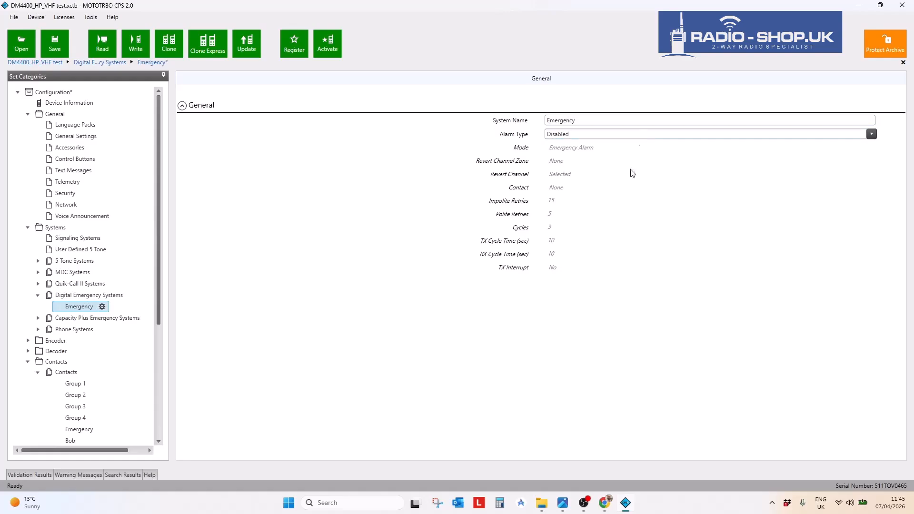
left_click(589, 135)
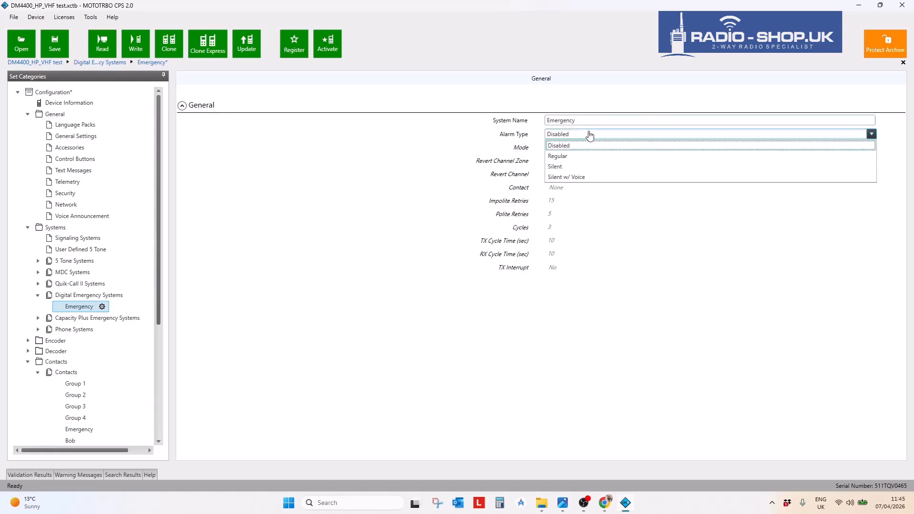
left_click(571, 157)
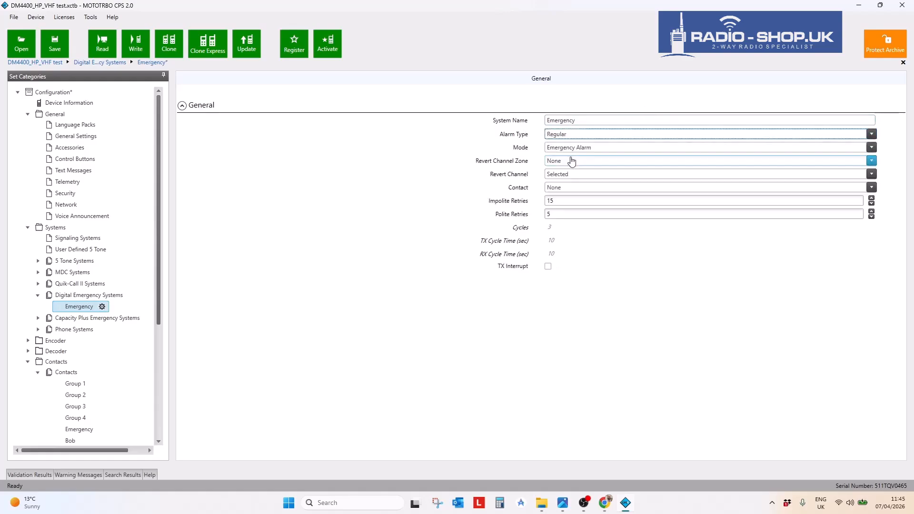
- Dock the Help panel showing alarm type descriptions below the Emergency system settings, with more room for settings
left_click(149, 475)
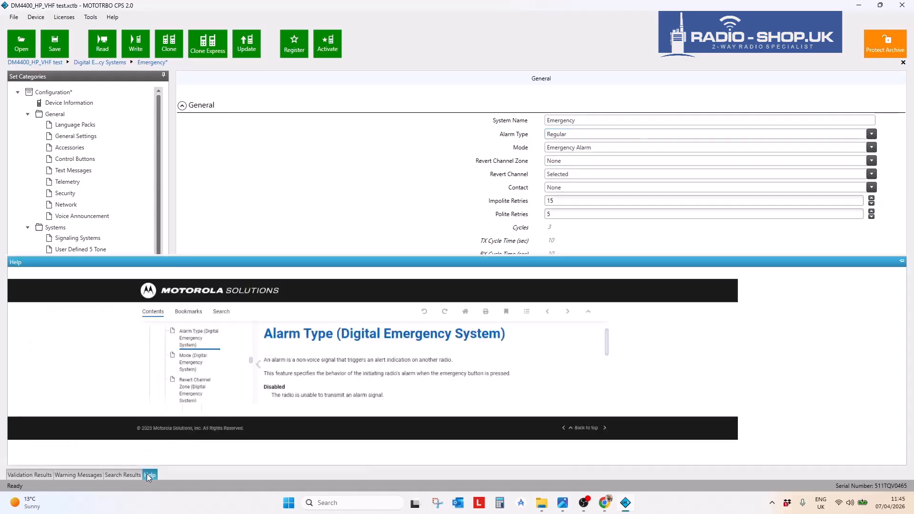
left_click(902, 260)
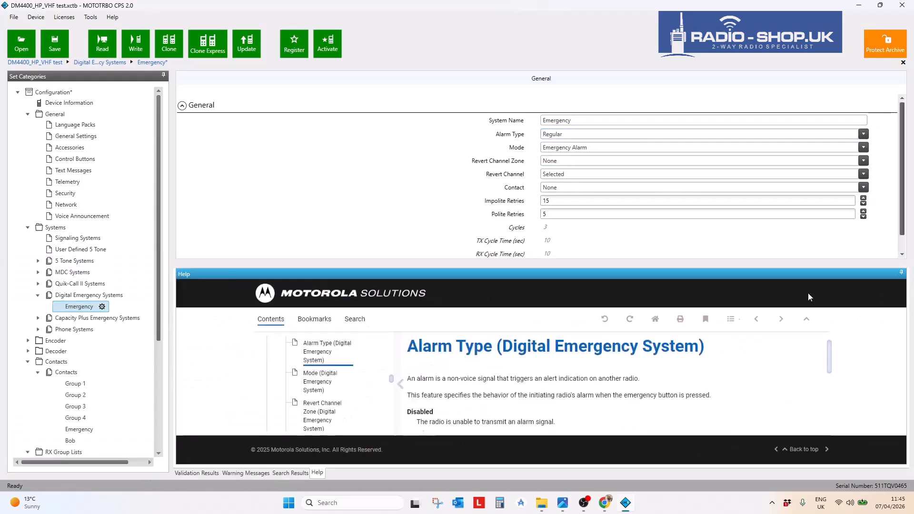
scroll(620, 380, "down", 3)
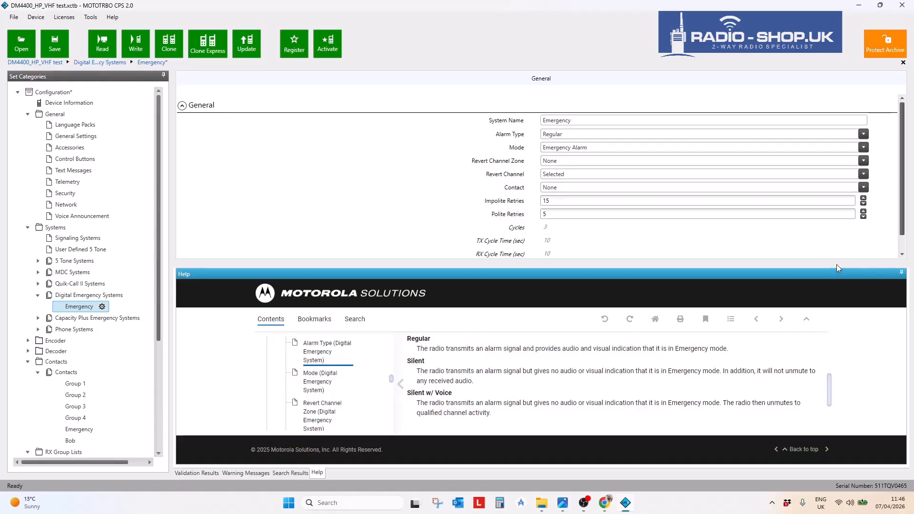
left_click_drag(835, 269, 830, 389)
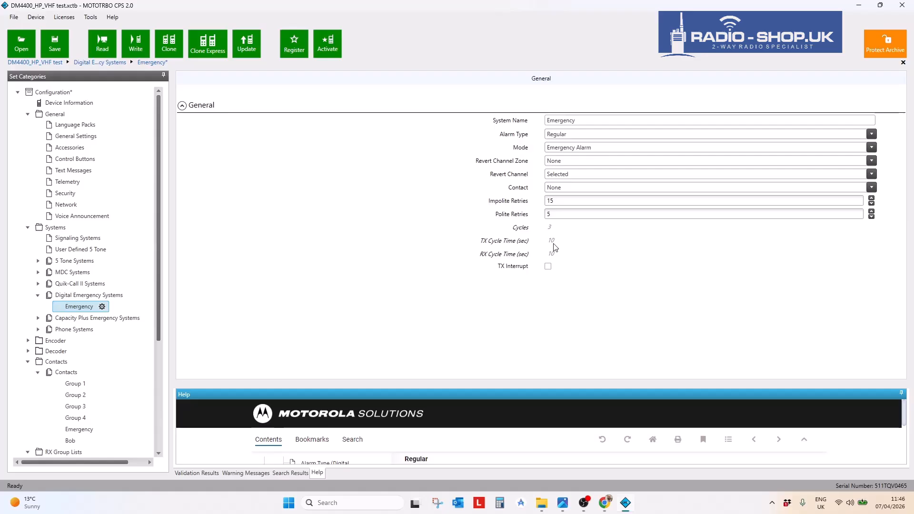
- Set the Emergency system's Mode to Emergency Alarm w/ Call, leaving Alarm Type Regular and Contact None
left_click(558, 216)
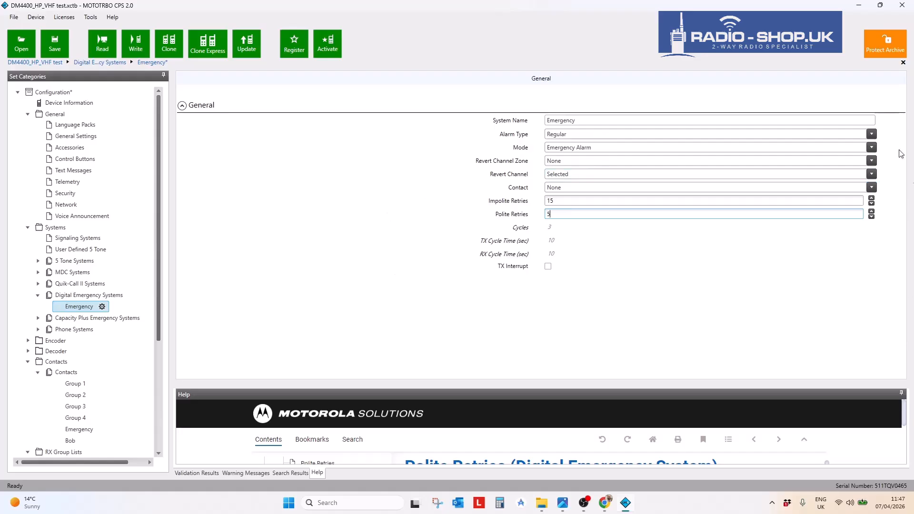
left_click(589, 148)
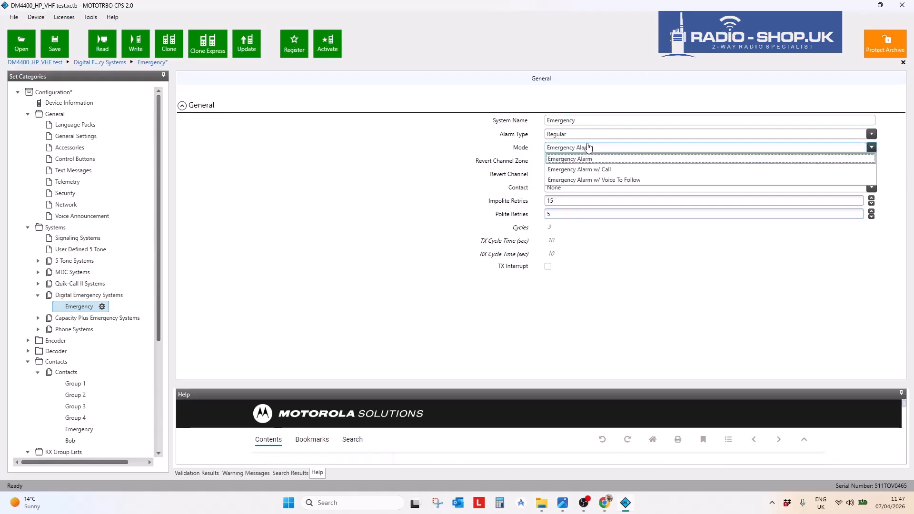
left_click(586, 170)
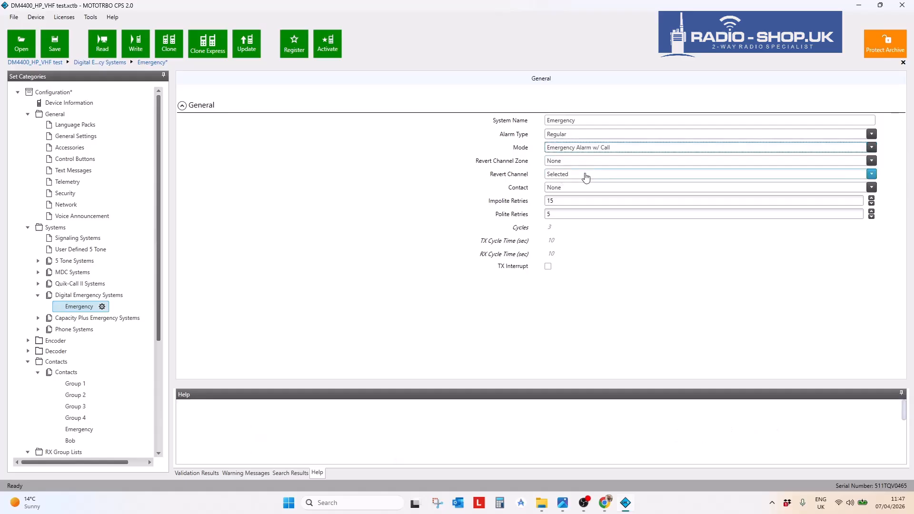
left_click(582, 147)
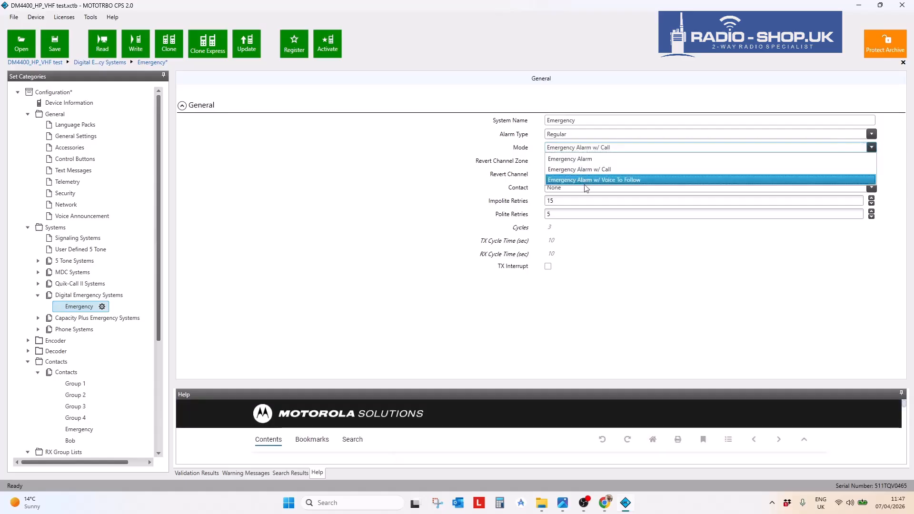
left_click(581, 148)
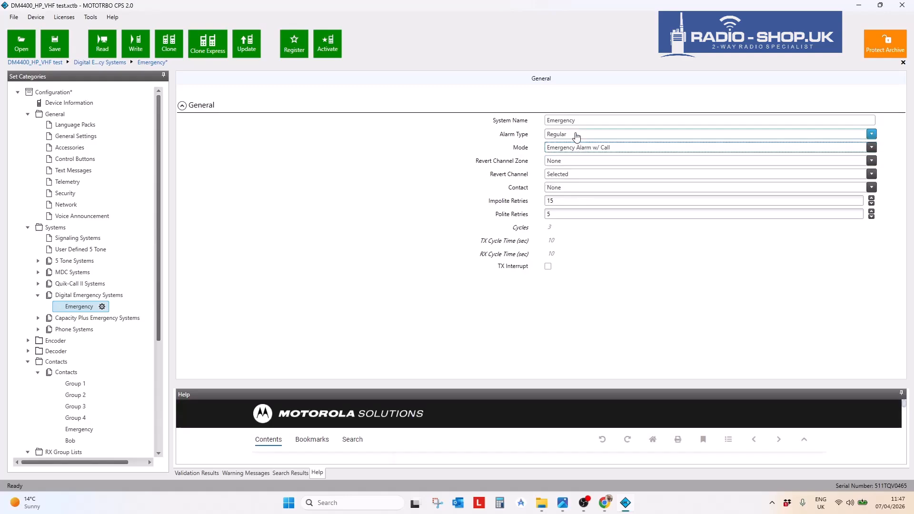
left_click(577, 136)
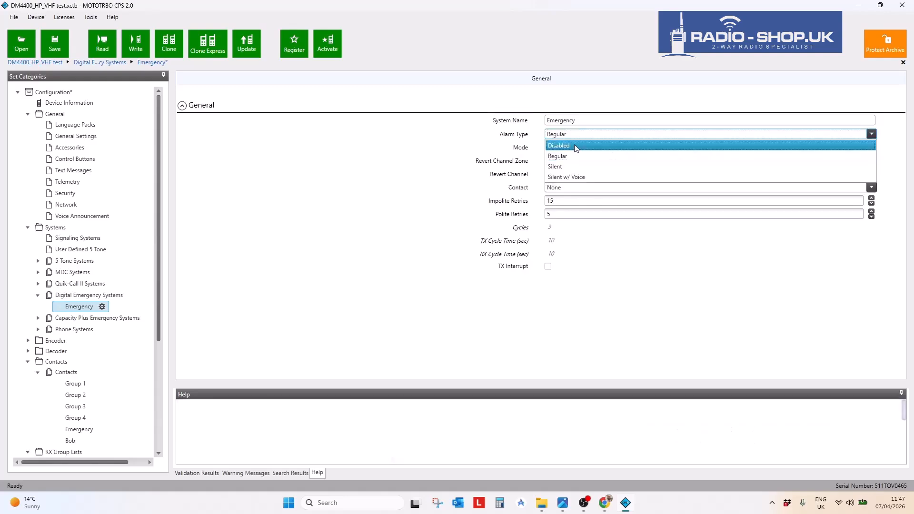
left_click(576, 136)
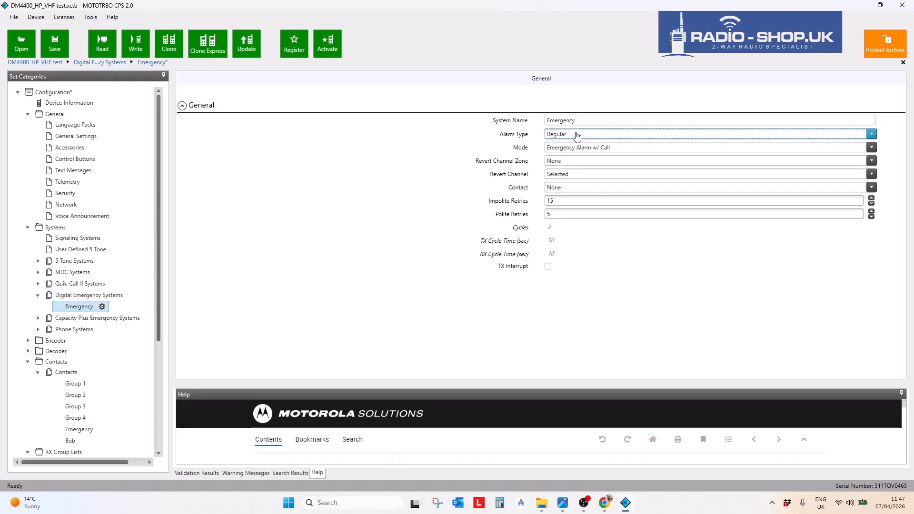
left_click(585, 189)
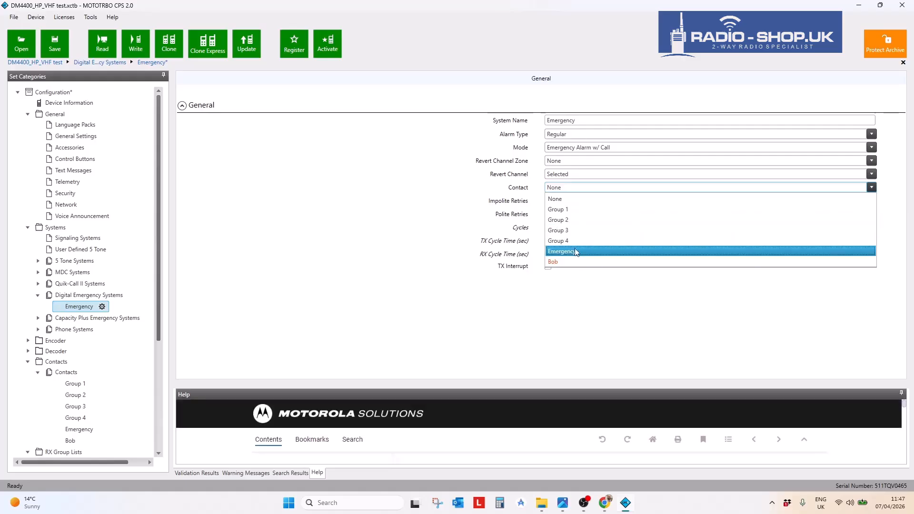
left_click(448, 124)
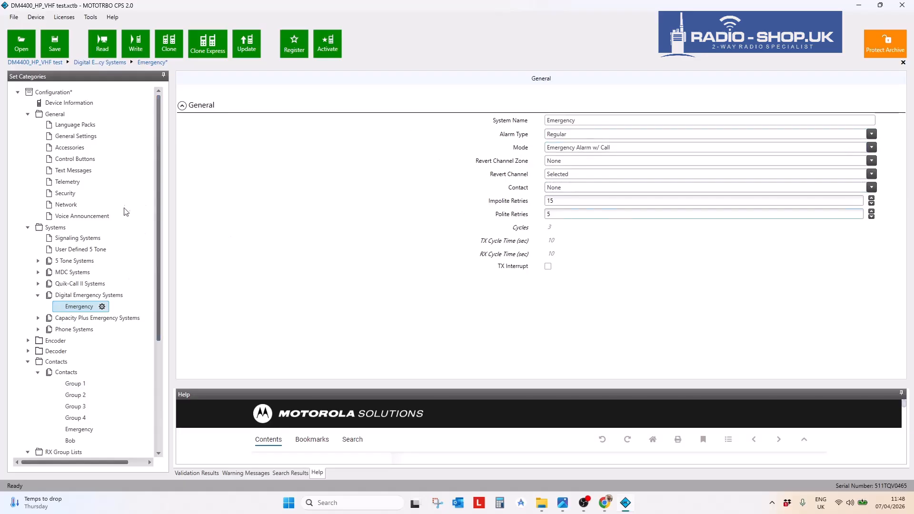
- Review Zone1's channels and Control Buttons, then return to Feature Sets showing Digital Emergency as Free
left_click_drag(159, 190, 179, 310)
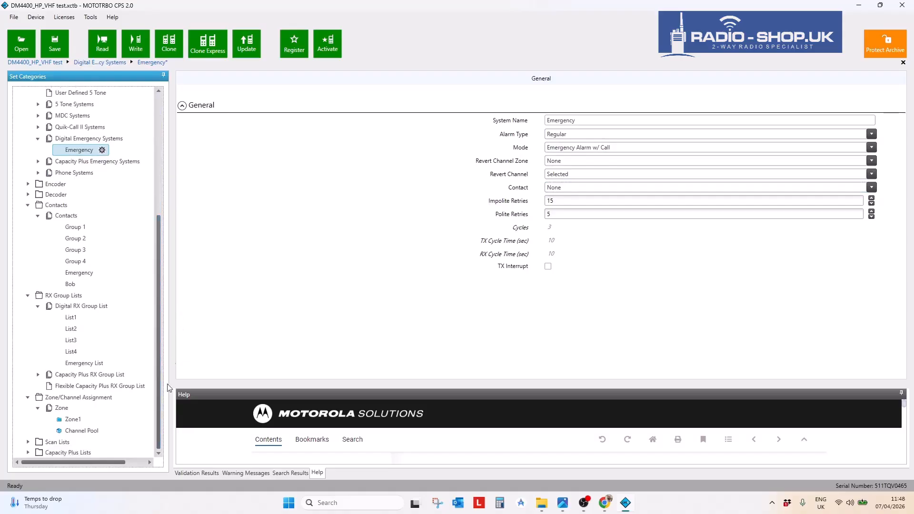
left_click(69, 421)
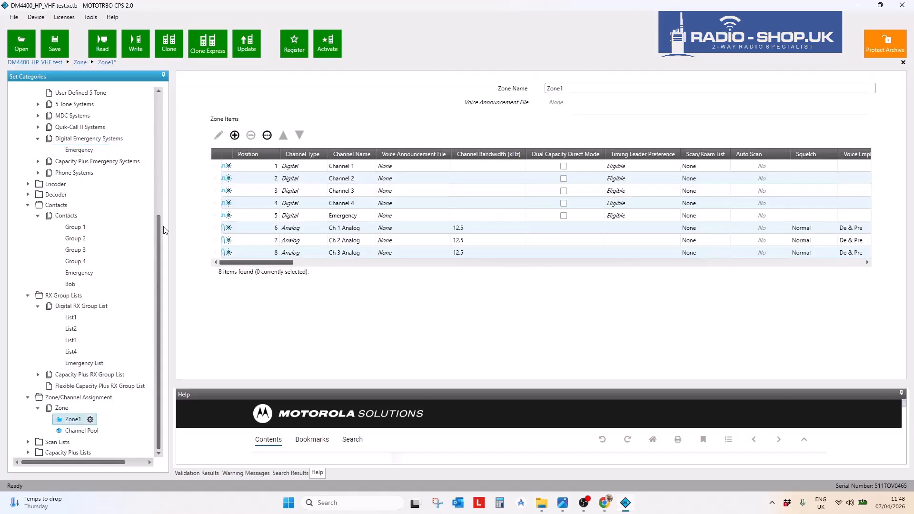
scroll(159, 239, "up", 5)
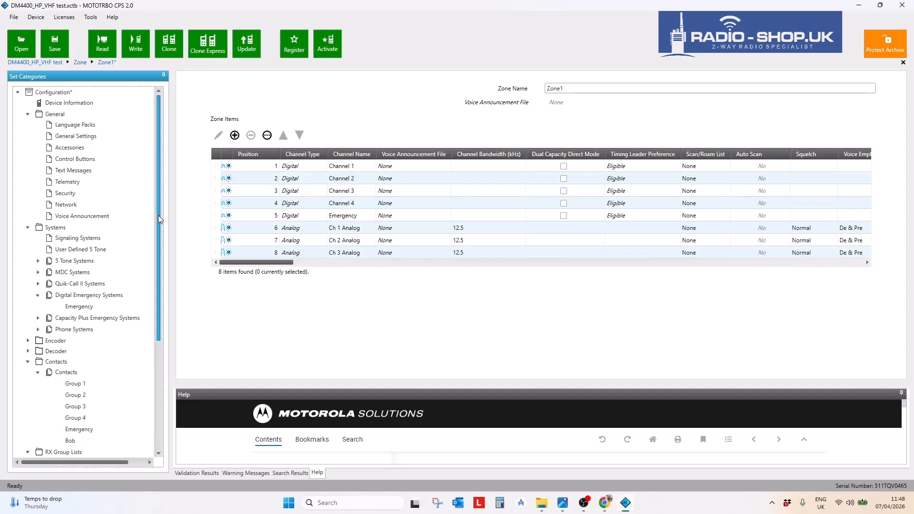
left_click(84, 161)
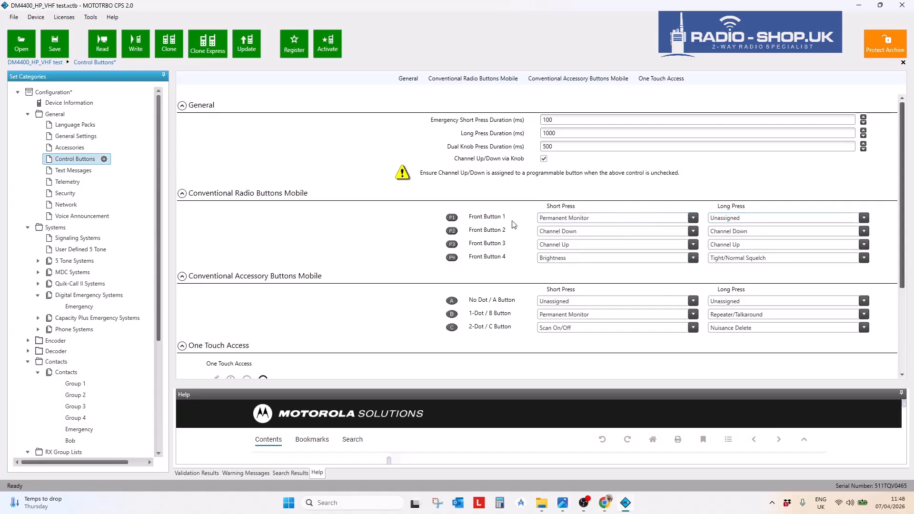
left_click(53, 93)
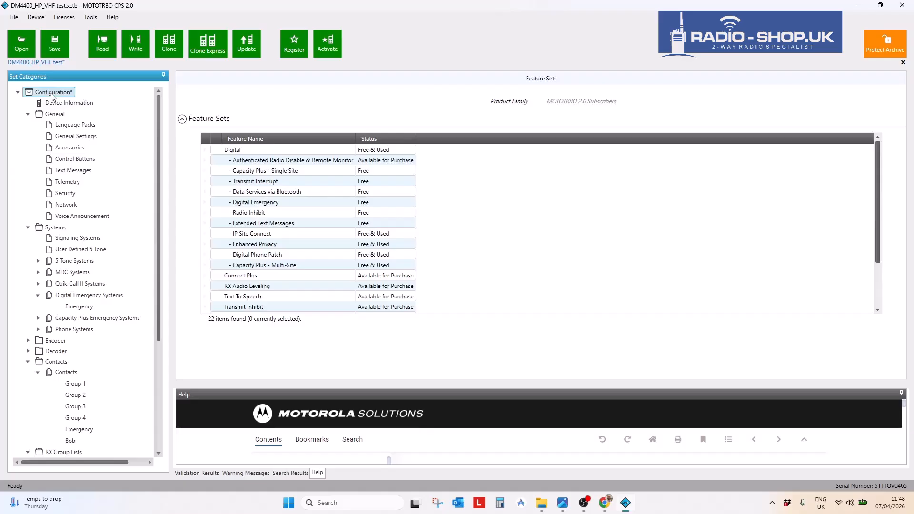
left_click(14, 17)
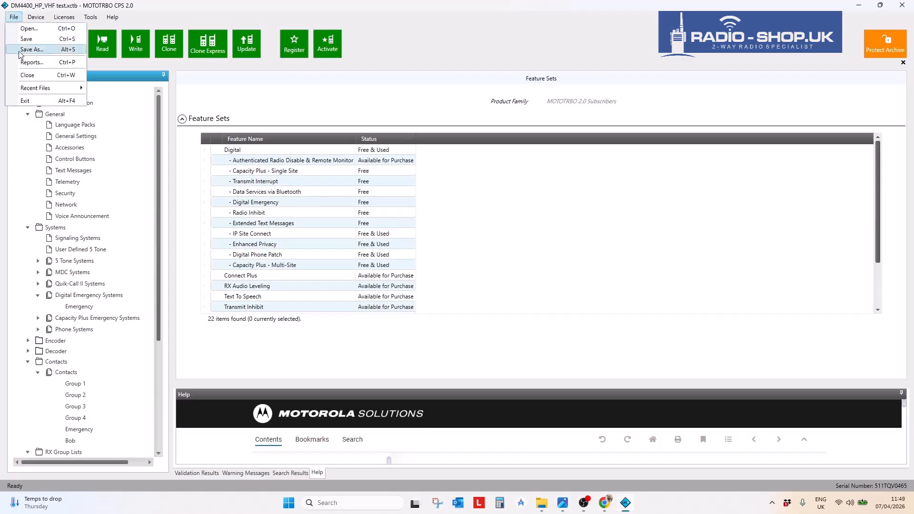
left_click(30, 62)
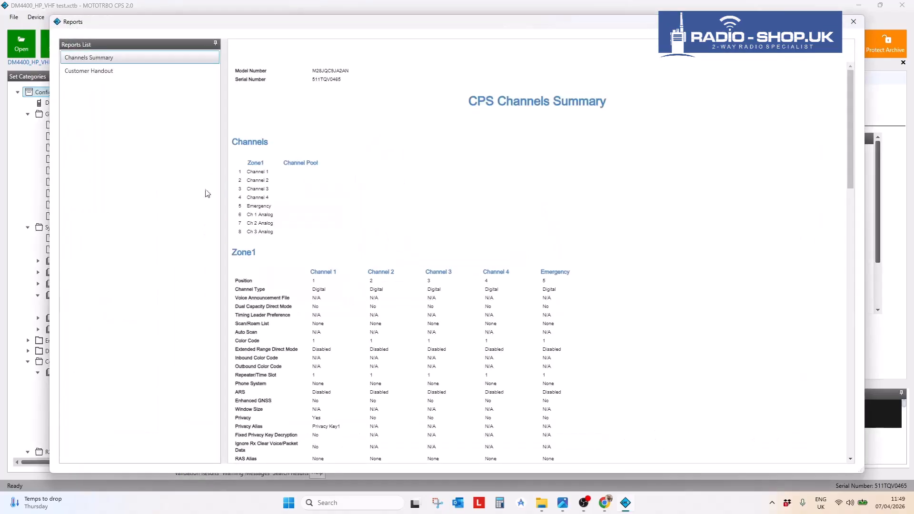
left_click(99, 72)
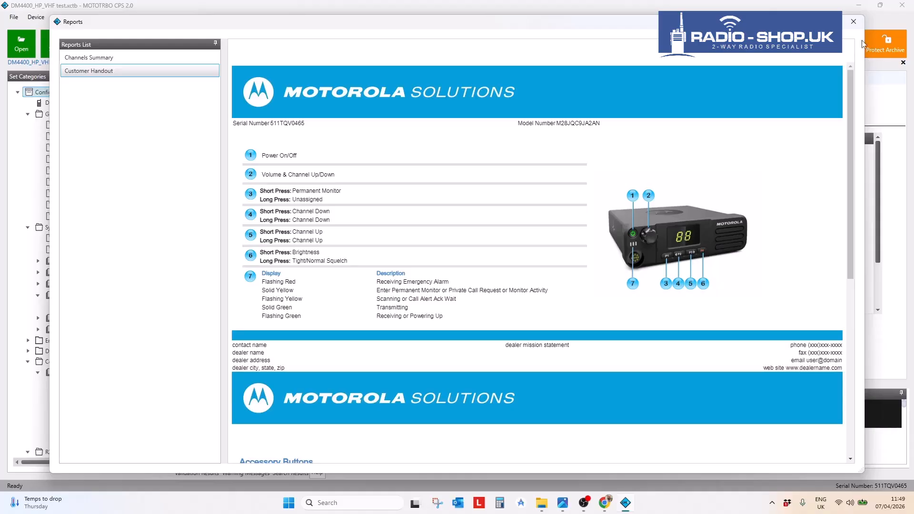
left_click(859, 23)
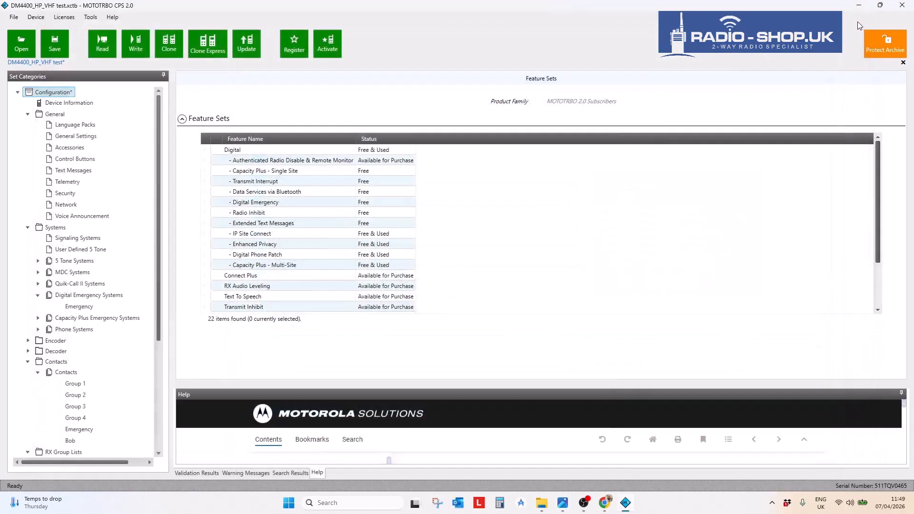
- Assign Emergency Off to Front Button 4's short press, giving Emergency On on long press
left_click(72, 160)
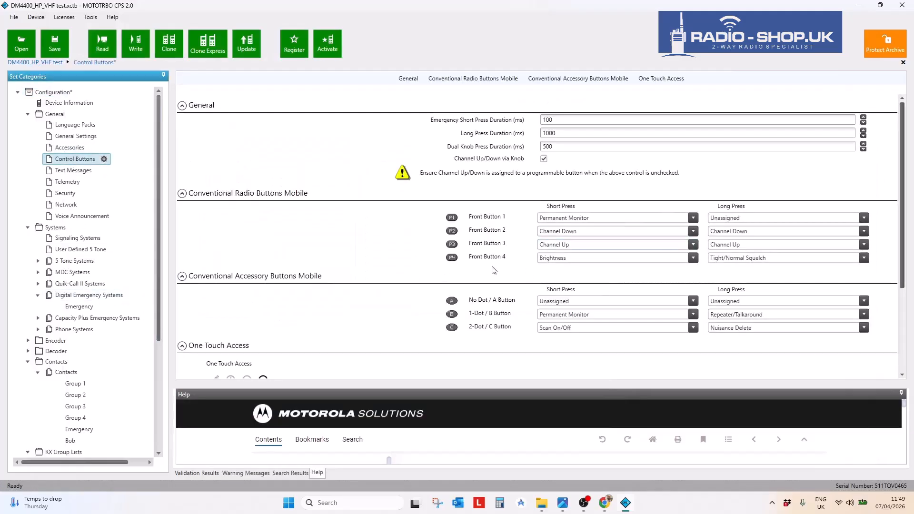
left_click(693, 258)
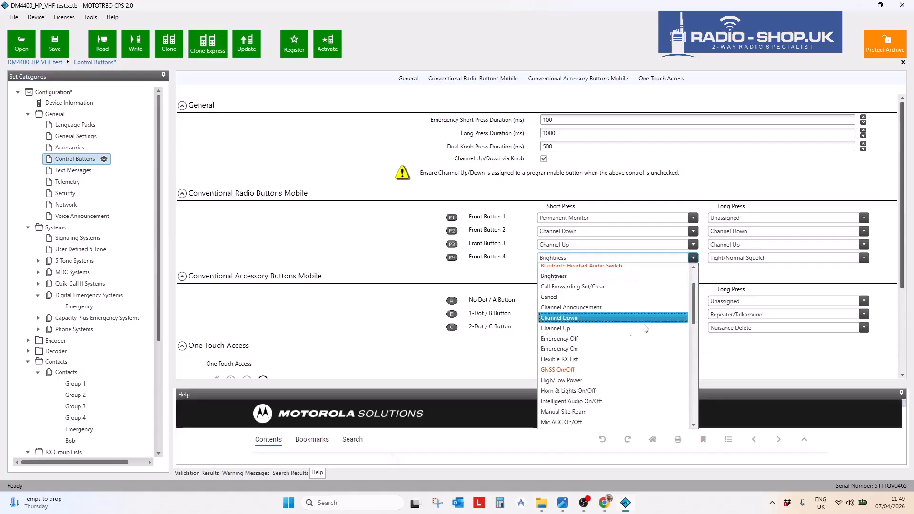
left_click(590, 338)
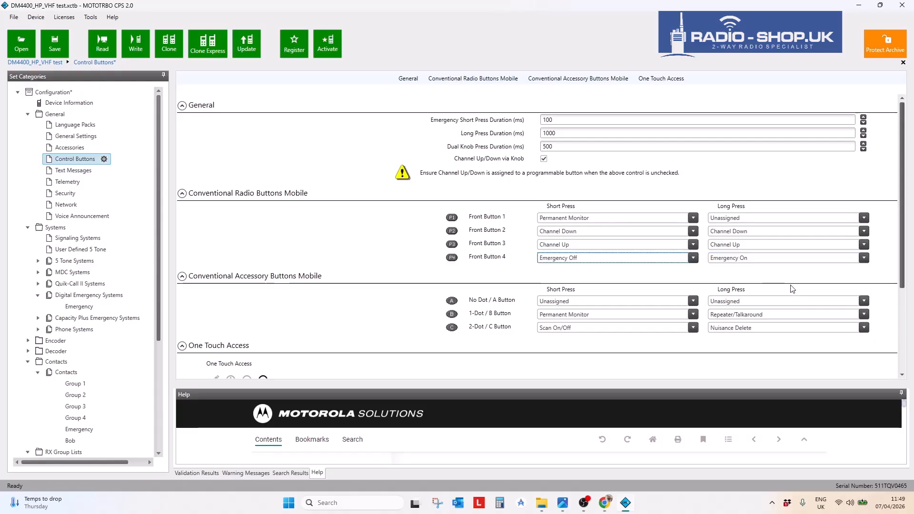
double_click(577, 119)
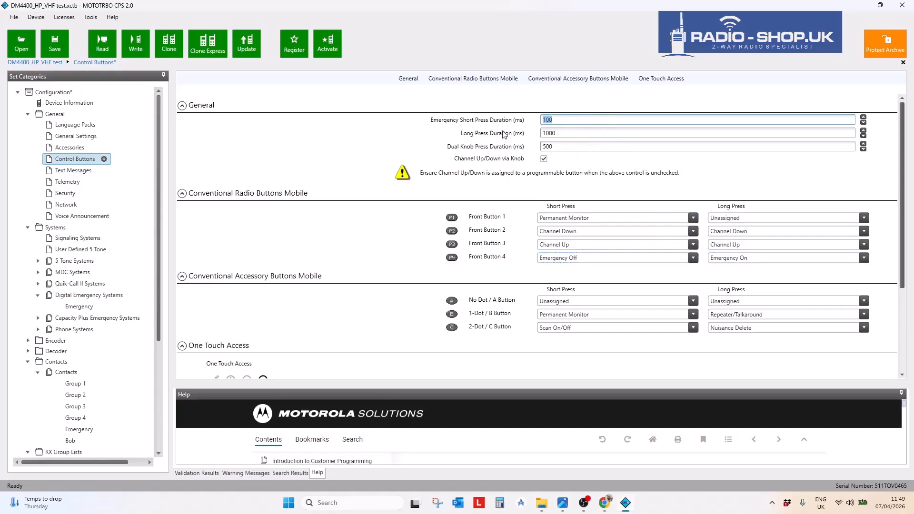
- Replace the 1000 ms Long Press Duration with 2000 ms for the control buttons
double_click(565, 134)
type("2000")
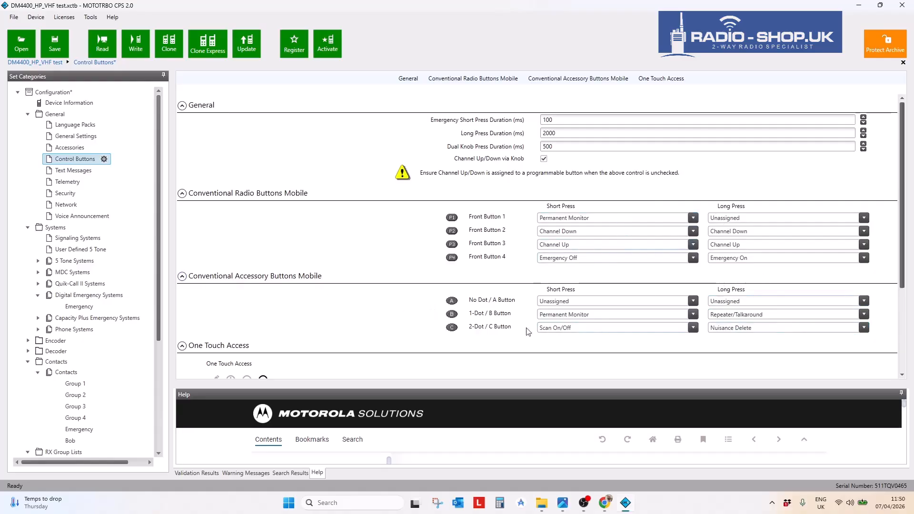
scroll(734, 308, "down", 2)
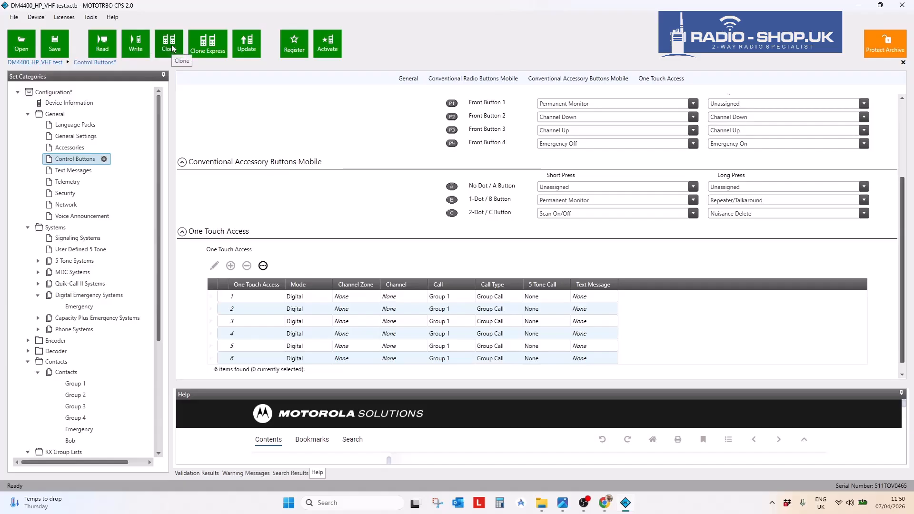
- Switch to the General Settings page and select the Radio ID value of 10
left_click(68, 138)
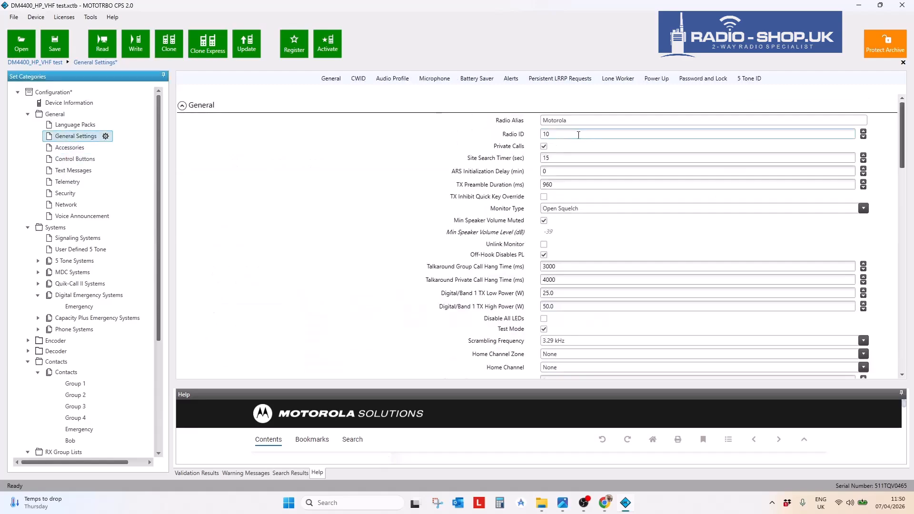
left_click_drag(582, 137, 516, 136)
left_click_drag(159, 296, 156, 335)
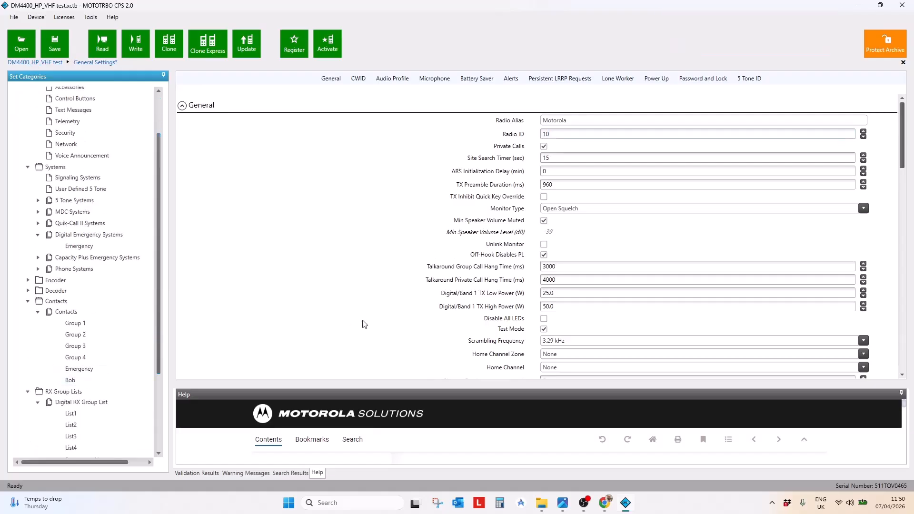